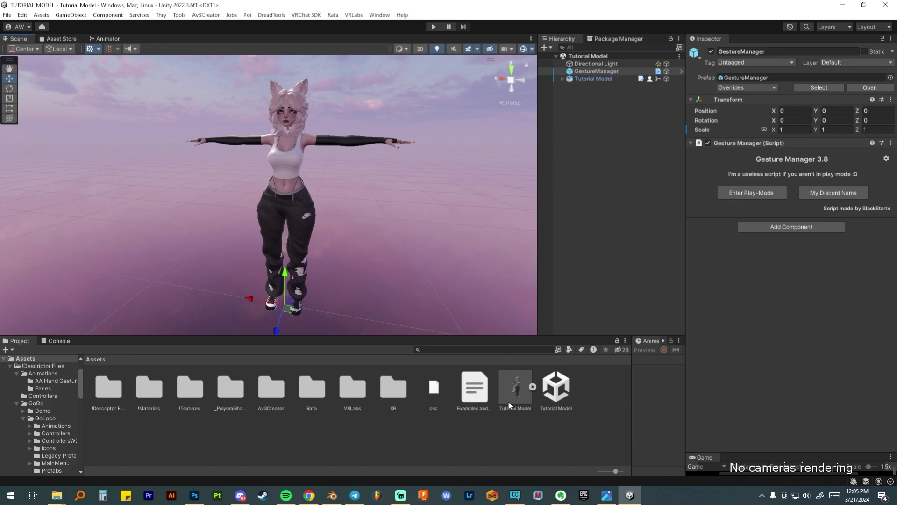
Step: Switch the shader of all 17 materials in the !Materials folder, from arm fishnets to zip shorts, to Poiyomi Toon
double_click(140, 391)
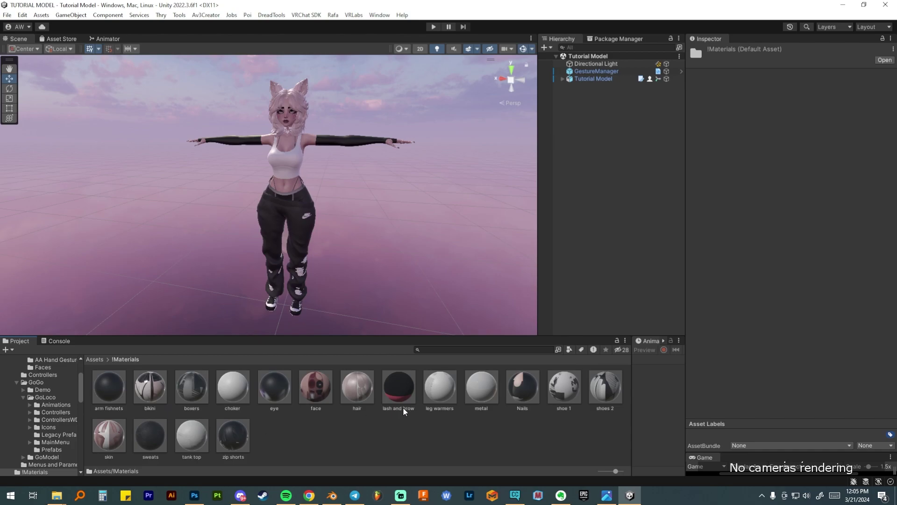
left_click_drag(153, 337, 154, 314)
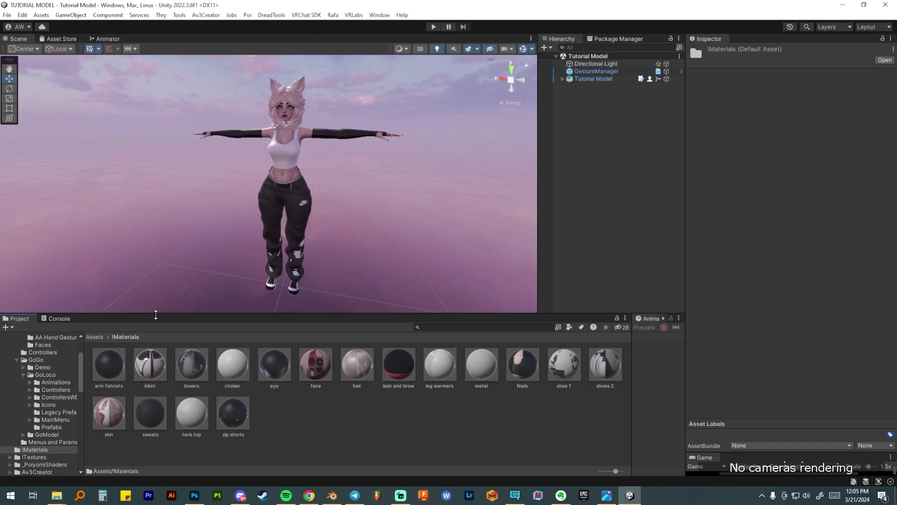
left_click(114, 360)
left_click(230, 414, "shift")
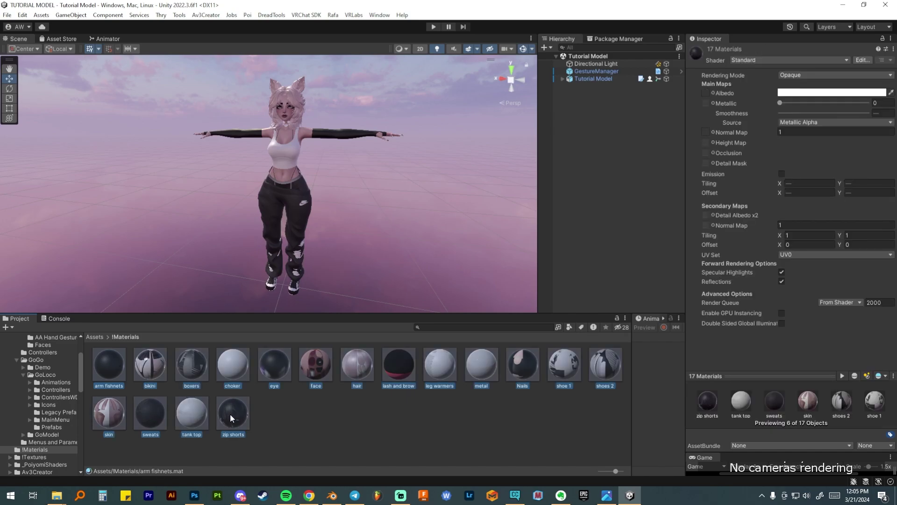
left_click(758, 58)
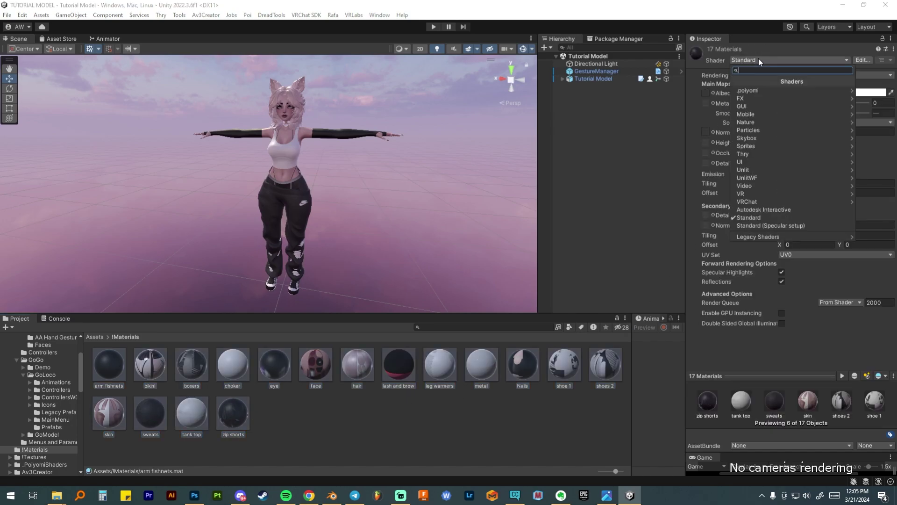
left_click(756, 90)
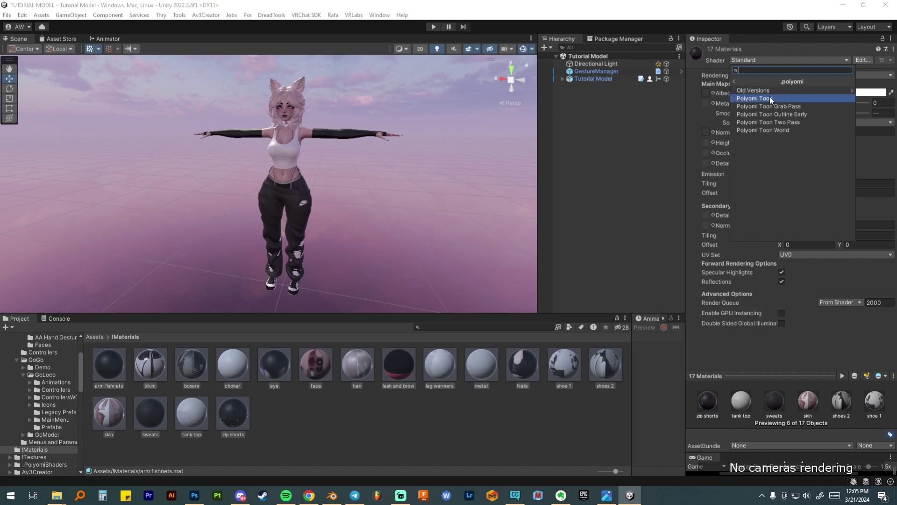
left_click(769, 98)
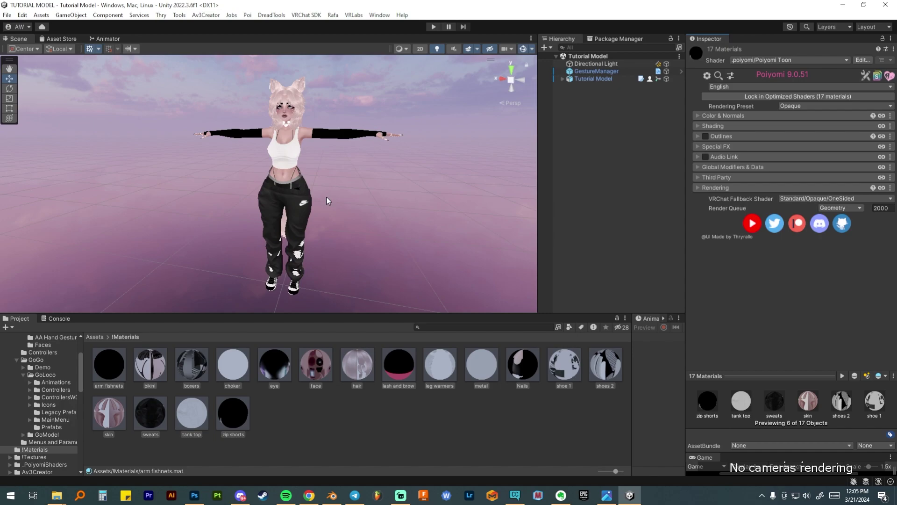
Step: Set the Rendering Preset of the selected materials to Cutout and inspect the model's upper body
scroll(326, 198, "up", 5)
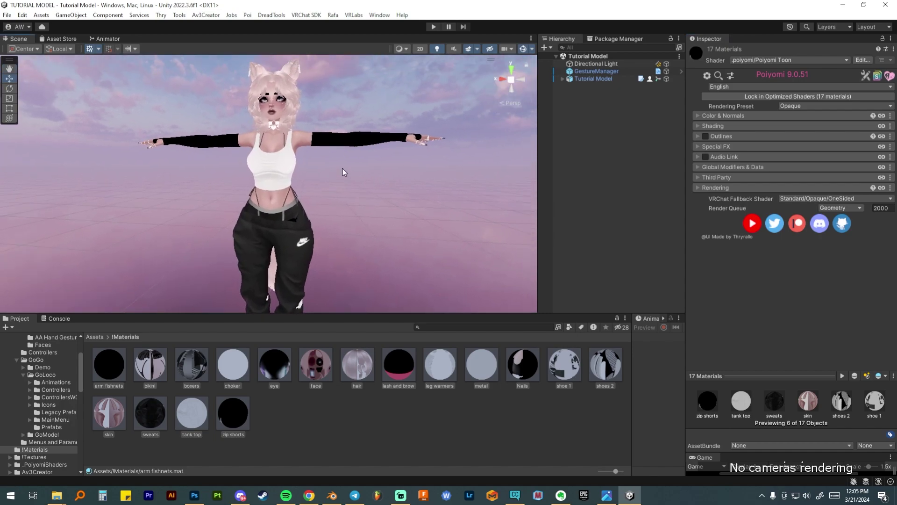
middle_click_drag(341, 164, 329, 220)
scroll(329, 220, "up", 3)
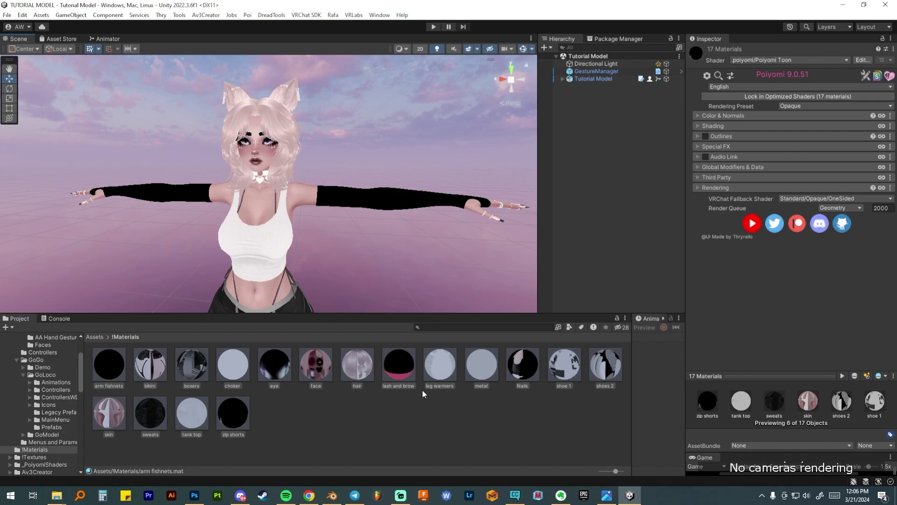
scroll(376, 268, "down", 2)
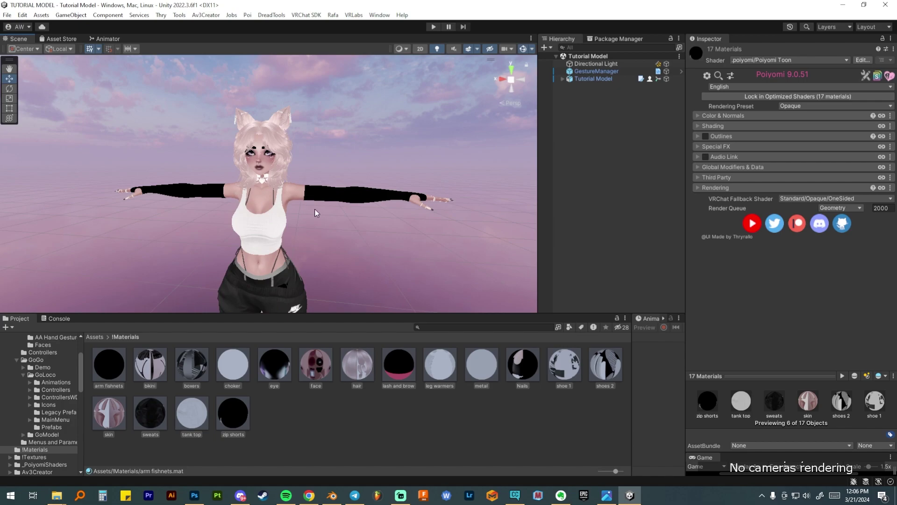
left_click(800, 107)
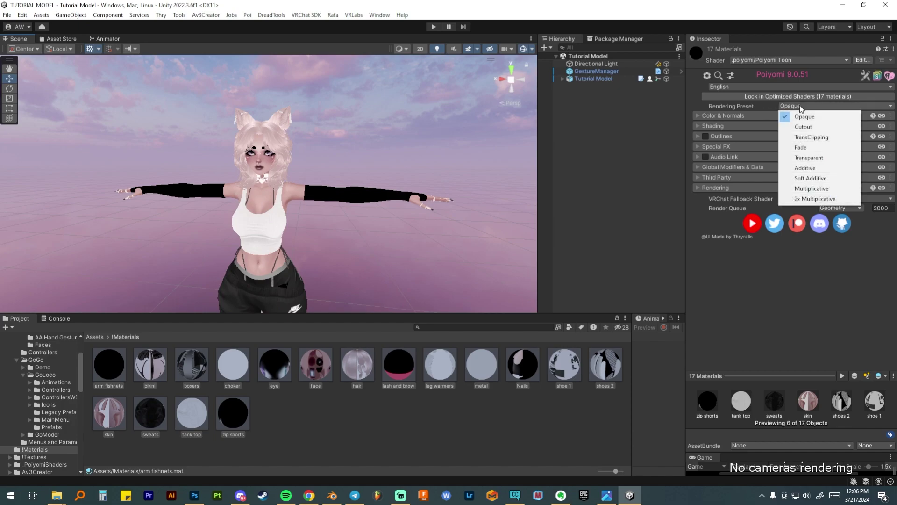
left_click(805, 127)
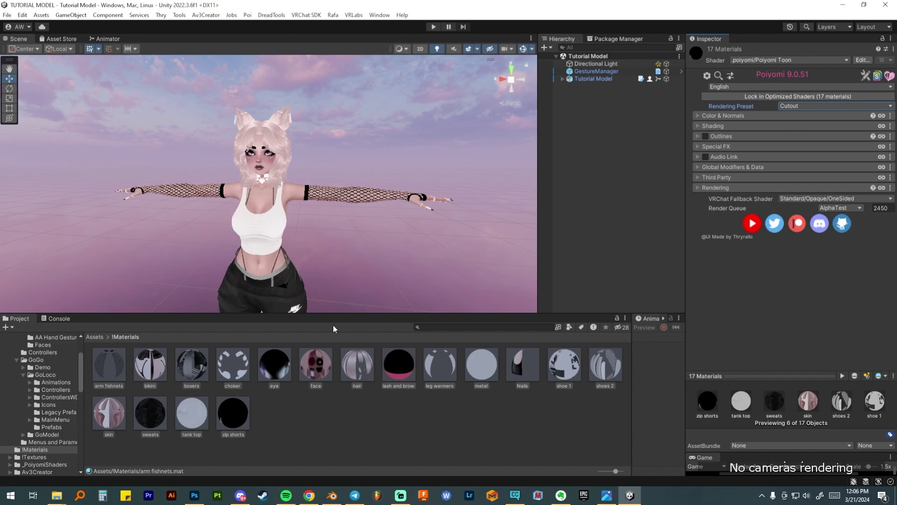
scroll(254, 236, "up", 3)
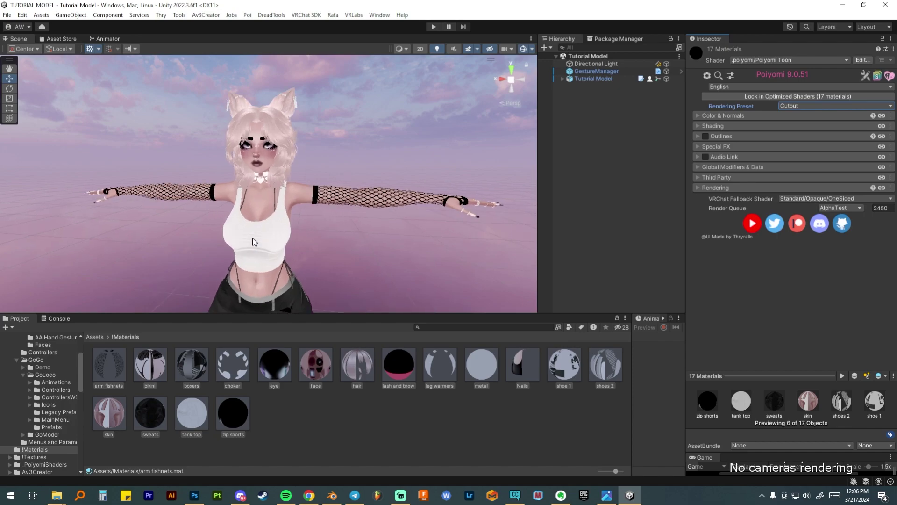
scroll(254, 242, "up", 2)
Step: Set the base pass Min Brightness in the materials' Light Data settings to 0.25
left_click(755, 115)
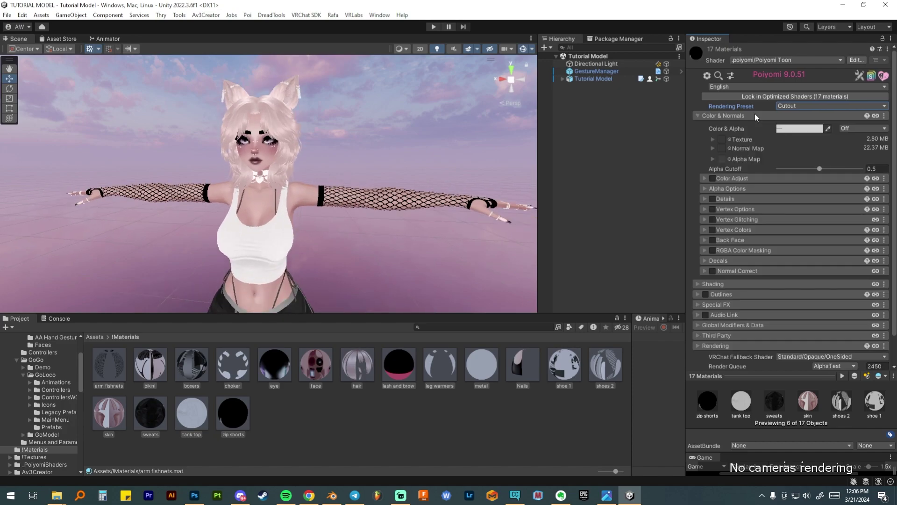
left_click(749, 115)
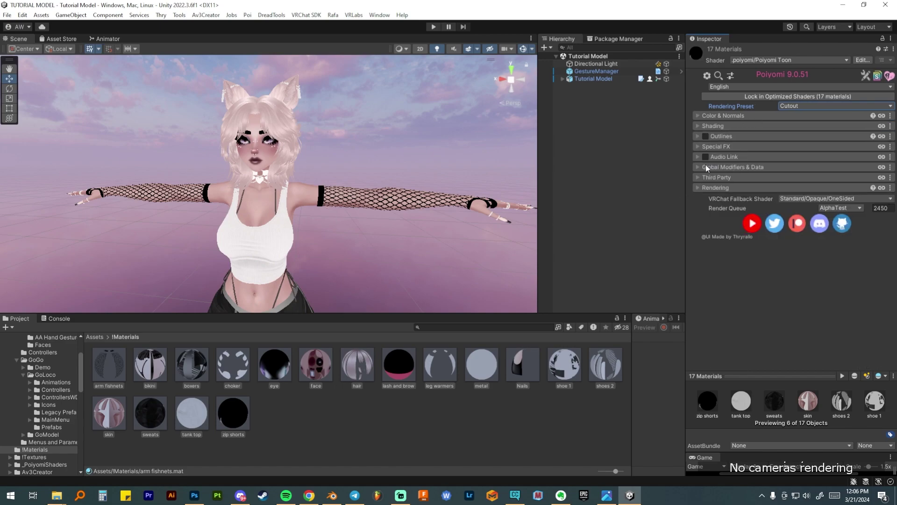
left_click(727, 126)
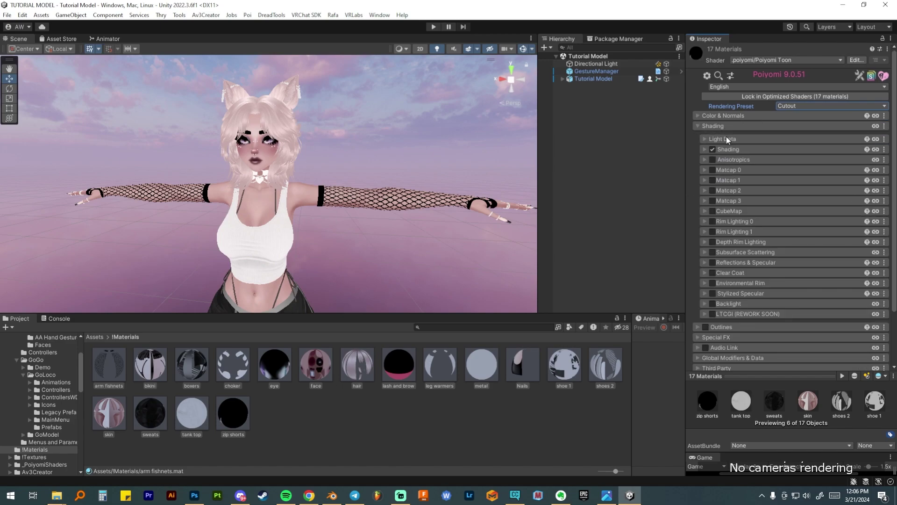
left_click(726, 138)
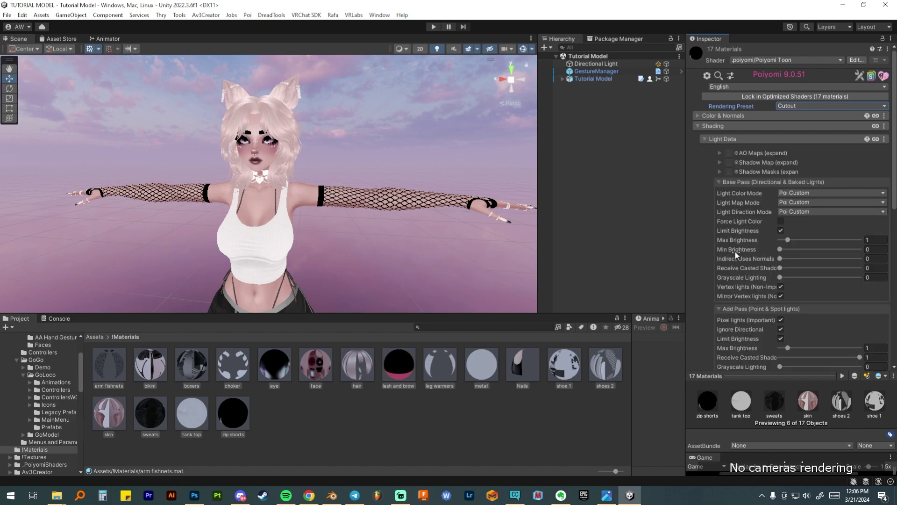
left_click(879, 248)
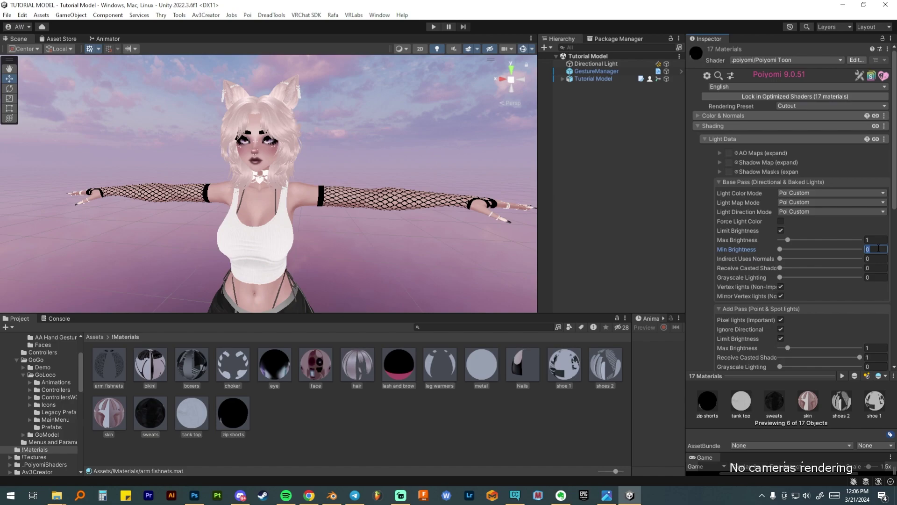
key("BackSpace")
type("0.25")
left_click(767, 141)
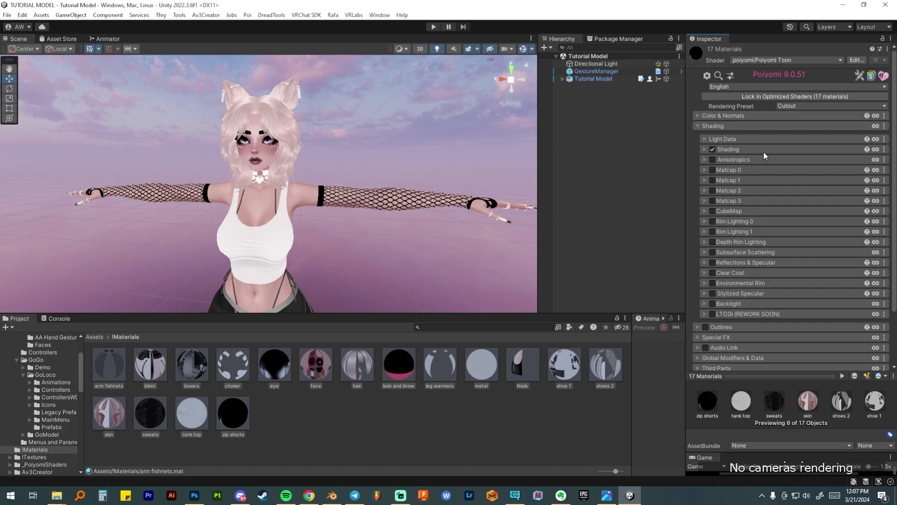
Step: Change the Lighting Type in the materials' Shading settings to Realistic
left_click(763, 152)
left_click(802, 163)
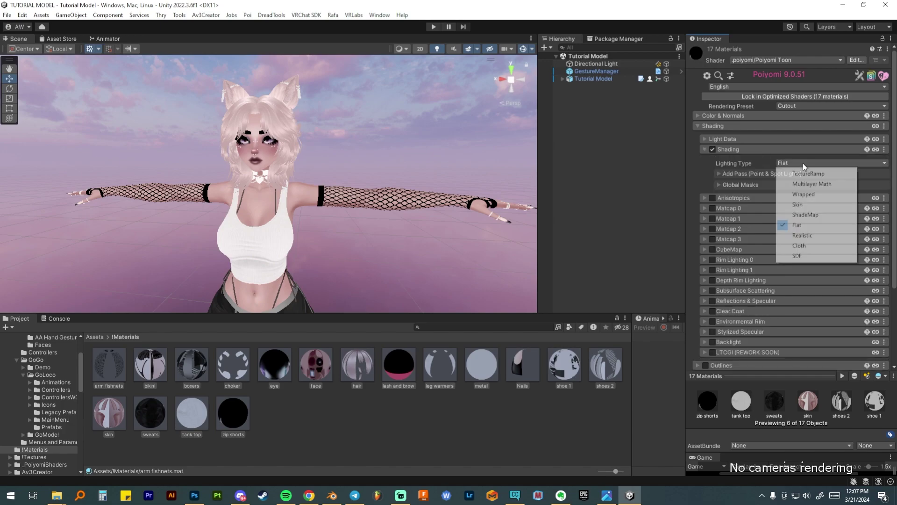
left_click(802, 236)
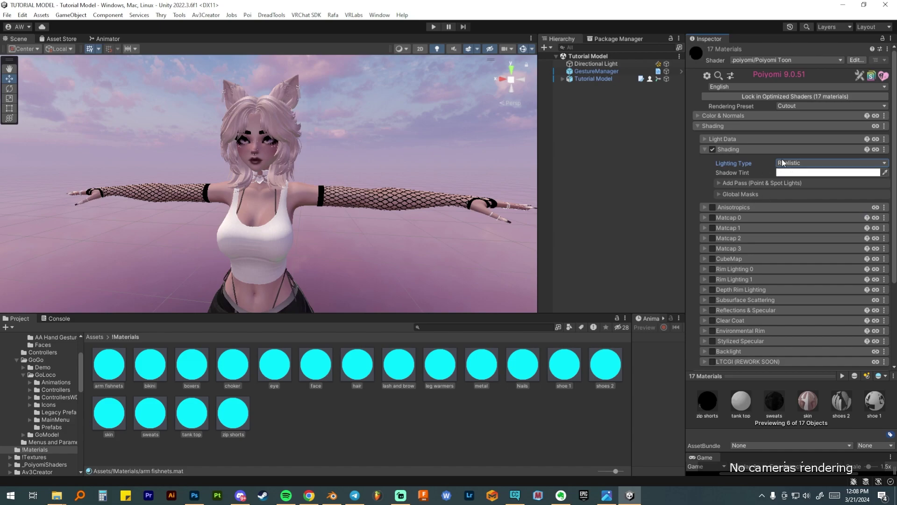
left_click(752, 147)
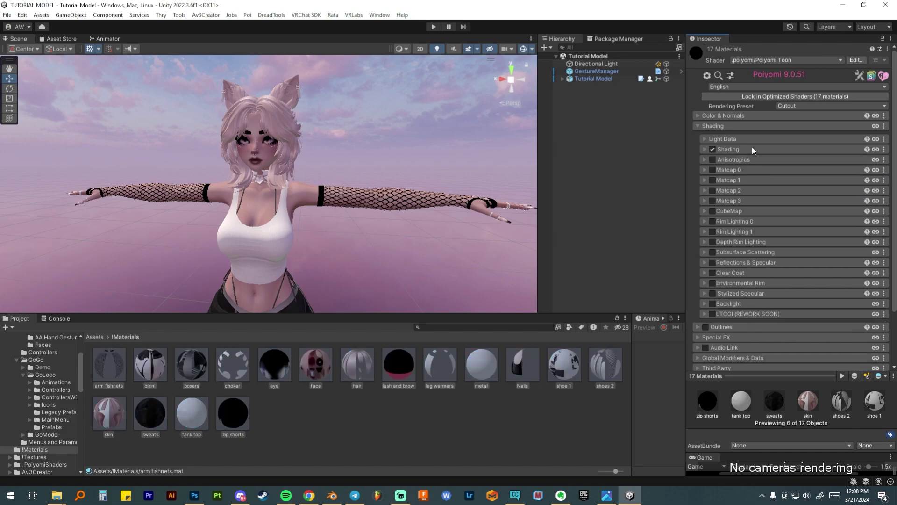
Step: Turn Cull off in the Rendering settings of all selected materials and check the model up close
scroll(752, 146, "down", 3)
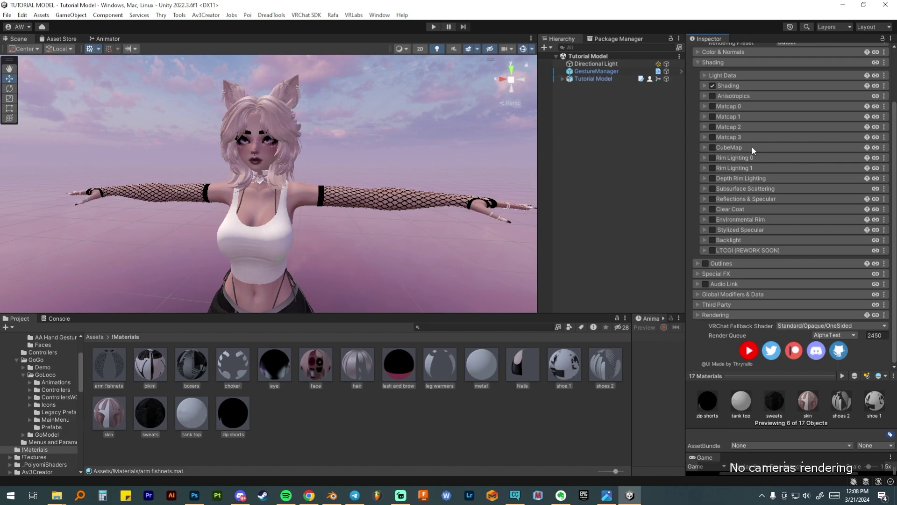
left_click(727, 315)
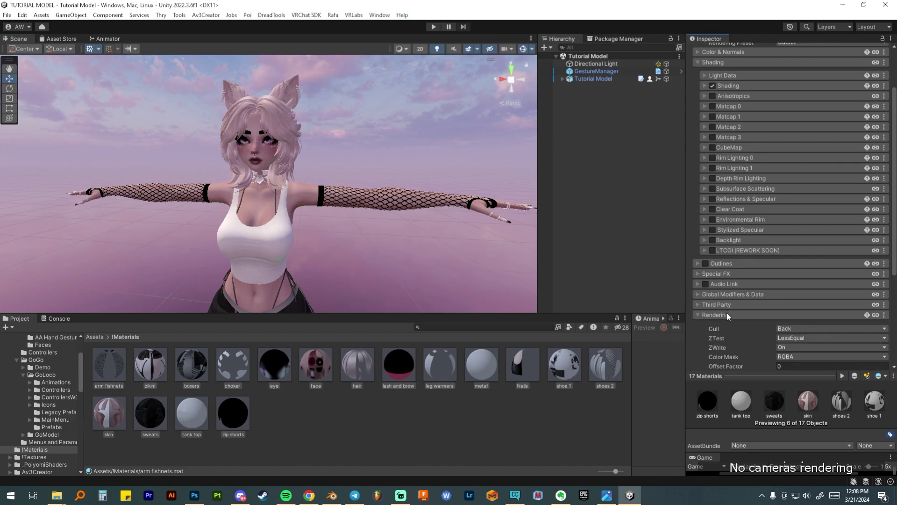
left_click(794, 328)
left_click(795, 339)
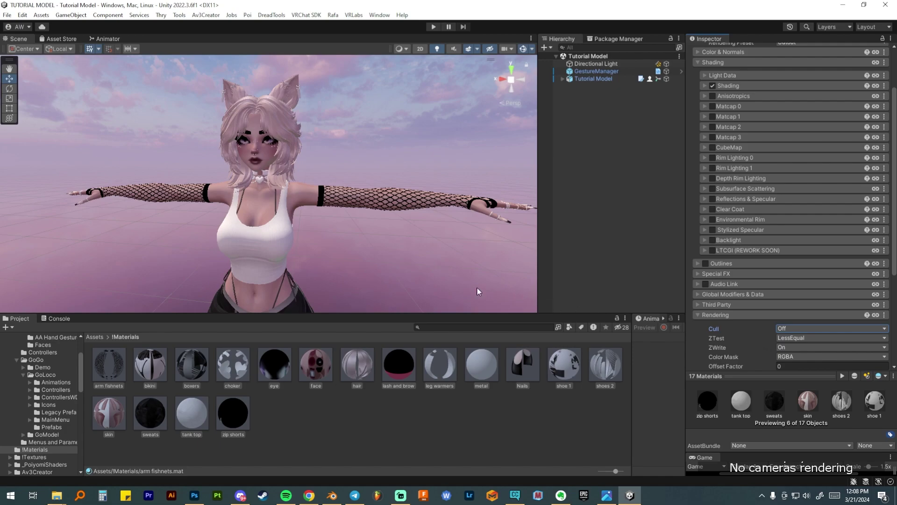
scroll(296, 259, "up", 3)
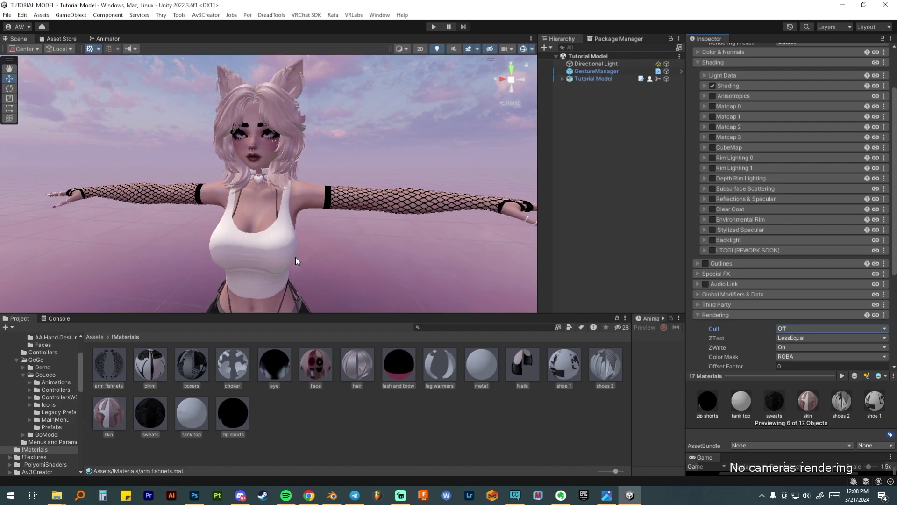
scroll(295, 260, "down", 1)
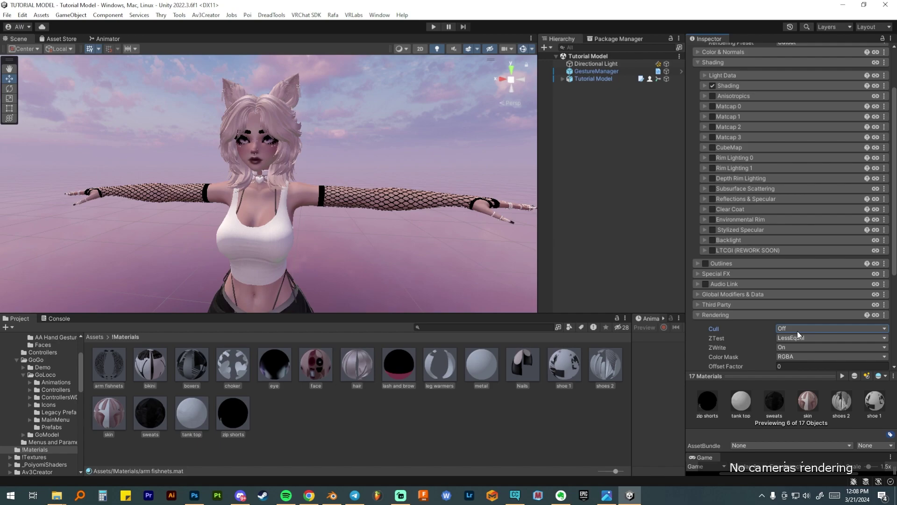
left_click(733, 314)
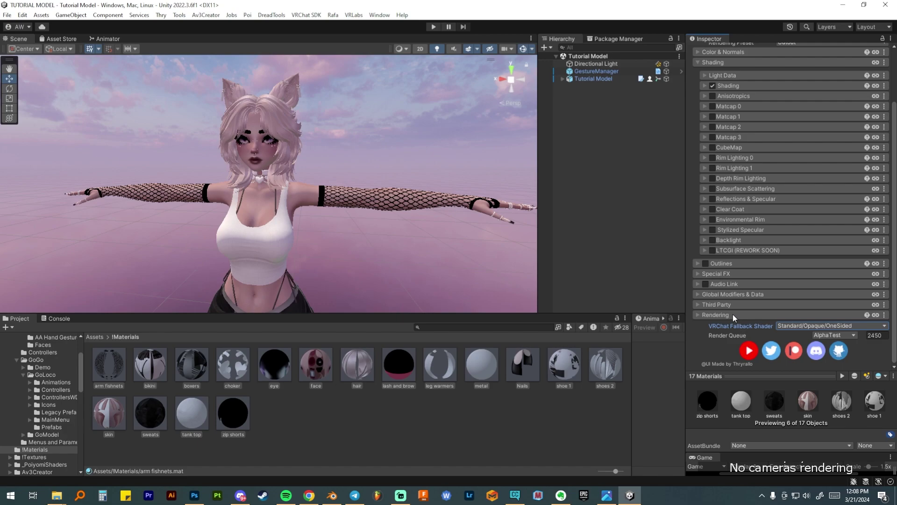
left_click(732, 314)
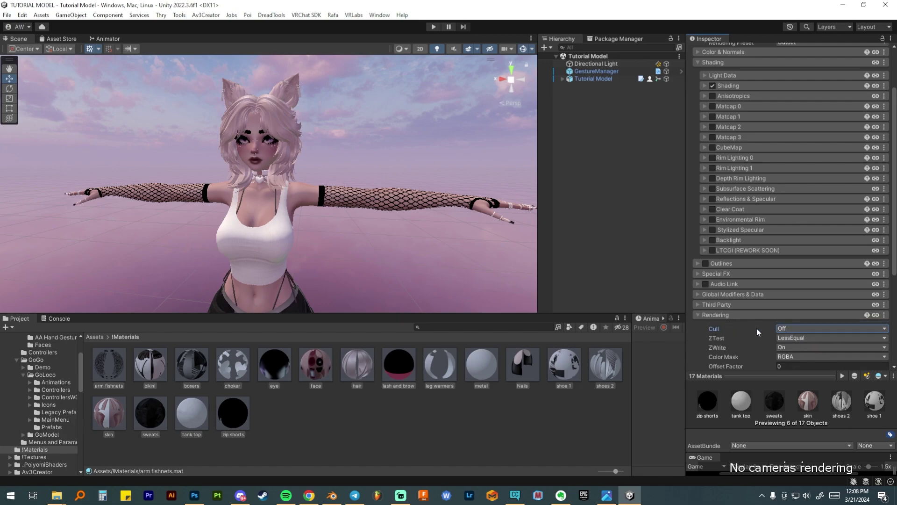
left_click(750, 314)
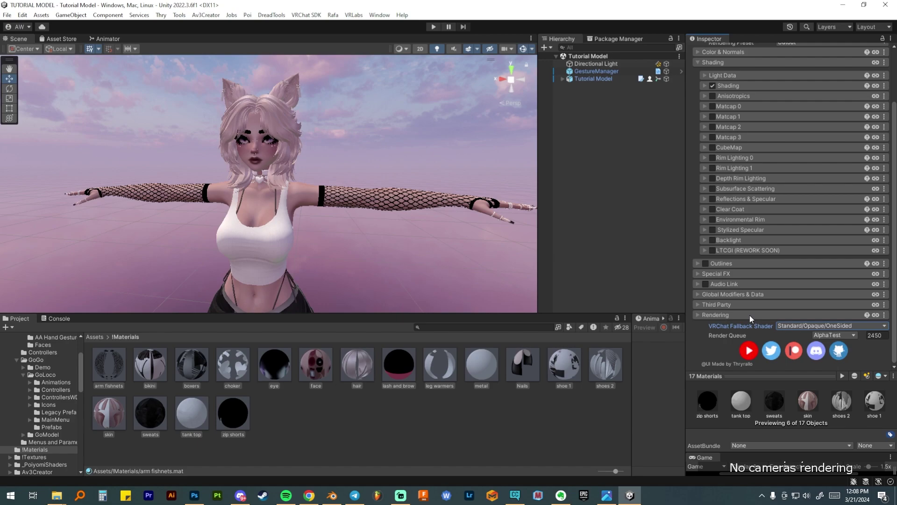
Step: Enable Outlines on the selected materials and set the Outline Size to 0.2
scroll(749, 315, "up", 2)
left_click(712, 88)
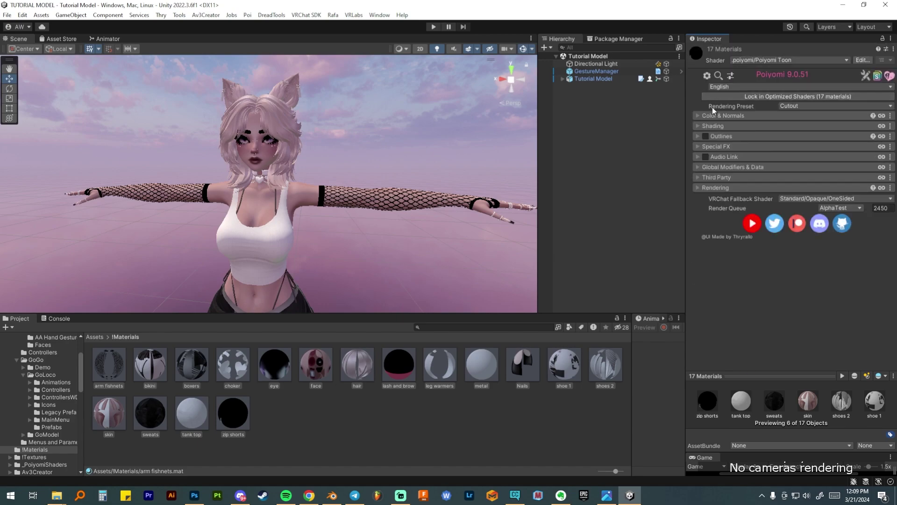
left_click(720, 136)
left_click(705, 136)
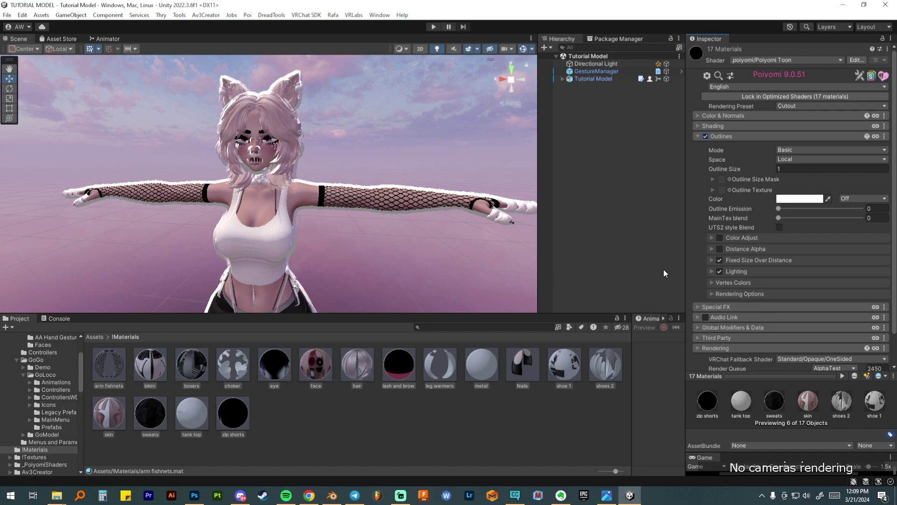
left_click(786, 169)
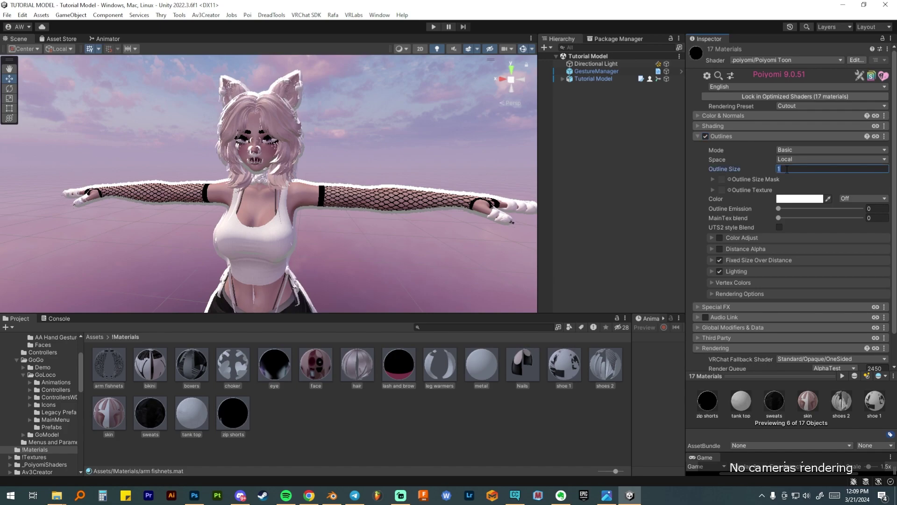
key("BackSpace")
type(".2")
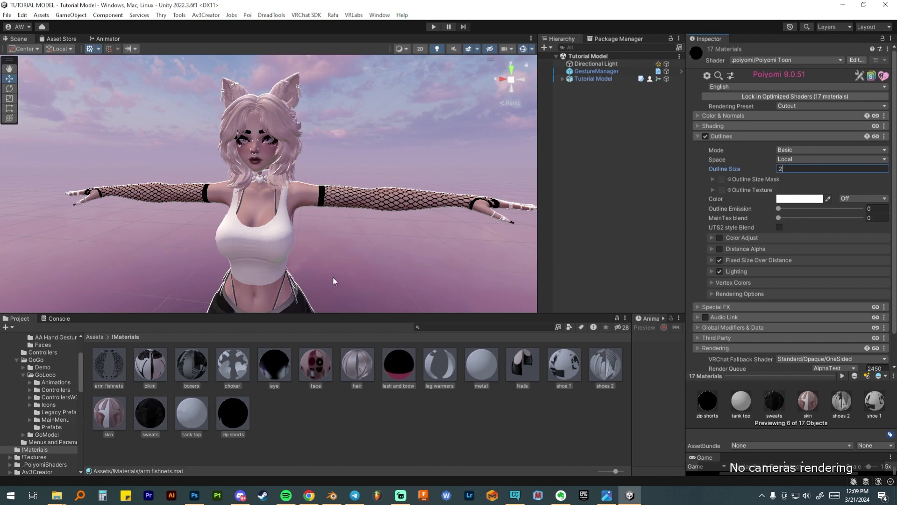
Step: Change the outline colour of the selected materials to black (000000) and inspect the outlined model
left_click(786, 201)
left_click_drag(824, 279, 803, 313)
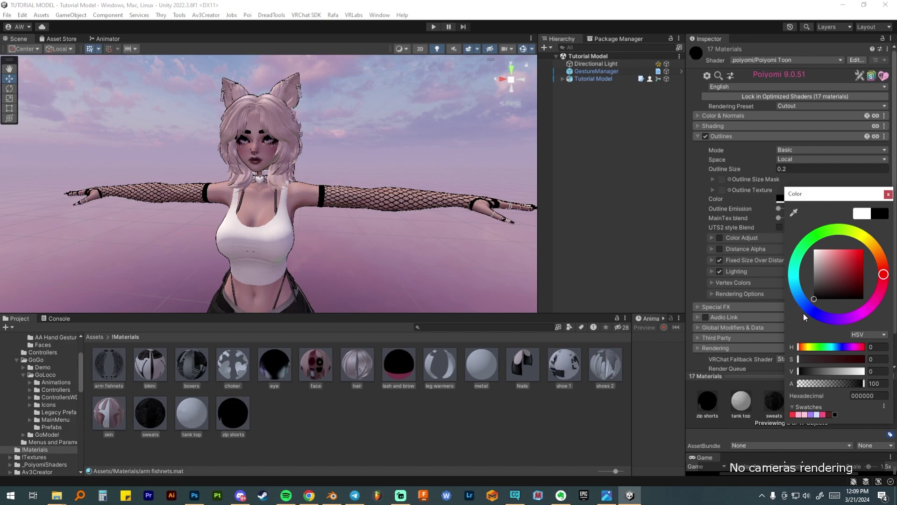
left_click(888, 195)
scroll(299, 226, "up", 3)
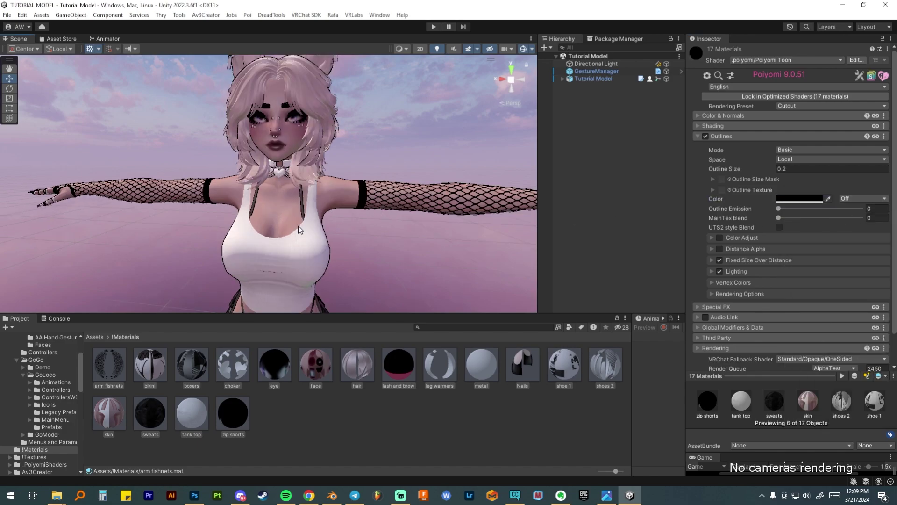
Step: Set the Outline Size of all selected materials to 0.15 and collapse the Outlines section
scroll(299, 226, "down", 3)
left_click_drag(299, 227, 324, 225, "alt")
mouse_move(324, 224)
middle_mouse_down()
mouse_move(345, 186)
mouse_move(342, 170)
mouse_move(335, 227)
middle_mouse_up()
scroll(335, 227, "up", 2)
scroll(335, 226, "up", 1)
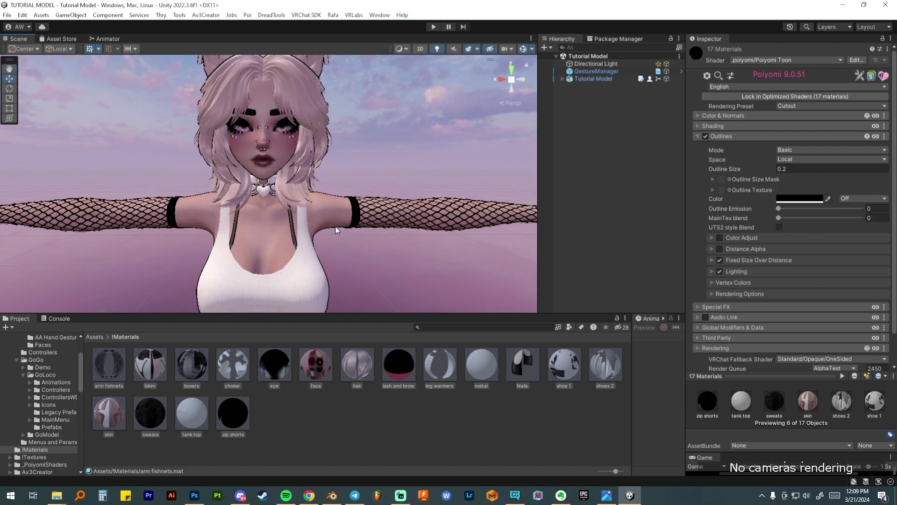
left_click(783, 168)
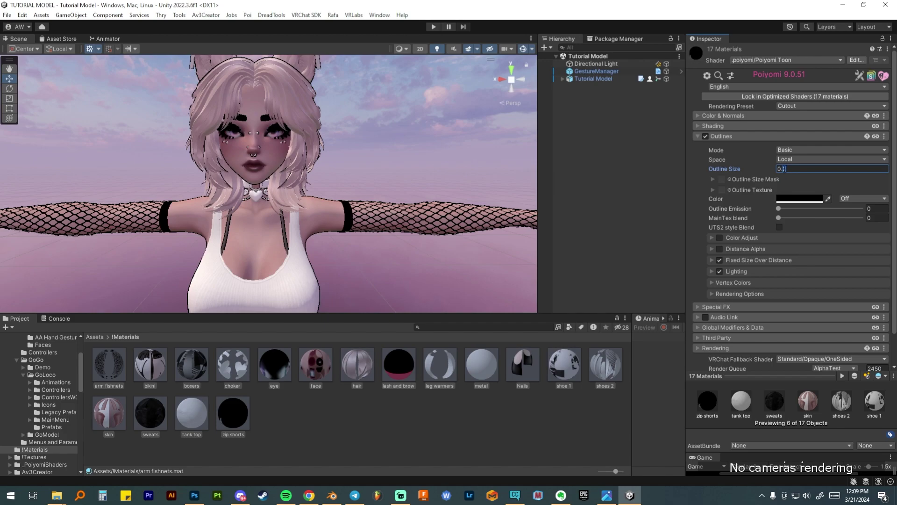
key("BackSpace")
type("1")
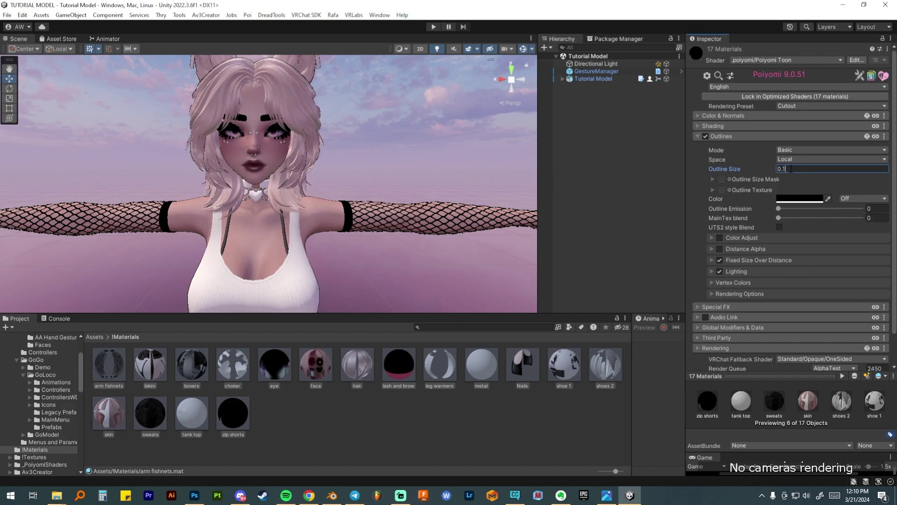
type("5")
left_click(736, 136)
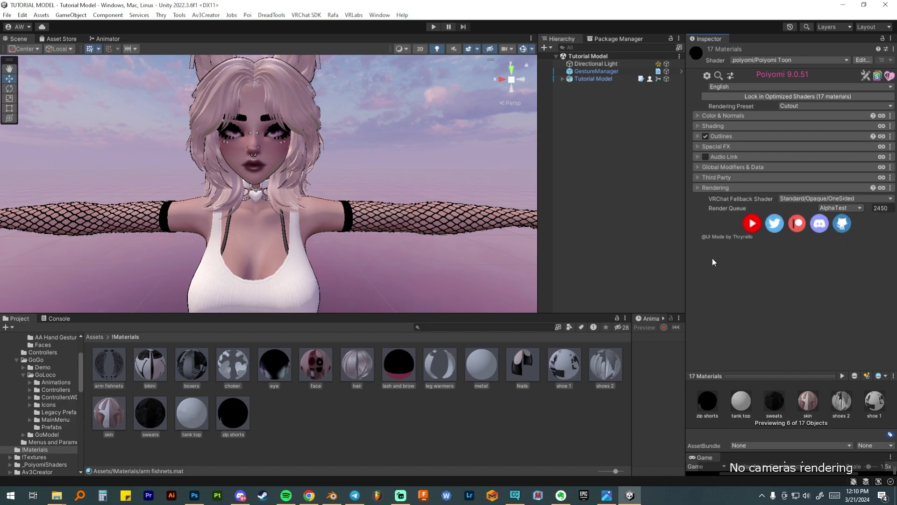
Step: Examine the outlines on the model's face, arms and tank top from several angles, and deselect the materials
scroll(333, 237, "down", 3)
right_click_drag(332, 237, 248, 243)
middle_click_drag(325, 252, 274, 233)
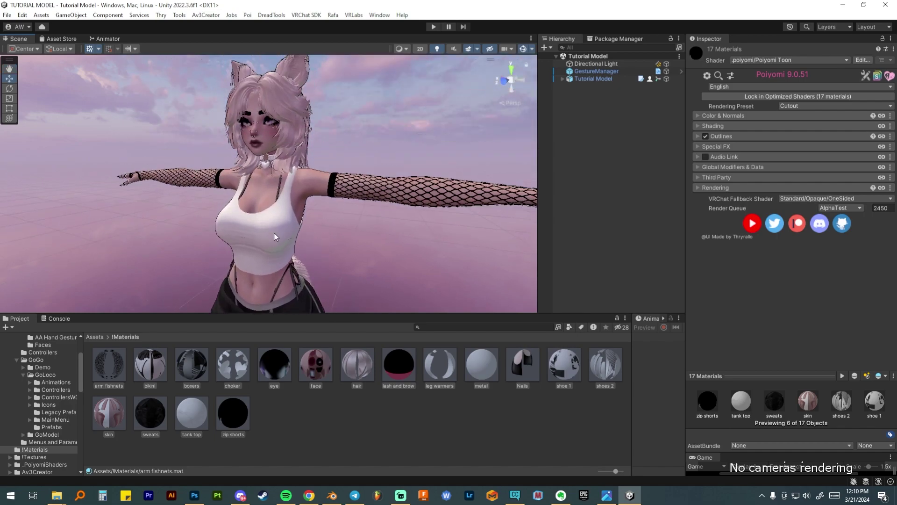
scroll(271, 234, "up", 3)
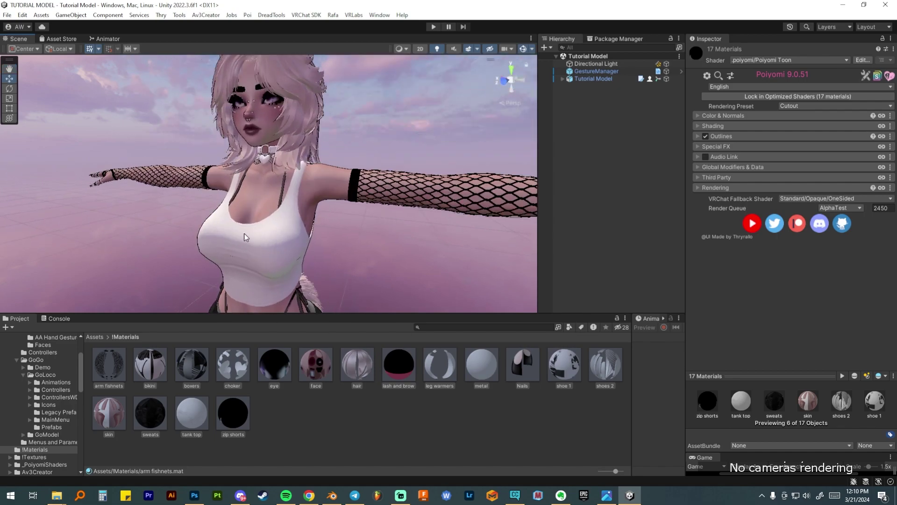
left_click(307, 418)
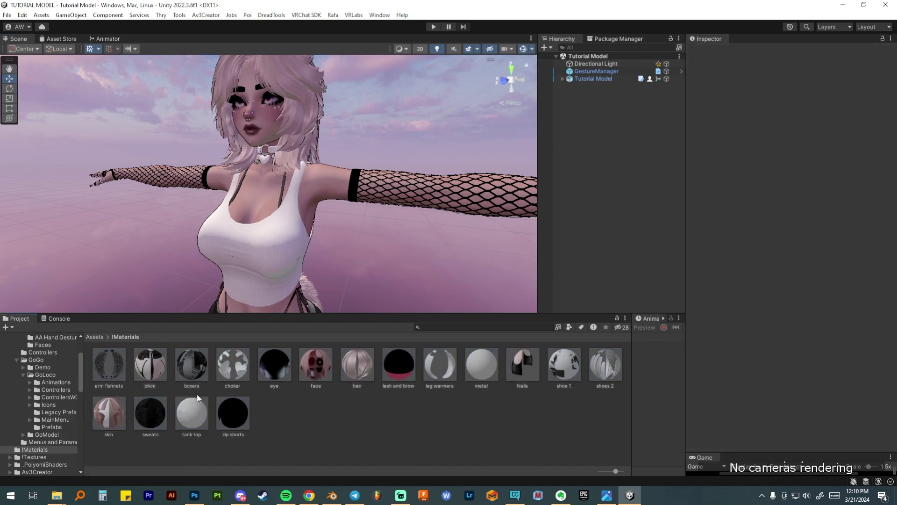
scroll(232, 197, "down", 3)
left_click_drag(231, 196, 298, 198, "alt")
middle_click_drag(298, 197, 292, 212)
scroll(291, 212, "up", 2)
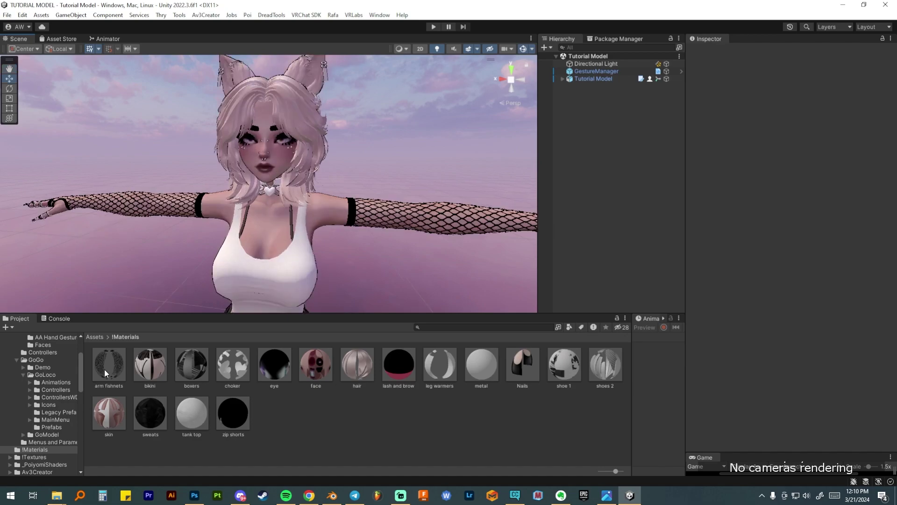
Step: Select the arm fishnets material and examine the fishnet sleeve and its edges up close on the model's arm
left_click(108, 372)
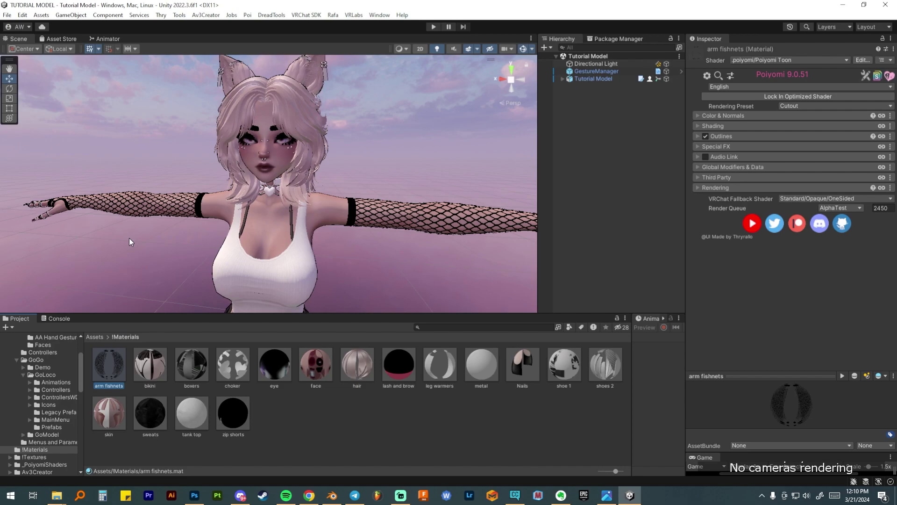
left_click_drag(129, 237, 174, 237, "alt")
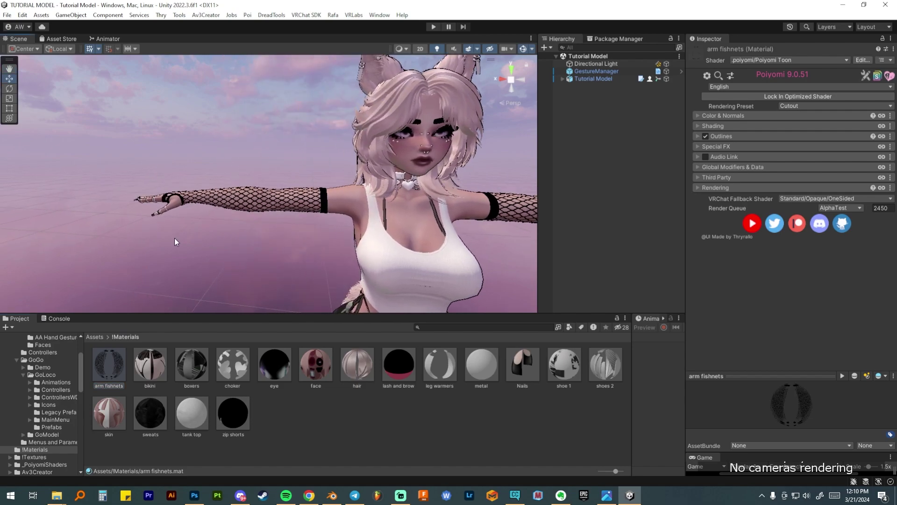
scroll(175, 240, "up", 8)
middle_click_drag(175, 240, 228, 235)
scroll(229, 235, "up", 3)
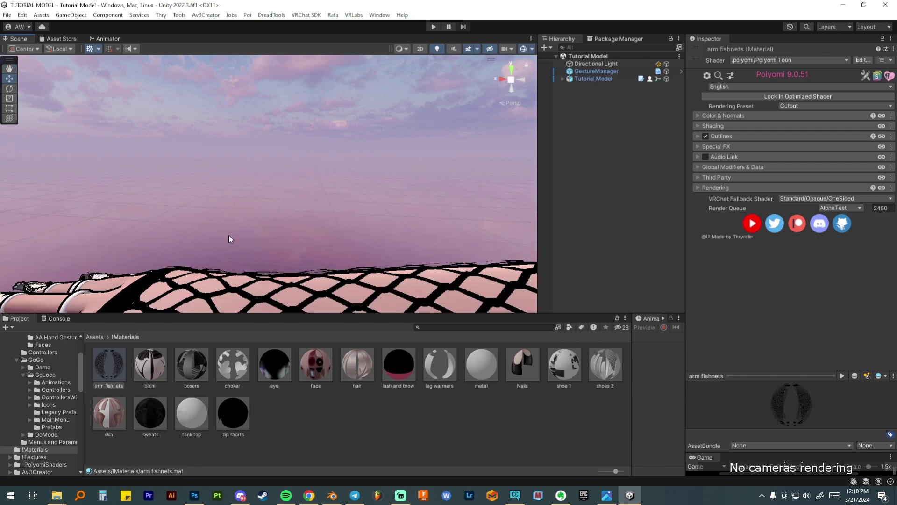
scroll(229, 239, "down", 3)
scroll(379, 266, "down", 2)
scroll(379, 265, "up", 5)
middle_click_drag(379, 265, 341, 253)
scroll(341, 252, "up", 4)
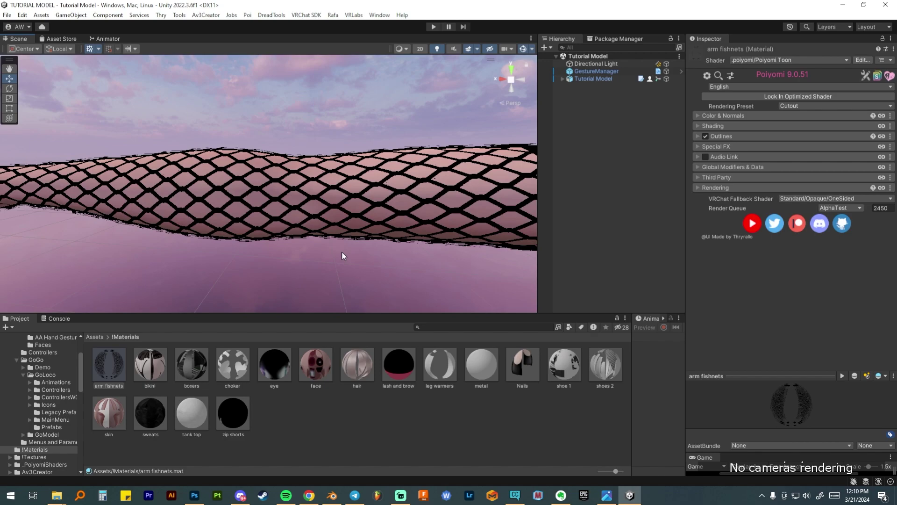
scroll(399, 254, "down", 5)
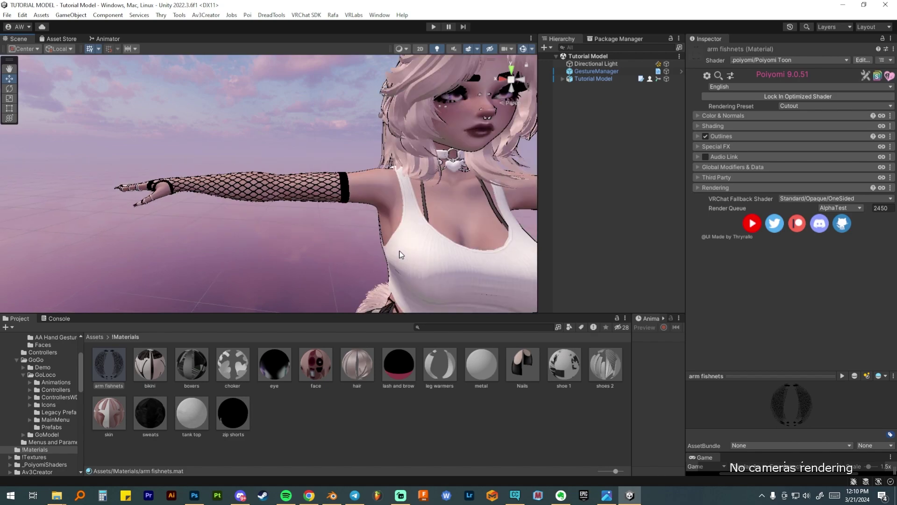
middle_click_drag(399, 253, 378, 257)
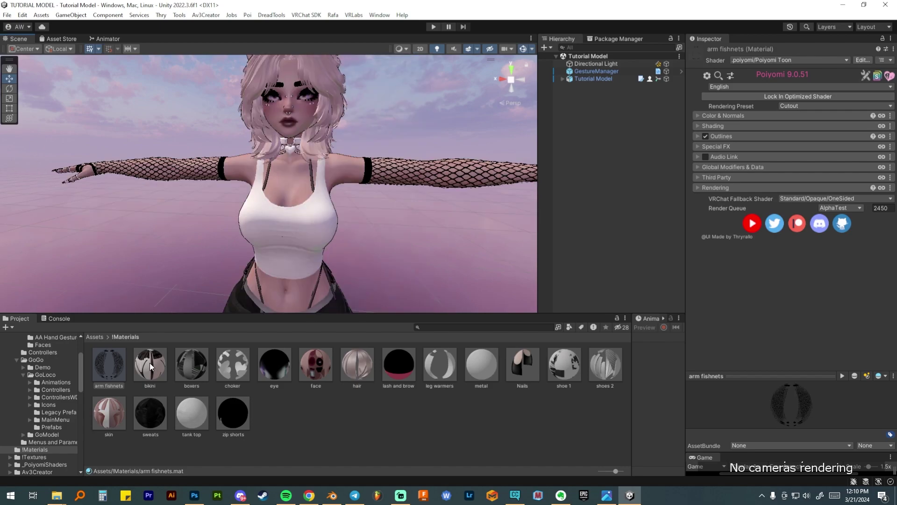
Step: Select the bikini material and deactivate the tank top, boxers, sweats and zip shorts objects under Tutorial Model to expose the bikini
left_click(150, 365)
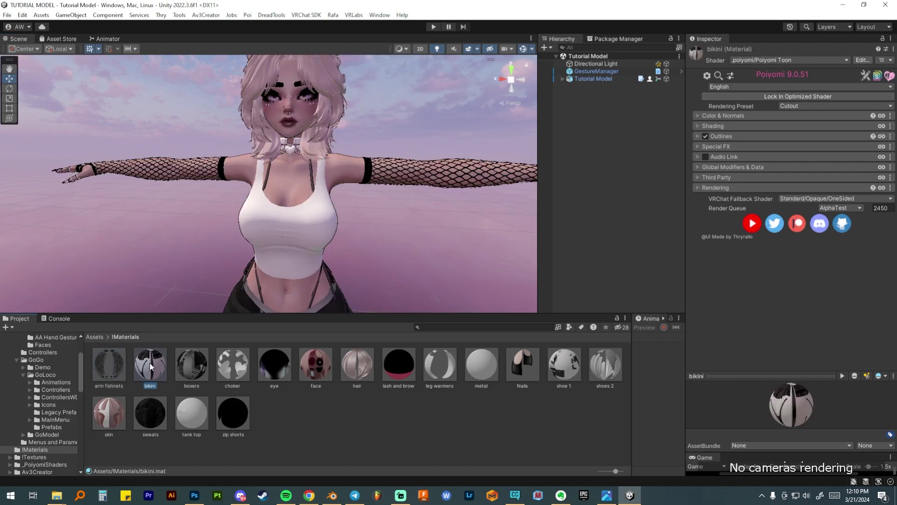
left_click(563, 80)
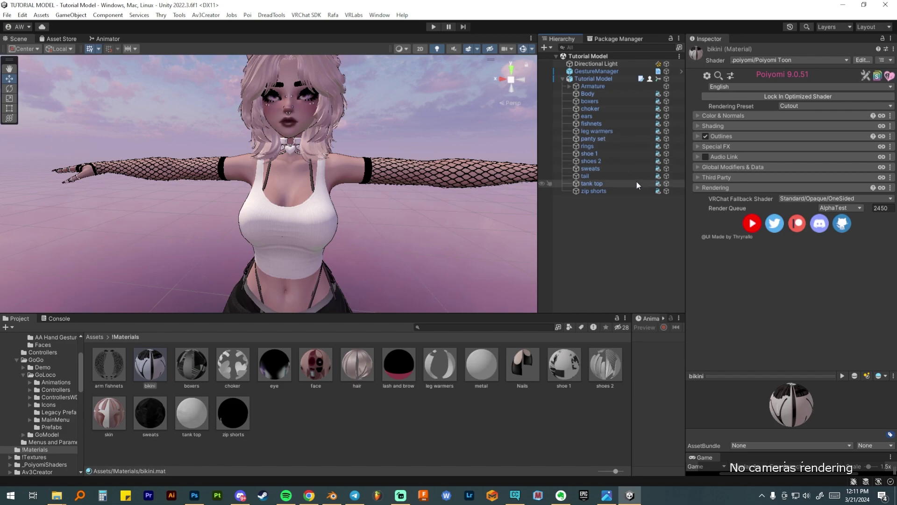
left_click(661, 183)
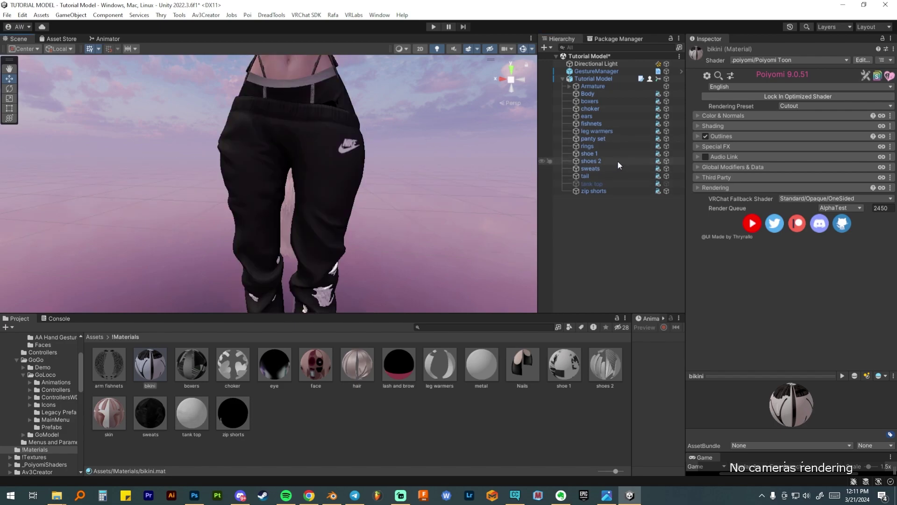
left_click(667, 101)
left_click(666, 168)
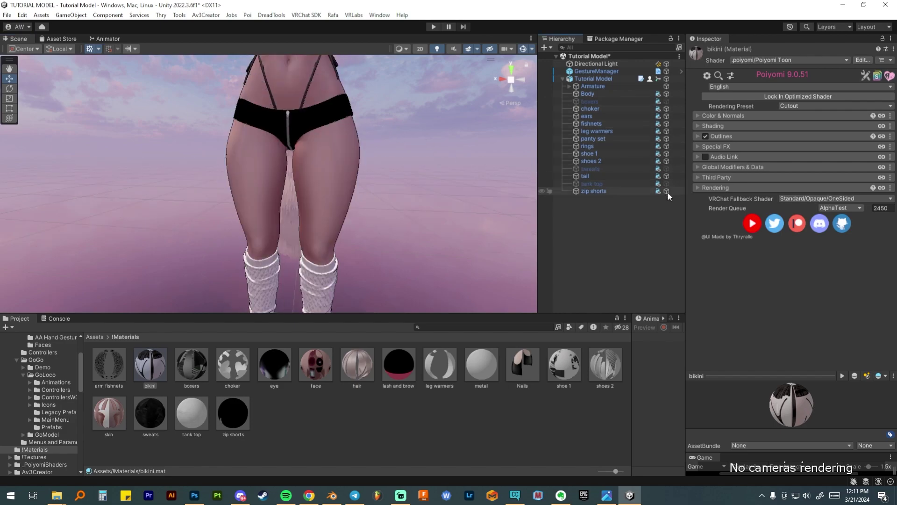
left_click(666, 191)
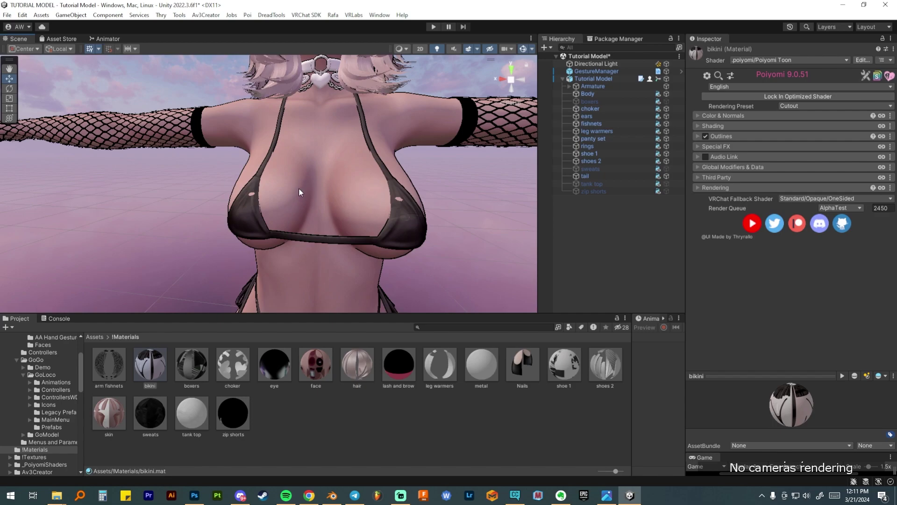
scroll(300, 187, "down", 5)
scroll(298, 176, "up", 3)
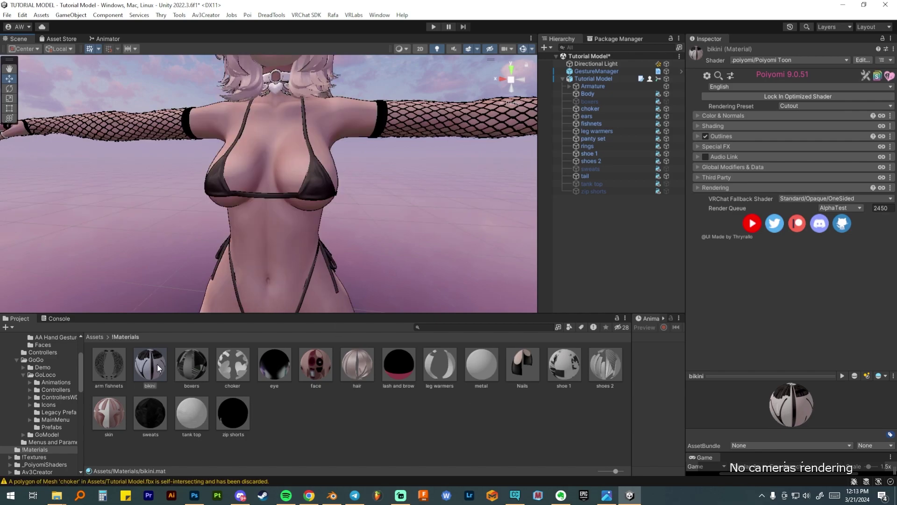
Step: Set the bikini material's Normal Map to None in Color & Normals and inspect the bikini on the model up close
left_click(157, 363)
left_click(739, 115)
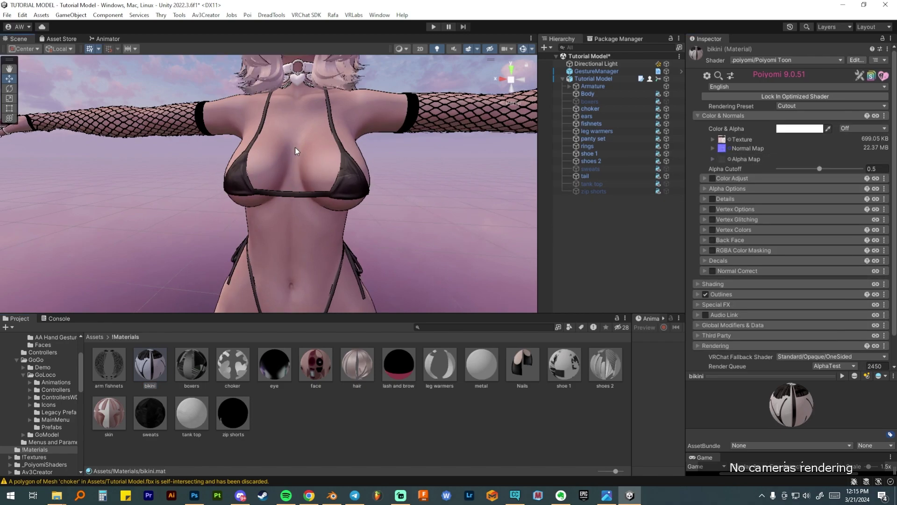
left_click(731, 148)
scroll(721, 180, "down", 15)
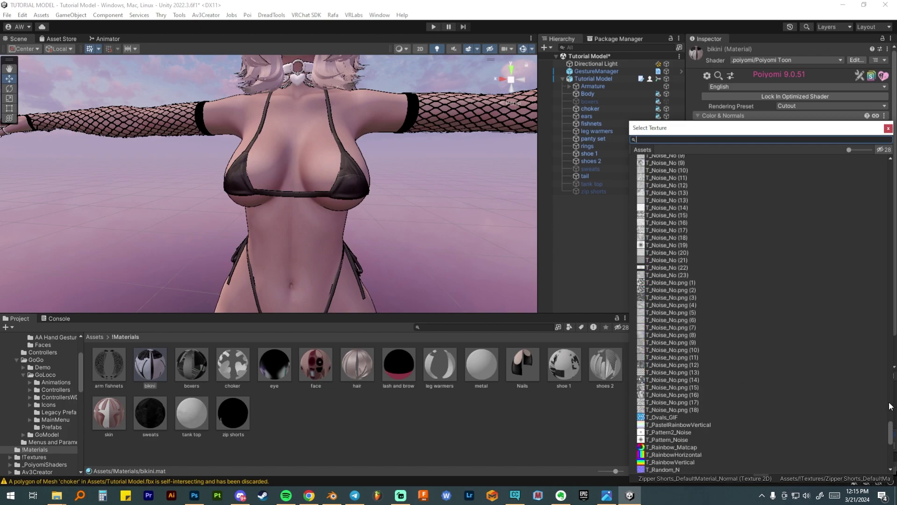
left_click_drag(890, 417, 890, 169)
left_click(654, 159)
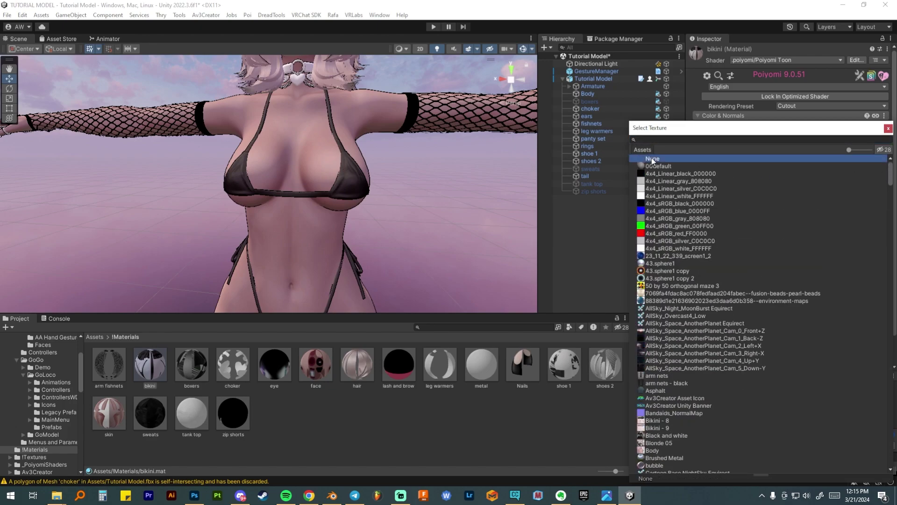
double_click(658, 159)
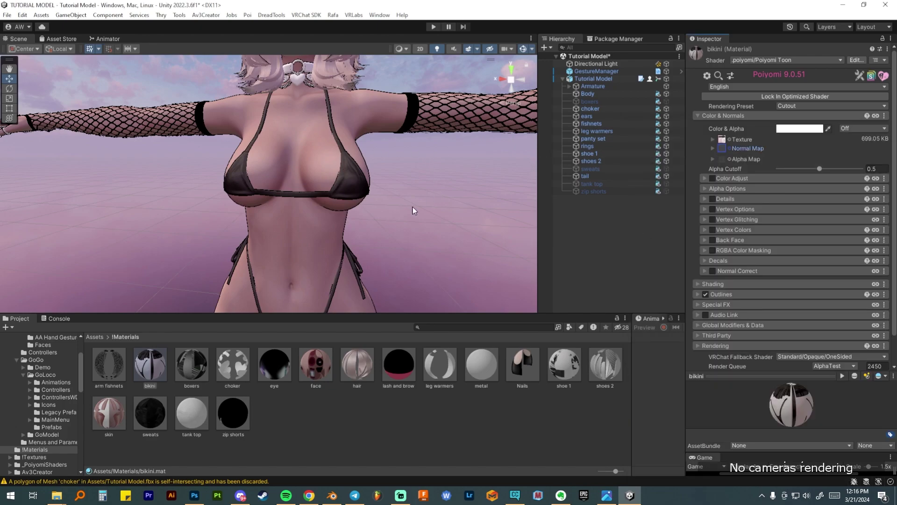
scroll(313, 218, "up", 5)
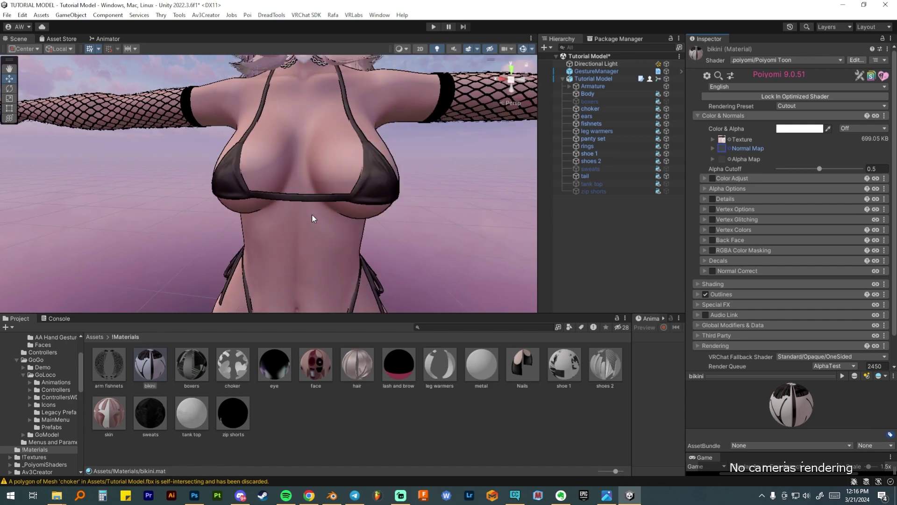
mouse_move(321, 198)
middle_mouse_down()
mouse_move(340, 187)
mouse_move(338, 197)
middle_mouse_up()
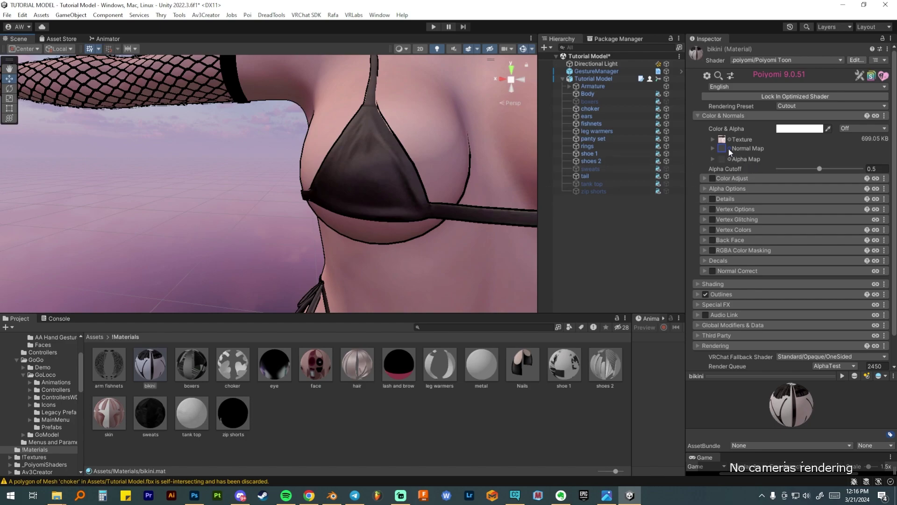
scroll(493, 155, "down", 5)
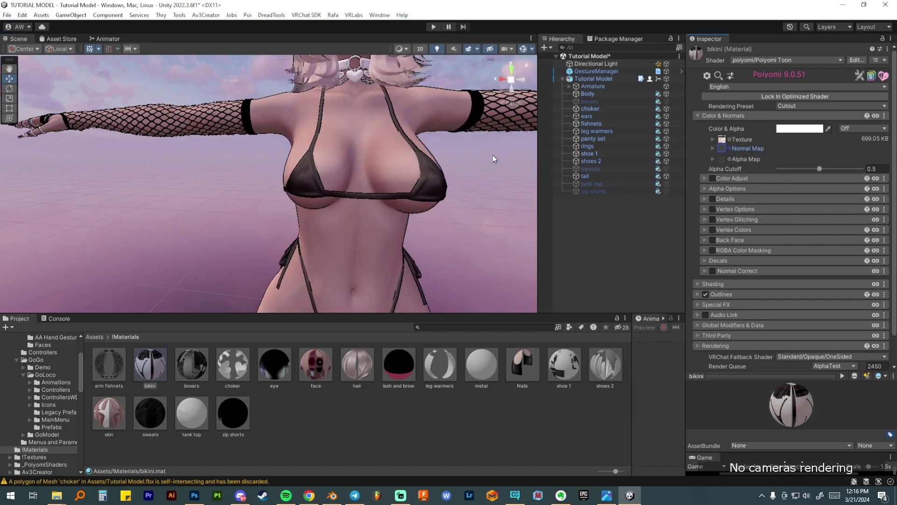
middle_click_drag(492, 155, 249, 186)
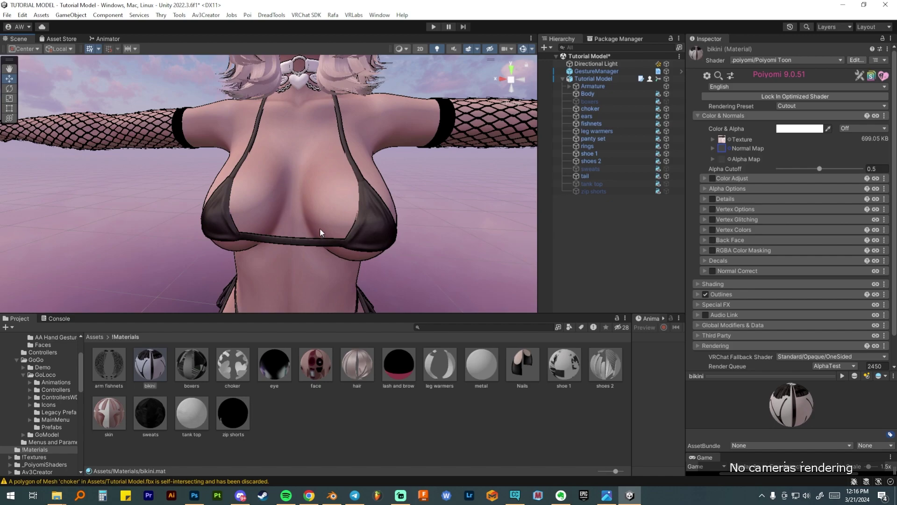
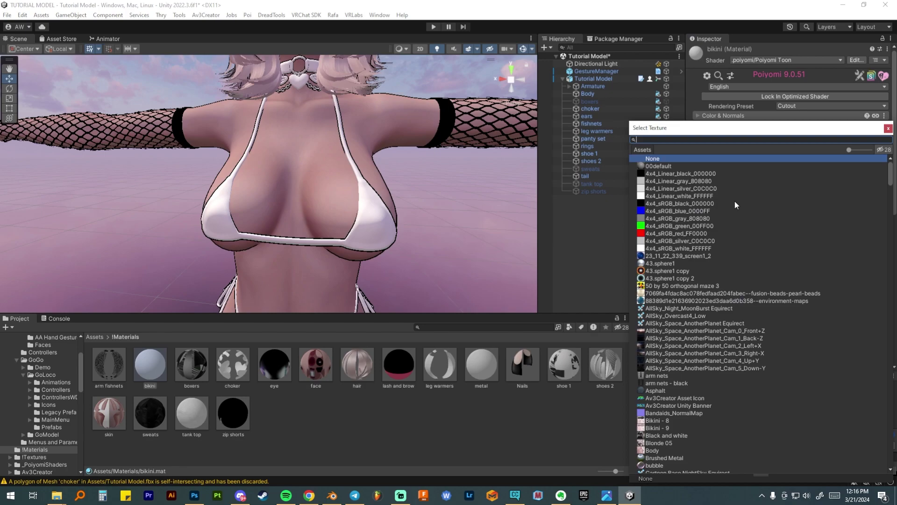
Step: Assign the 43.sphere1 texture as the matcap of Matcap 0 on the bikini material
left_click_drag(856, 150, 866, 153)
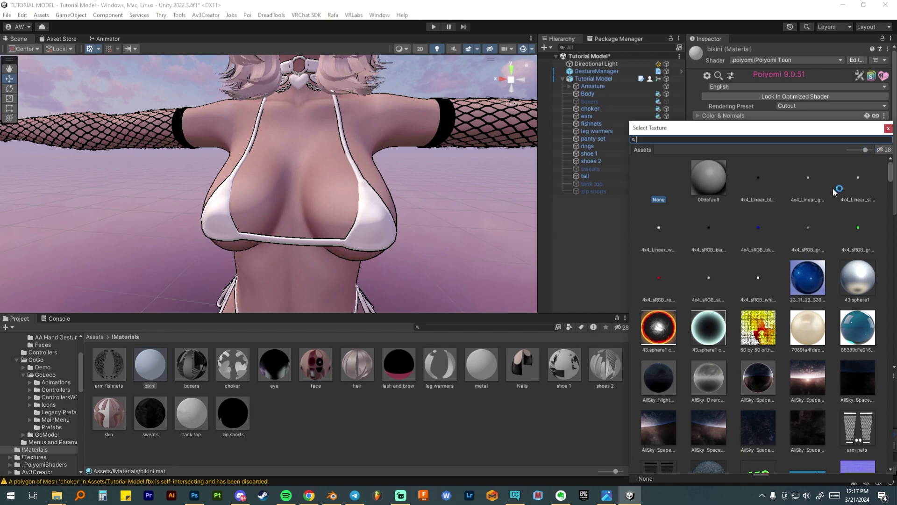
scroll(857, 250, "down", 2)
left_click(858, 248)
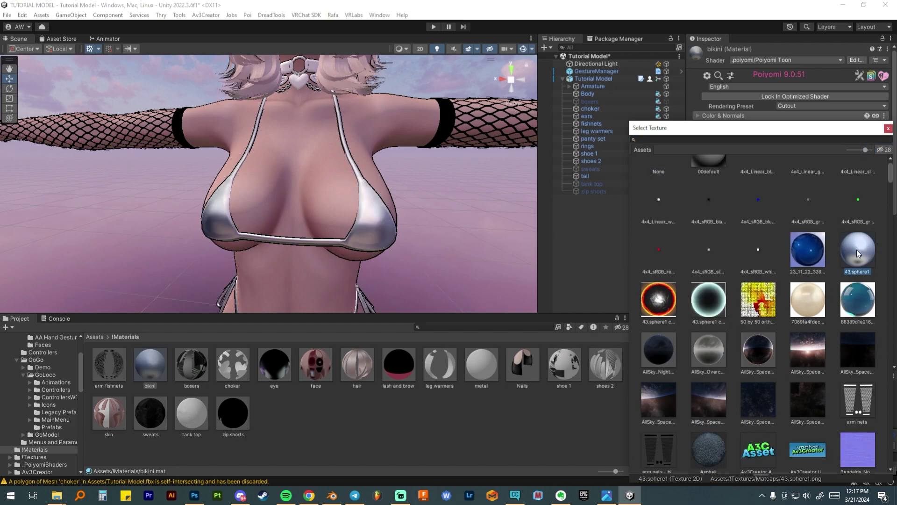
double_click(859, 250)
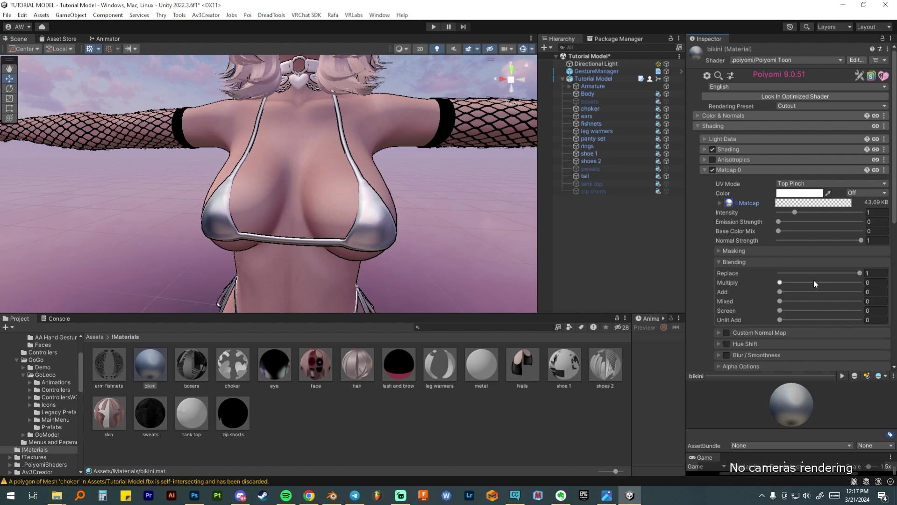
Step: Set Matcap 0's blending to Replace 0 and Multiply 1, and inspect the bikini from a slight angle
mouse_move(859, 273)
left_mouse_down()
mouse_move(744, 272)
mouse_move(860, 283)
left_mouse_up()
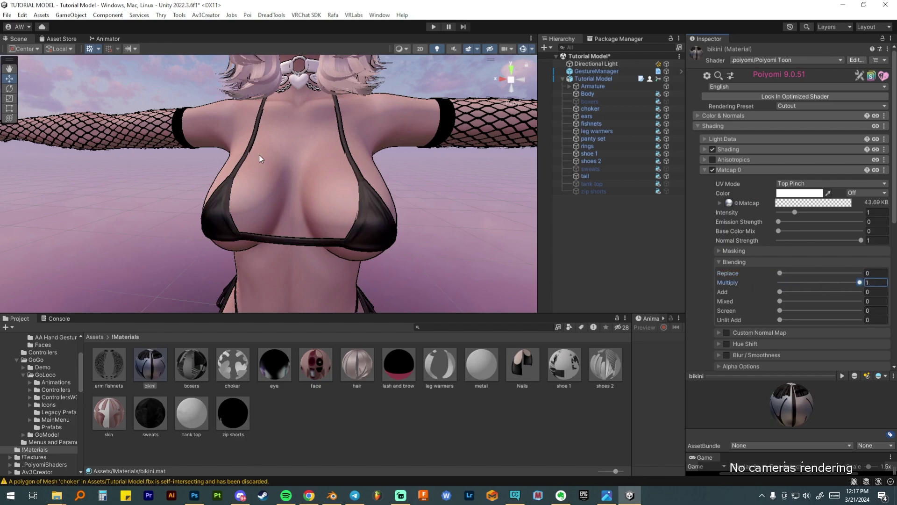
scroll(308, 213, "up", 5)
middle_click_drag(354, 231, 332, 220)
scroll(332, 220, "down", 5)
right_click_drag(333, 219, 301, 187)
left_click_drag(300, 188, 329, 184, "alt")
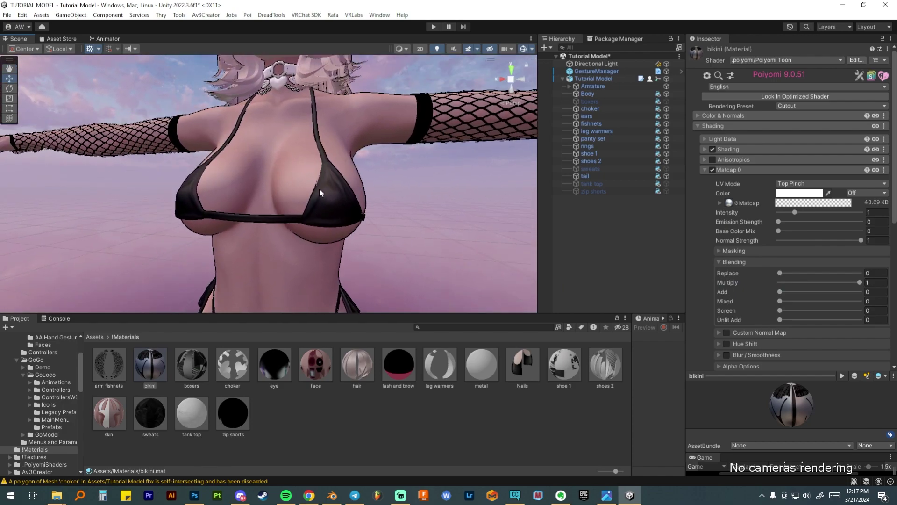
Step: Set Matcap 0's Intensity to 1.03 and Replace to 1, testing Base Color Mix up to 1 before returning it to 0
left_click_drag(793, 216, 769, 227)
left_click_drag(778, 232, 843, 233)
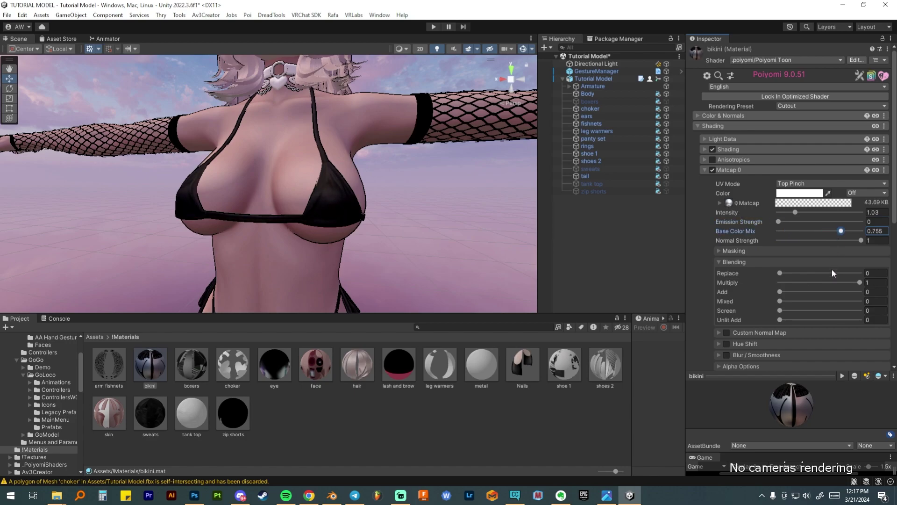
left_click_drag(860, 282, 886, 275)
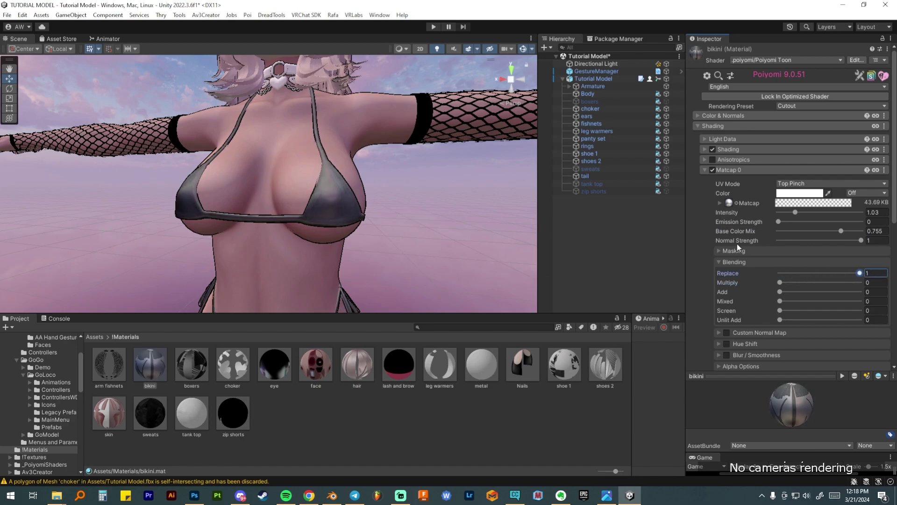
left_click_drag(842, 232, 868, 236)
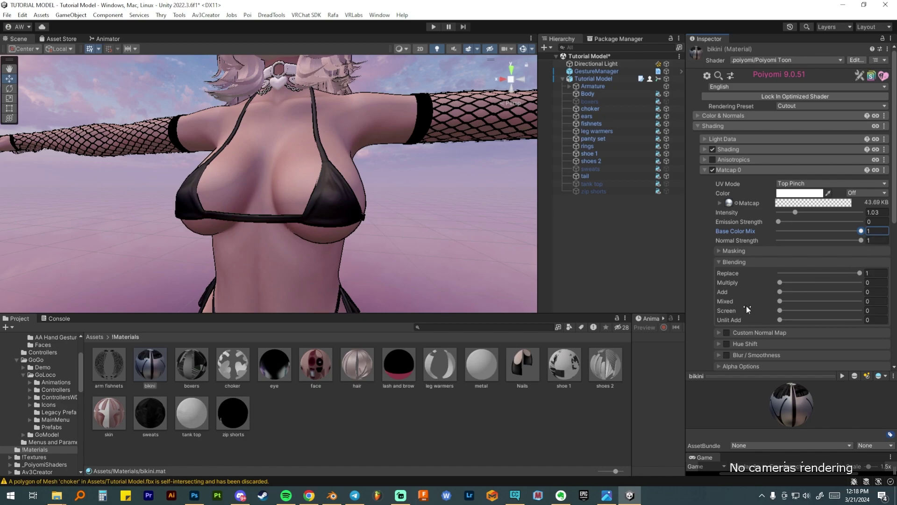
left_click_drag(861, 231, 771, 233)
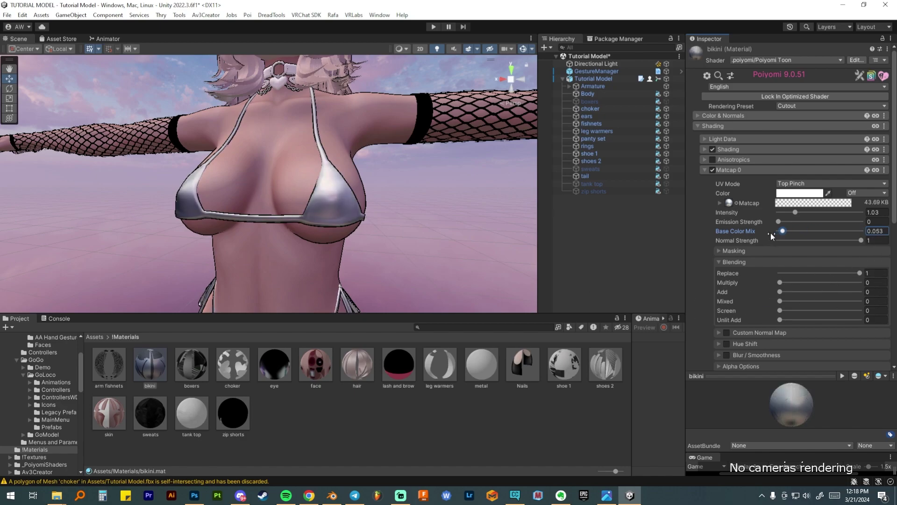
Step: Set Matcap 0's Replace to 0 and Multiply to 1, check its Masking options and collapse Matcap 0
left_click(779, 273)
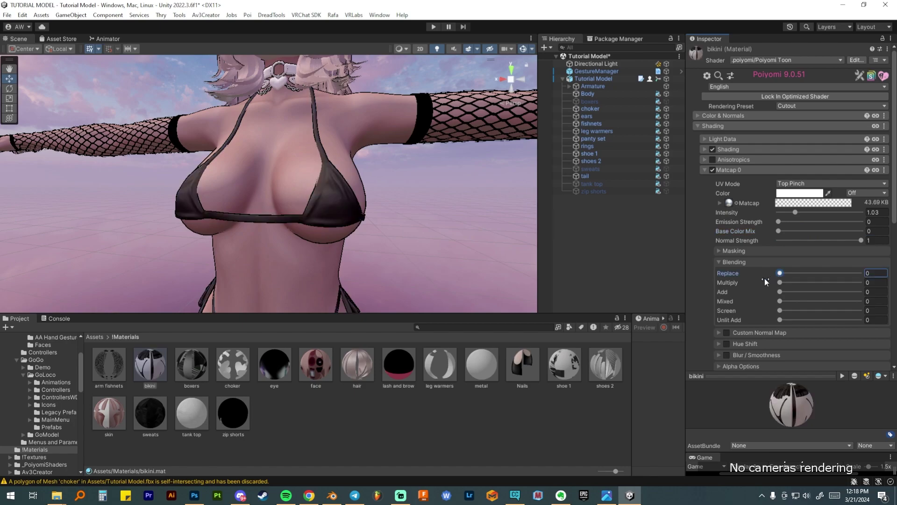
left_click_drag(782, 282, 859, 282)
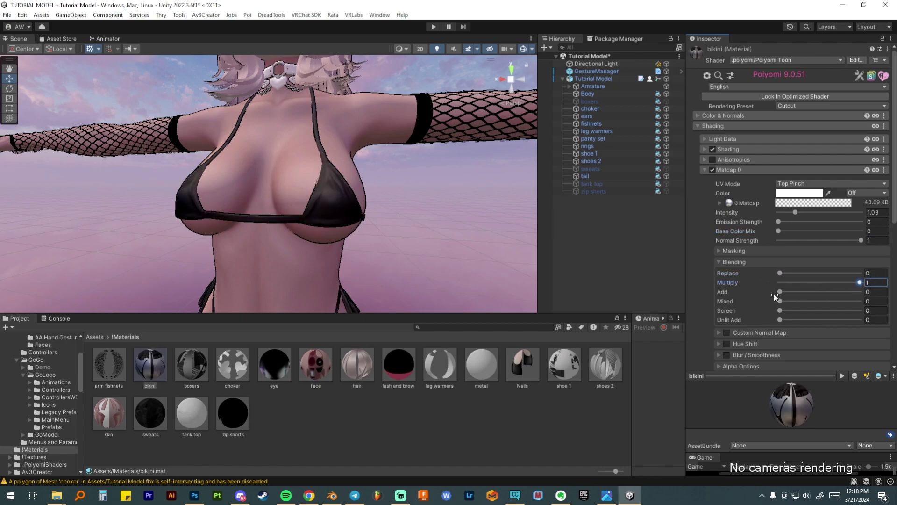
mouse_move(783, 290)
left_mouse_down()
mouse_move(814, 293)
mouse_move(768, 292)
left_mouse_up()
left_click(722, 252)
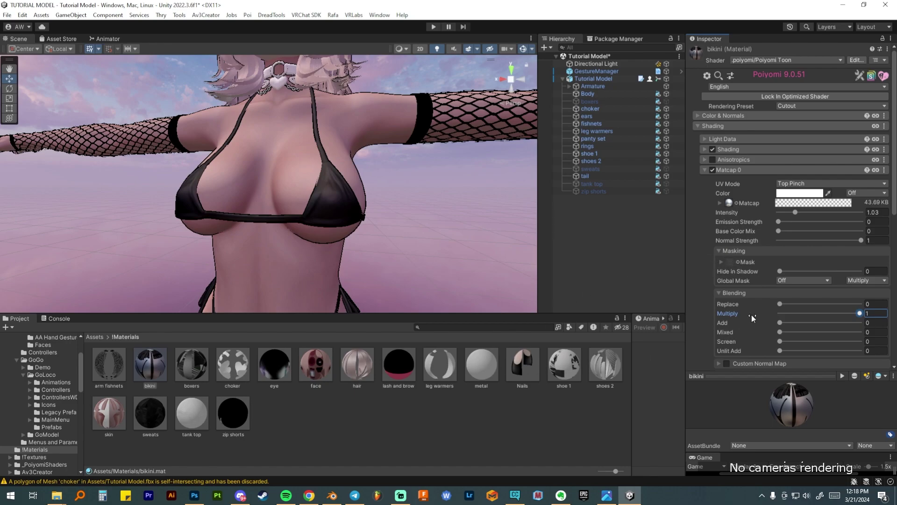
left_click(745, 170)
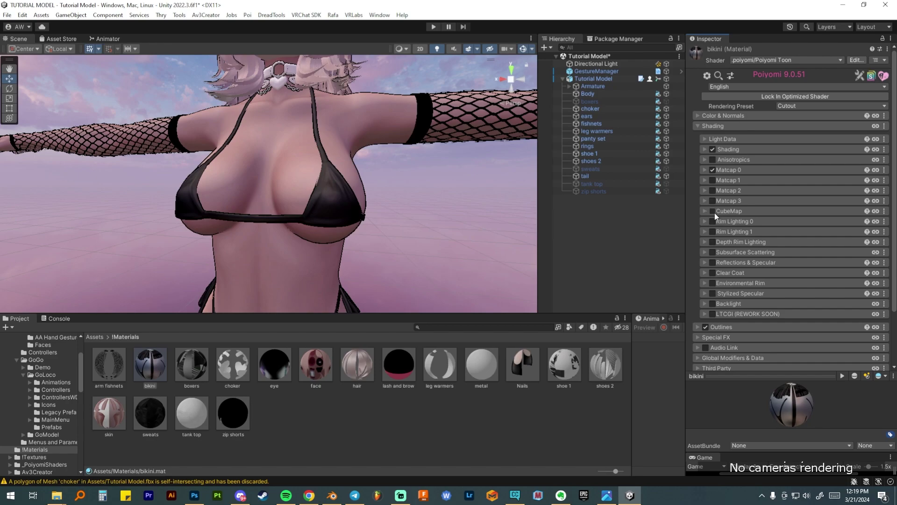
Step: Enable CubeMap on the bikini material and assign the Cubemap 9 texture to it
left_click(713, 211)
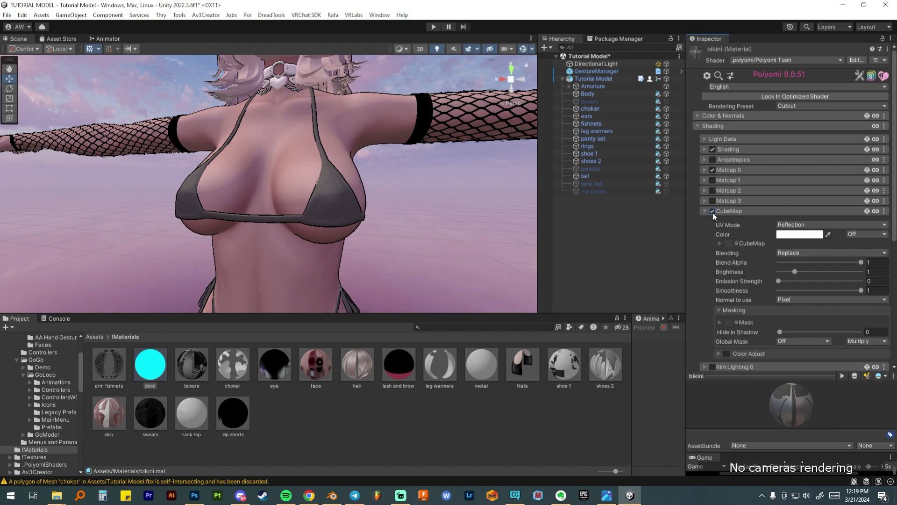
left_click(812, 254)
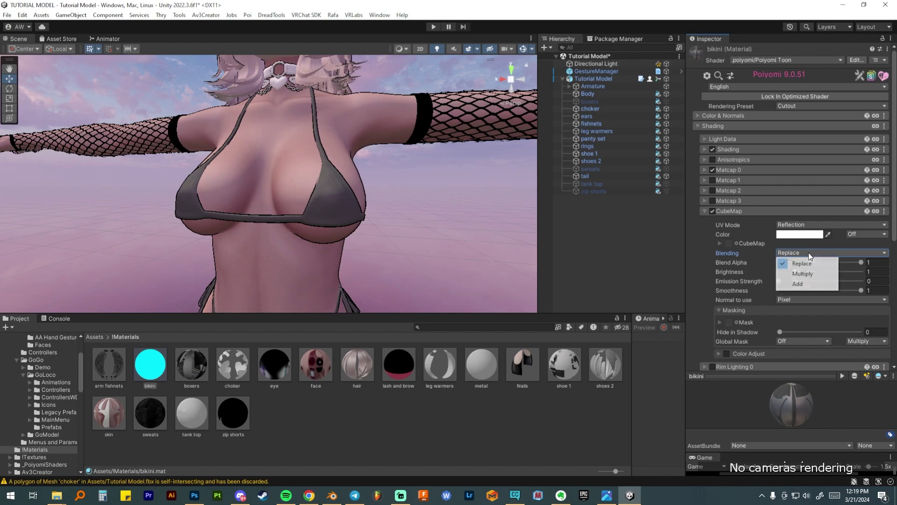
left_click(736, 243)
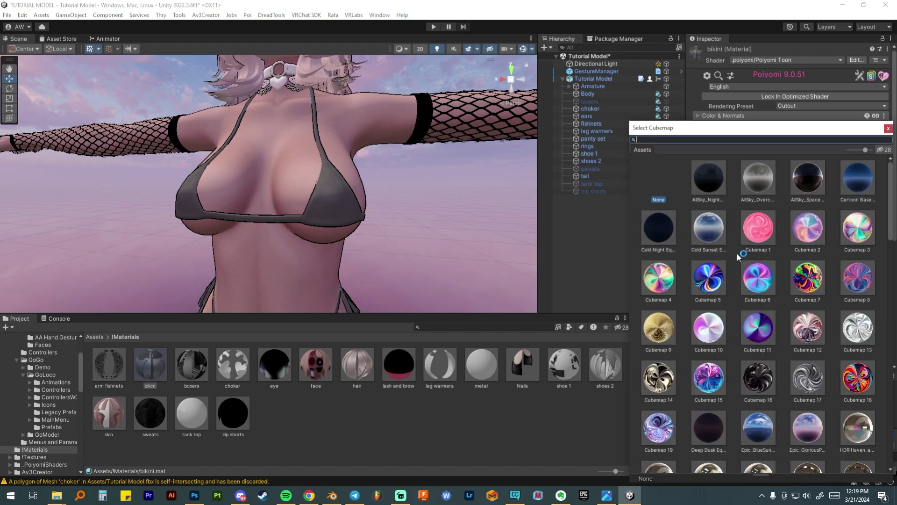
scroll(759, 317, "down", 1)
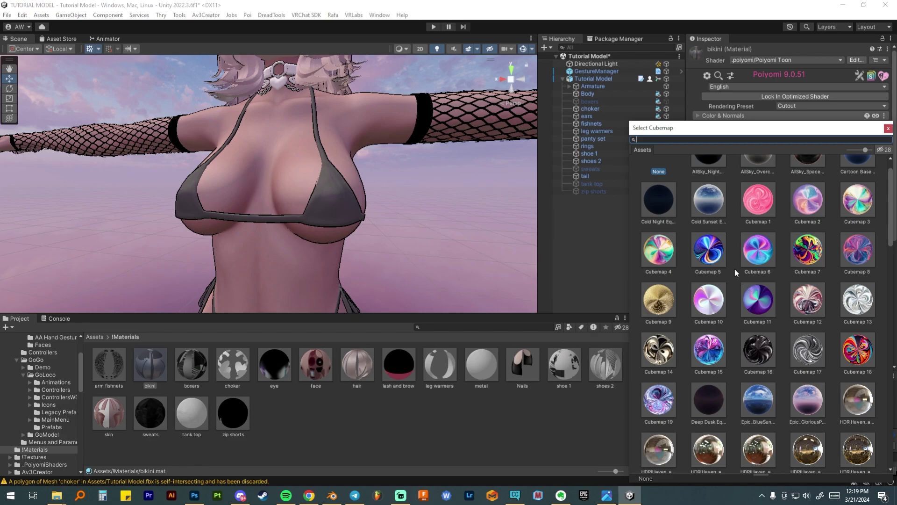
left_click(658, 299)
double_click(659, 299)
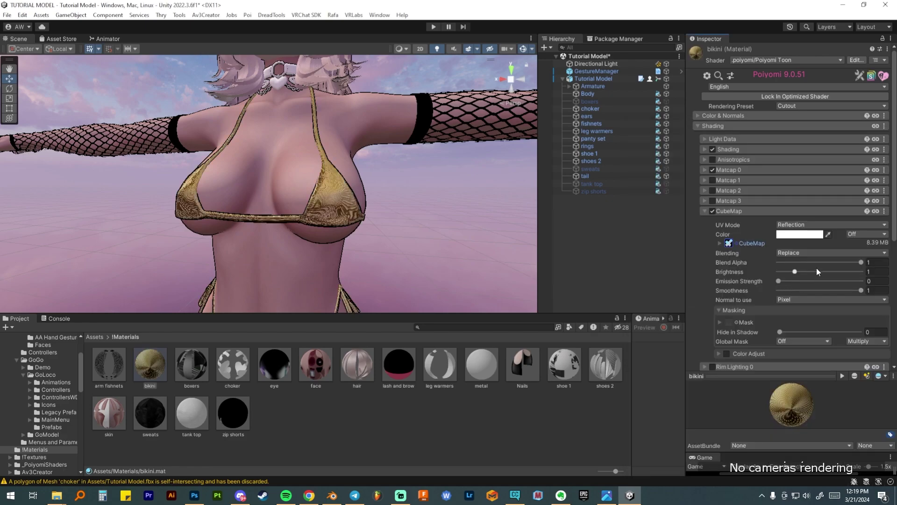
Step: Inspect the cubemap on the bikini, try its Blending as Multiply, and return it to Replace
scroll(337, 198, "up", 5)
scroll(337, 213, "down", 3)
mouse_move(323, 215)
middle_mouse_down()
mouse_move(310, 190)
mouse_move(303, 206)
mouse_move(317, 217)
mouse_move(345, 206)
mouse_move(338, 217)
mouse_move(312, 205)
middle_mouse_up()
scroll(321, 204, "down", 3)
left_click(800, 254)
left_click(803, 271)
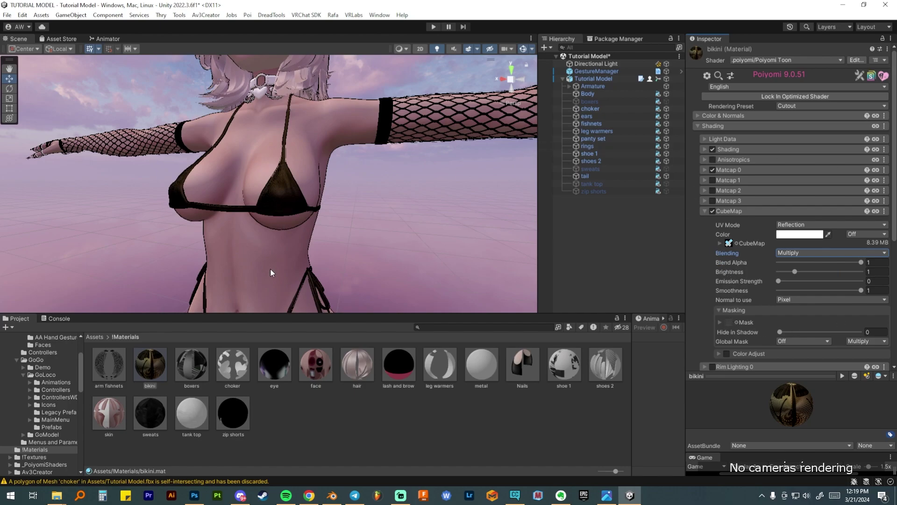
left_click(795, 253)
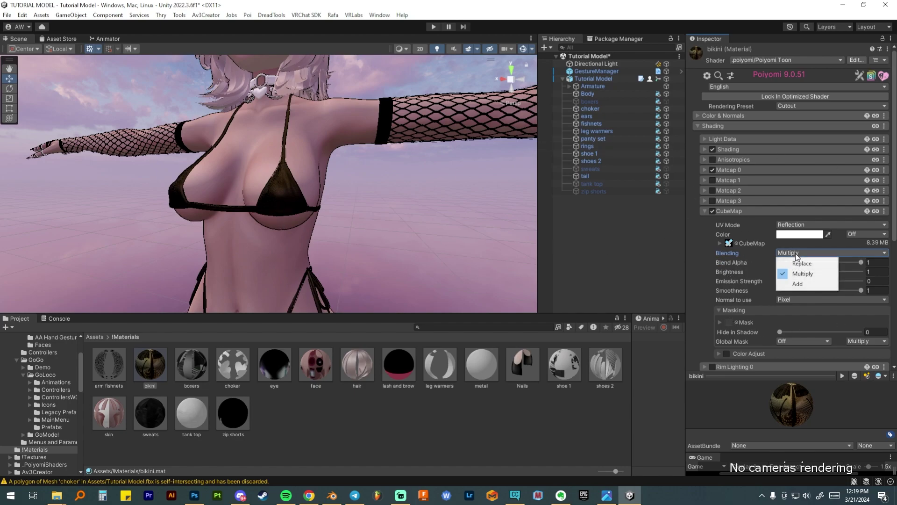
left_click(795, 261)
mouse_move(314, 238)
middle_mouse_down()
mouse_move(317, 156)
mouse_move(336, 187)
mouse_move(349, 173)
mouse_move(328, 151)
mouse_move(301, 158)
mouse_move(304, 182)
mouse_move(352, 179)
mouse_move(351, 206)
mouse_move(320, 244)
middle_mouse_up()
Step: Disable CubeMap on the bikini material and view the model's whole torso
left_click(713, 211)
scroll(433, 233, "down", 3)
middle_click_drag(430, 230, 424, 215)
Step: Collapse the Shading section and enable Glitter / Sparkle in the bikini material's Special FX
left_click(722, 126)
left_click(728, 146)
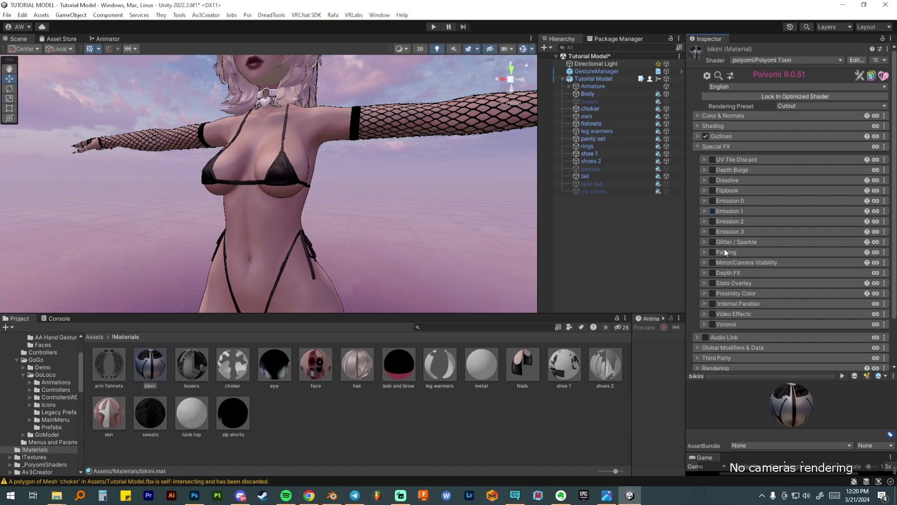
left_click(713, 242)
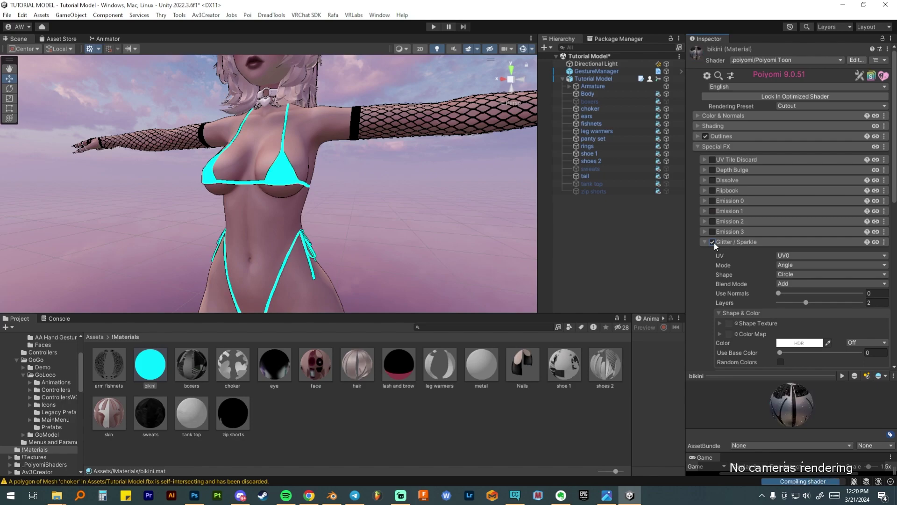
scroll(304, 113, "up", 5)
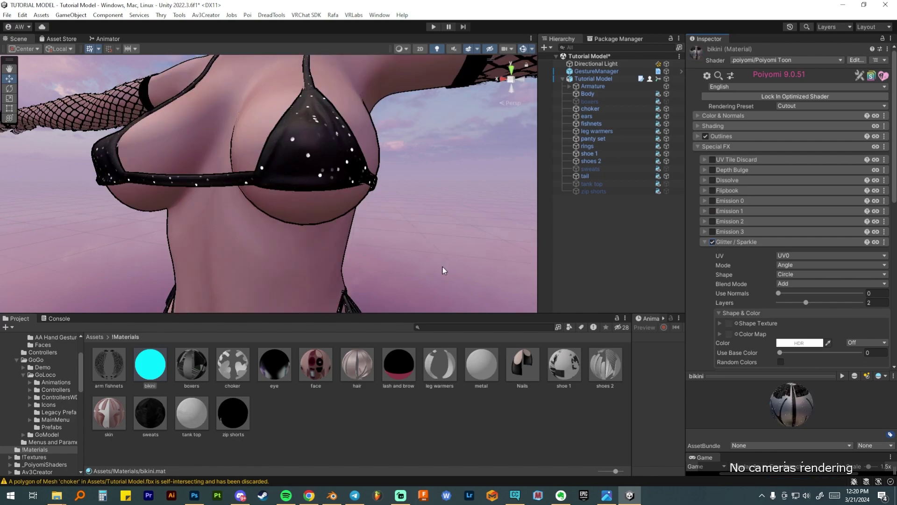
scroll(743, 285, "down", 2)
Step: Set the bikini's Glitter Density to 9000 and Glitter Size to about 0.662
scroll(743, 285, "down", 2)
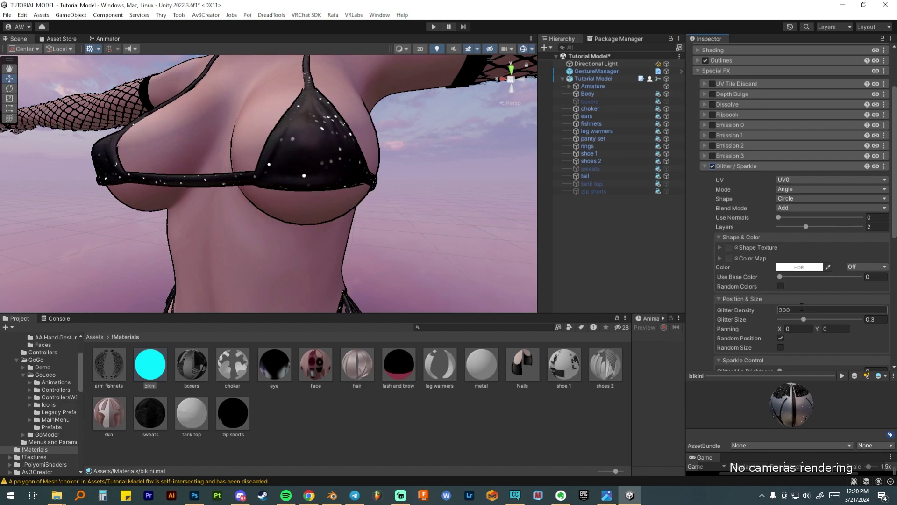
left_click(783, 309)
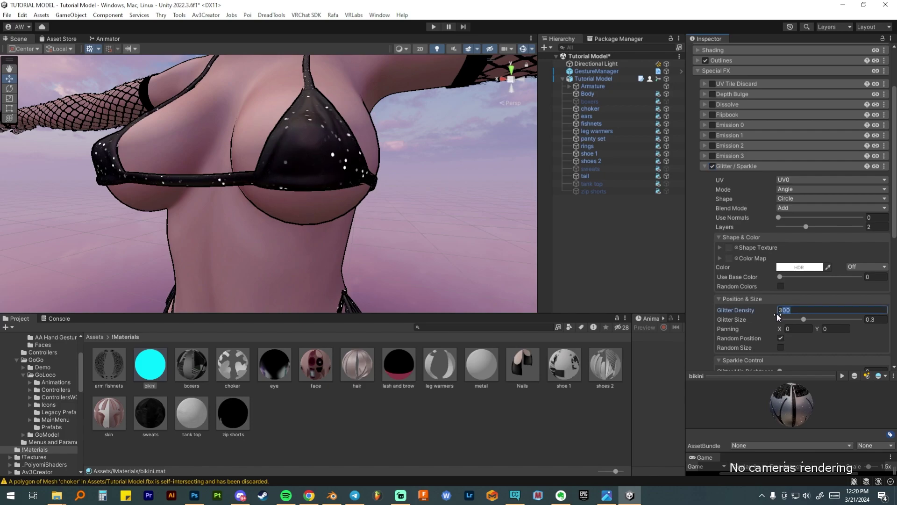
type("390")
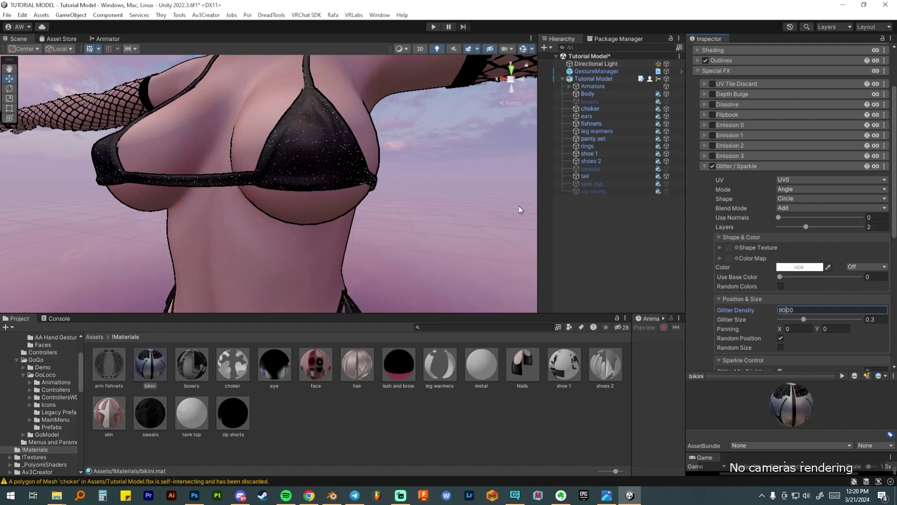
scroll(743, 276, "down", 3)
left_click_drag(805, 270, 833, 270)
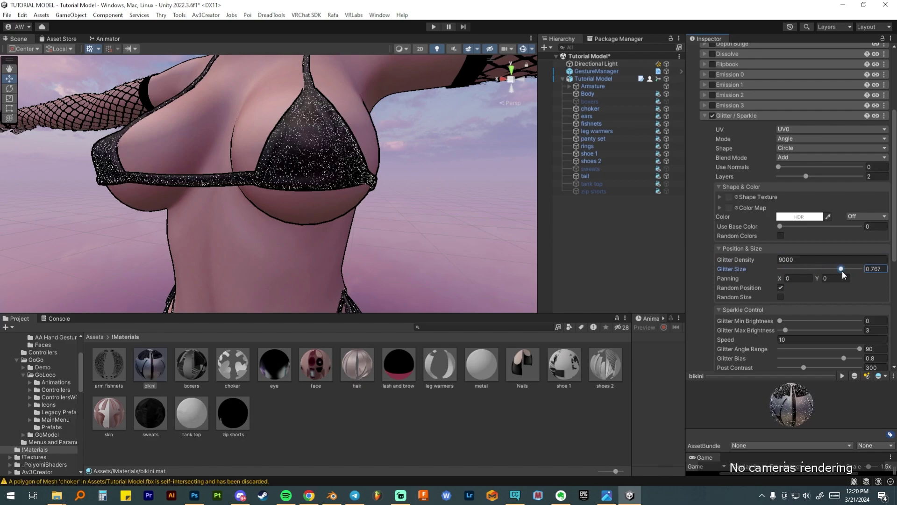
scroll(767, 271, "up", 3)
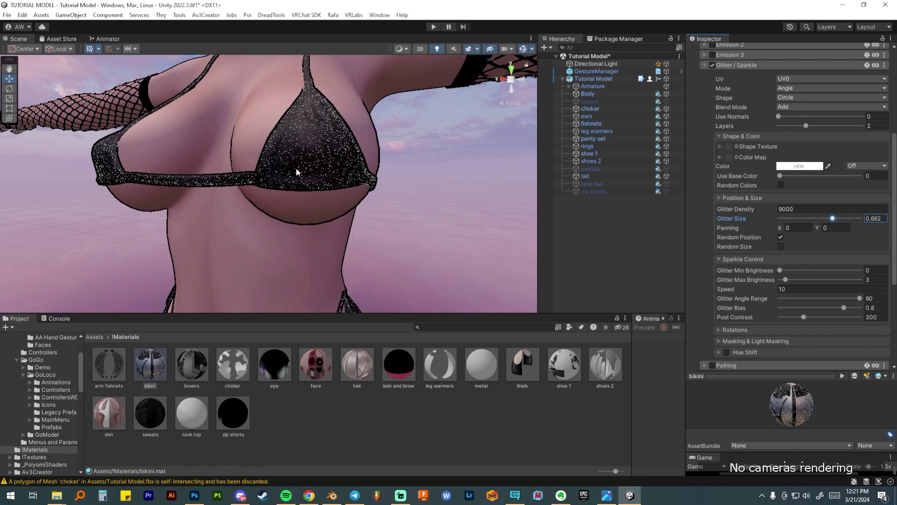
Step: Set the glitter's Speed to 30 and its Use Base Color to about 0.822
left_click(756, 288)
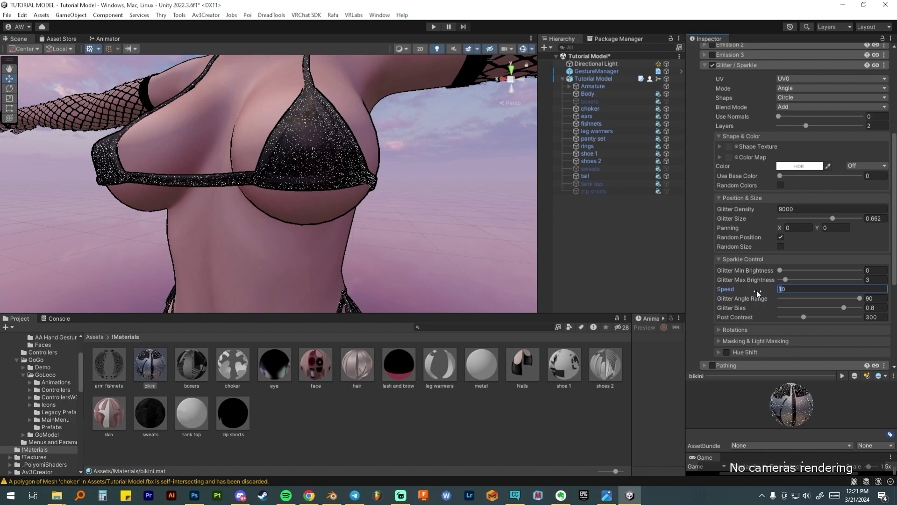
type("30")
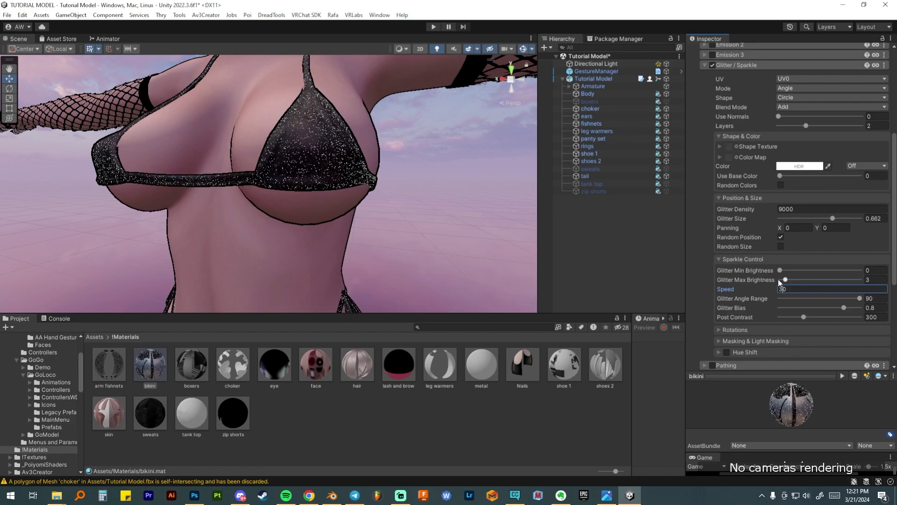
scroll(756, 279, "down", 2)
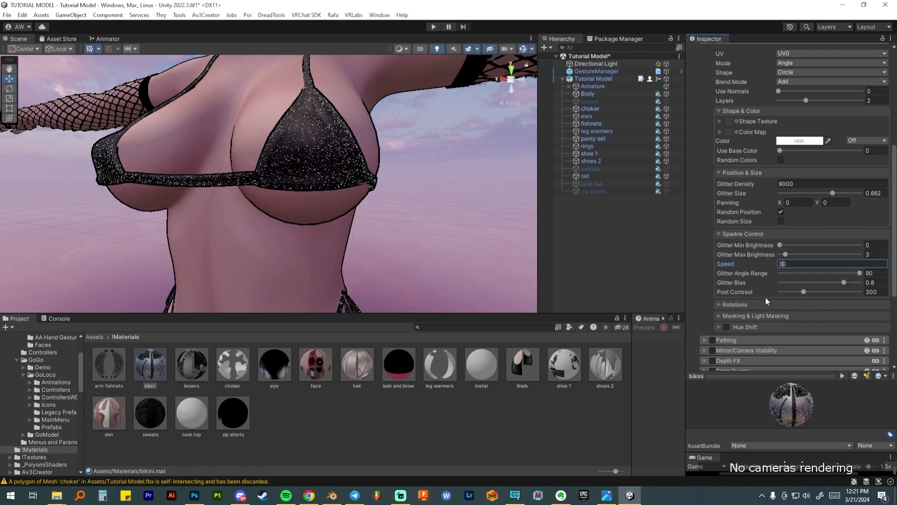
scroll(769, 284, "up", 4)
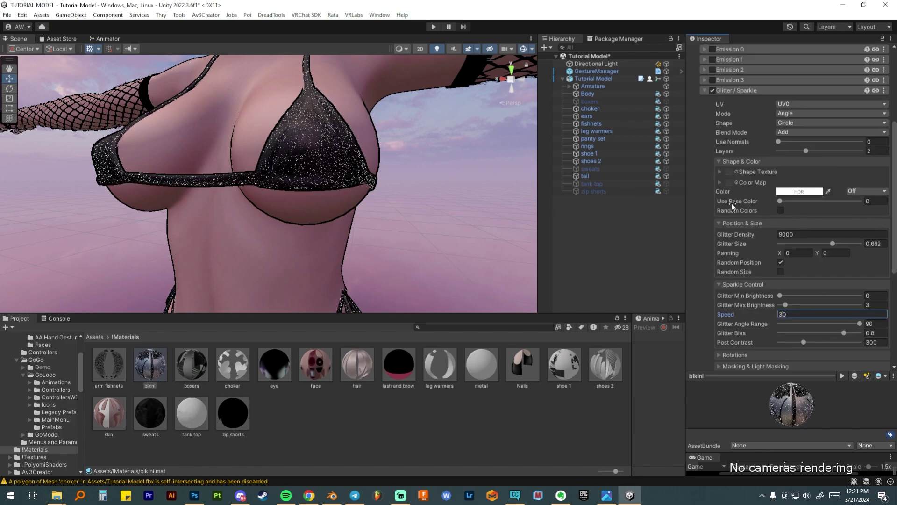
left_click_drag(780, 200, 883, 215)
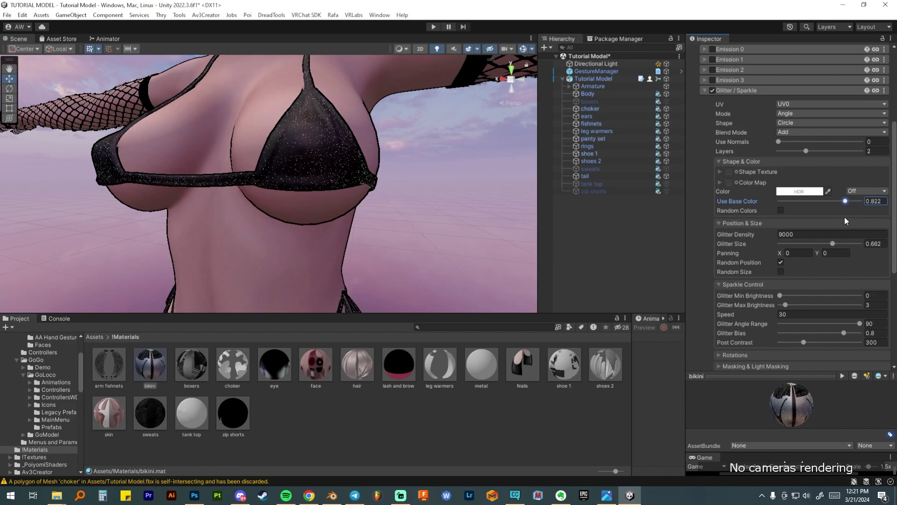
Step: Change the glitter's HDR color to a muted reddish pink with RGB 164, 91, 78
left_click(811, 191)
left_click_drag(875, 254, 886, 260)
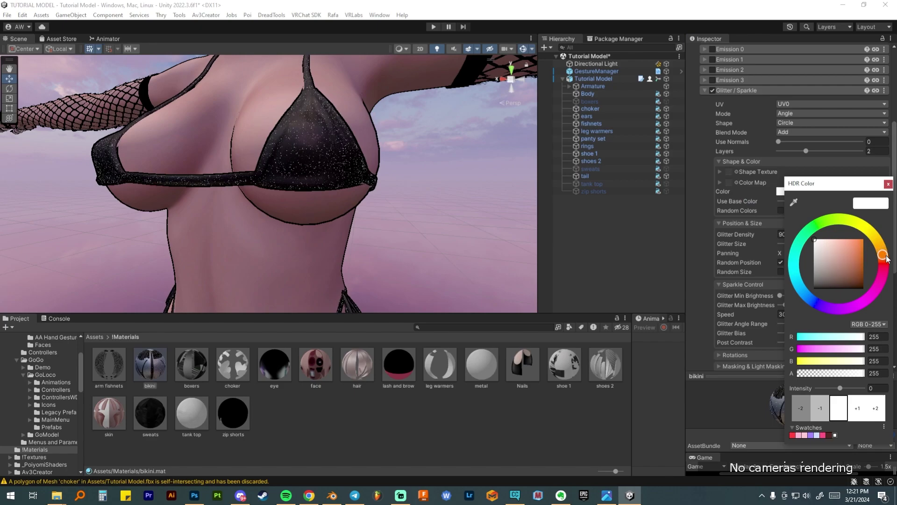
left_click_drag(823, 247, 835, 232)
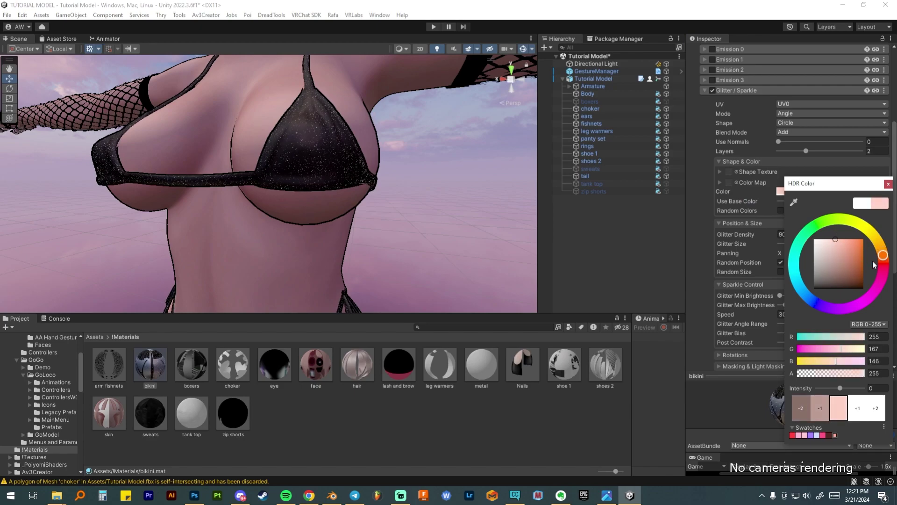
left_click_drag(878, 263, 844, 255)
left_click(840, 257)
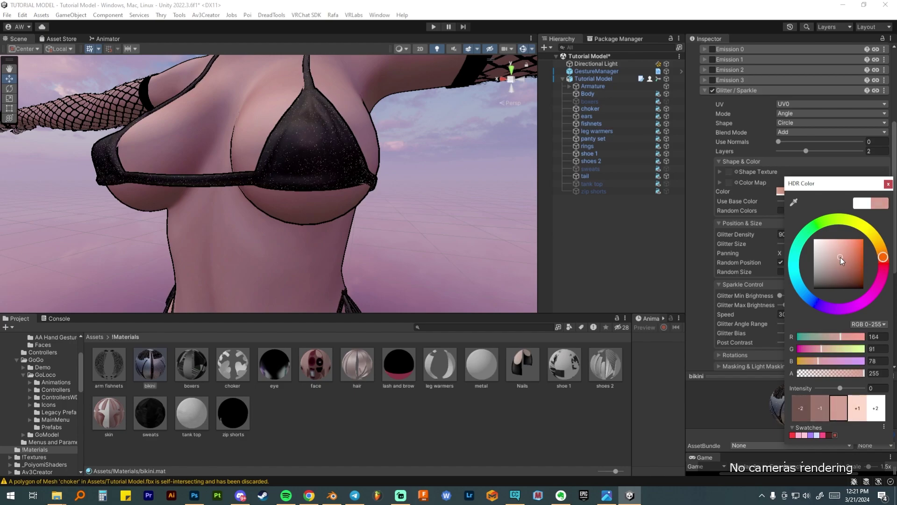
Step: Set the bikini glitter's Use Base Color to about 0.921 and look through its Masking & Light Masking settings
left_click(889, 184)
left_click(843, 203)
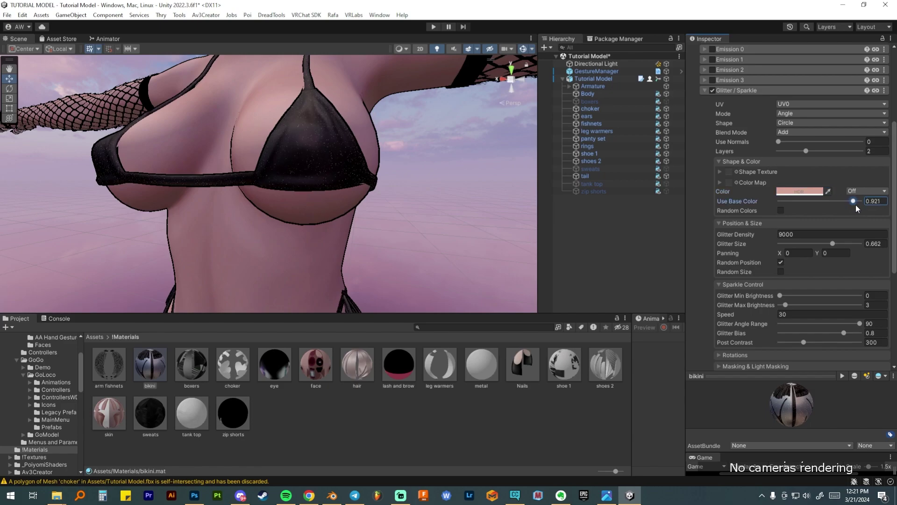
scroll(818, 243, "down", 2)
left_click(753, 315)
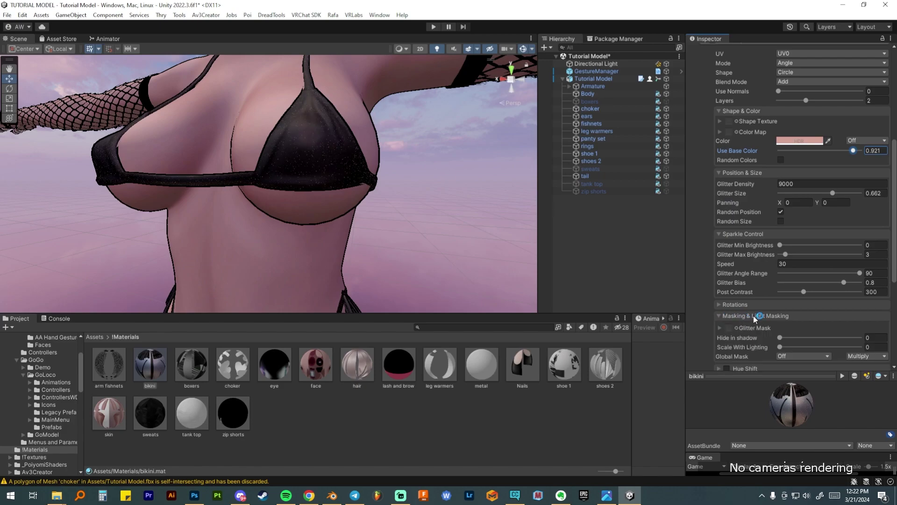
scroll(743, 329, "down", 1)
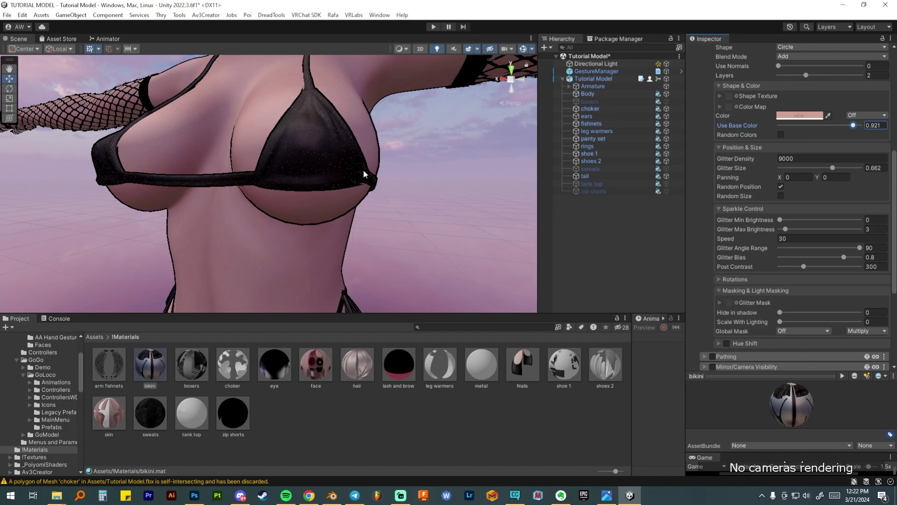
left_click(718, 290)
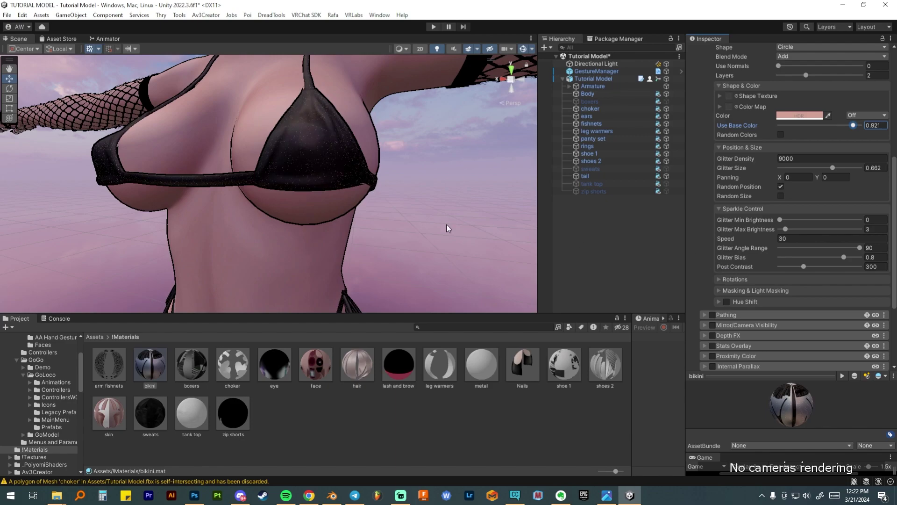
Step: Set the bikini's Glitter Angle Range to 6, check the effect on the avatar and collapse the Special FX section
left_click_drag(859, 248, 786, 254)
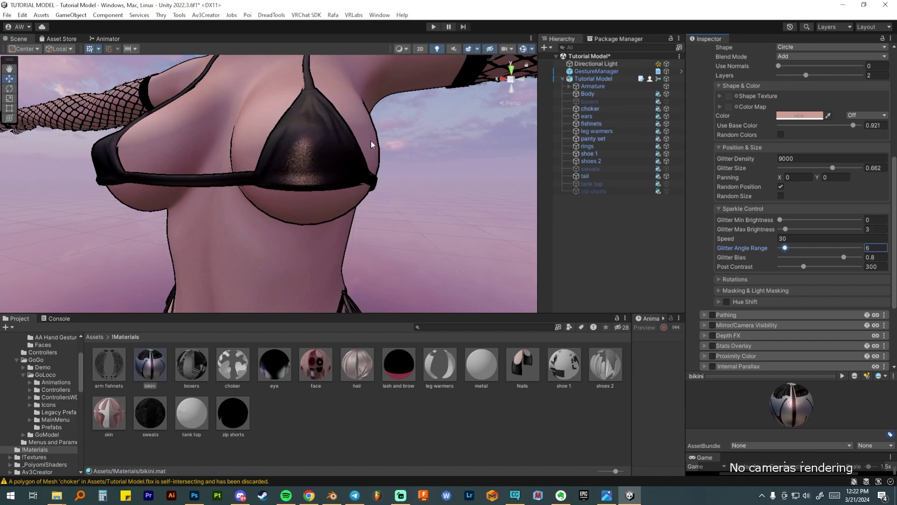
mouse_move(376, 181)
middle_mouse_down()
mouse_move(376, 194)
mouse_move(367, 187)
mouse_move(381, 173)
mouse_move(391, 192)
mouse_move(355, 180)
mouse_move(350, 190)
mouse_move(388, 191)
mouse_move(377, 182)
mouse_move(367, 195)
mouse_move(372, 176)
mouse_move(386, 187)
mouse_move(369, 191)
mouse_move(371, 175)
mouse_move(385, 187)
middle_mouse_up()
scroll(386, 188, "down", 5)
right_click_drag(386, 189, 402, 187)
mouse_move(403, 187)
middle_mouse_down()
mouse_move(415, 167)
mouse_move(421, 195)
mouse_move(400, 202)
mouse_move(373, 182)
mouse_move(367, 203)
mouse_move(397, 194)
middle_mouse_up()
scroll(740, 210, "up", 8)
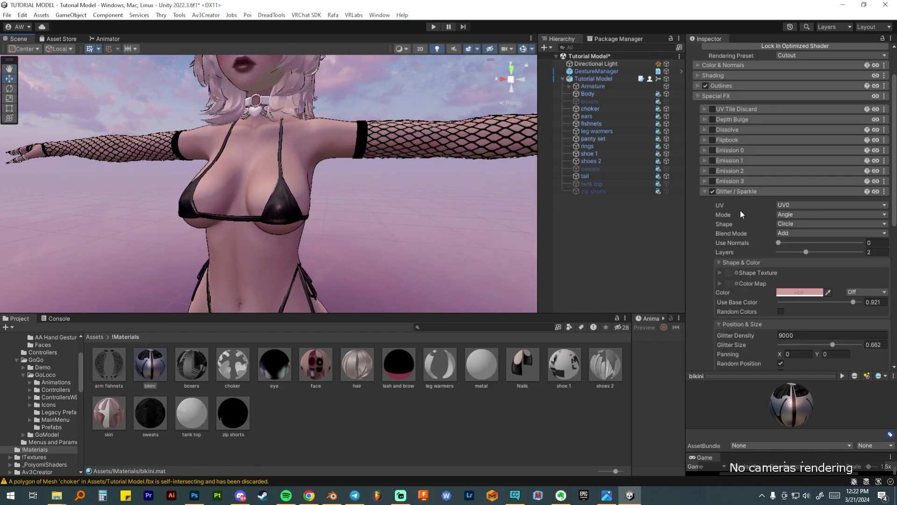
left_click(724, 217)
left_click(733, 124)
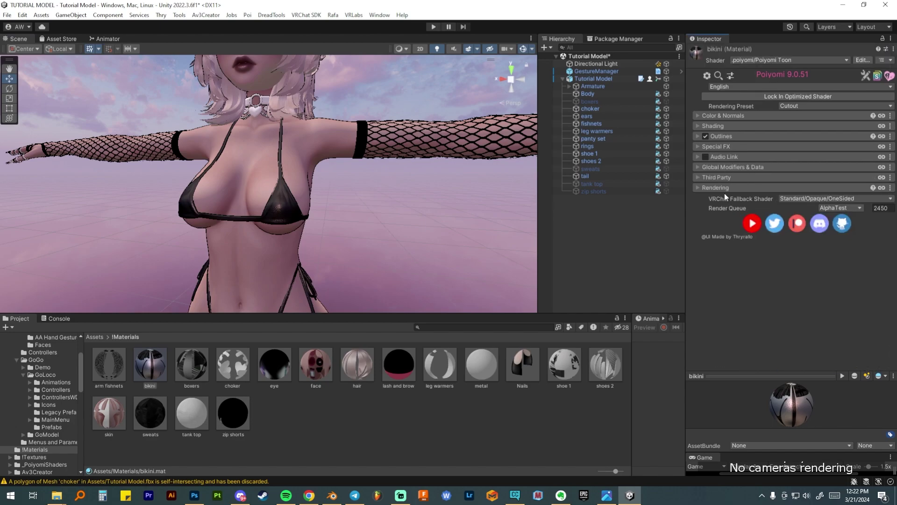
Step: Select the boxers material and make the boxers object visible on the avatar
left_click(188, 363)
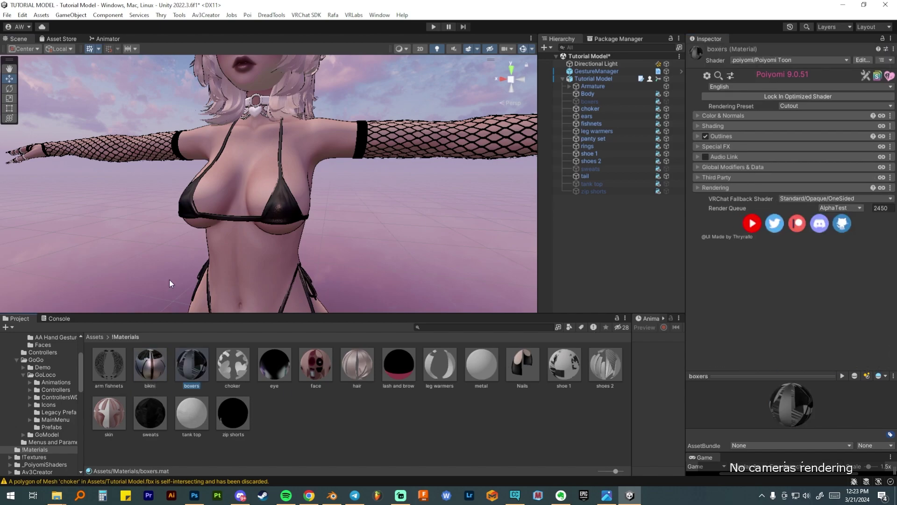
left_click(666, 100)
middle_click_drag(418, 262, 427, 221)
scroll(428, 223, "up", 3)
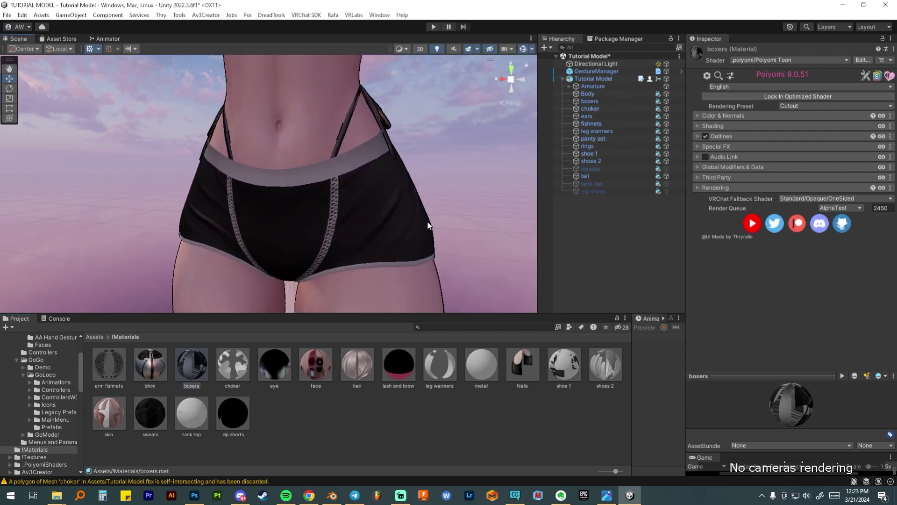
Step: Expand the boxers' Color & Normals section and look through the !Textures folder for suitable cloth normal maps
left_click(724, 116)
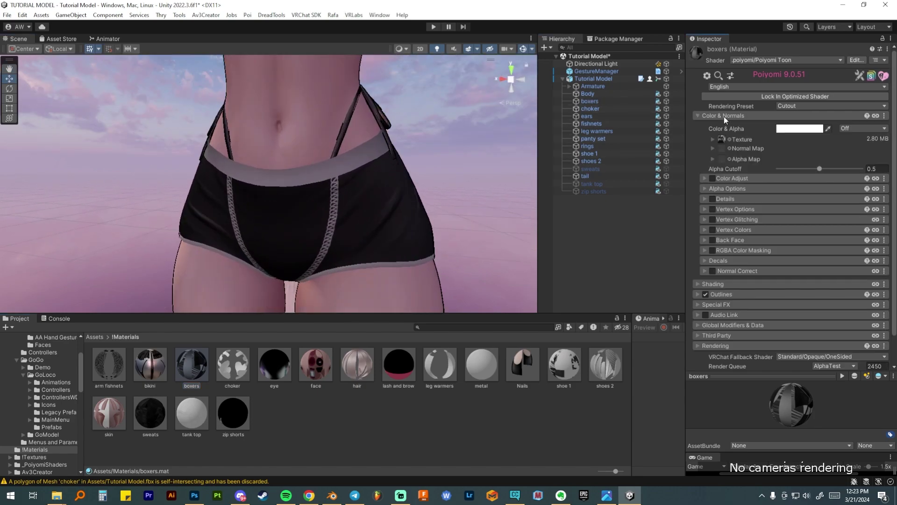
left_click(729, 149)
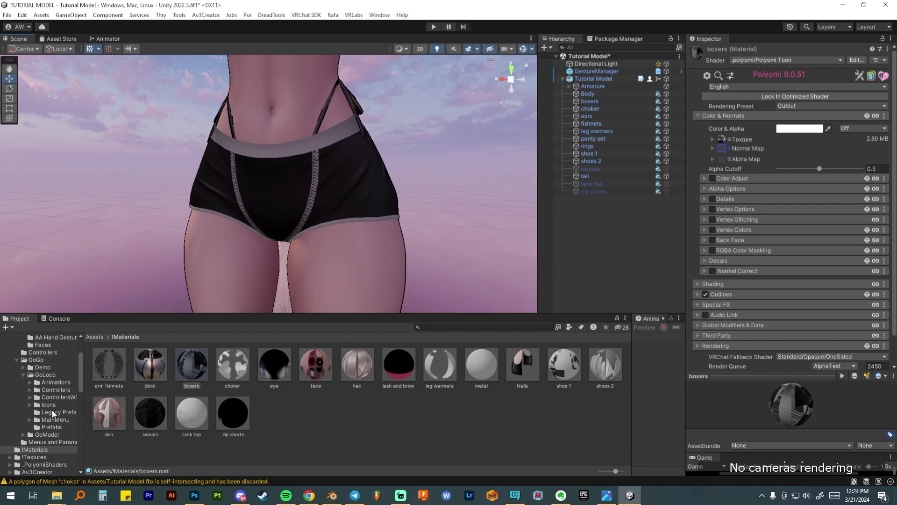
scroll(52, 433, "down", 3)
left_click(36, 428)
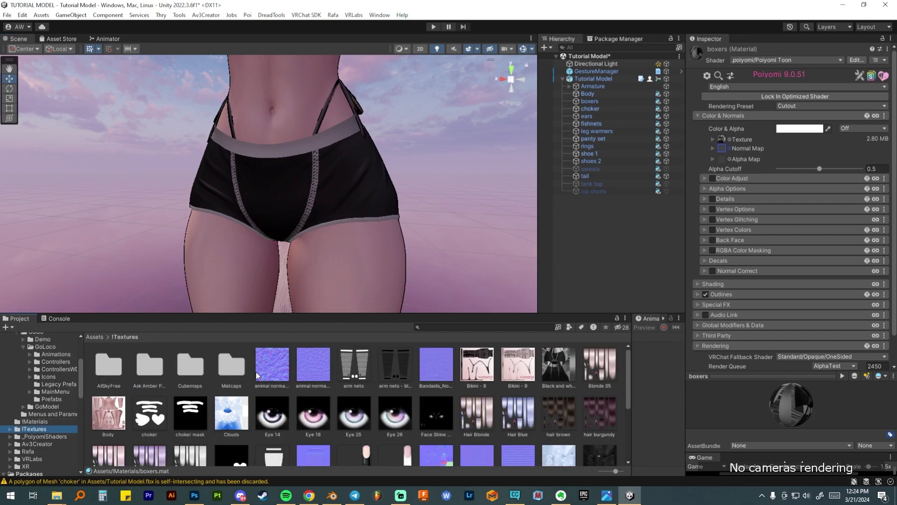
scroll(358, 379, "down", 2)
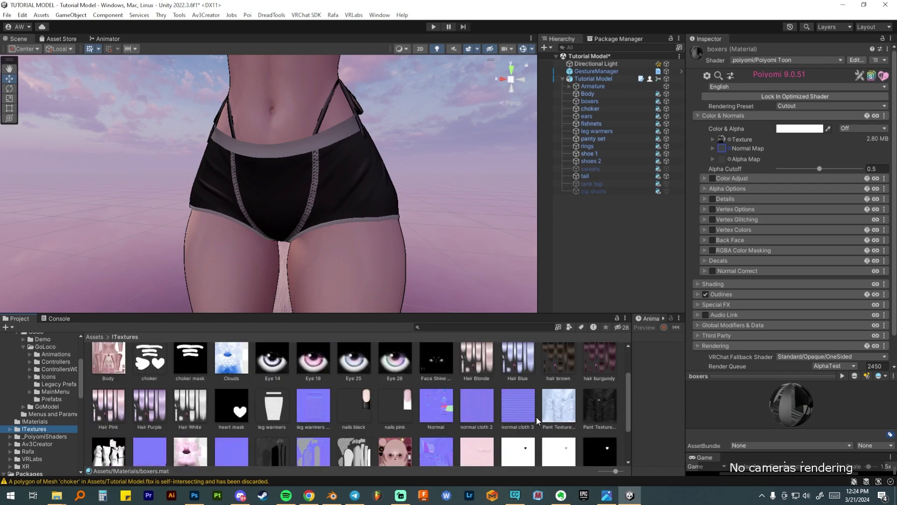
scroll(341, 401, "up", 2)
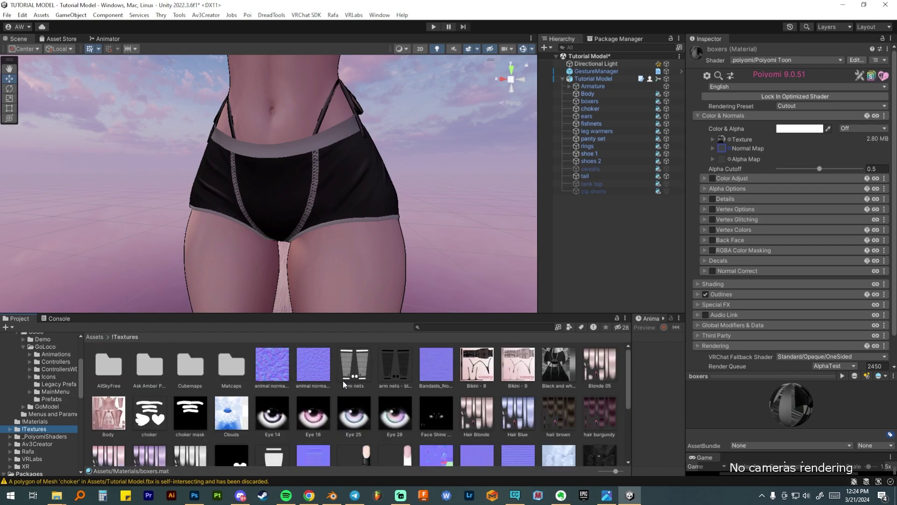
scroll(339, 381, "down", 5)
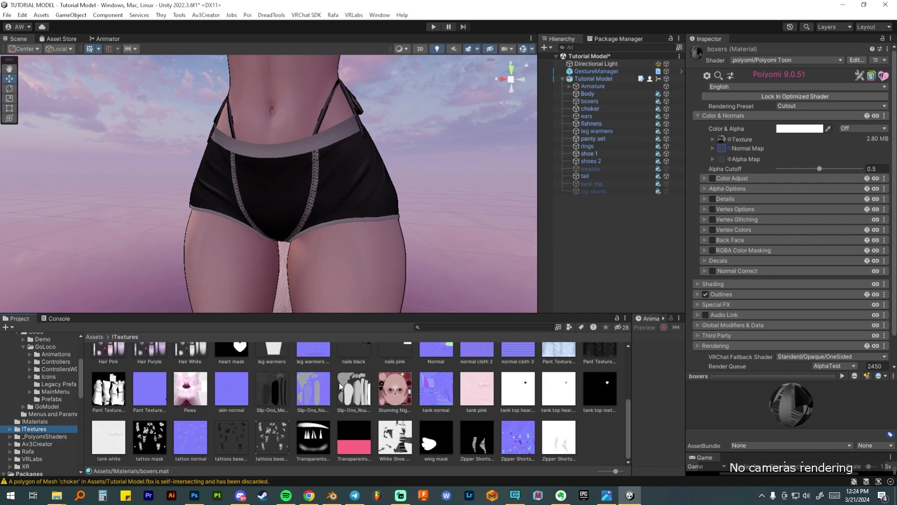
scroll(339, 386, "up", 5)
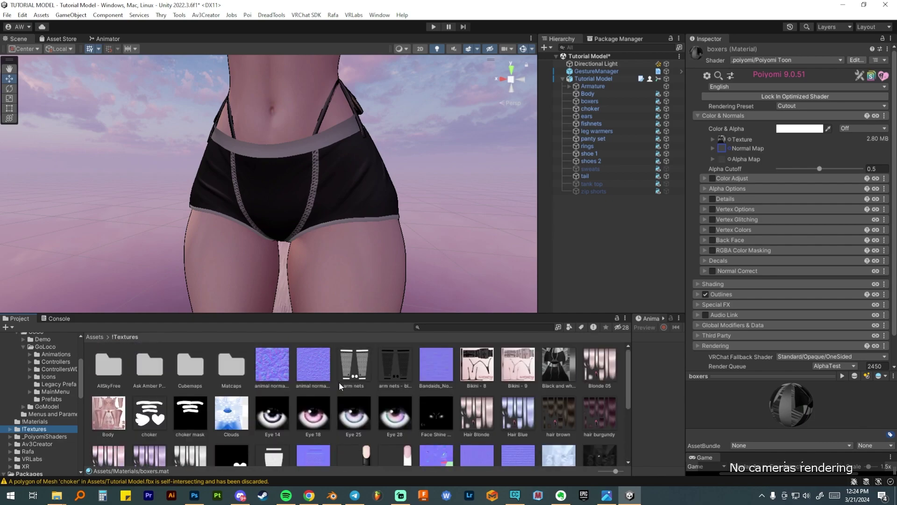
scroll(460, 405, "down", 1)
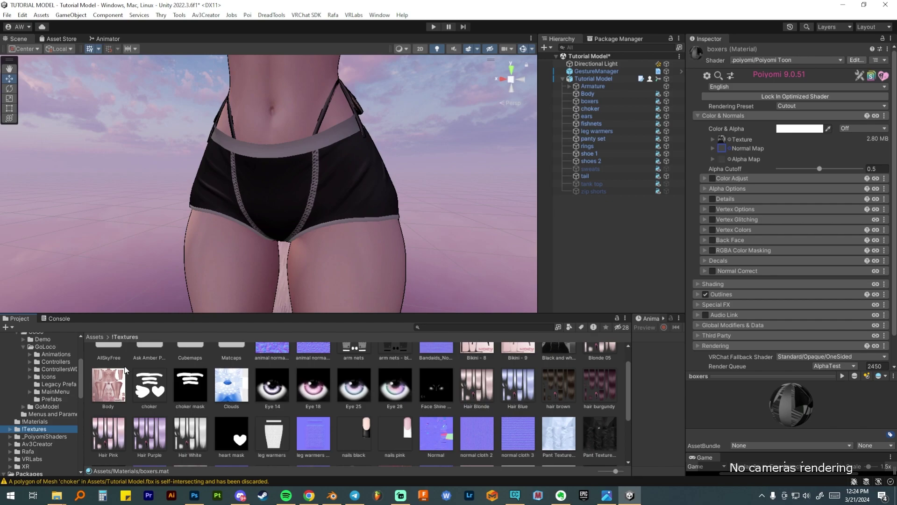
scroll(276, 384, "up", 1)
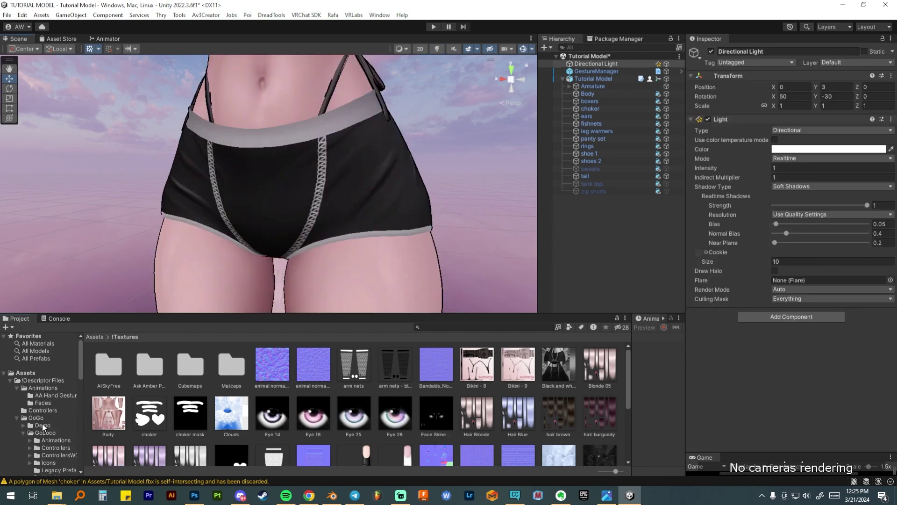
Step: Assign the normal cloth 2 texture as the boxers material's Normal Map and fix it to be marked as a normal map
scroll(42, 423, "down", 3)
left_click(42, 423)
left_click(181, 358)
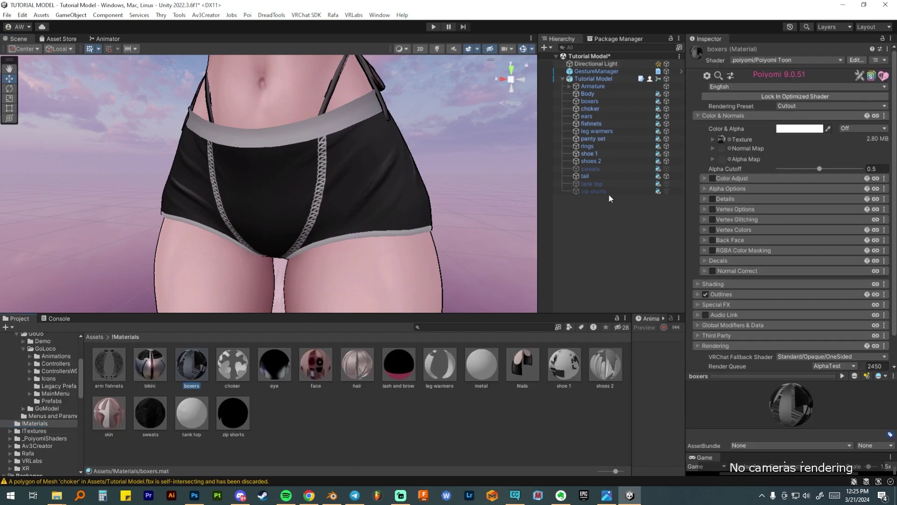
left_click(729, 148)
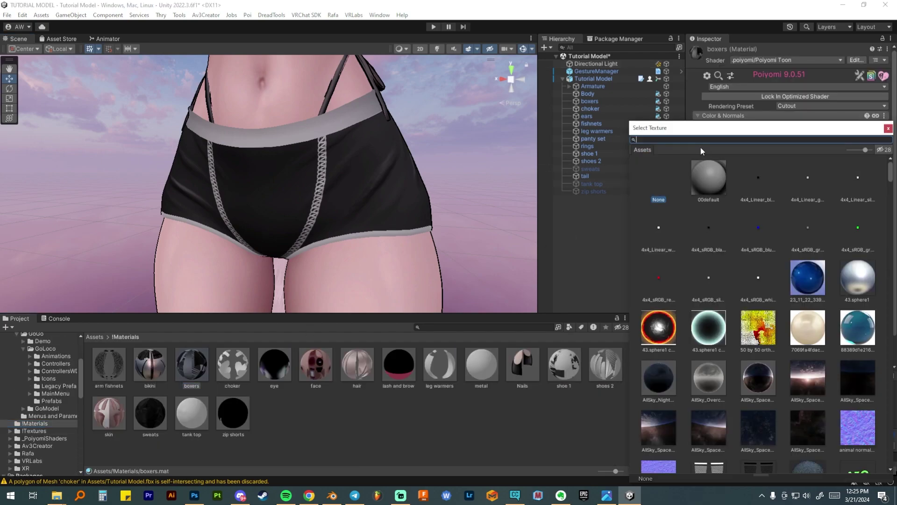
type("cloth")
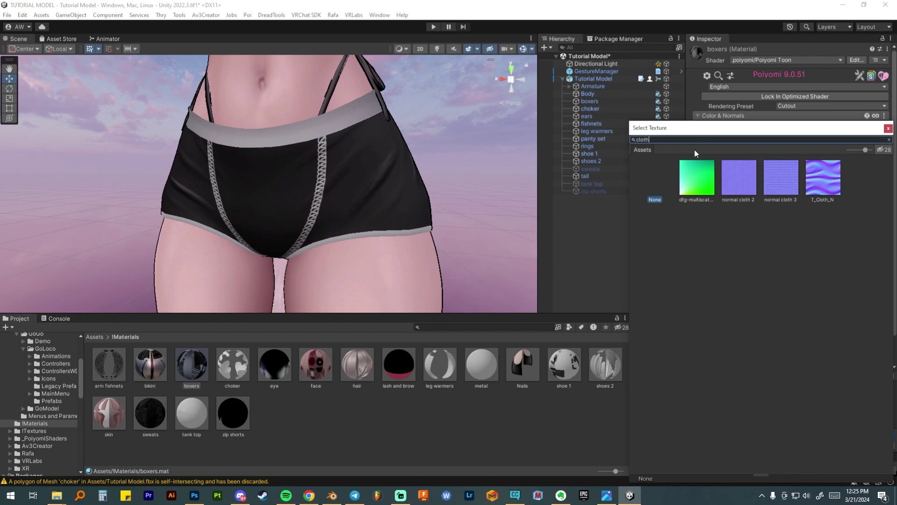
left_click(751, 178)
double_click(746, 178)
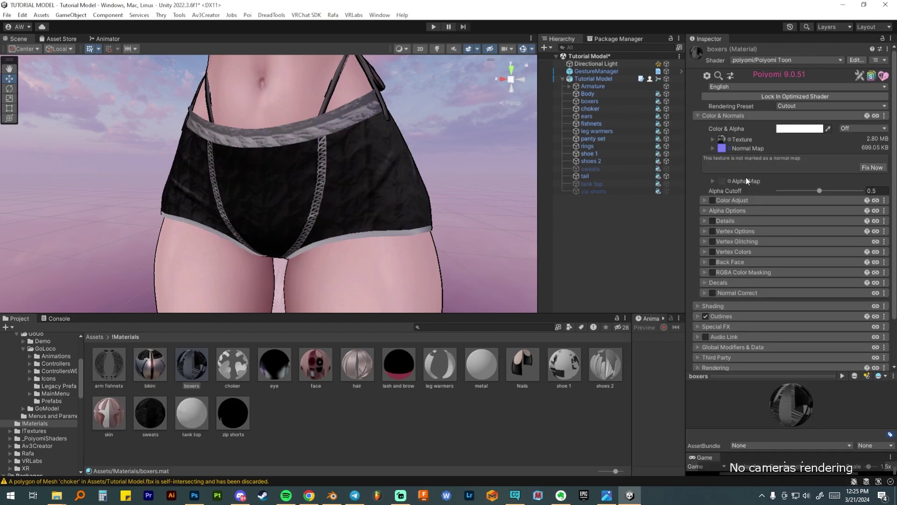
left_click(870, 166)
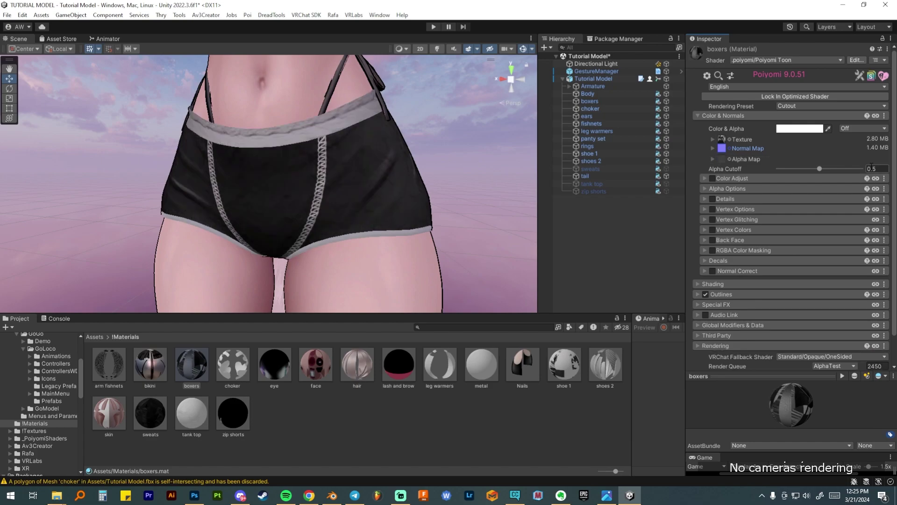
Step: Try a tiling of 12 in X and Y for the boxers' normal map and inspect the waistband up close
left_click(713, 148)
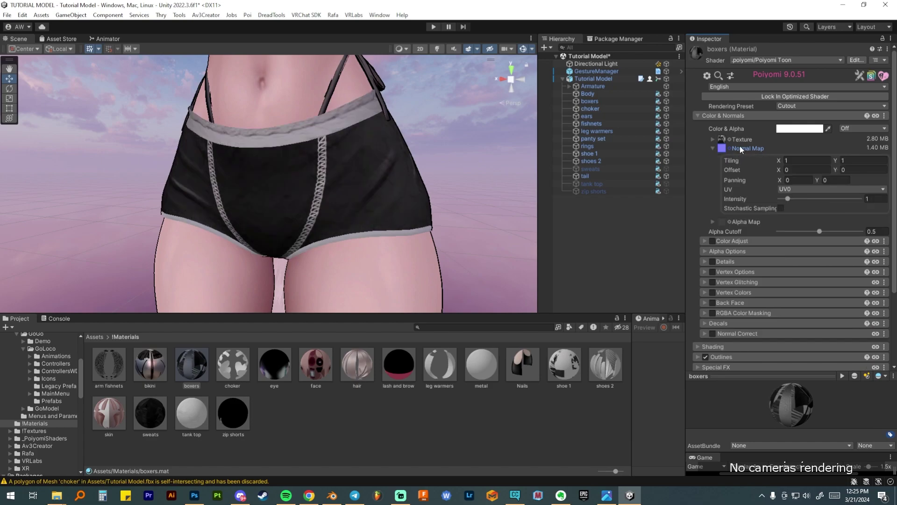
left_click(804, 160)
type("12")
left_click(862, 161)
type("12")
middle_click_drag(471, 105, 466, 154)
scroll(467, 154, "up", 10)
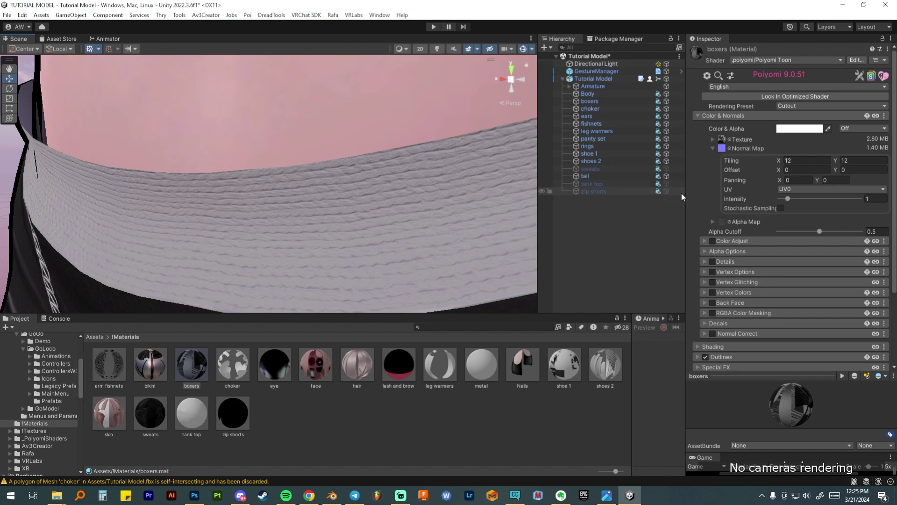
scroll(464, 207, "down", 5)
scroll(464, 206, "up", 5)
Step: Set the boxers' normal map tiling to 9 in X and Y, inspect the fabric and collapse the map's settings
left_click(793, 160)
type("9")
key("Tab")
type("9")
scroll(376, 212, "down", 4)
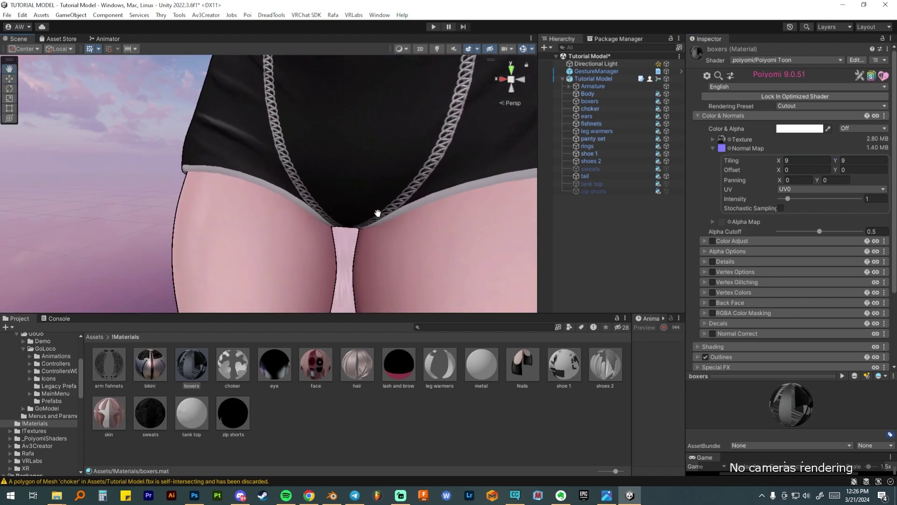
middle_click_drag(376, 212, 356, 216)
scroll(386, 232, "up", 4)
scroll(386, 234, "up", 4)
scroll(356, 217, "down", 5)
middle_click_drag(325, 175, 344, 235)
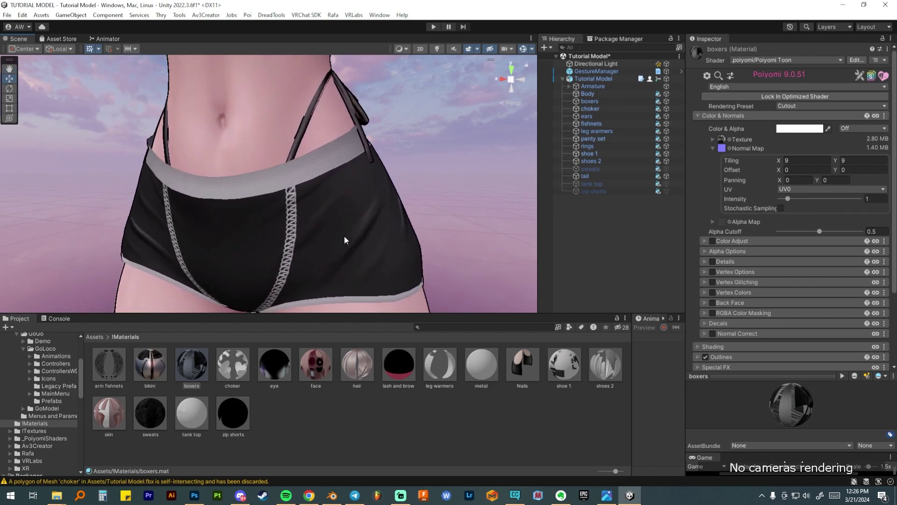
left_click(713, 148)
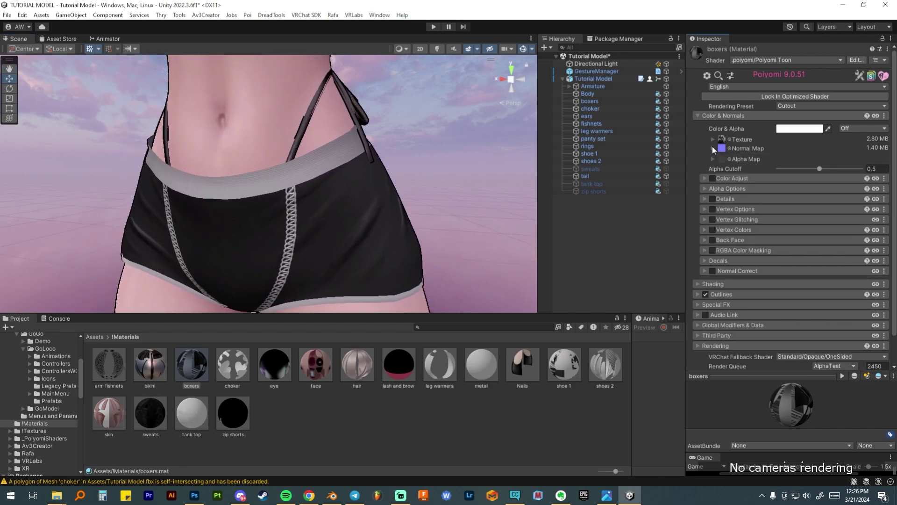
Step: Expand the boxers material's Shading section and enable Matcap 0
scroll(719, 243, "down", 1)
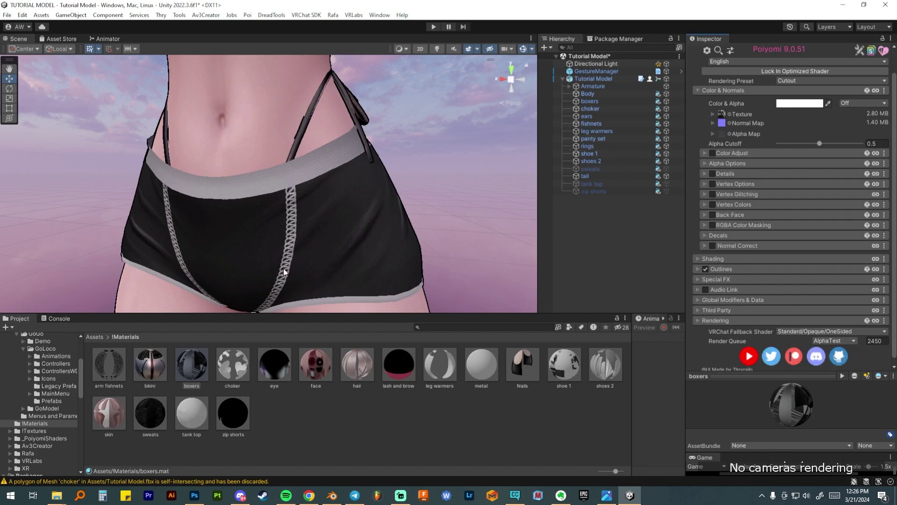
left_click(714, 259)
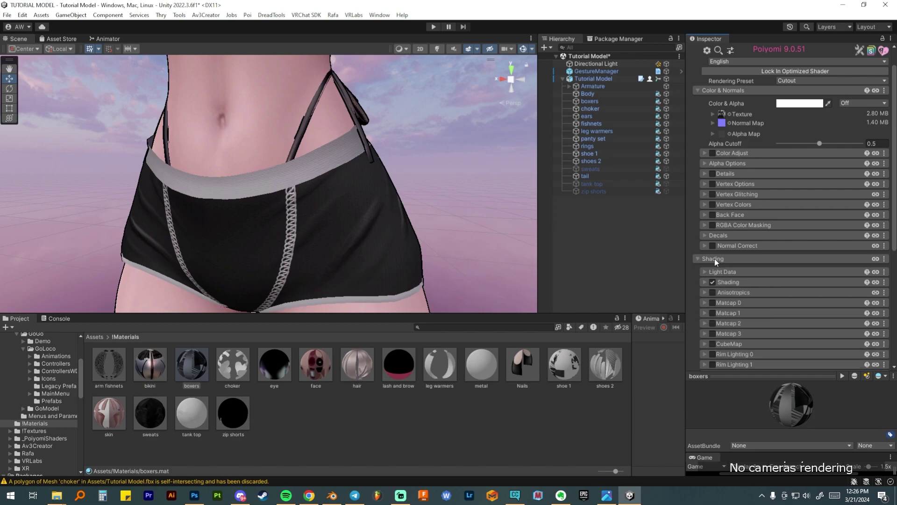
scroll(725, 254, "down", 2)
left_click(713, 252)
scroll(718, 254, "down", 1)
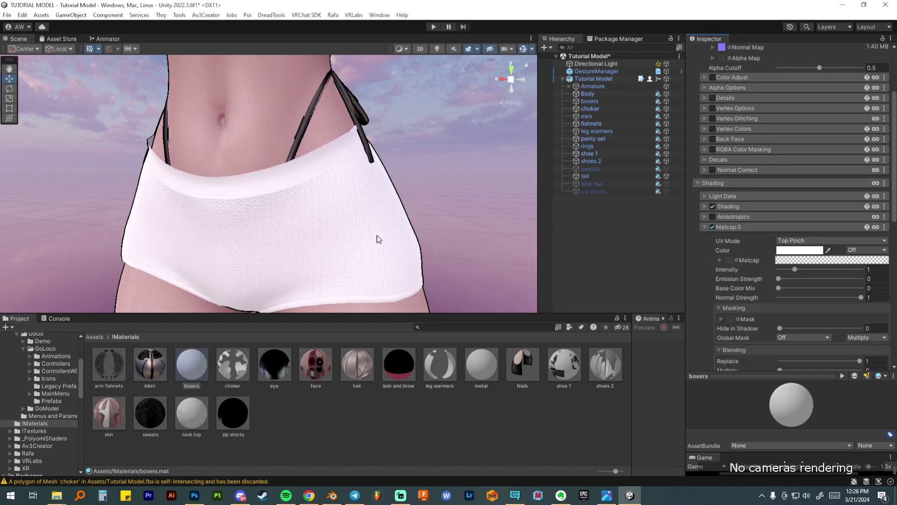
Step: Assign the satin texture as the boxers' Matcap 0 texture
left_click(736, 259)
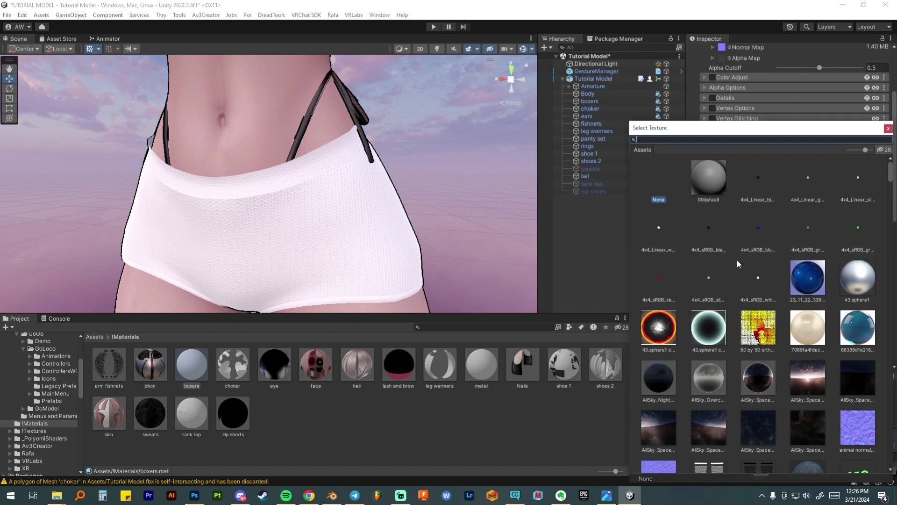
type("sati")
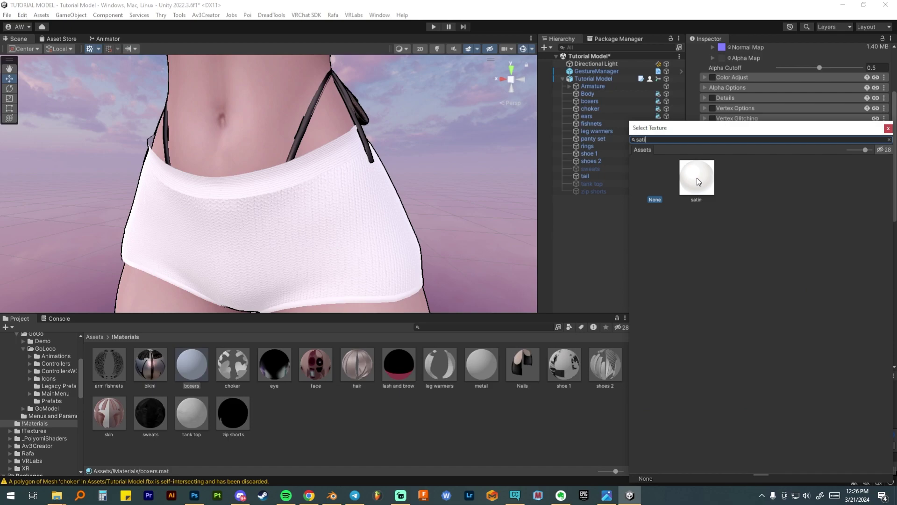
left_click(697, 177)
double_click(699, 180)
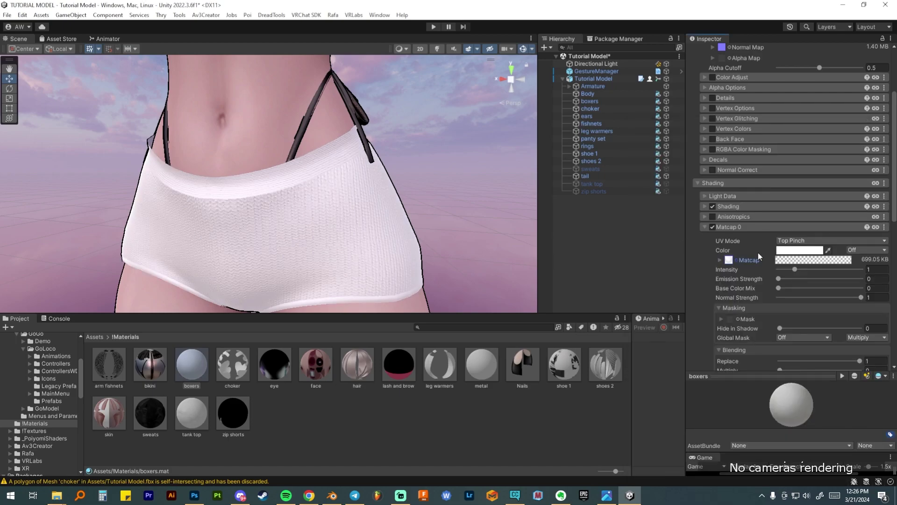
Step: Set the boxers' Matcap 0 blending to Replace 0 and Multiply 1, and inspect the fabric up close
scroll(758, 254, "down", 1)
mouse_move(795, 310)
left_mouse_down()
mouse_move(772, 314)
mouse_move(860, 320)
left_mouse_up()
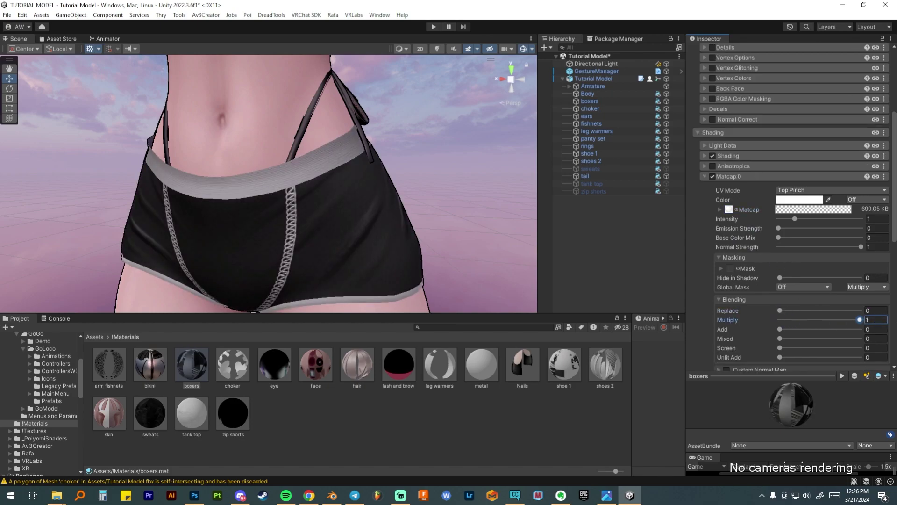
scroll(316, 213, "up", 1)
mouse_move(307, 205)
middle_mouse_down()
mouse_move(315, 194)
mouse_move(317, 203)
middle_mouse_up()
scroll(317, 202, "up", 6)
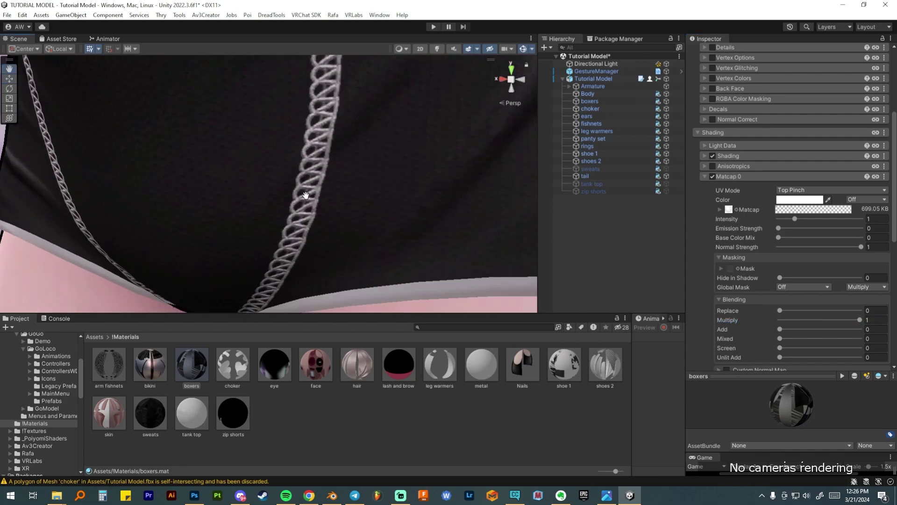
Step: Open the choker material's settings and bring the avatar's choker into close view
scroll(299, 199, "down", 8)
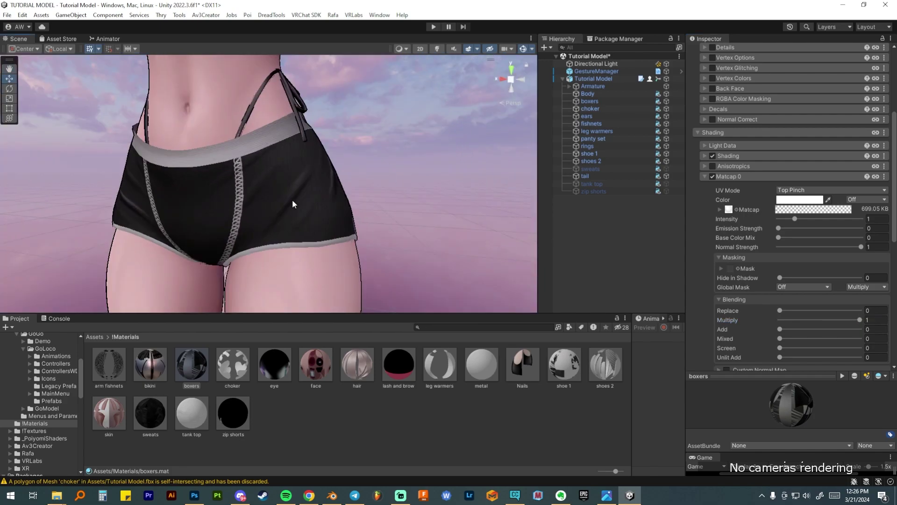
middle_click_drag(403, 198, 404, 207)
scroll(404, 207, "up", 2)
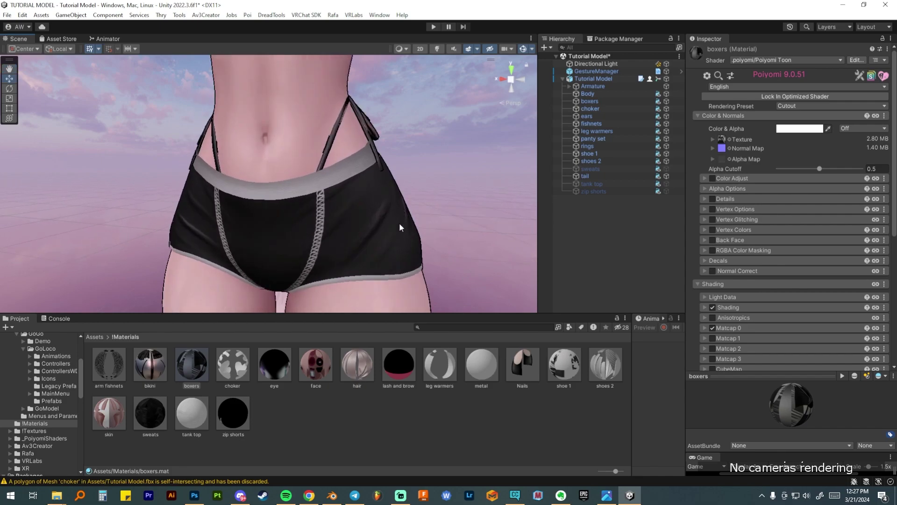
left_click(230, 366)
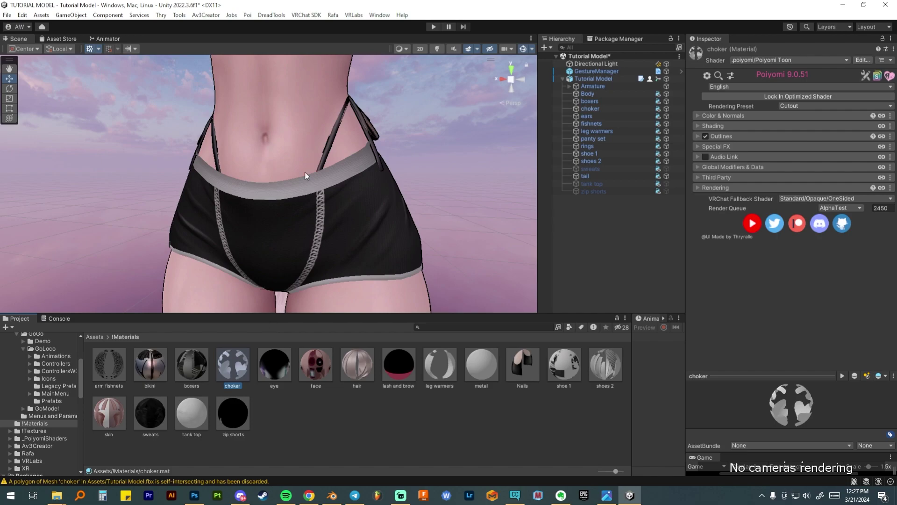
middle_click_drag(304, 165, 304, 214)
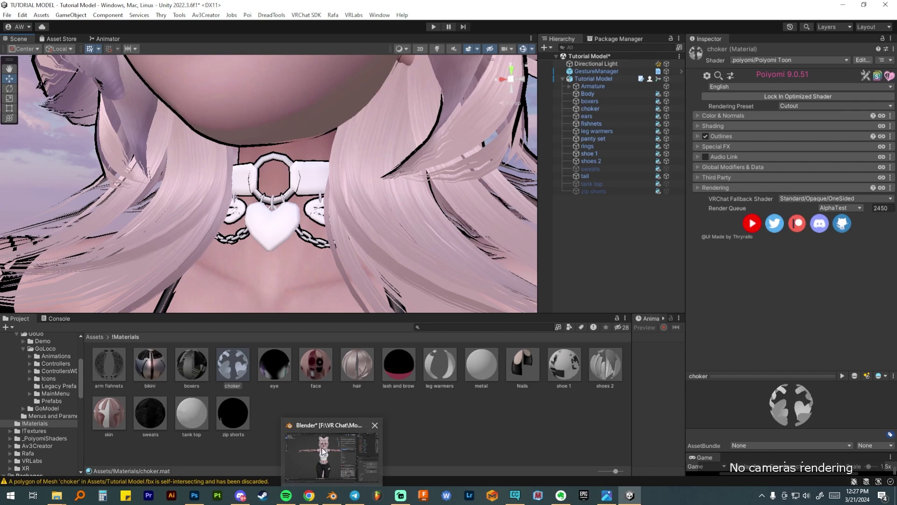
Step: Switch to Blender, select the choker, hide the Body mesh and frame the choker
left_click(326, 491)
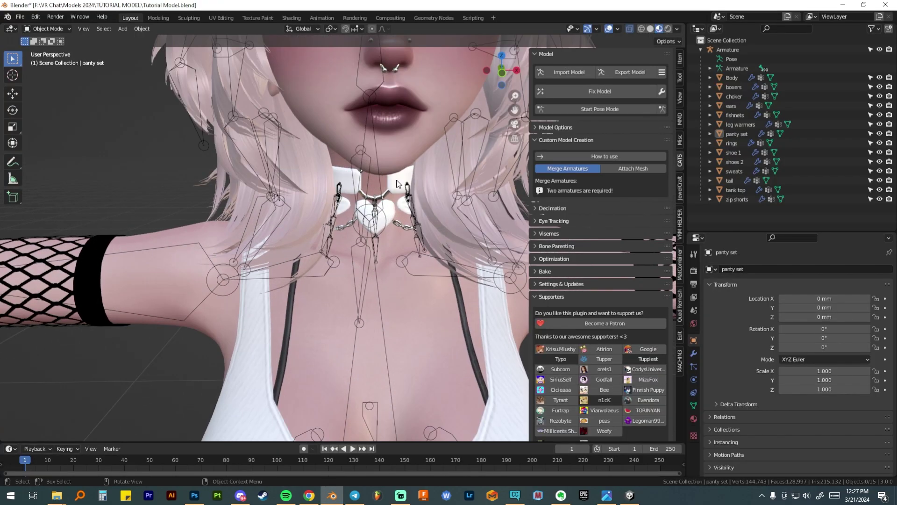
left_click(733, 96)
left_click(879, 78)
key("KP_Decimal")
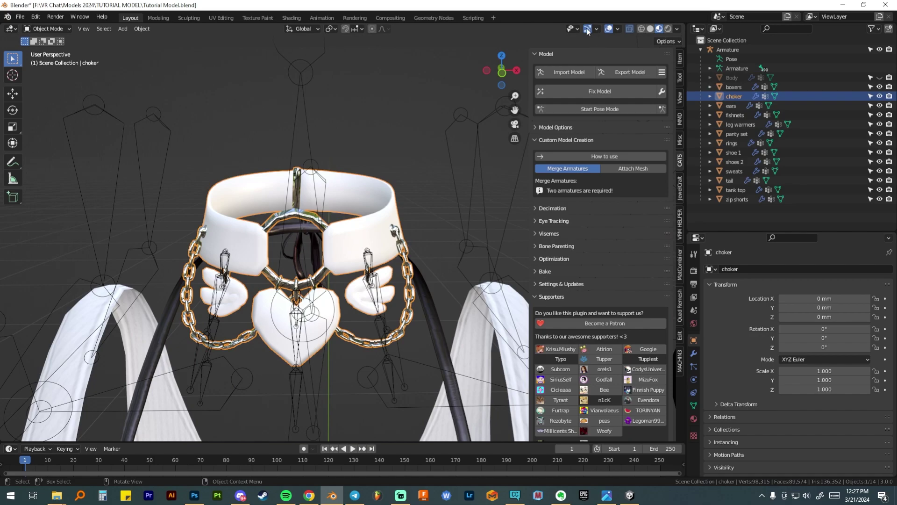
Step: Enable the Face Orientation overlay and inspect the direction of the choker's faces
left_click(618, 28)
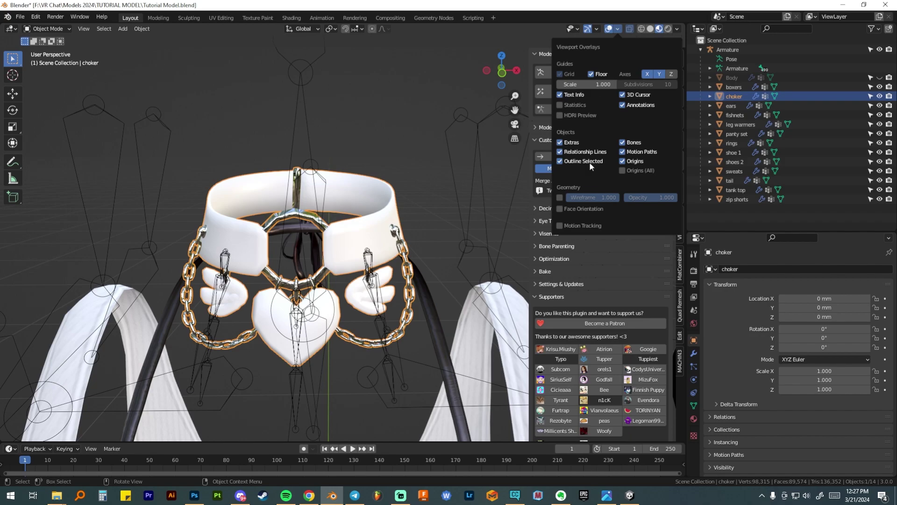
left_click(560, 208)
middle_click_drag(306, 295, 219, 214)
left_click(345, 224)
left_click(368, 211)
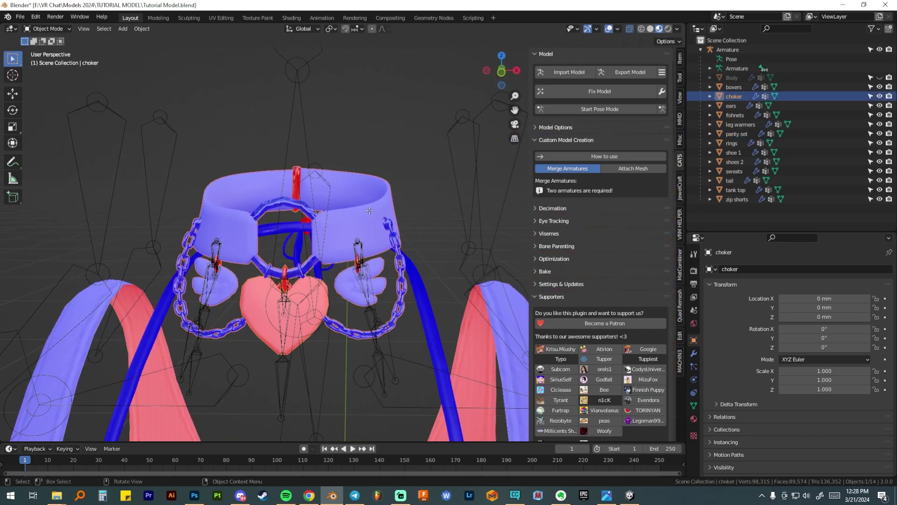
Step: Recalculate the normals of the whole choker mesh to the outside and return to Object Mode
key("Tab")
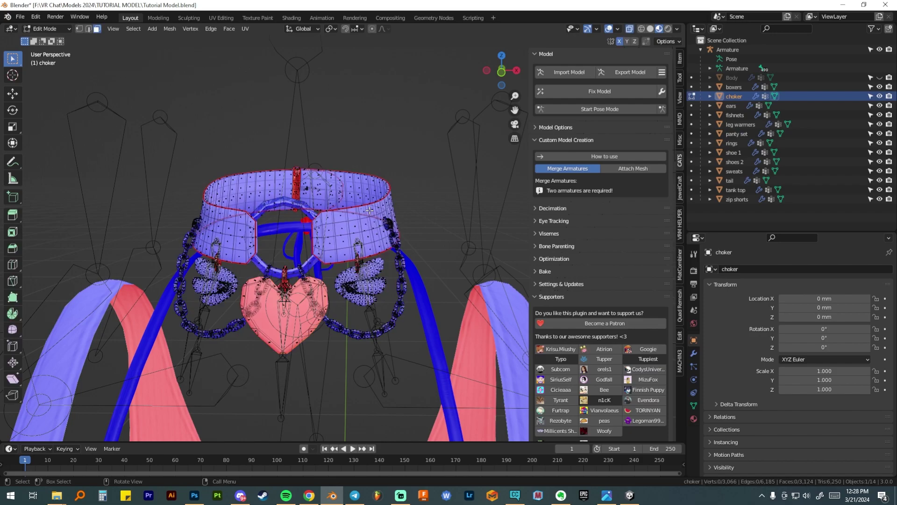
key("a")
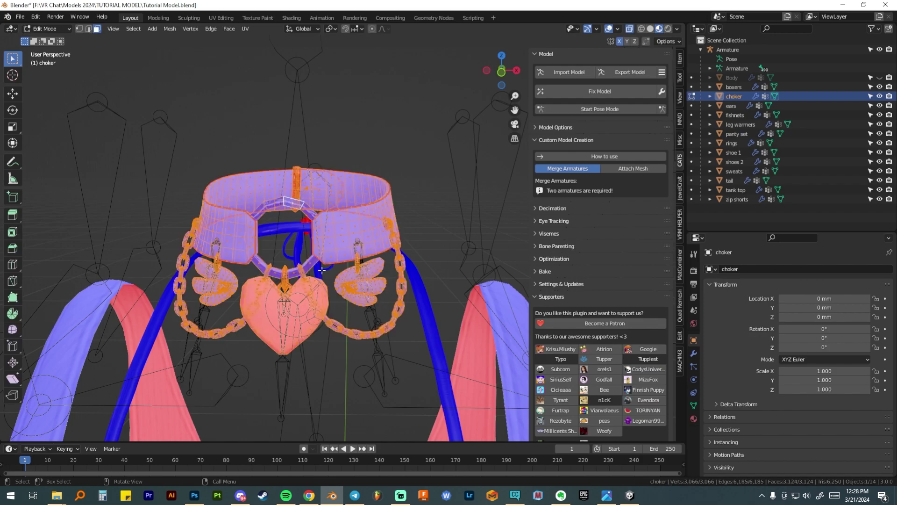
left_click(169, 29)
mouse_move(210, 182)
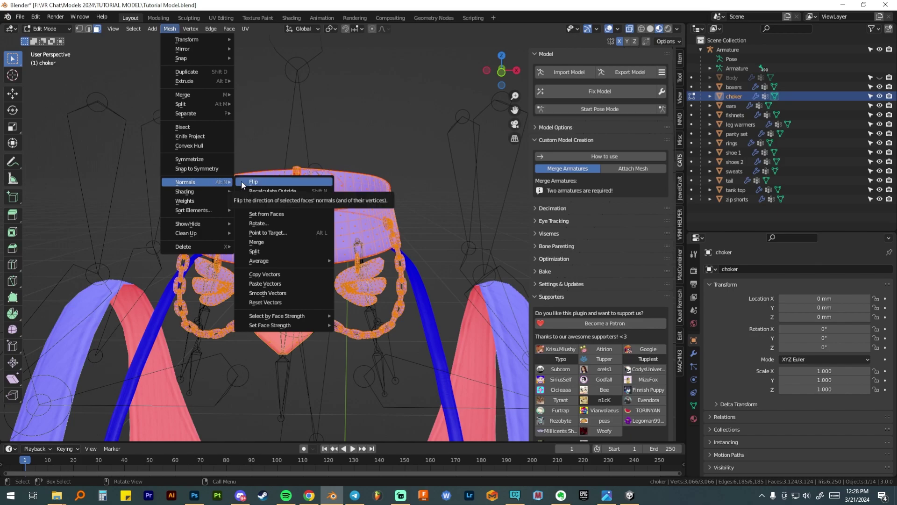
left_click(264, 195)
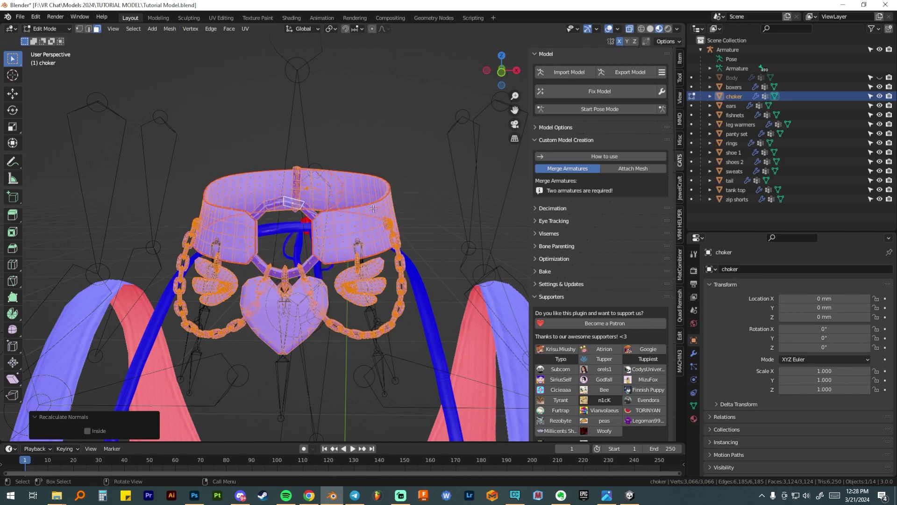
key("Tab")
Step: Select the panty set and examine the face orientation of its tied knot behind the neck
middle_click_drag(398, 280, 359, 247)
left_click(395, 218)
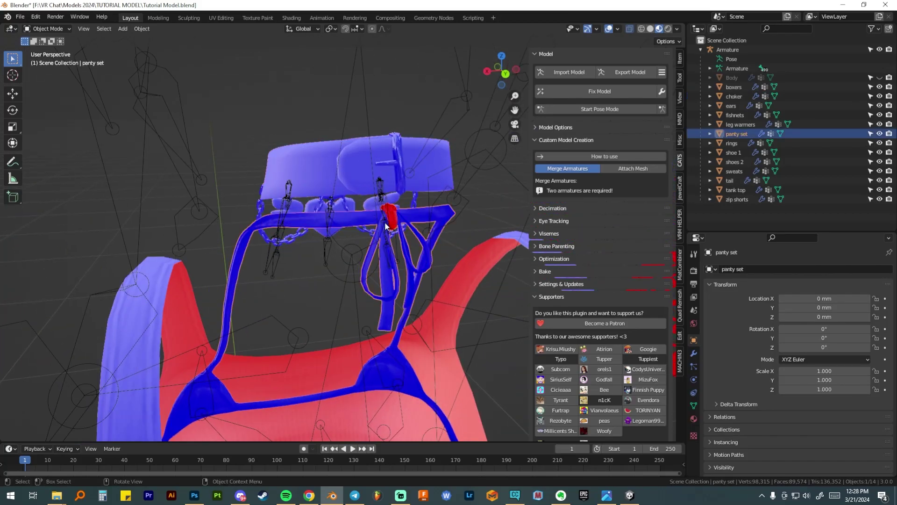
middle_click_drag(390, 223, 399, 232)
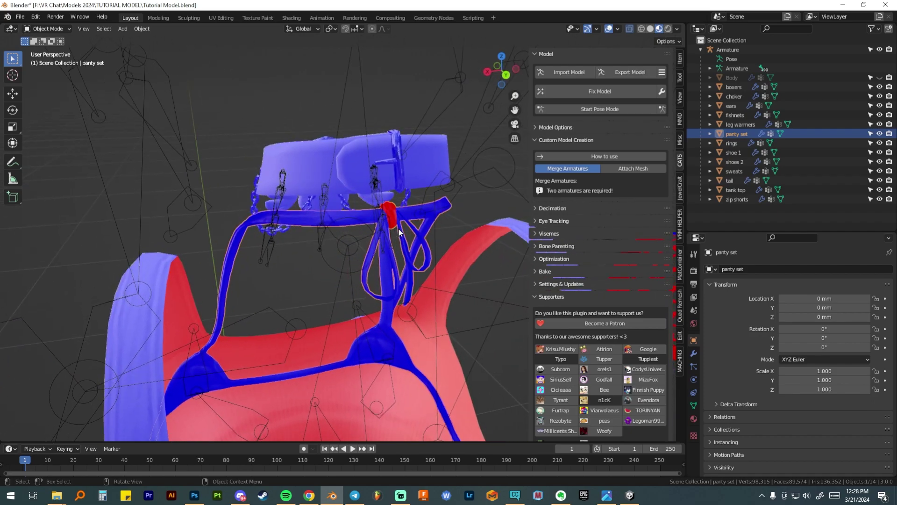
scroll(400, 233, "down", 2)
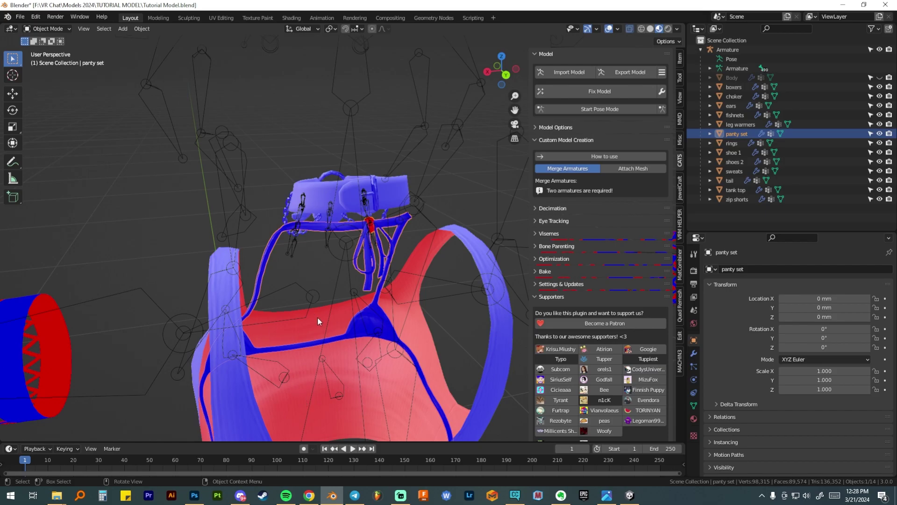
middle_click_drag(288, 326, 287, 242)
scroll(340, 237, "up", 4)
left_click(354, 204)
left_click(351, 207)
middle_click_drag(351, 207, 398, 212)
Step: In Edit Mode, select only the linked faces of the panty set's knot behind the neck, leaving the straps and bow loops deselected
key("Tab")
key("l")
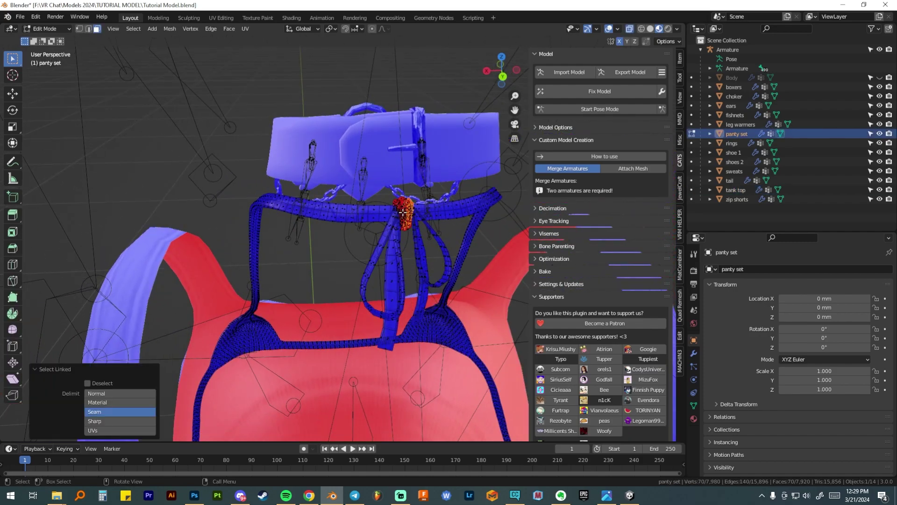
key("l")
key("l")
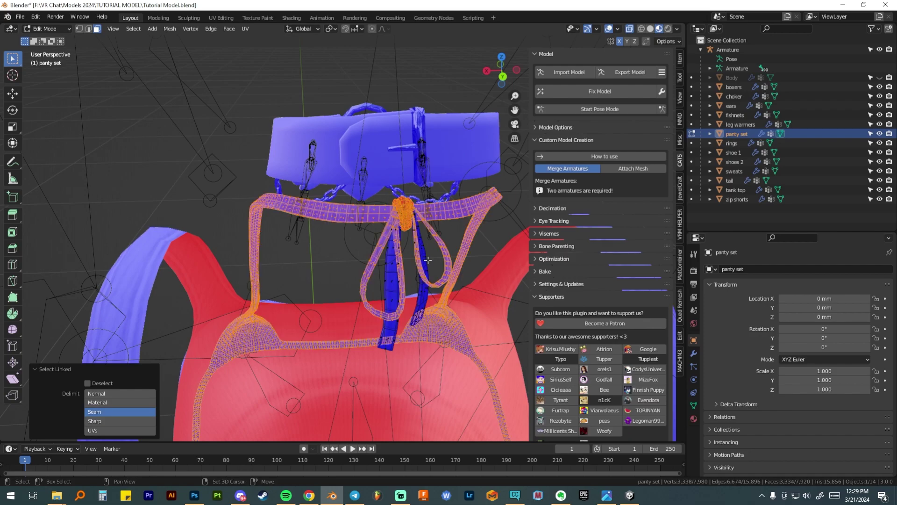
key("shift+l")
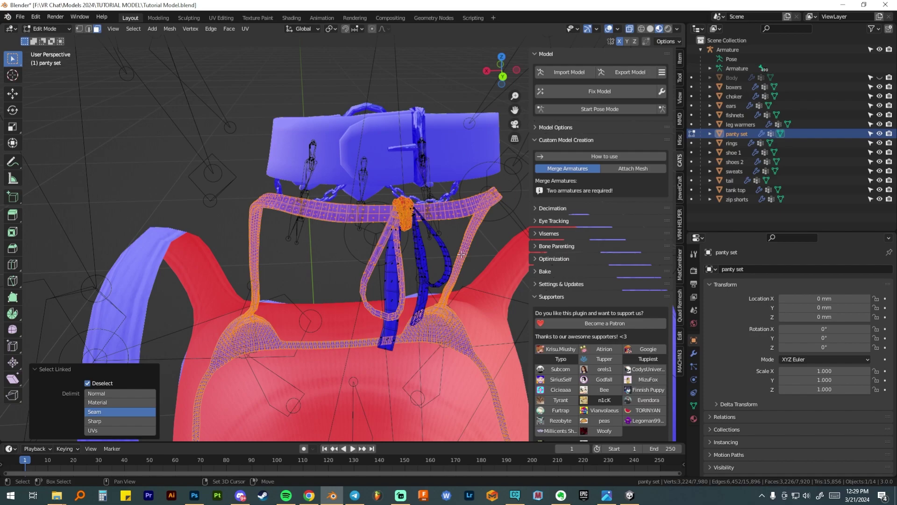
key("shift+l")
key("shift+l")
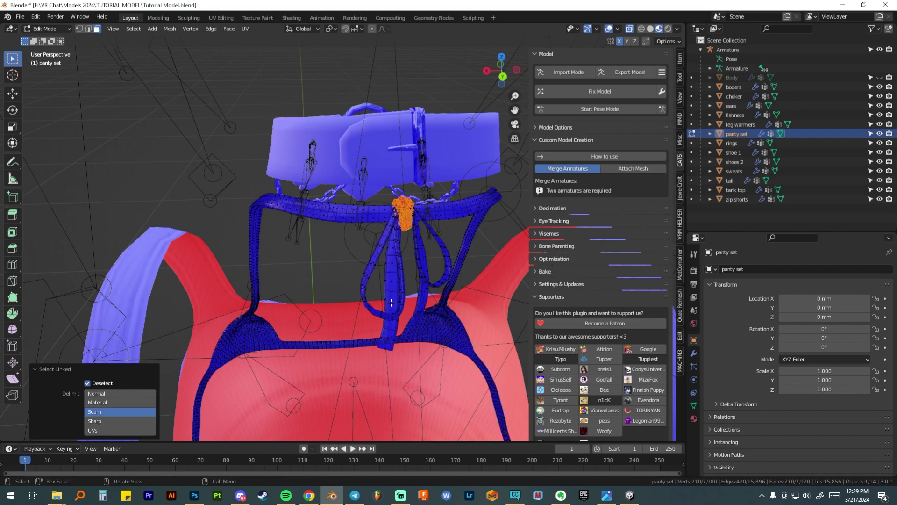
Step: Flip the normals of the selected knot on the panty set
scroll(416, 257, "up", 3)
middle_click_drag(411, 233, 450, 220)
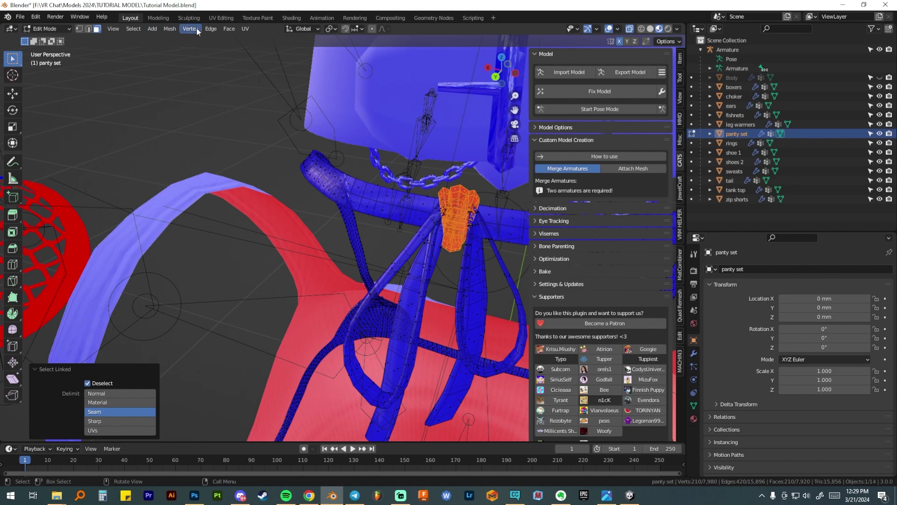
left_click(170, 29)
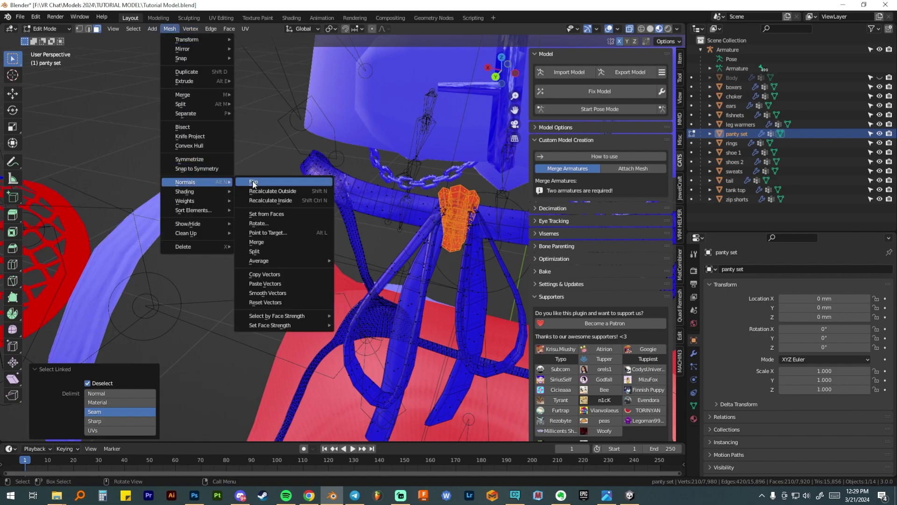
left_click(252, 181)
middle_click_drag(252, 181, 274, 186)
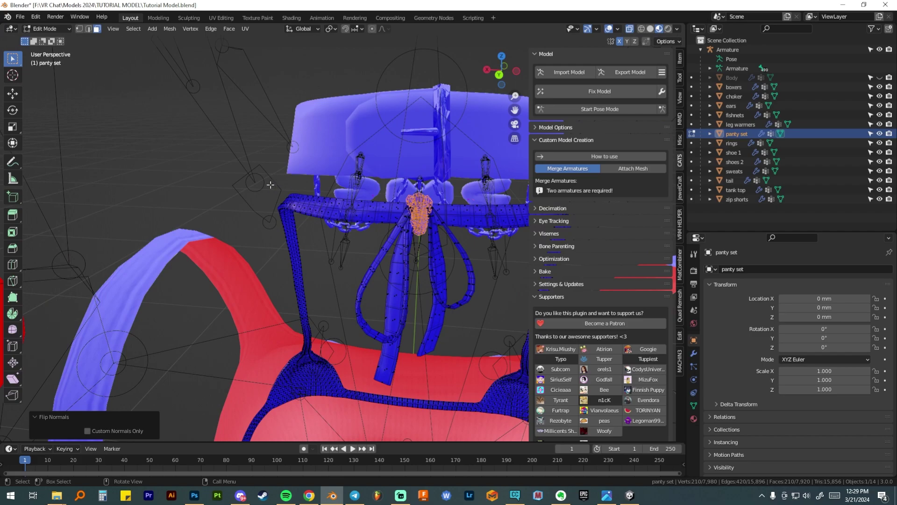
Step: Deselect the knot, check the choker from the front and turn off the Face Orientation overlay
left_click(250, 221)
middle_click_drag(250, 221, 280, 205)
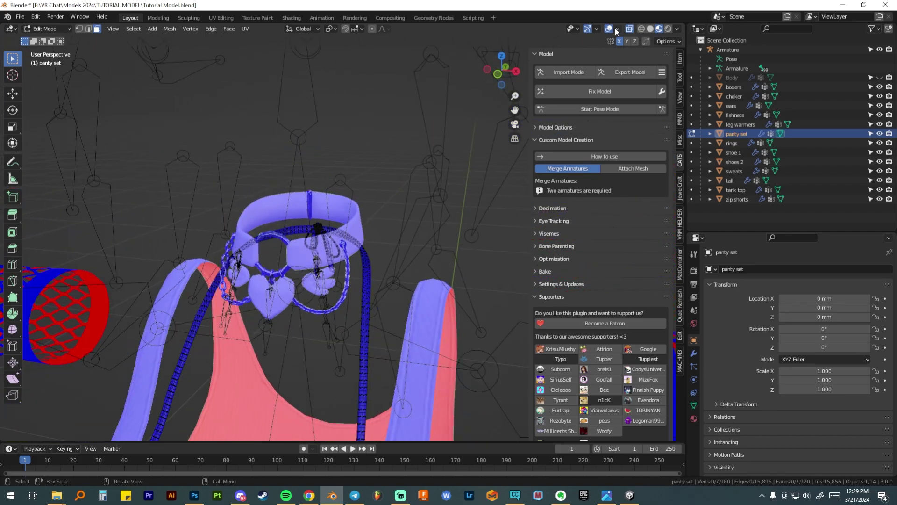
left_click(617, 29)
left_click(559, 218)
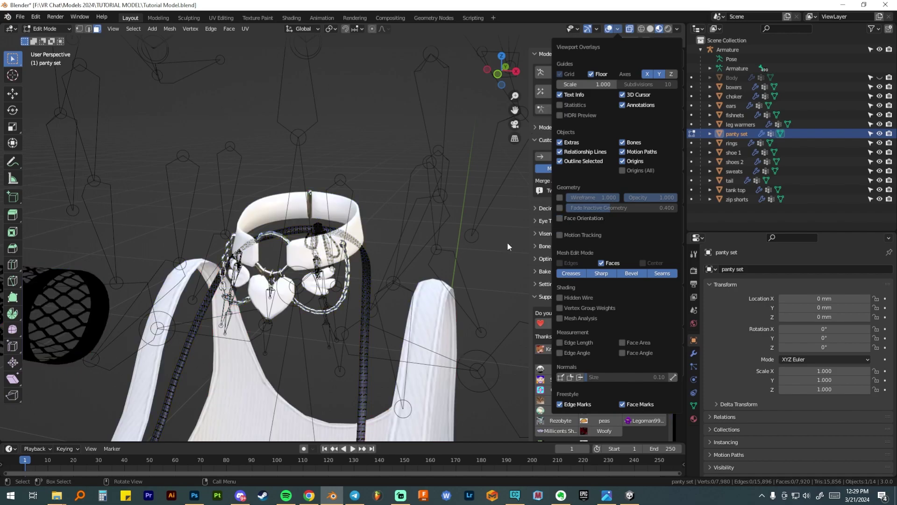
Step: Unhide the Body mesh, leave Edit Mode and deselect everything, viewing the avatar from the front
scroll(514, 236, "down", 3)
left_click(879, 78)
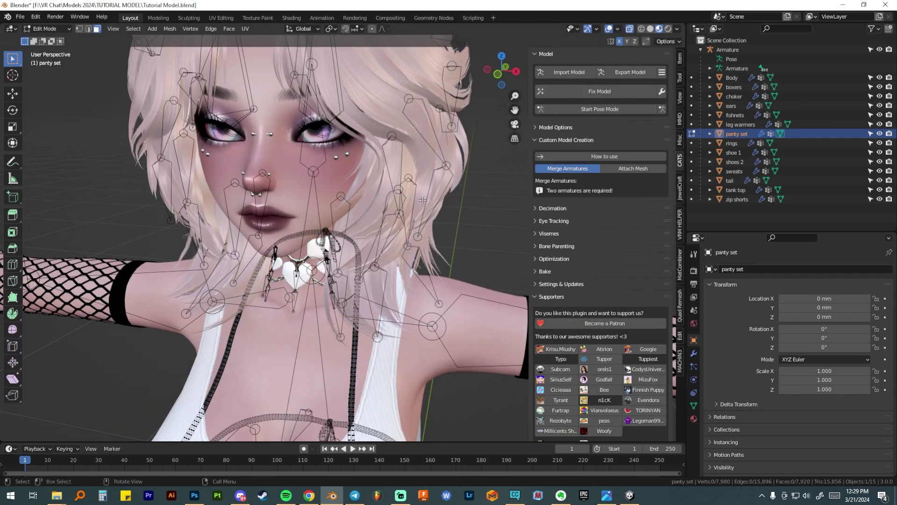
scroll(450, 209, "down", 2)
key("Tab")
left_click(450, 208)
scroll(422, 229, "down", 2)
middle_click_drag(421, 229, 393, 206)
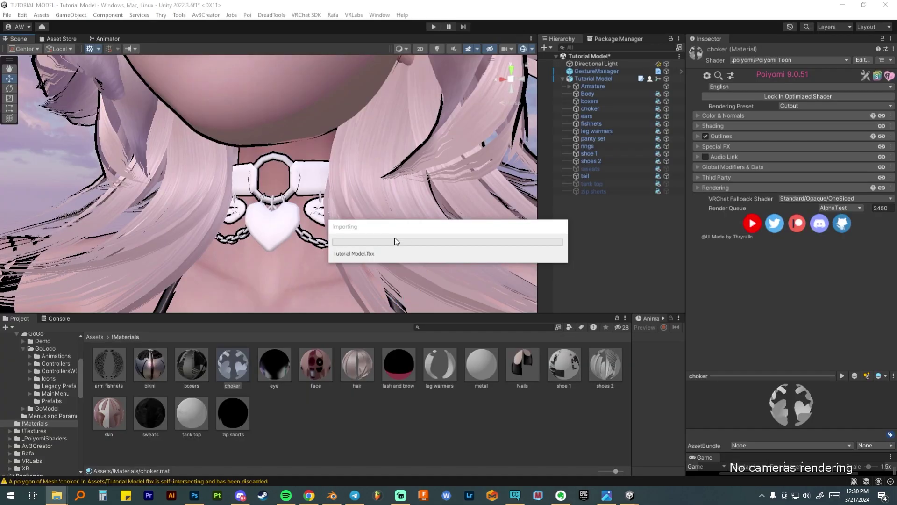
Step: Switch back to Unity, hide the avatar's Body object and frame the choker in the scene
key("Escape")
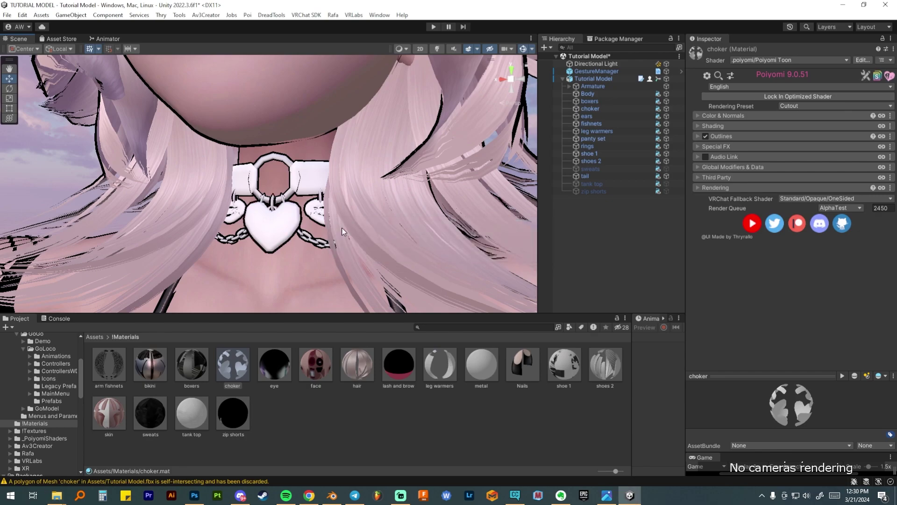
middle_click_drag(286, 225, 291, 211)
scroll(290, 211, "down", 5)
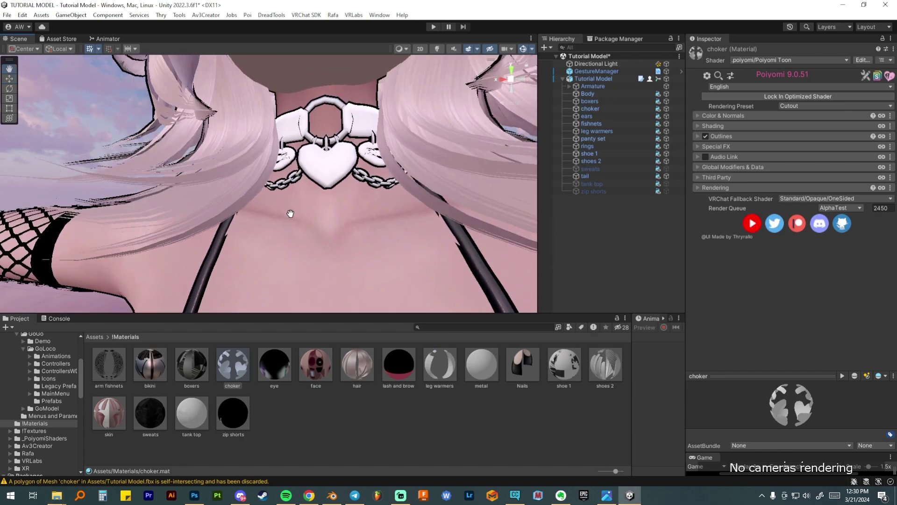
scroll(353, 241, "down", 4)
mouse_move(421, 203)
left_mouse_down("alt")
mouse_move(400, 218)
mouse_move(383, 206)
mouse_move(411, 190)
mouse_move(417, 196)
left_mouse_up("alt")
left_click(668, 95)
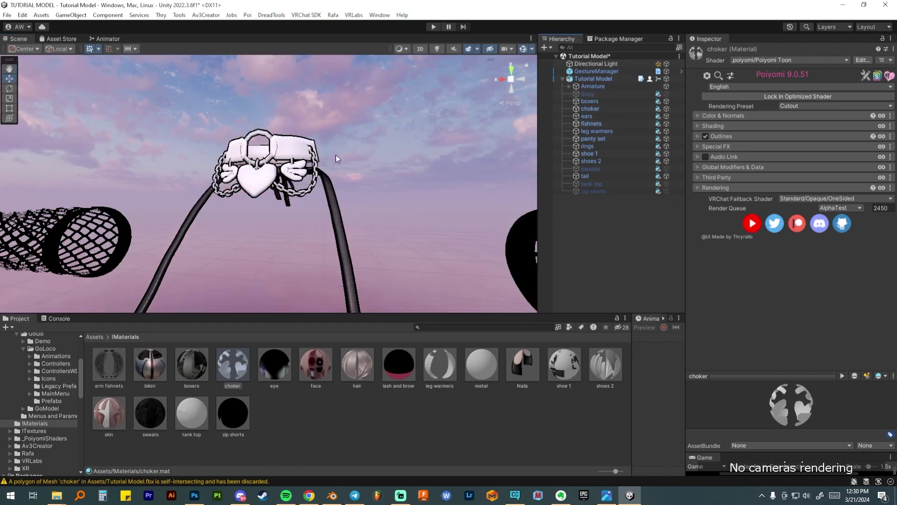
scroll(337, 161, "up", 5)
scroll(338, 167, "down", 5)
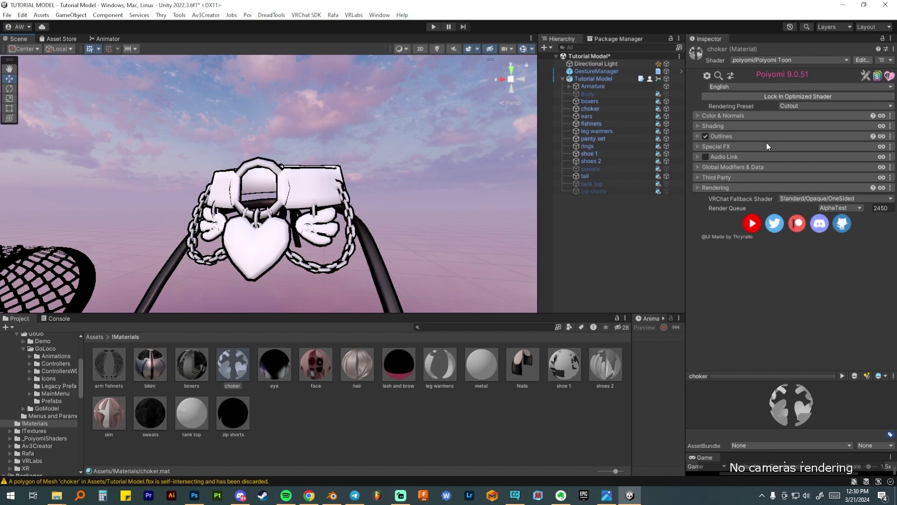
Step: Expand the choker material's Color & Normals section and inspect the choker's band, heart and chains
left_click(740, 135)
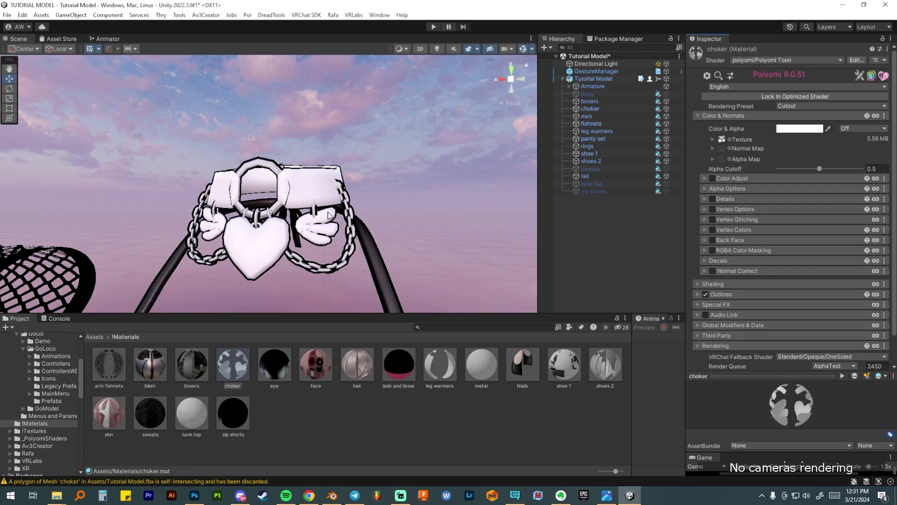
scroll(329, 215, "up", 1)
scroll(329, 216, "down", 1)
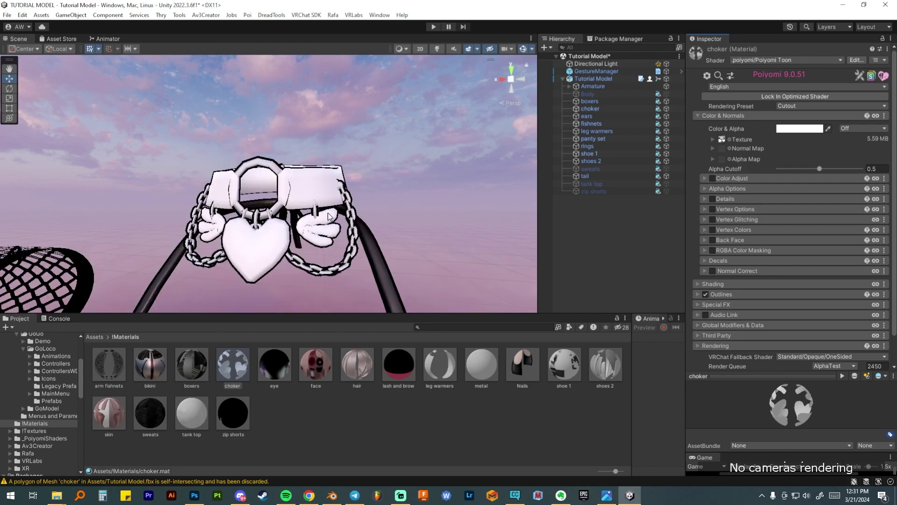
middle_click_drag(329, 216, 326, 202)
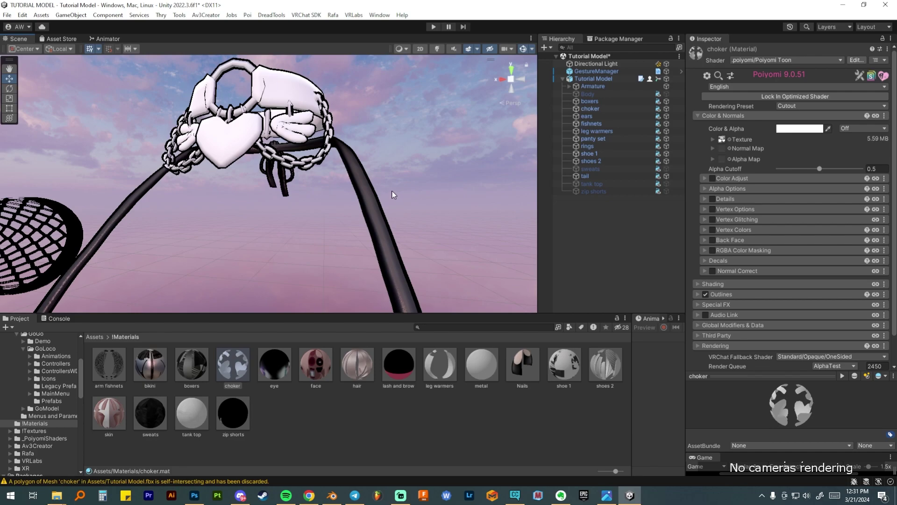
mouse_move(378, 190)
left_mouse_down("alt")
mouse_move(388, 197)
mouse_move(374, 192)
left_mouse_up("alt")
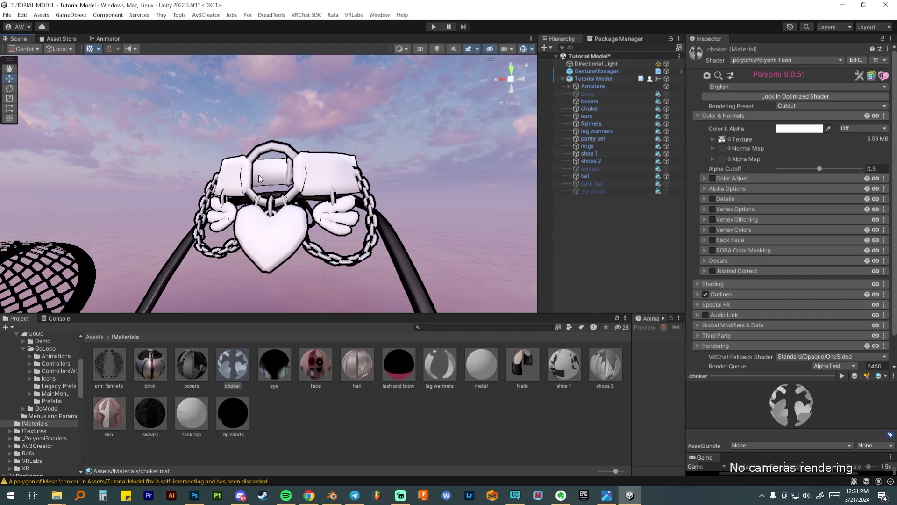
scroll(288, 209, "down", 3)
scroll(287, 210, "up", 3)
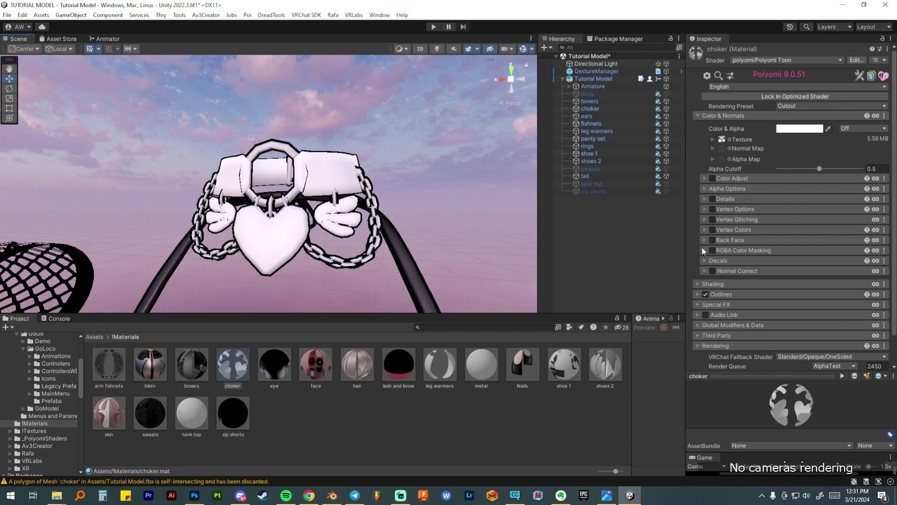
Step: Enable Details on the choker material, assign the choker mask texture as Detail Mask and apply its linear colour-space fix
left_click(712, 199)
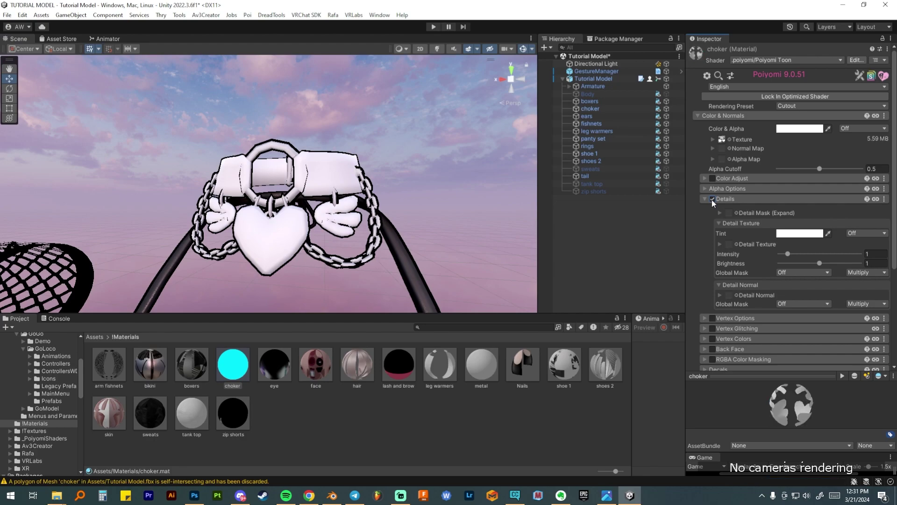
scroll(729, 199, "down", 1)
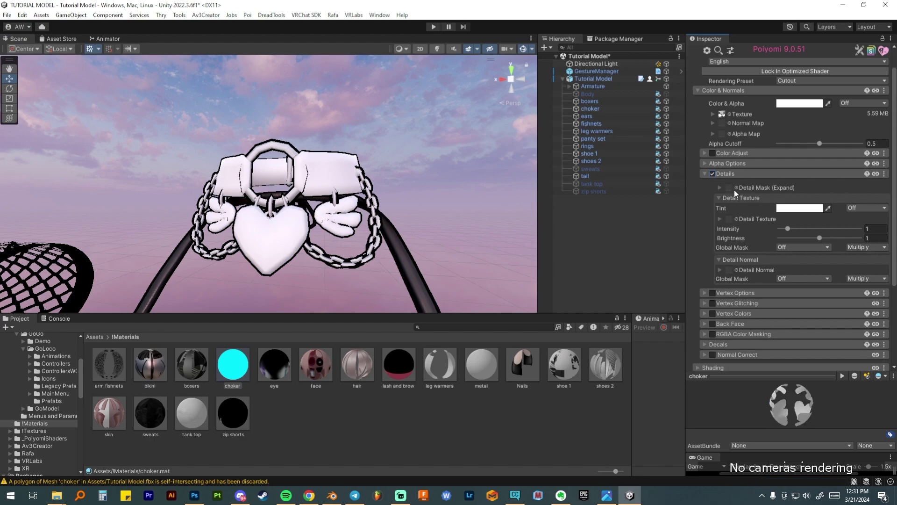
left_click(737, 188)
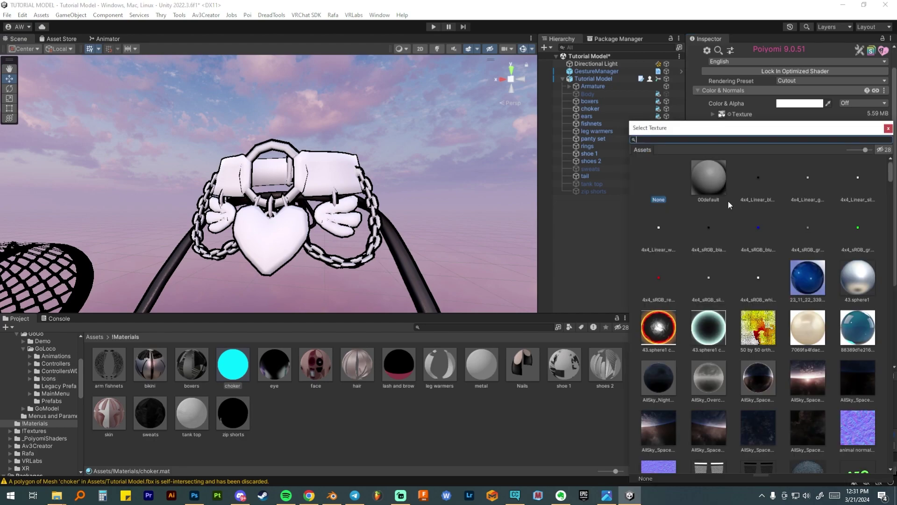
type("choker")
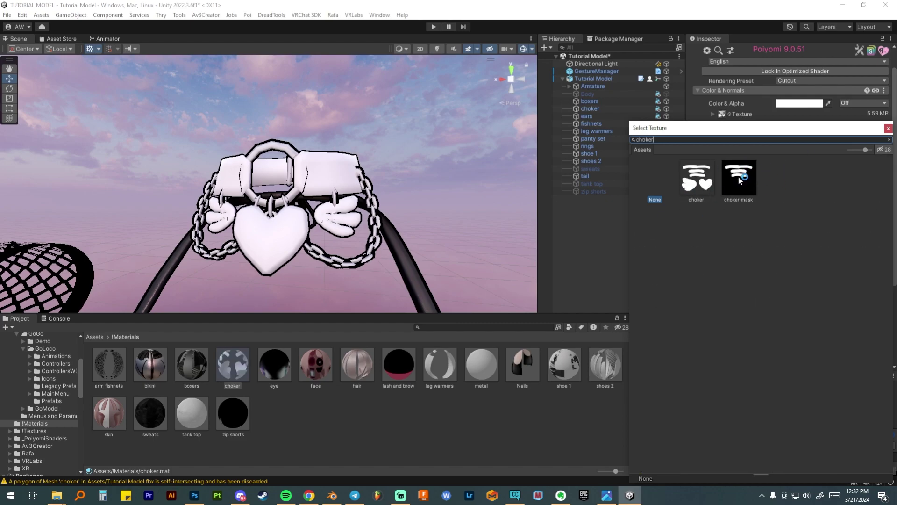
left_click(741, 176)
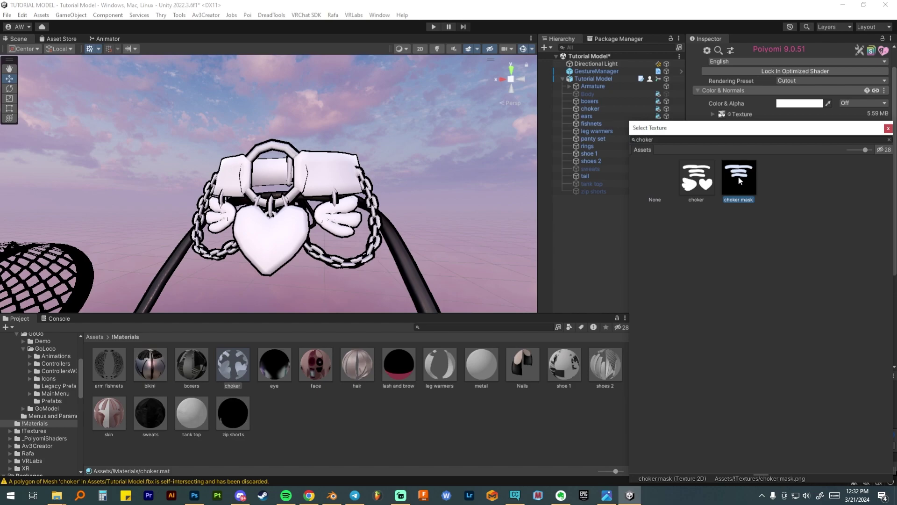
double_click(739, 176)
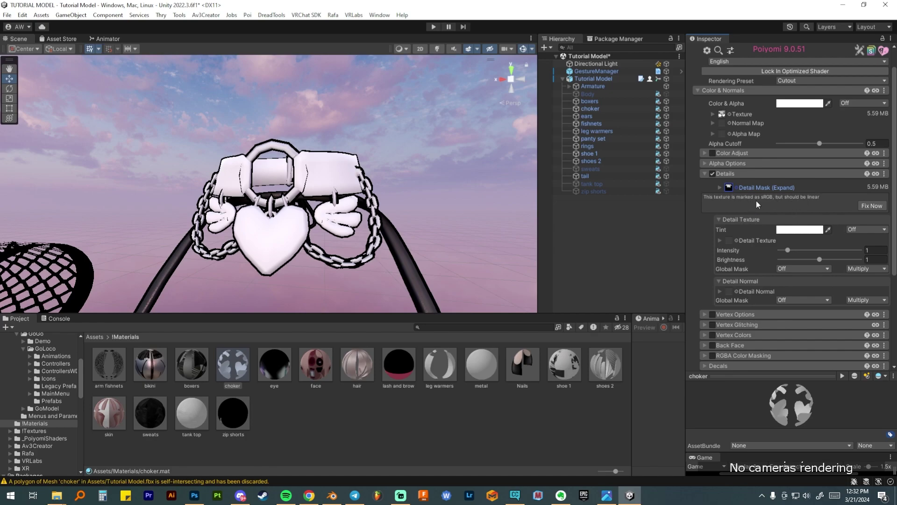
left_click(872, 205)
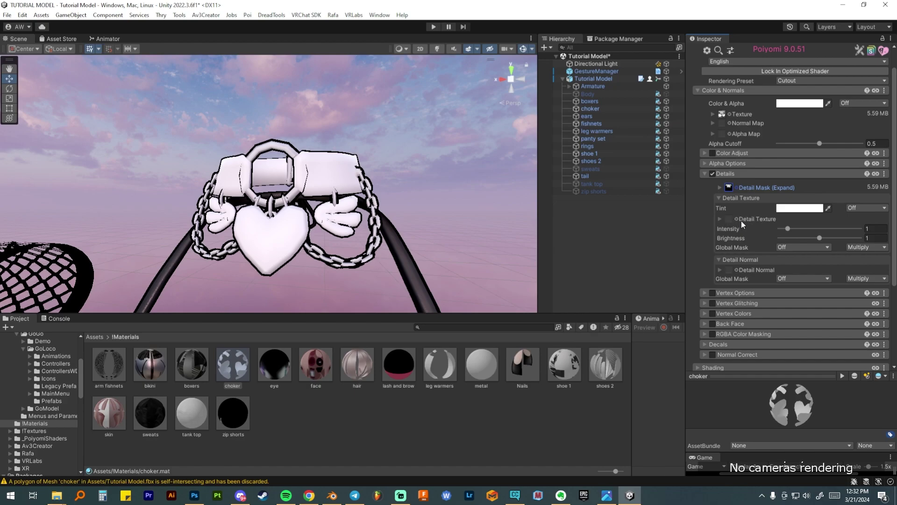
Step: Assign the animal normal texture to the choker's Detail Normal and fix it to be marked as a normal map
scroll(741, 224, "down", 1)
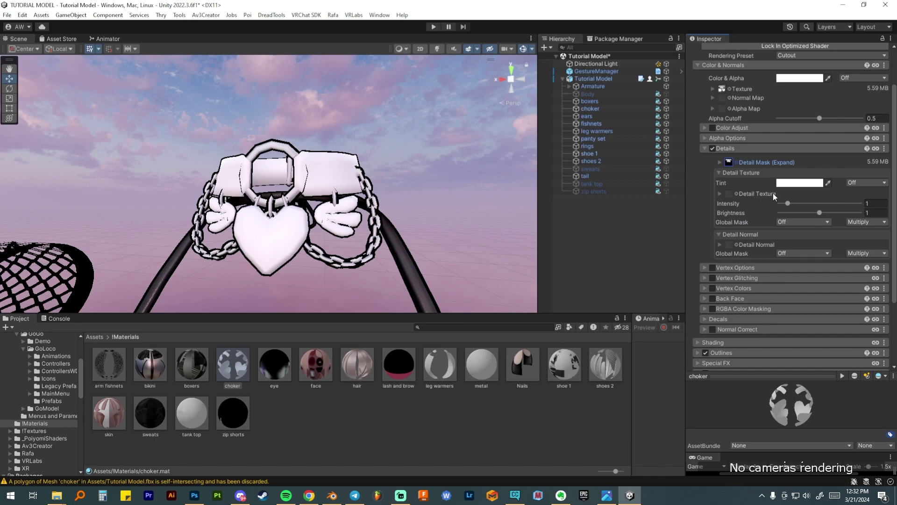
scroll(770, 197, "down", 1)
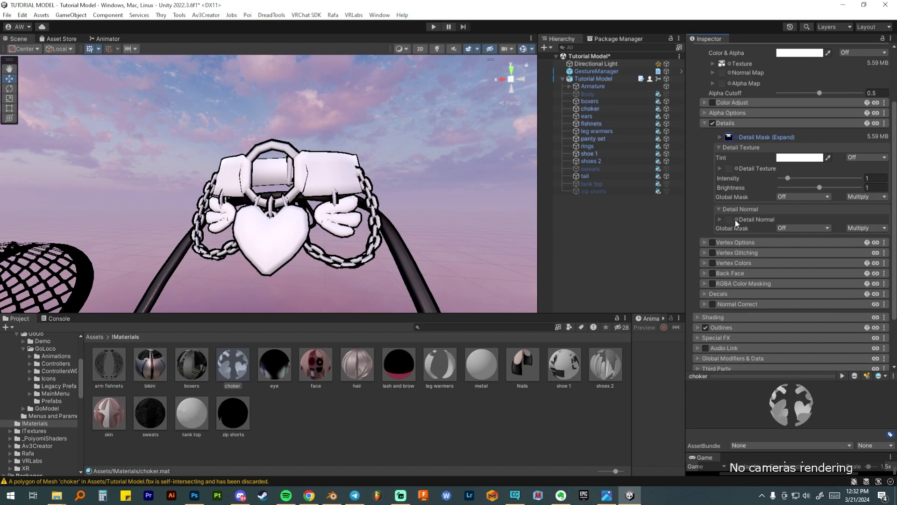
left_click(735, 219)
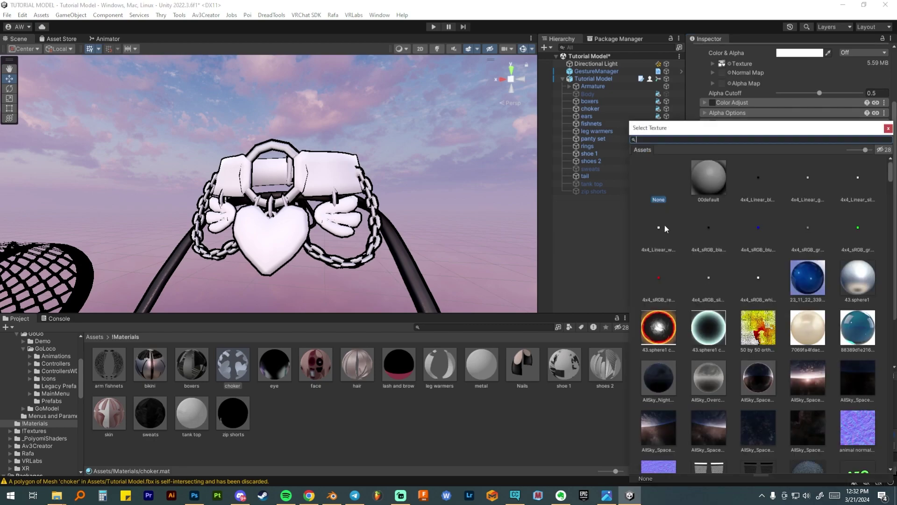
type("animal")
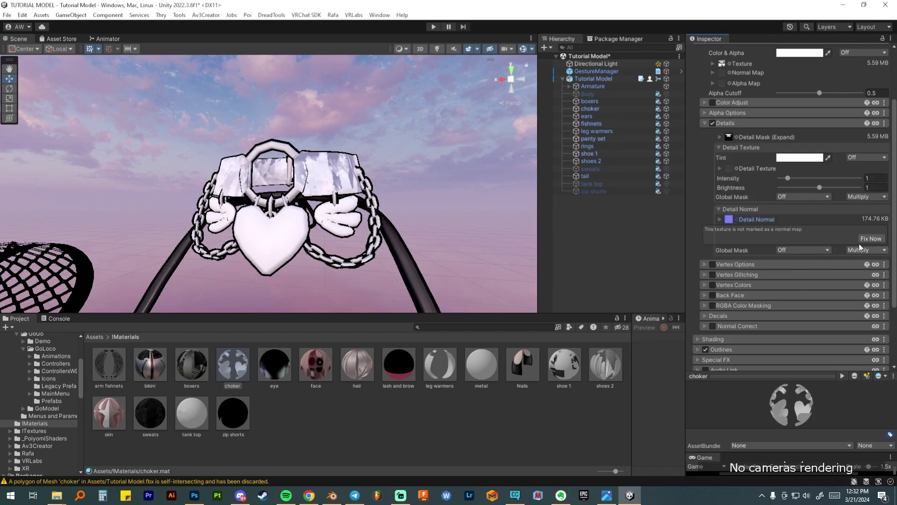
left_click(866, 238)
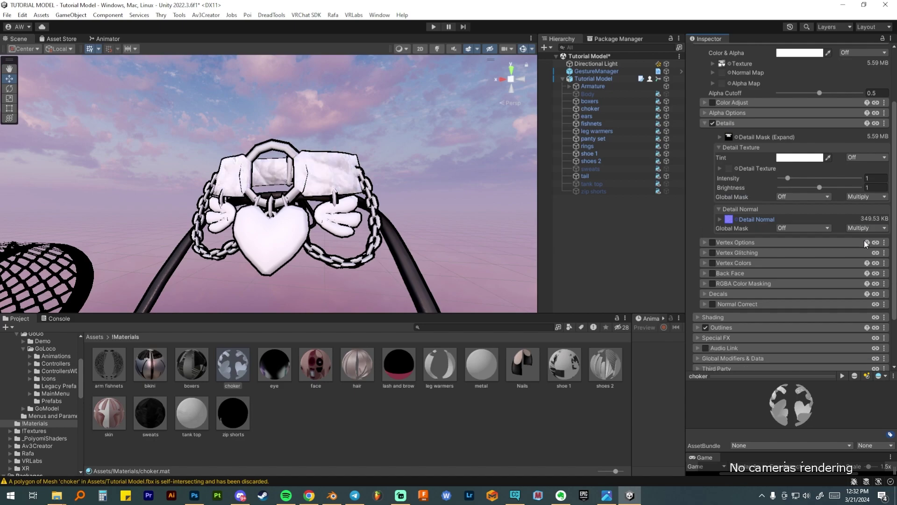
Step: Expand the Detail Normal settings, set the tiling to 7 in X and Y, and check the choker band
left_click(719, 219)
left_click(815, 231)
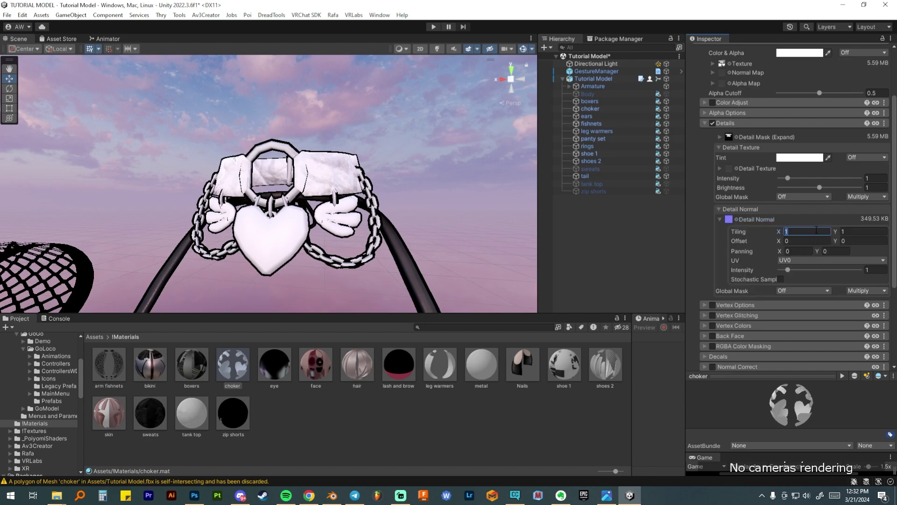
type("7")
key("Tab")
type("7")
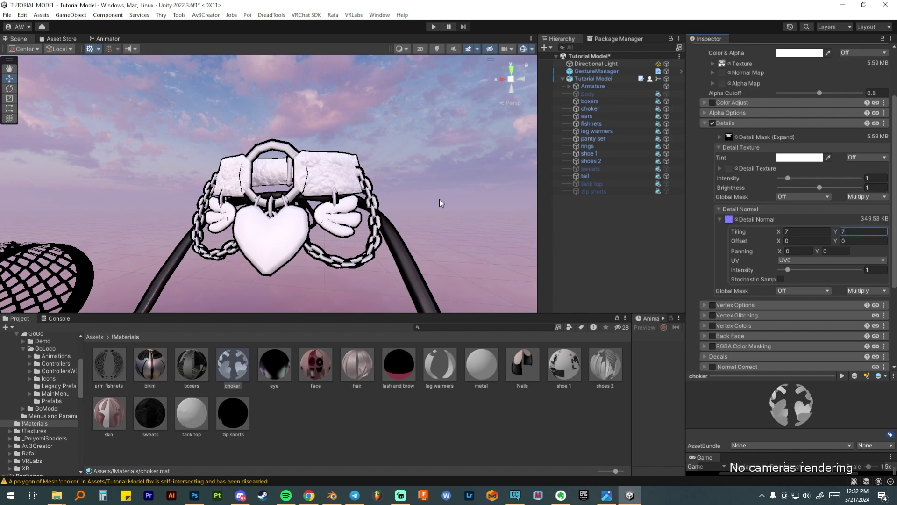
middle_click_drag(440, 200, 431, 207)
Step: Set the Detail Normal tiling to 9 in X and Y and view the choker from the front
left_click(782, 231)
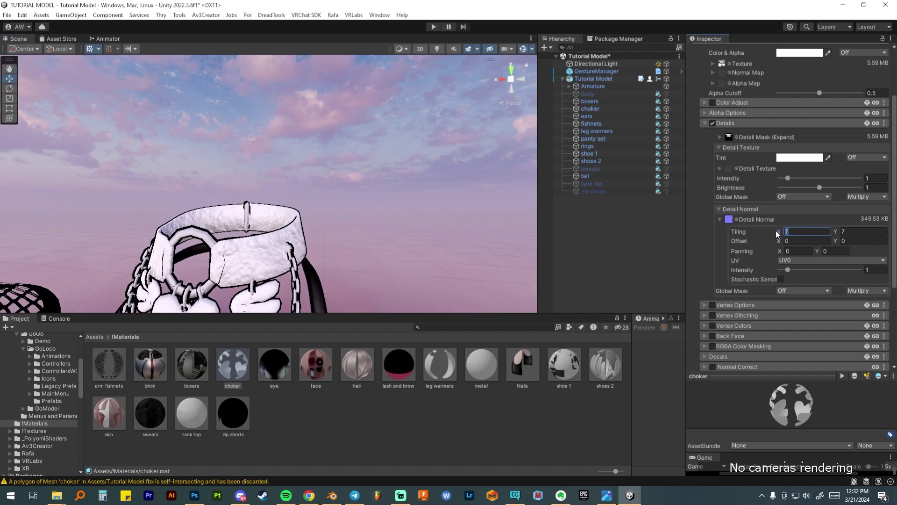
type("9")
left_click(856, 234)
type("9")
middle_click_drag(416, 239, 416, 225)
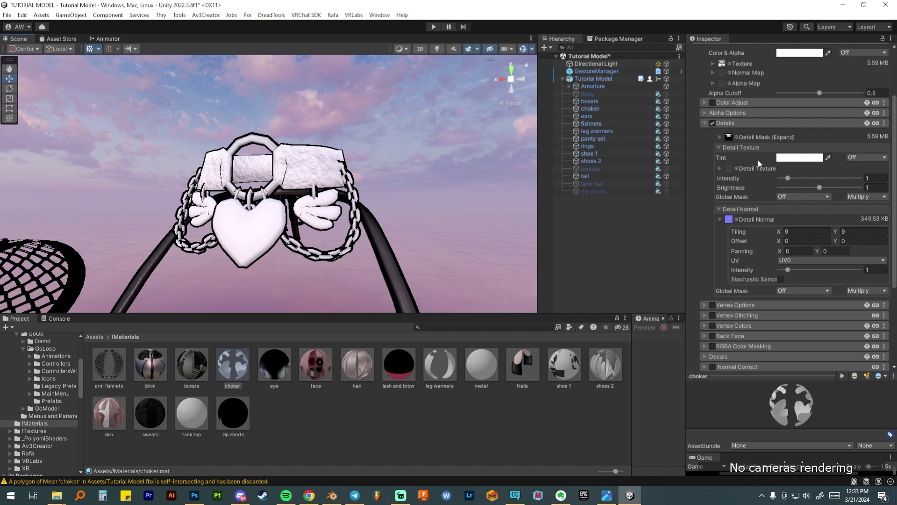
Step: Collapse the Details and Color & Normals sections, then expand Shading and enable Matcap 0 for the choker
left_click(744, 123)
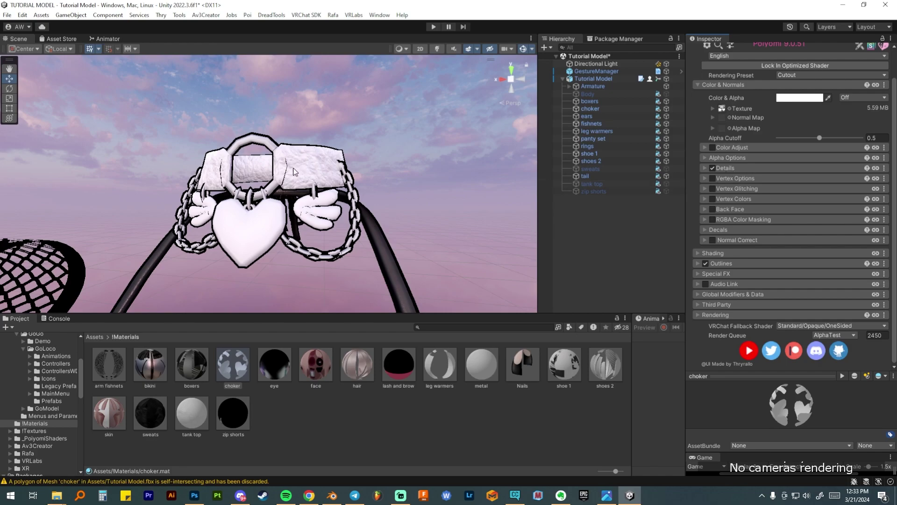
left_click(743, 84)
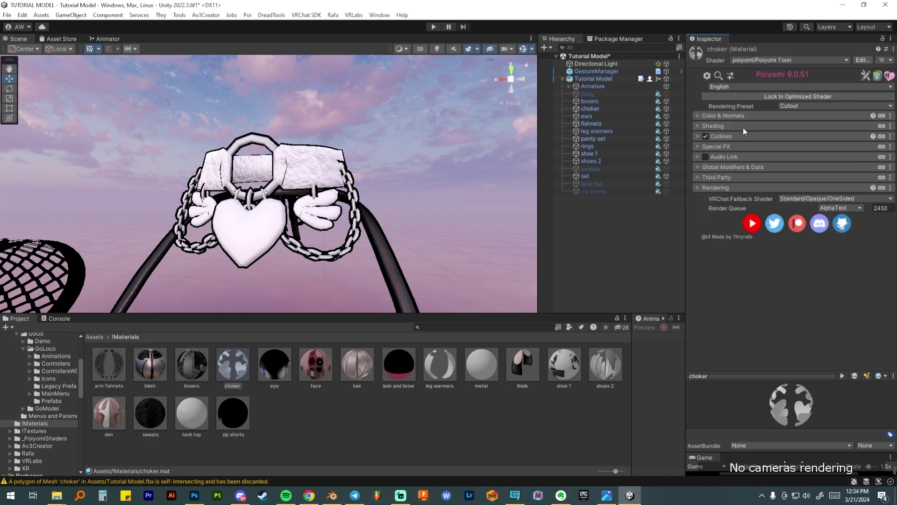
left_click(743, 128)
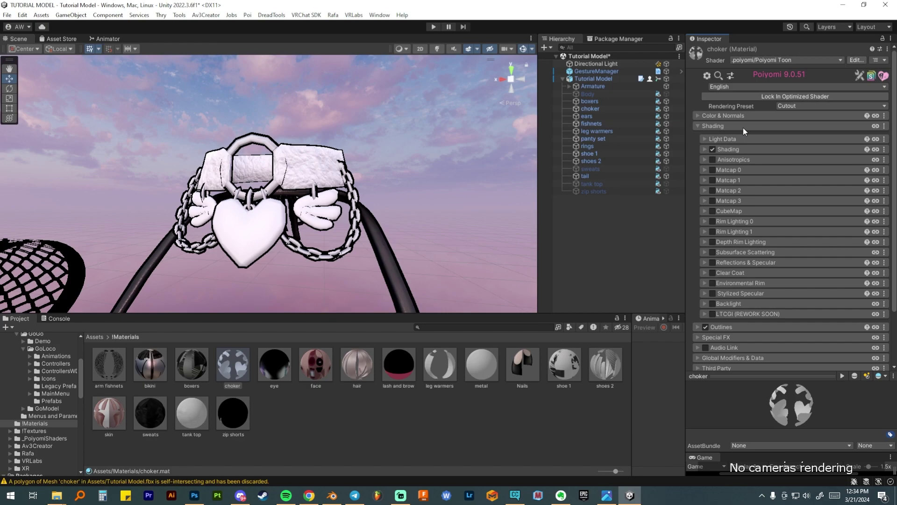
left_click(735, 170)
left_click(712, 169)
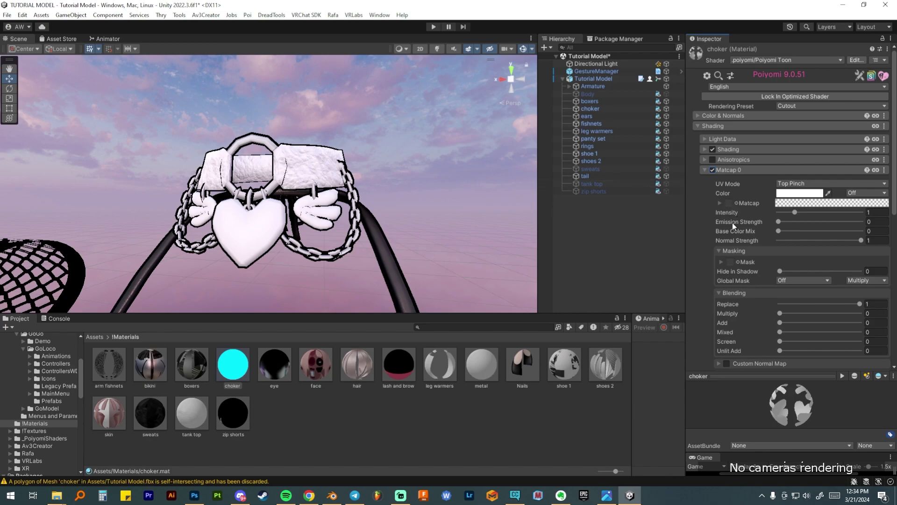
Step: Assign the choker mask texture as the Mask of Matcap 0
left_click(738, 261)
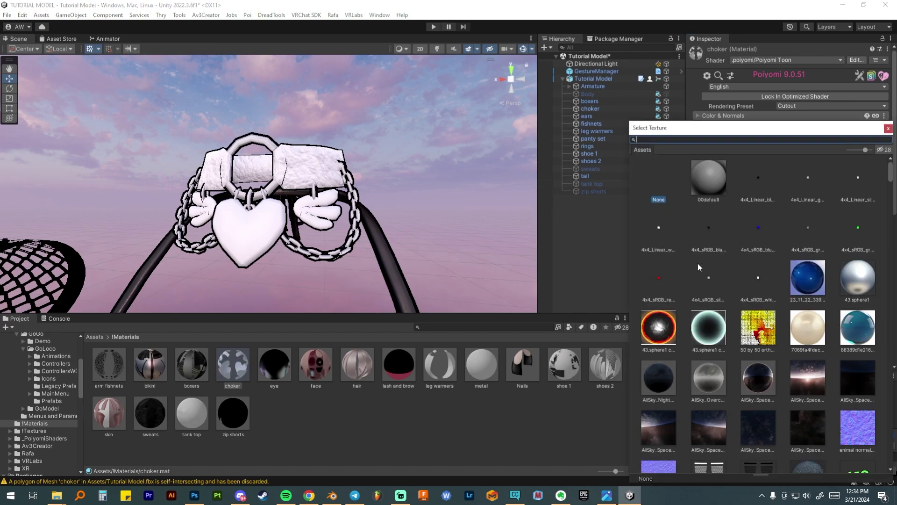
type("choker")
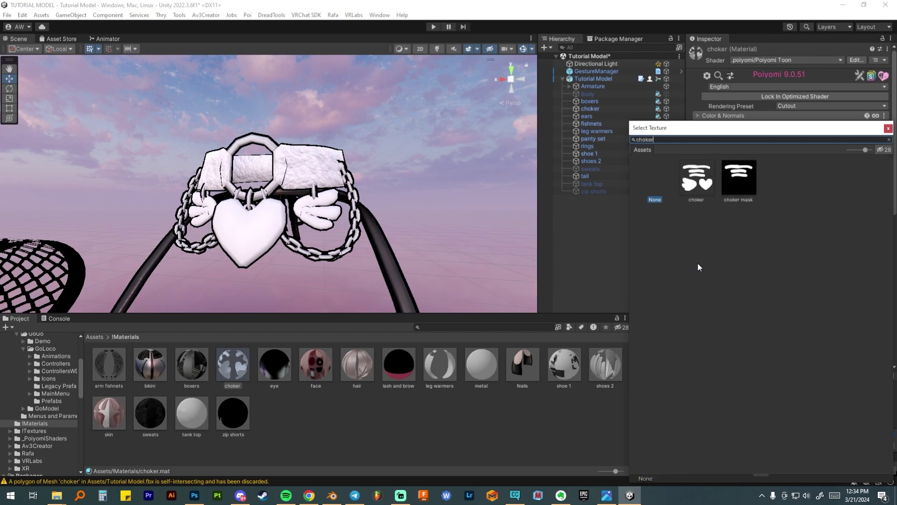
left_click(743, 185)
double_click(741, 177)
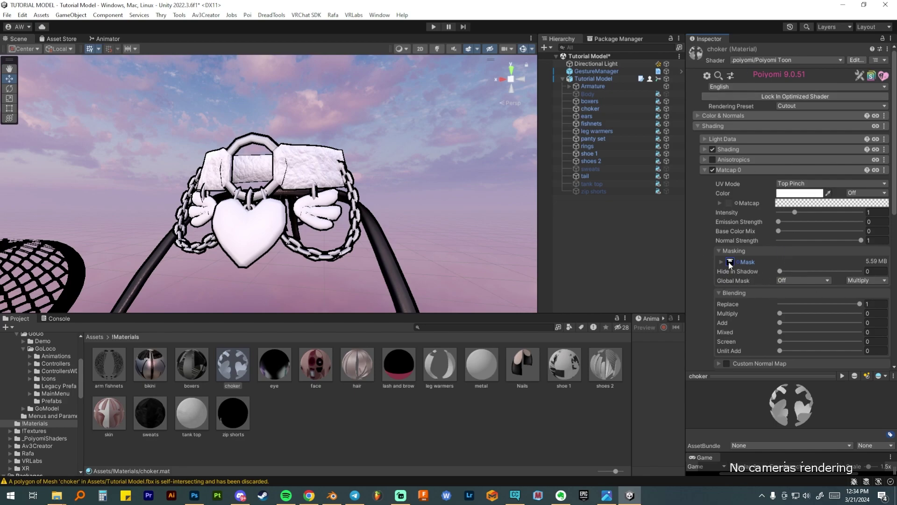
Step: Assign the black LatexMatcap texture between LatexMatcap2 and MatcapLatex to Matcap 0 and inspect the choker band up close
left_click(737, 203)
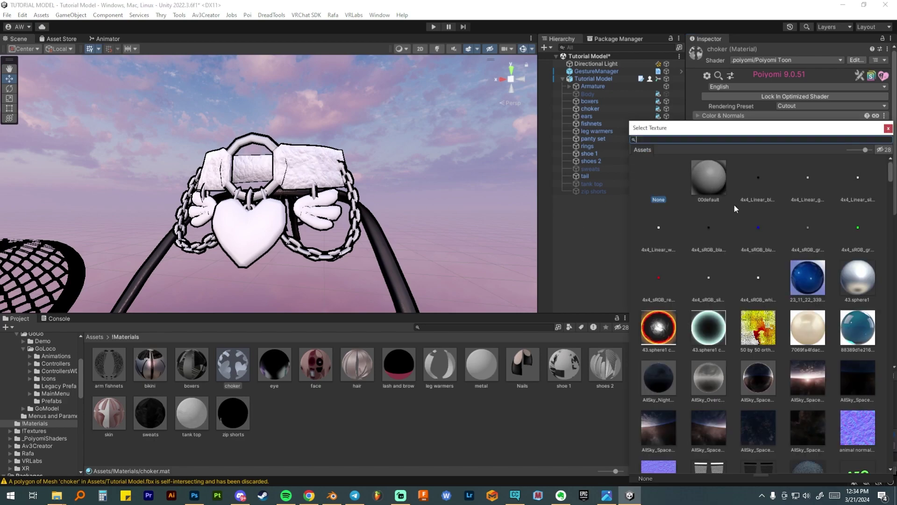
type("lat")
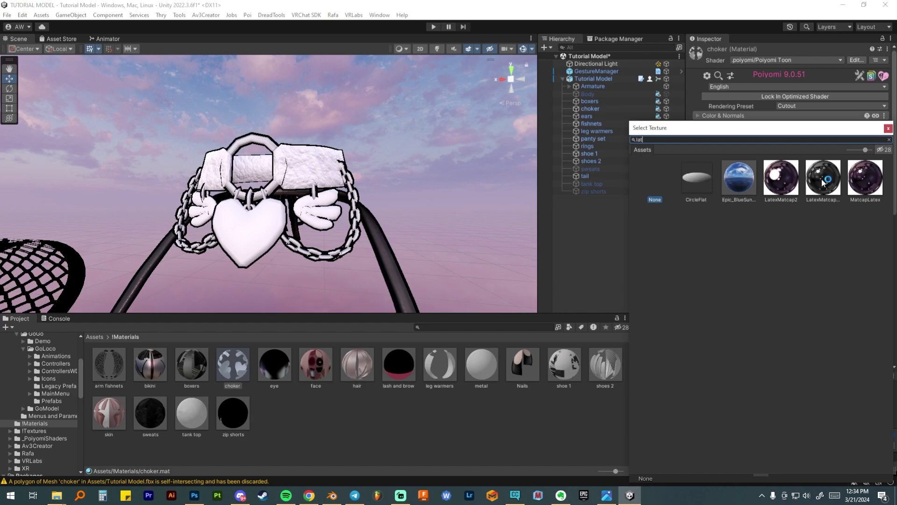
left_click(823, 180)
double_click(823, 178)
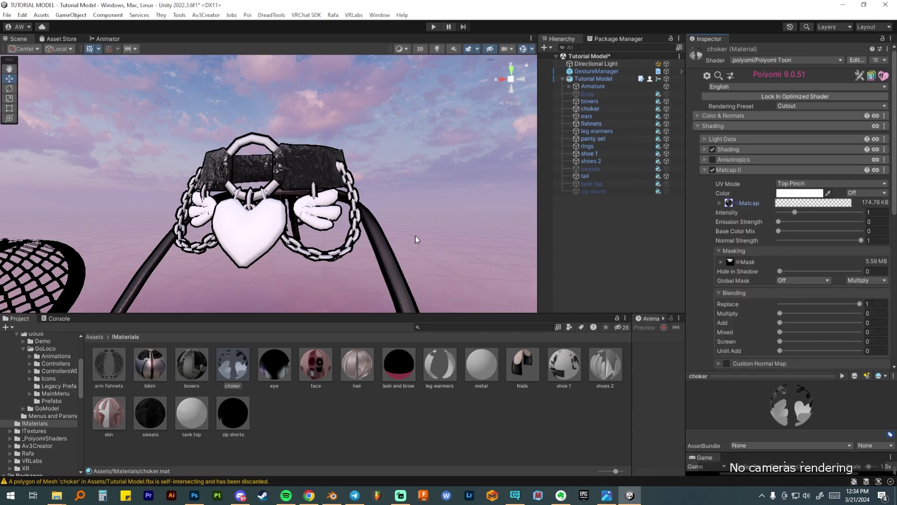
scroll(416, 237, "up", 5)
scroll(408, 220, "down", 4)
middle_click_drag(366, 198, 334, 192)
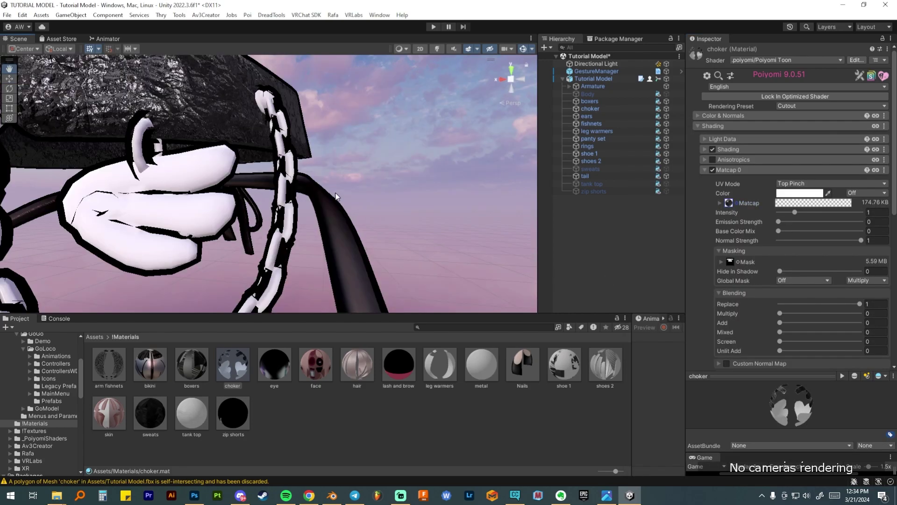
scroll(331, 190, "down", 3)
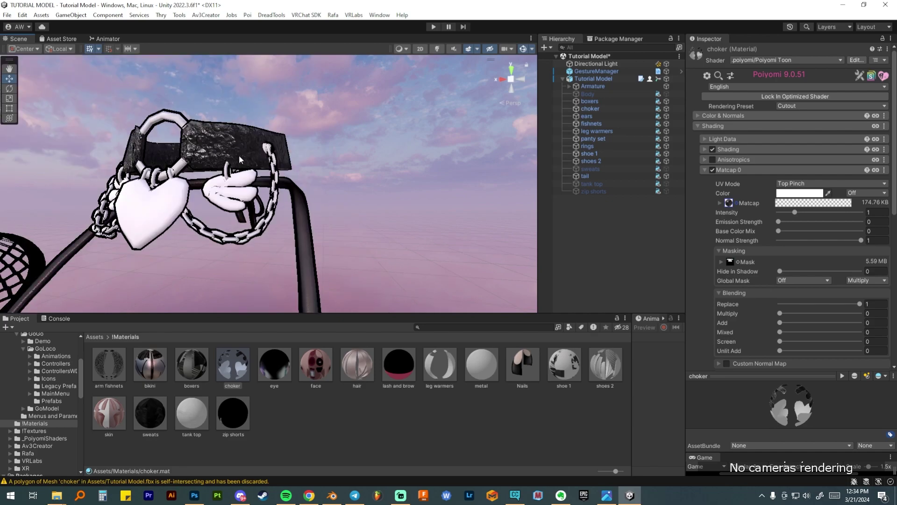
Step: Lower the Matcap 0 intensity to 0.41 and check the choker band from several angles
left_click_drag(795, 211, 786, 214)
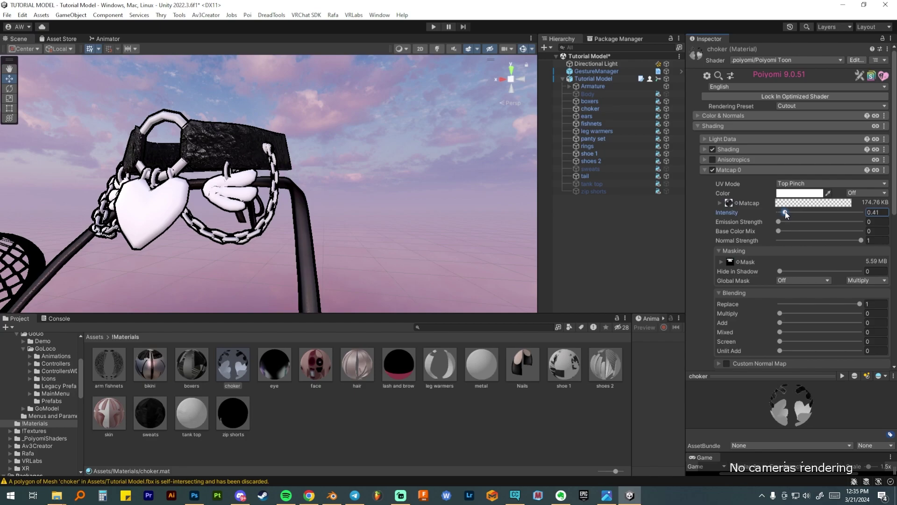
scroll(328, 206, "down", 5)
right_click_drag(263, 100, 256, 126)
middle_click_drag(256, 94, 248, 157)
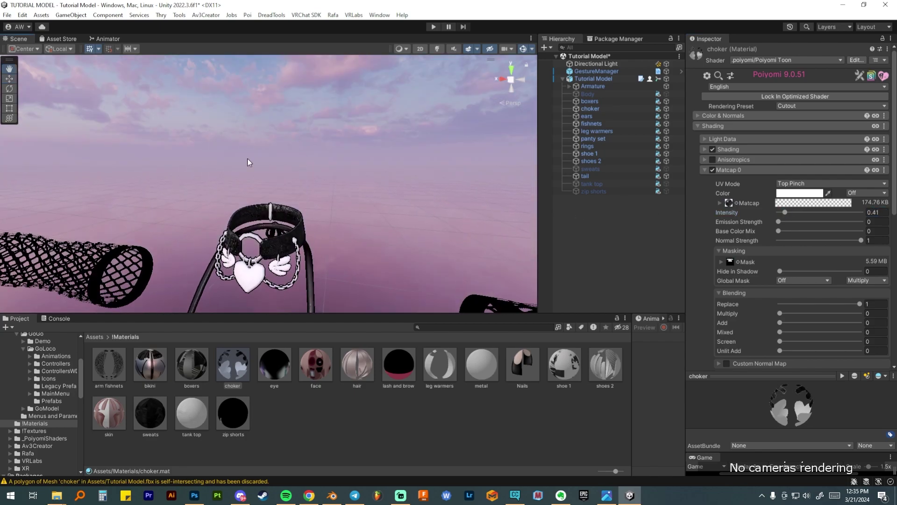
scroll(252, 182, "up", 5)
middle_click_drag(270, 229, 270, 190)
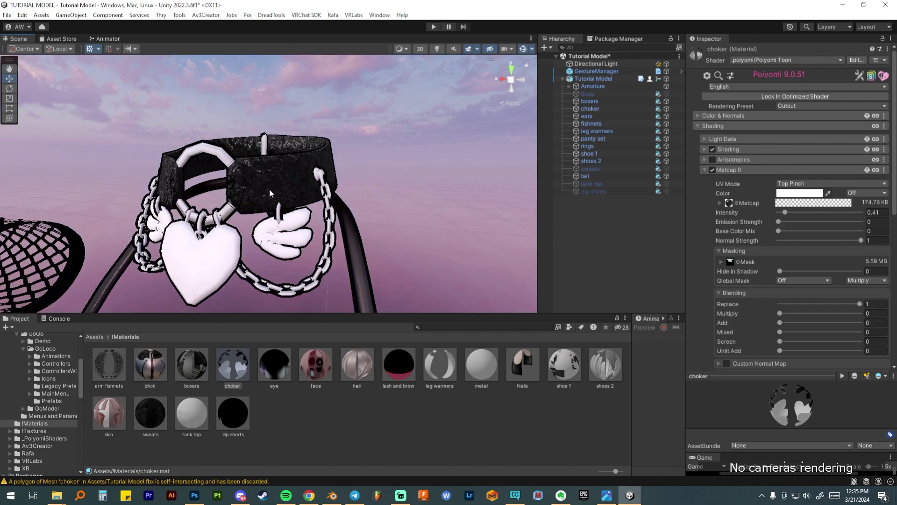
scroll(228, 165, "up", 5)
scroll(229, 165, "down", 5)
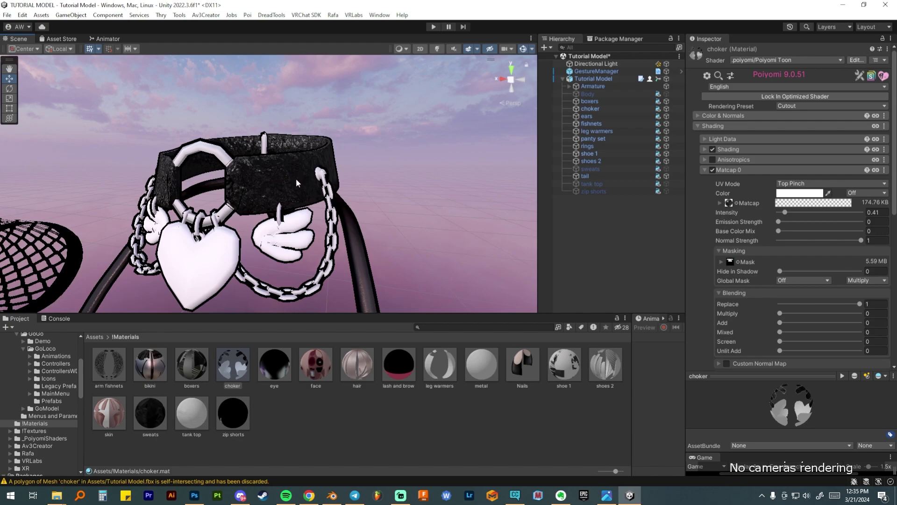
Step: Collapse Matcap 0, enable Matcap 1 and lock the Inspector on the choker material
left_click(730, 170)
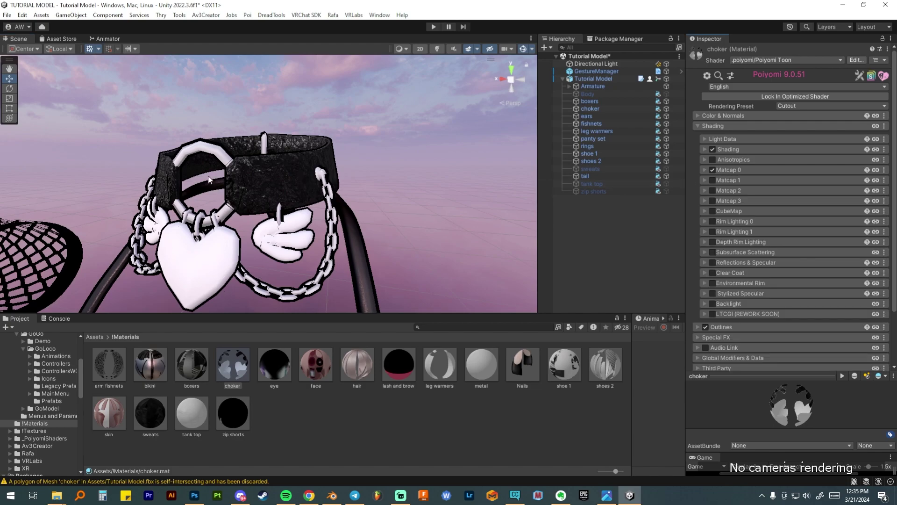
left_click(713, 180)
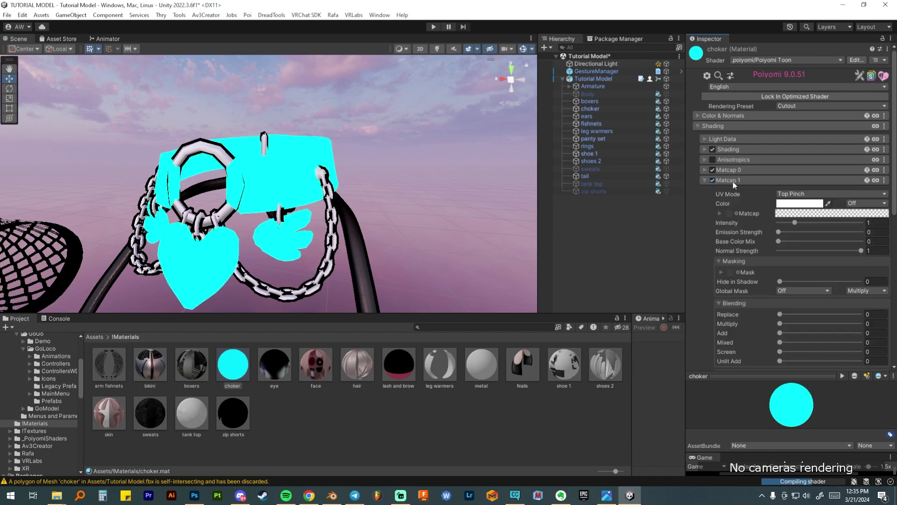
left_click(882, 38)
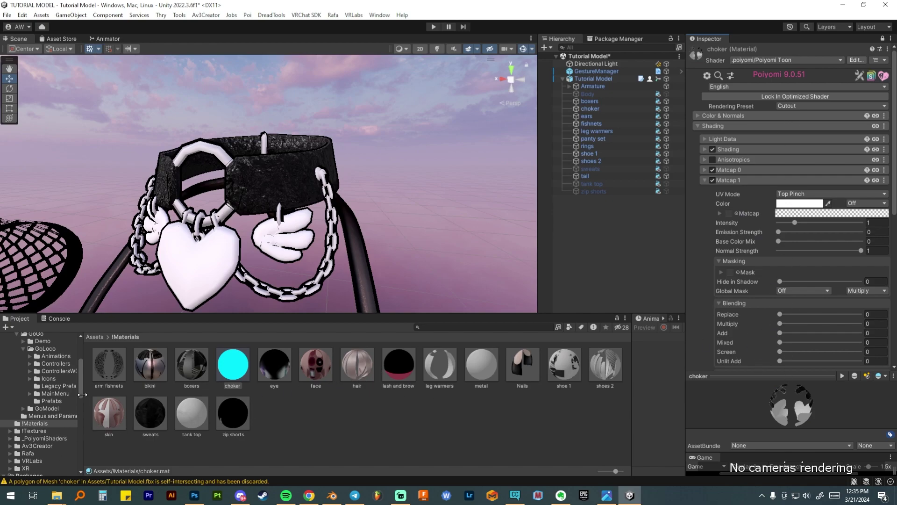
Step: Assign the heart mask texture as the Mask of Matcap 1 and fix its color space to linear
left_click(42, 431)
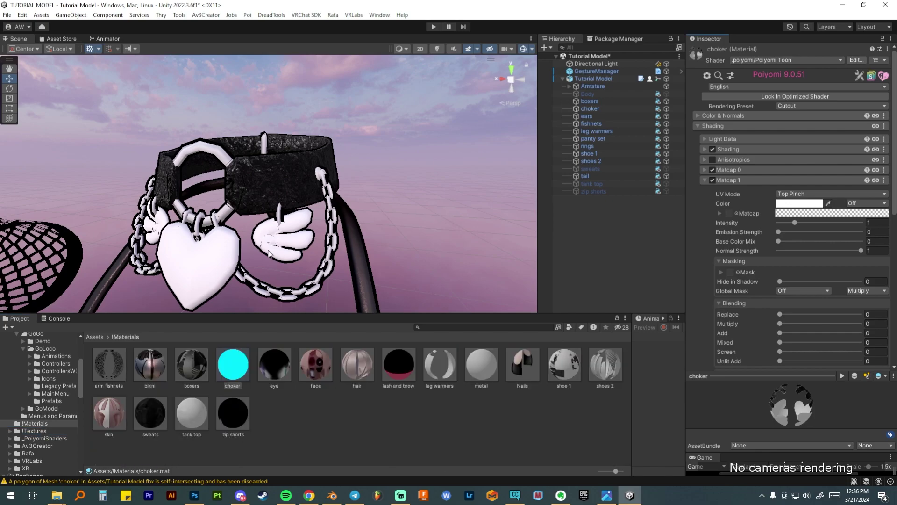
middle_click_drag(271, 249, 328, 273)
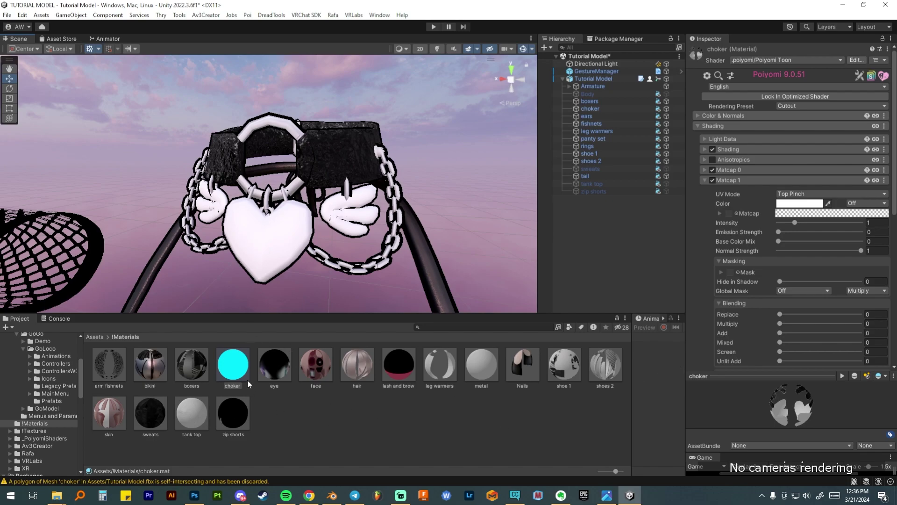
left_click(746, 215)
type("heart")
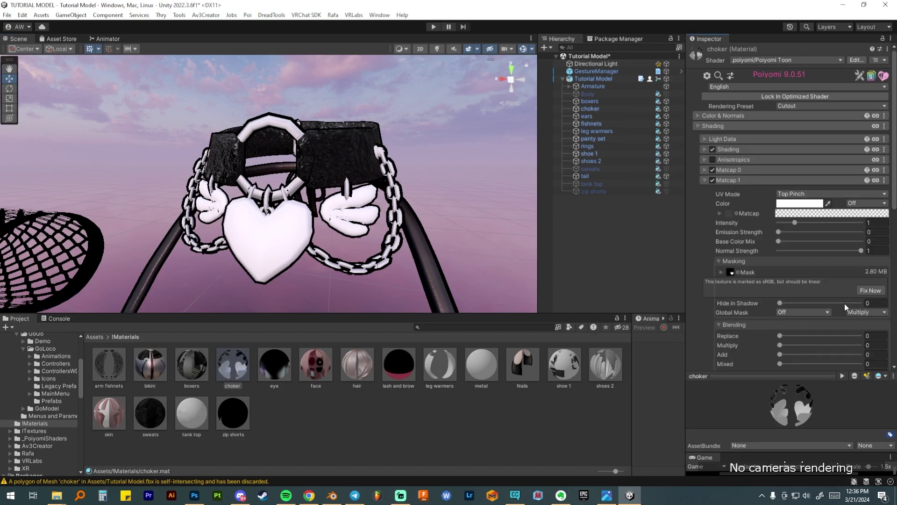
left_click(870, 291)
Step: Assign the GeneticView_AquaBlue texture to Matcap 1 and set its Replace blending to 1
left_click(738, 213)
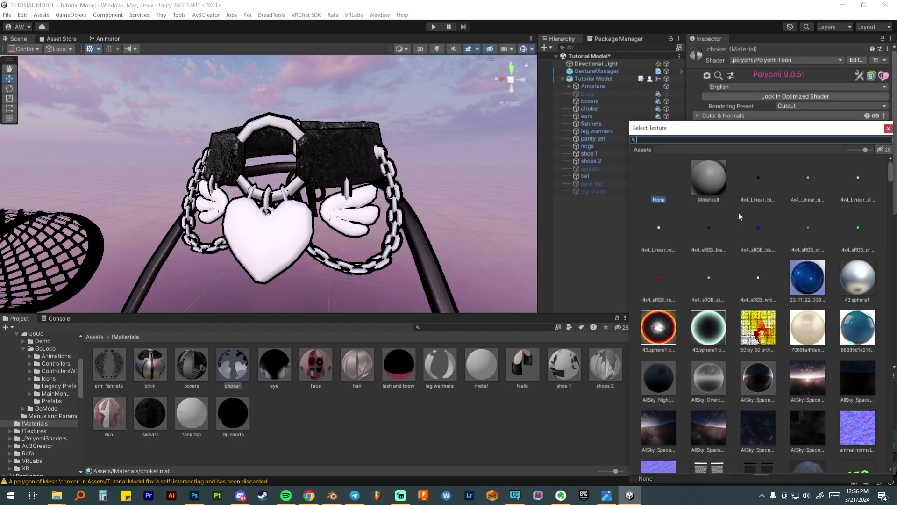
scroll(738, 212, "down", 2)
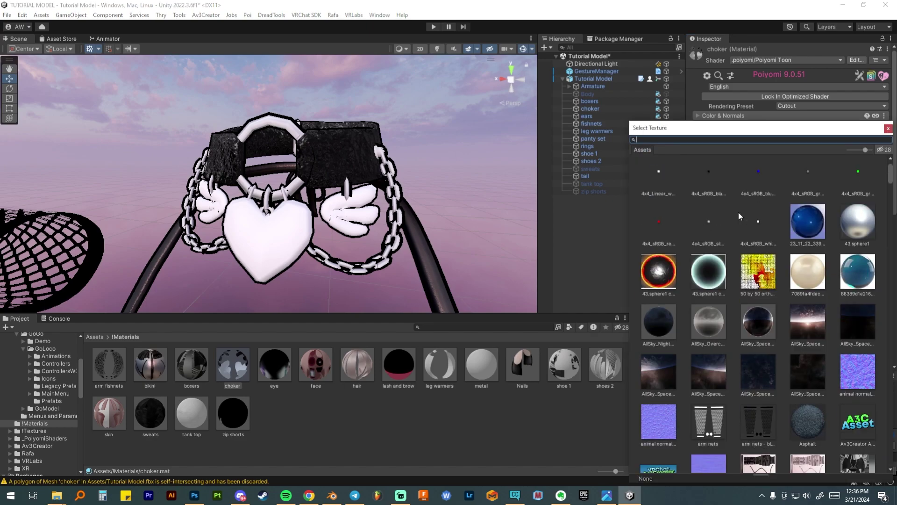
scroll(738, 212, "down", 20)
left_click(711, 265)
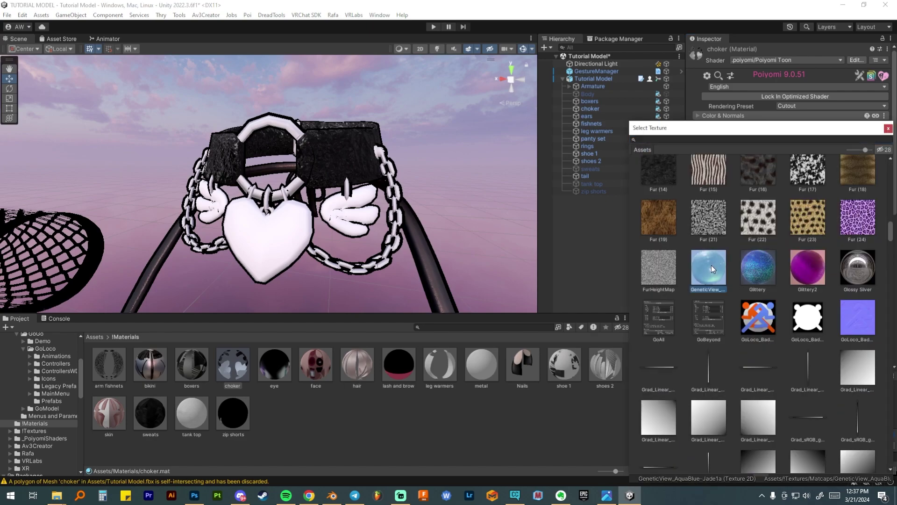
double_click(707, 268)
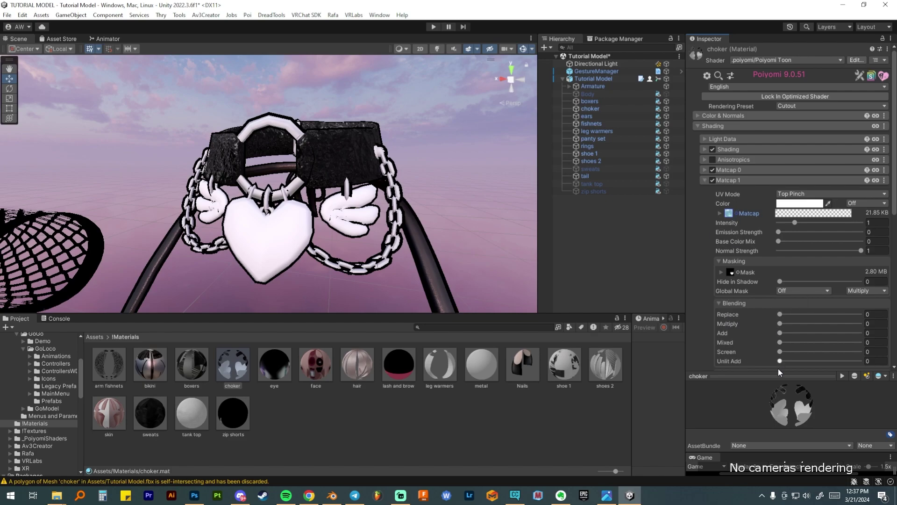
left_click_drag(778, 316, 877, 322)
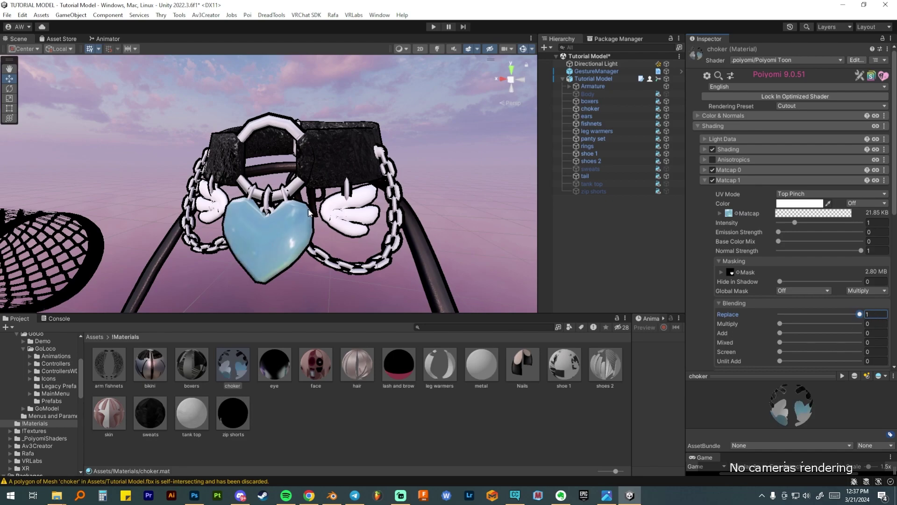
Step: Try the Glittery and green matcap textures on the choker heart and settle on Hammered Silver for Matcap 1
left_click(737, 214)
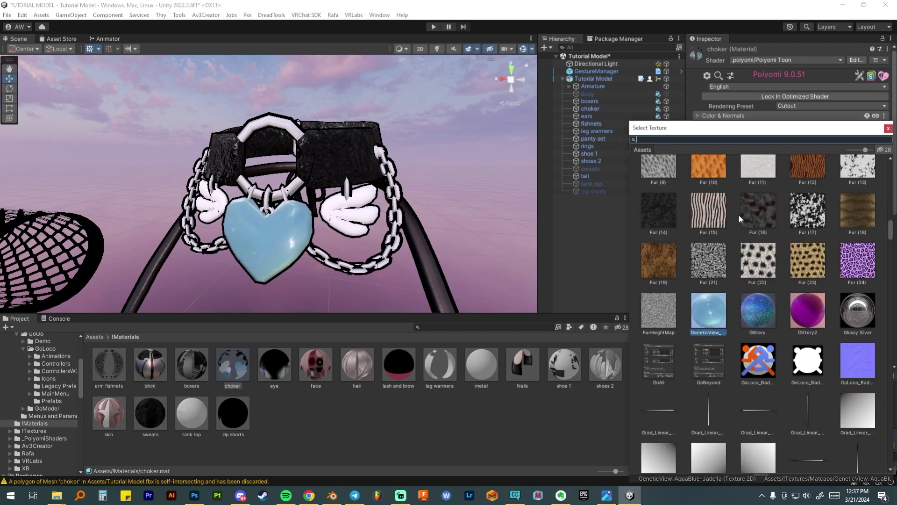
left_click(805, 309)
scroll(803, 318, "down", 1)
left_click(755, 282)
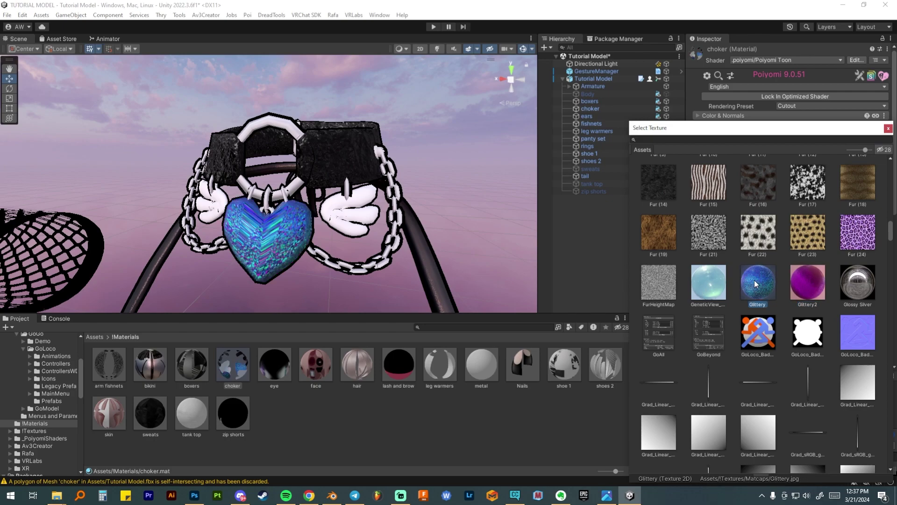
scroll(760, 315, "down", 4)
left_click(807, 363)
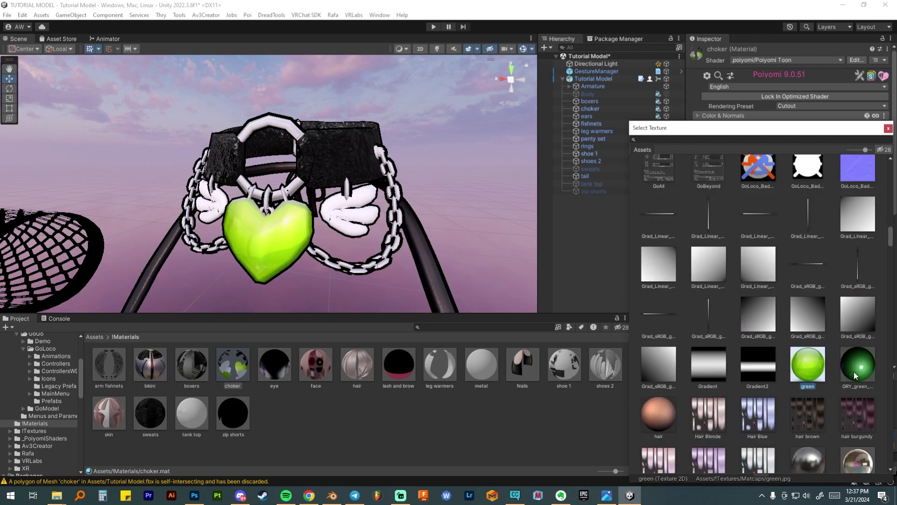
left_click(854, 372)
scroll(810, 333, "down", 3)
left_click(810, 332)
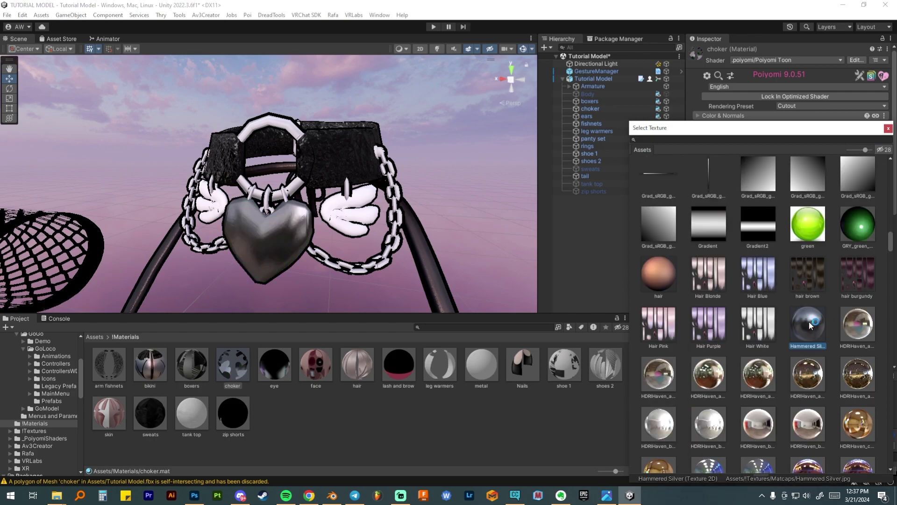
double_click(809, 321)
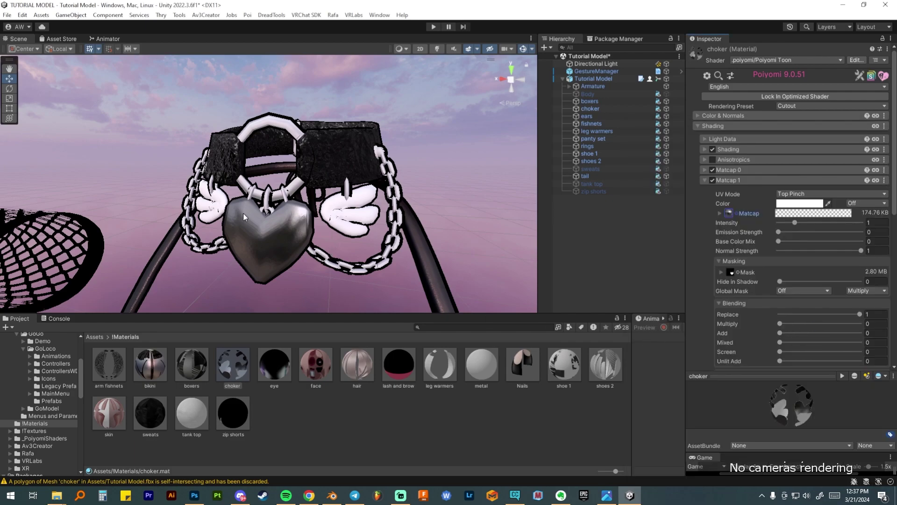
Step: Collapse Matcap 1, enable Matcap 2 and assign the linear-corrected wing mask texture as its Mask
left_click(733, 180)
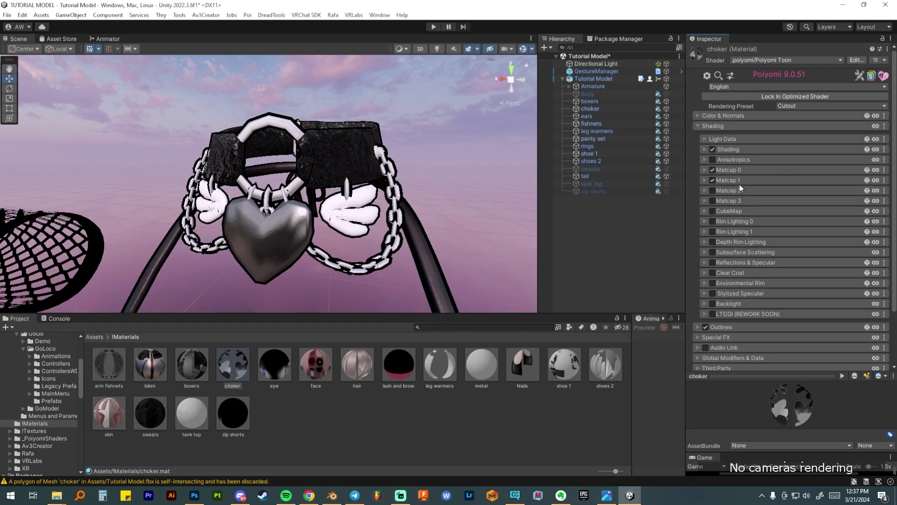
left_click(736, 190)
left_click(712, 190)
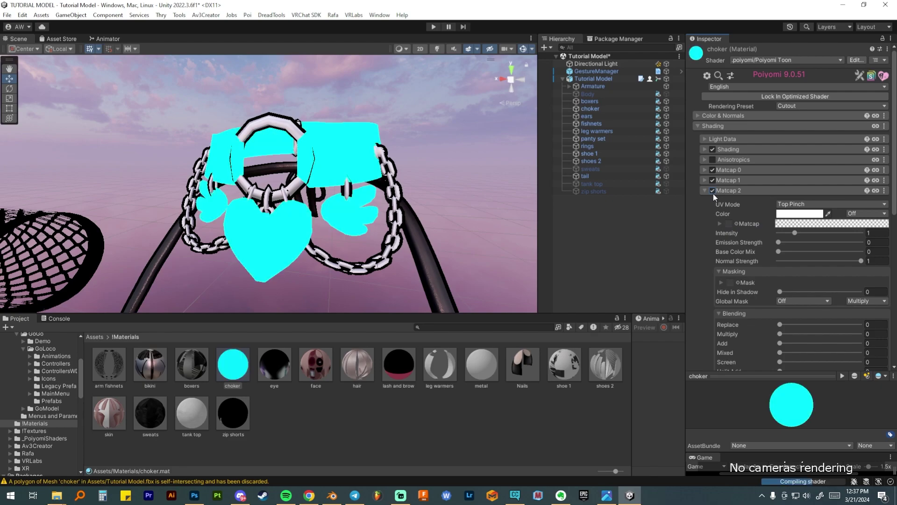
left_click(729, 223)
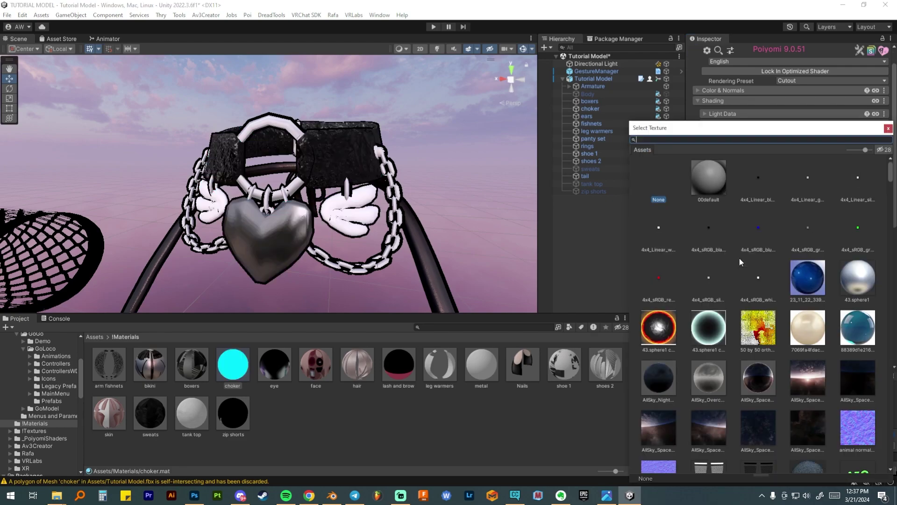
type("metal")
left_click(874, 274)
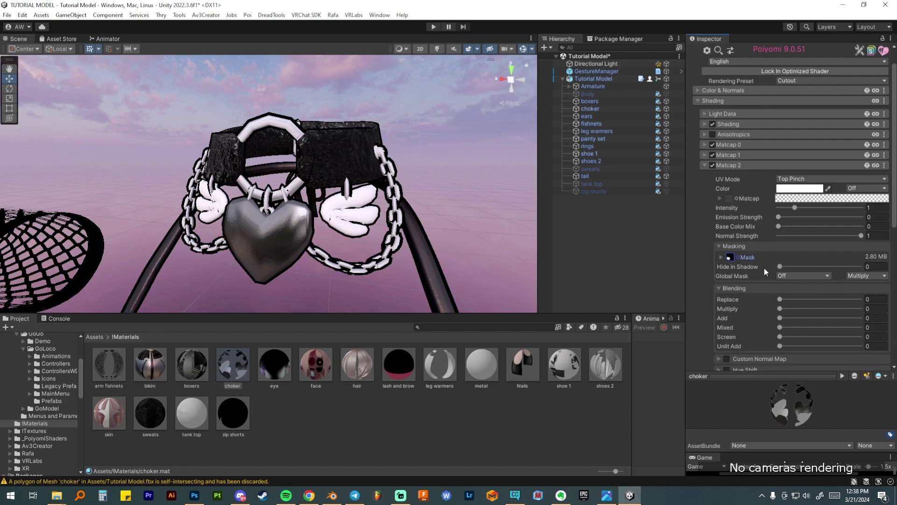
Step: Set Matcap 2's Replace blending to 1 and try dark lcap_WF textures, ending with the silver lcap_WF_ラバー光沢11, as its Matcap
left_click_drag(792, 299, 860, 299)
left_click(736, 199)
scroll(753, 279, "down", 1)
left_click(853, 221)
scroll(769, 402, "down", 10)
left_click(708, 399)
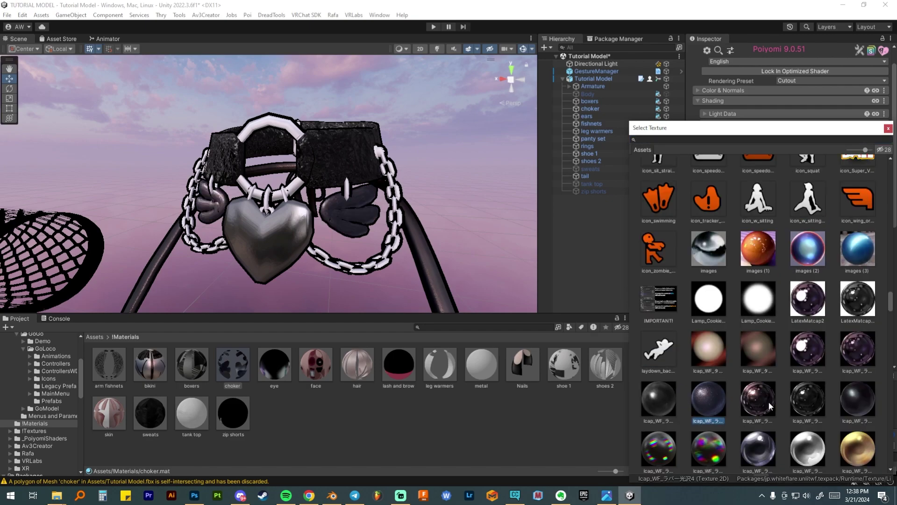
left_click(748, 441)
scroll(764, 422, "down", 1)
left_click(803, 419)
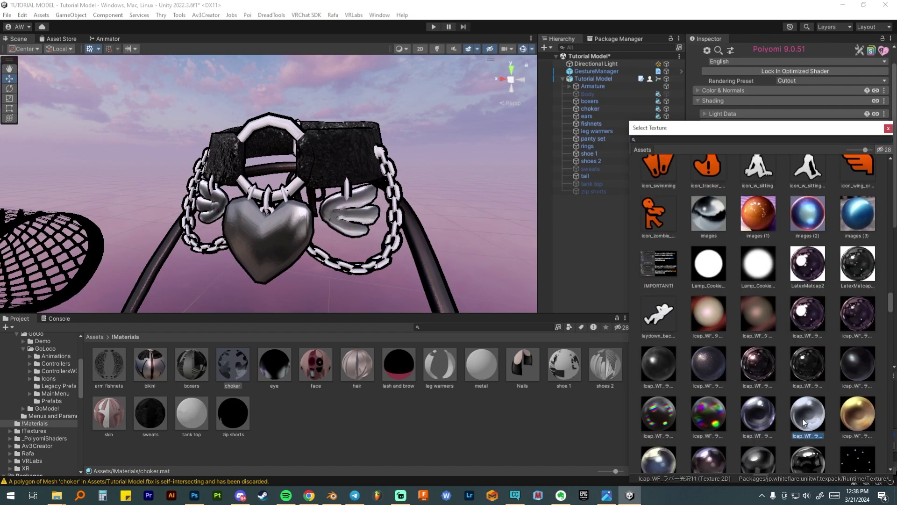
left_click(888, 128)
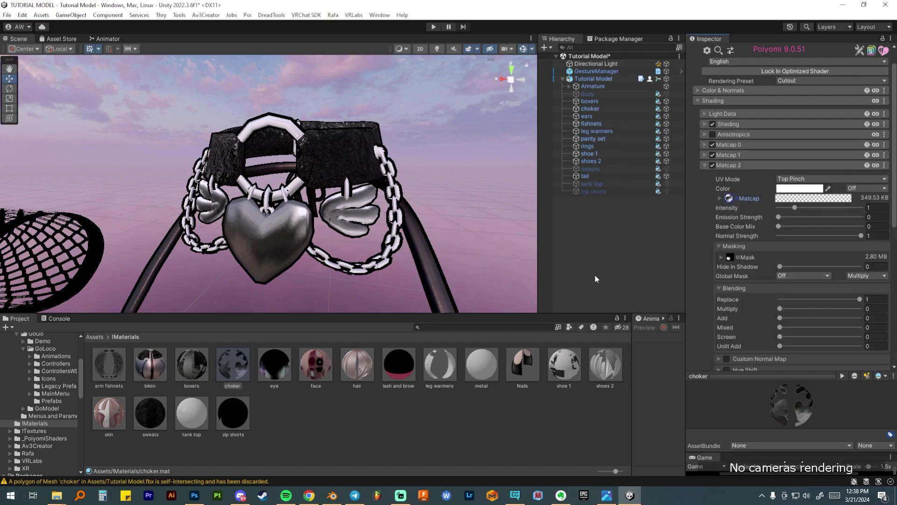
Step: Reset Matcap 2 to its default settings and collapse it
left_click(883, 165)
left_click(860, 179)
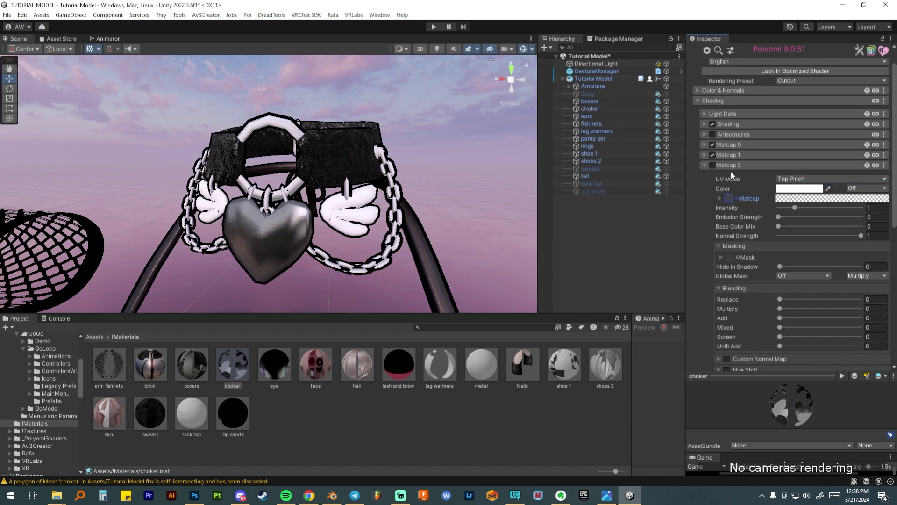
left_click(746, 167)
scroll(771, 189, "up", 2)
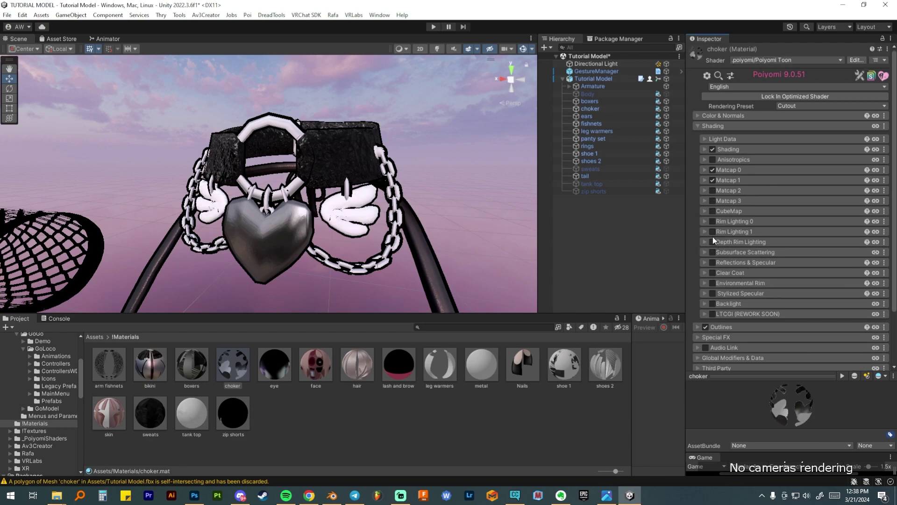
Step: Enable the CubeMap section of the choker material and assign the wing mask texture as its Mask
left_click(711, 211)
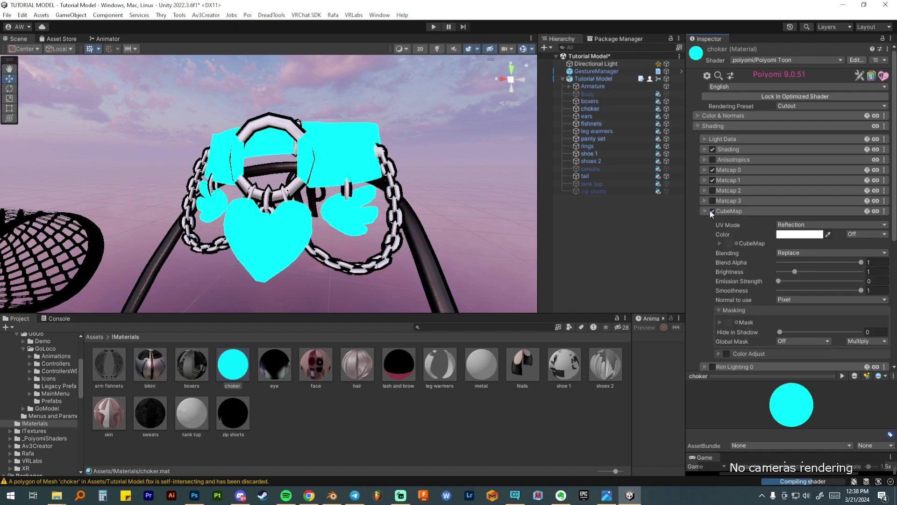
left_click(722, 243)
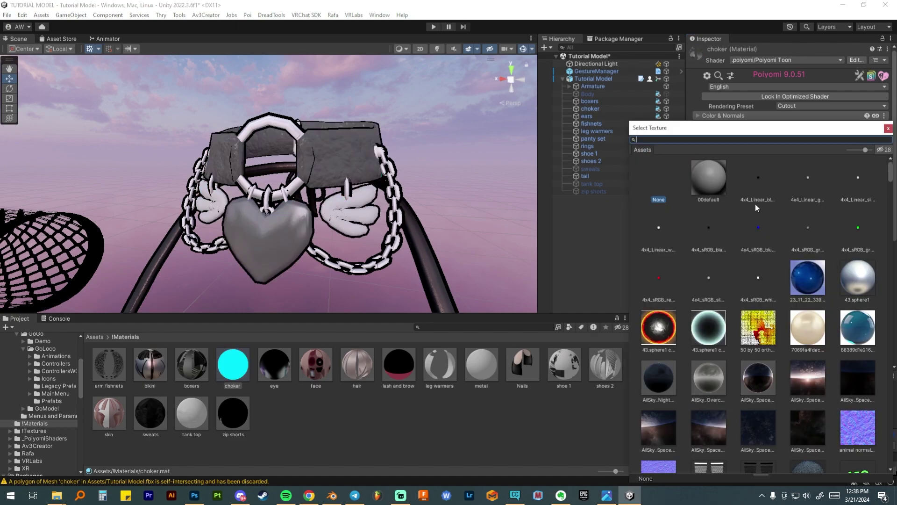
type("chok")
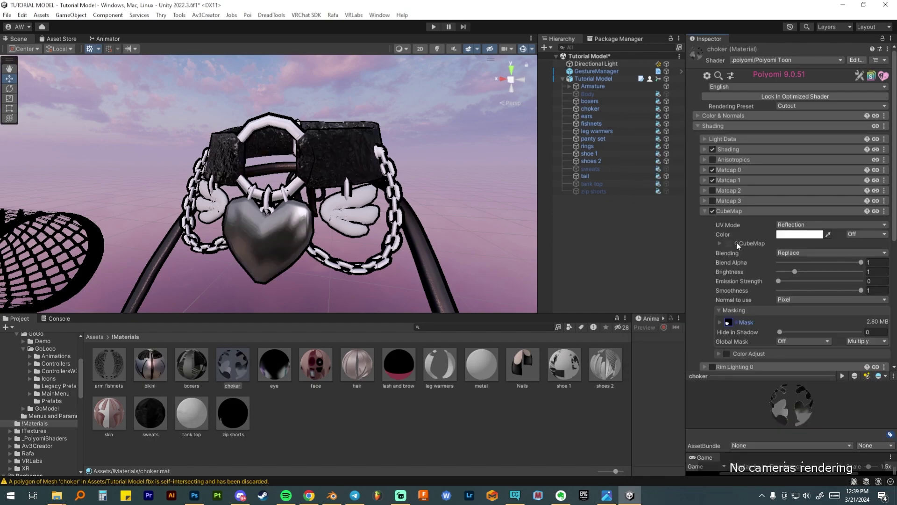
Step: Try Cubemap 13, Cubemap 16, Cubemap 14 and Cubemap 17 as the CubeMap on the choker wings
left_click(736, 242)
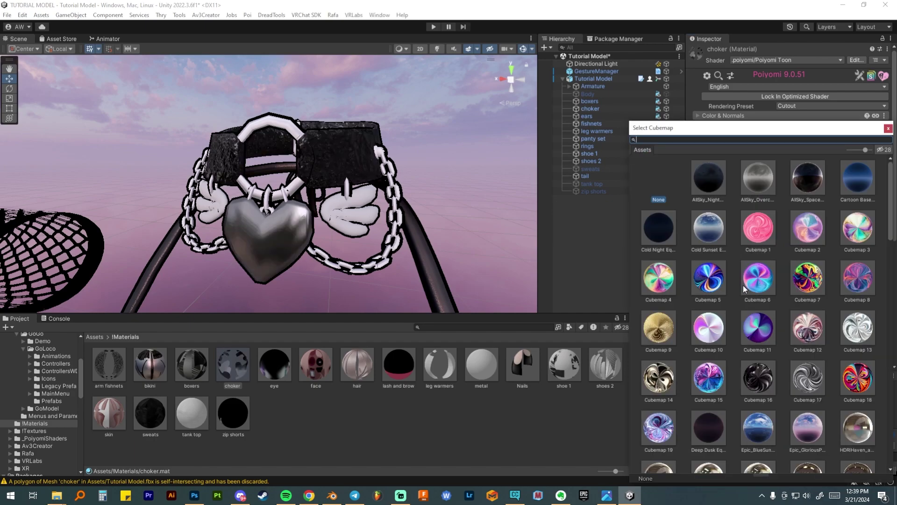
scroll(743, 285, "down", 2)
left_click(797, 325)
left_click(861, 276)
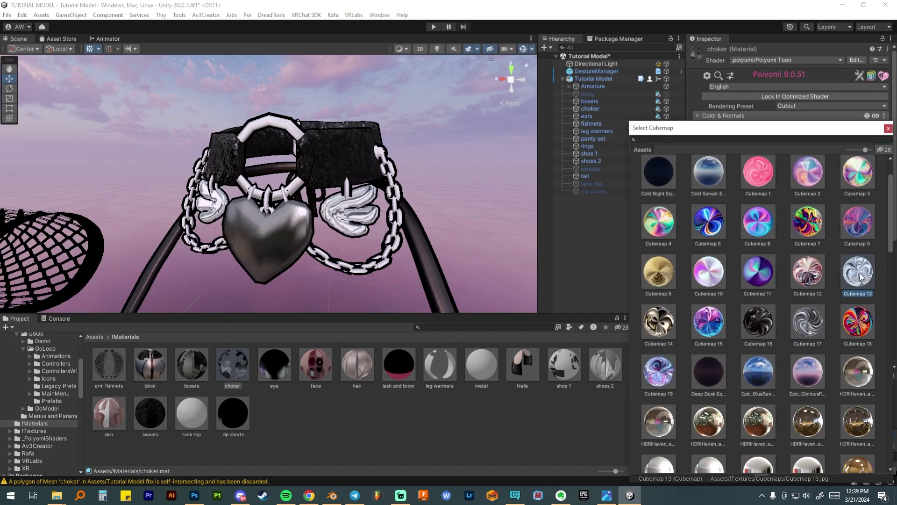
left_click(761, 327)
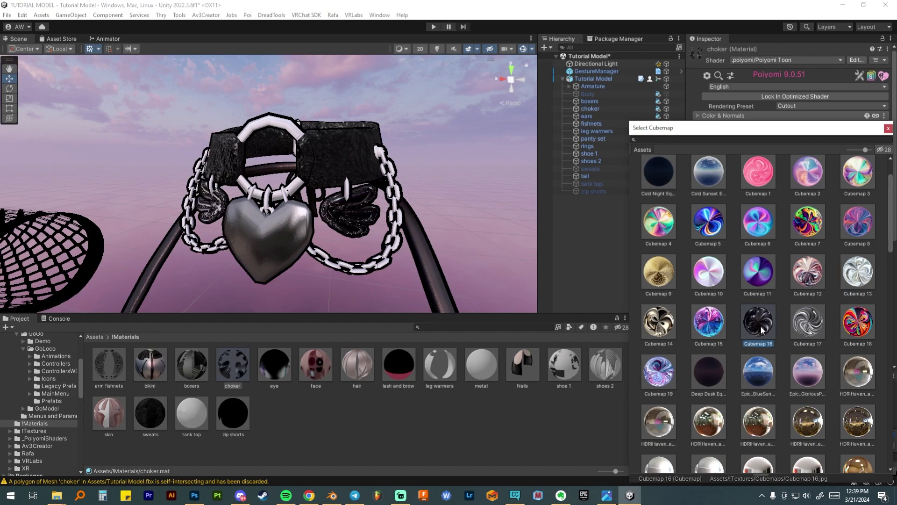
left_click(666, 323)
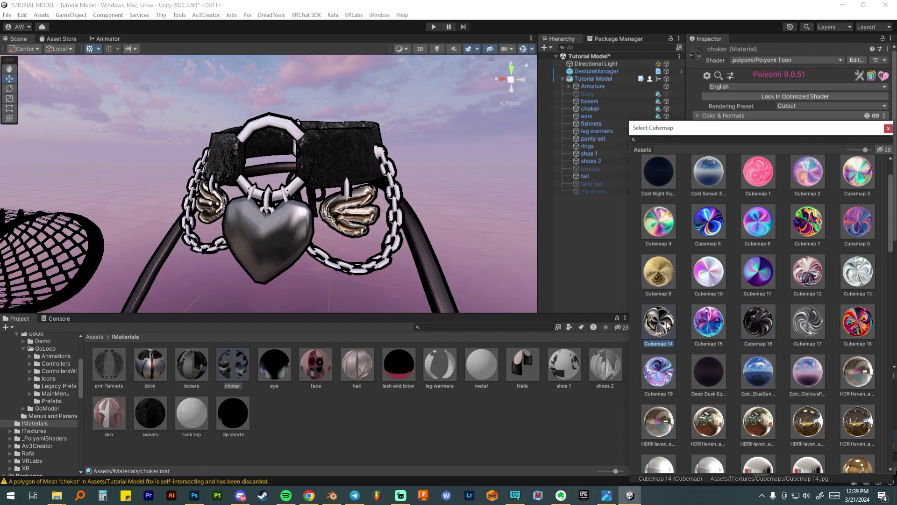
left_click(808, 321)
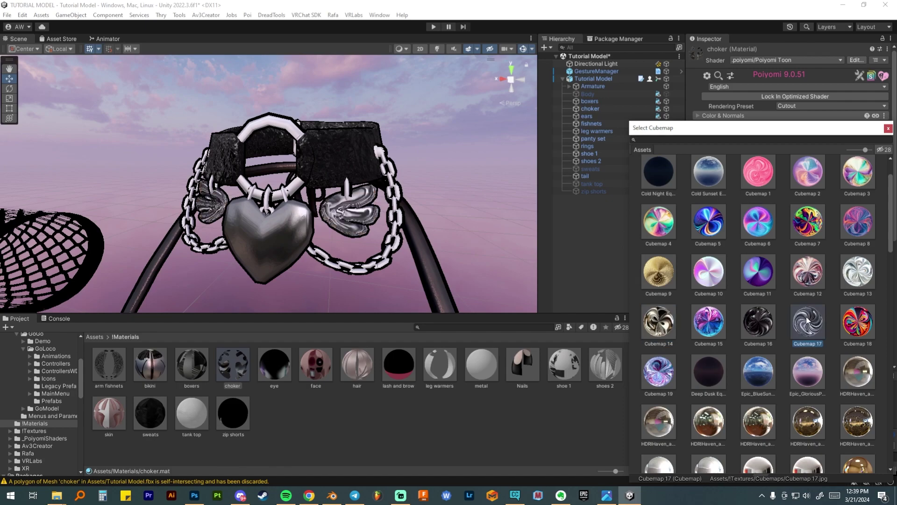
Step: Try the HDRIHaven dancing hall and driving school cubemaps on the choker wings
scroll(769, 287, "down", 3)
scroll(768, 288, "down", 5)
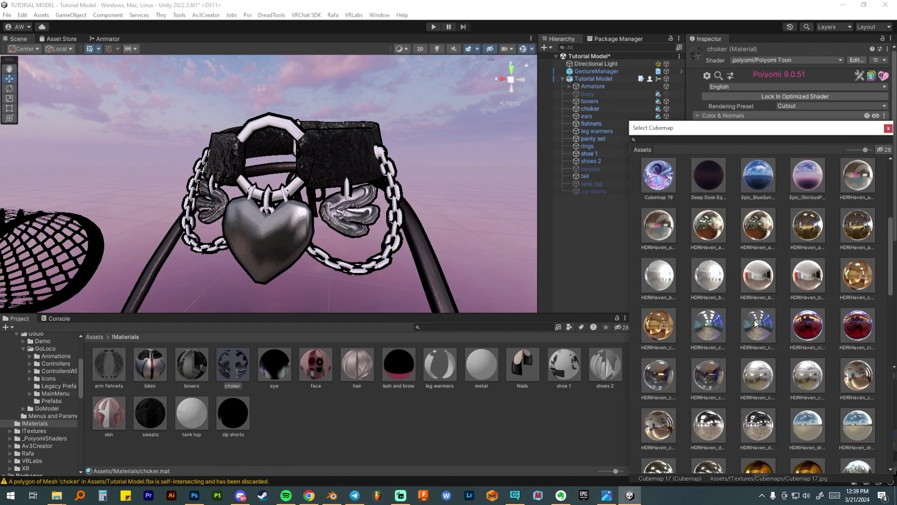
left_click(754, 319)
left_click(759, 425)
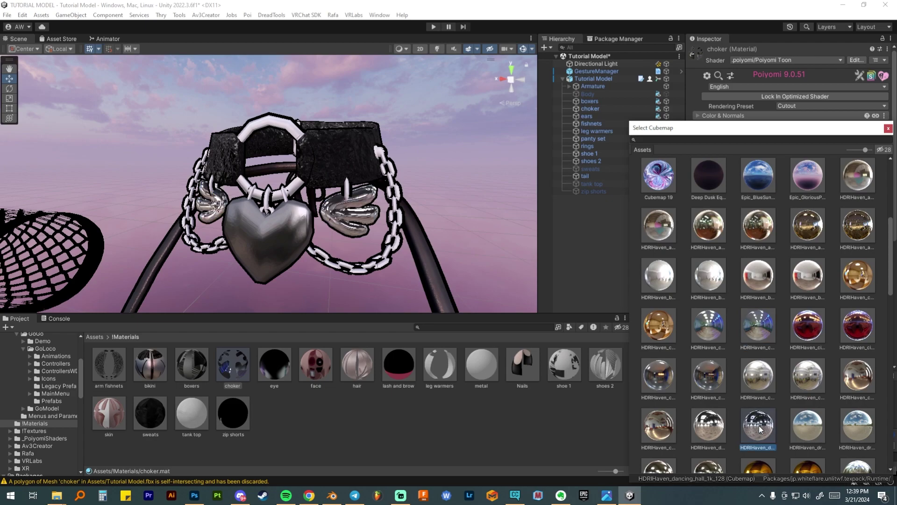
left_click(801, 425)
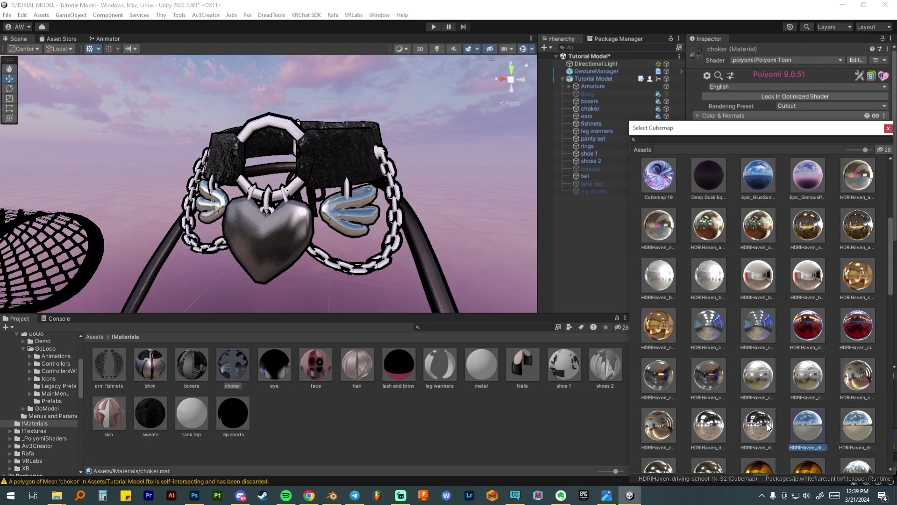
Step: Try Cubemap 13 on the choker wings, and settle on Cubemap 17 as the CubeMap texture
scroll(768, 416, "up", 3)
scroll(768, 410, "up", 2)
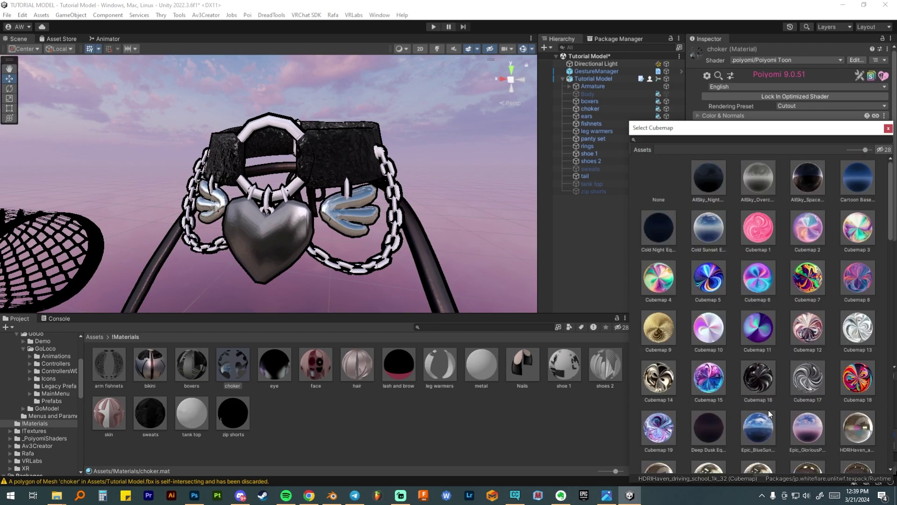
left_click(858, 327)
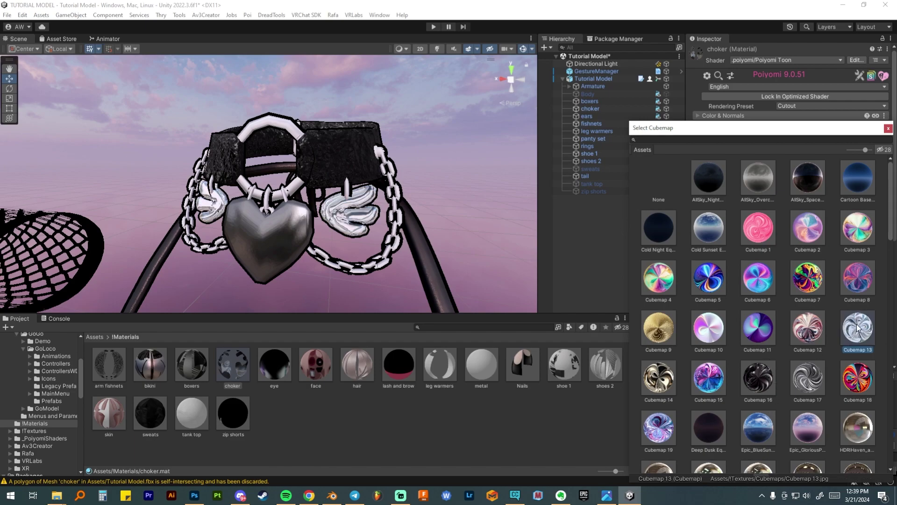
scroll(858, 327, "down", 1)
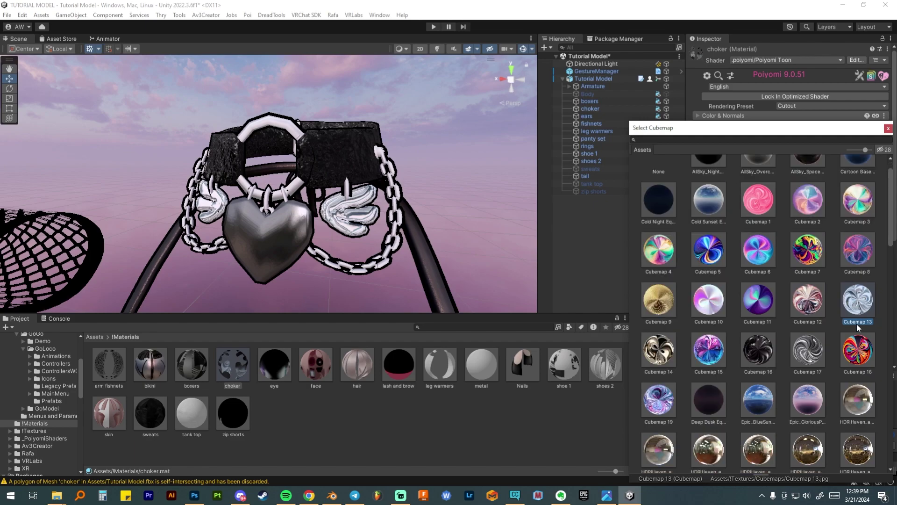
left_click(812, 347)
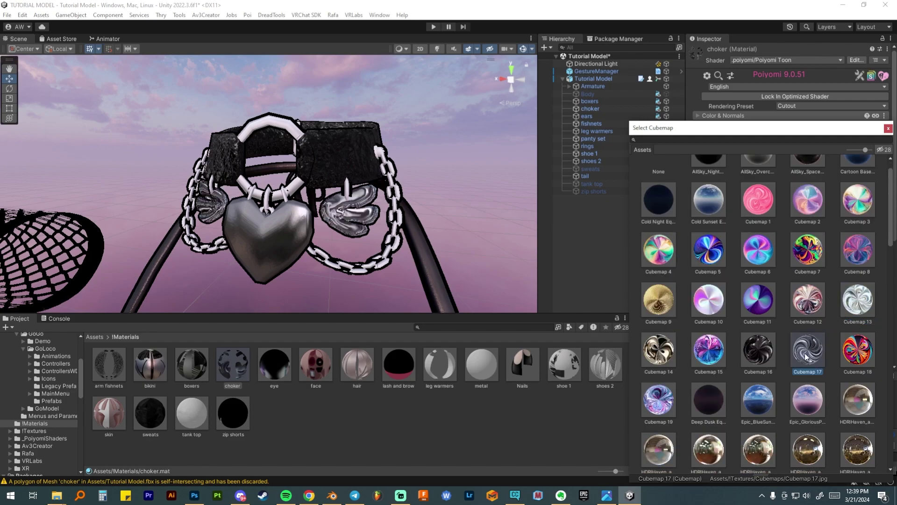
double_click(809, 351)
middle_click_drag(289, 244, 301, 228)
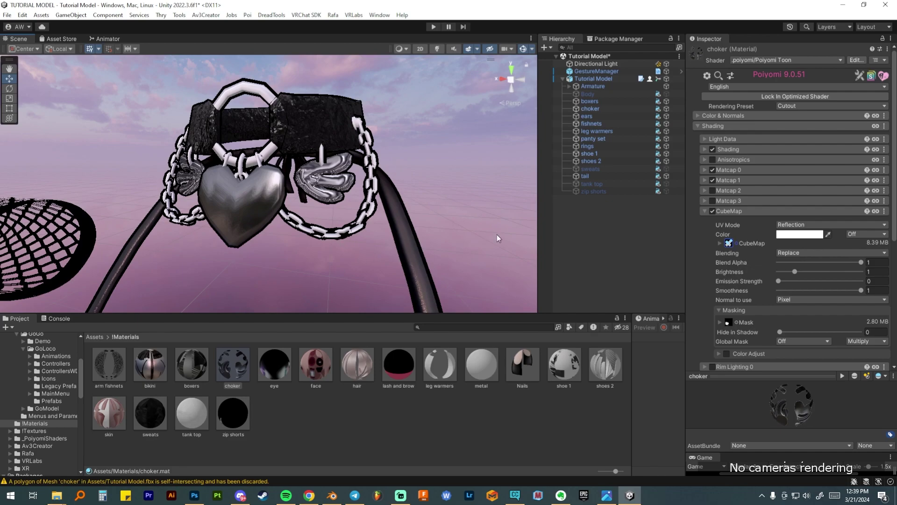
Step: Open the eye material's settings and show the hidden Body mesh to bring the avatar's face into view
left_click(275, 364)
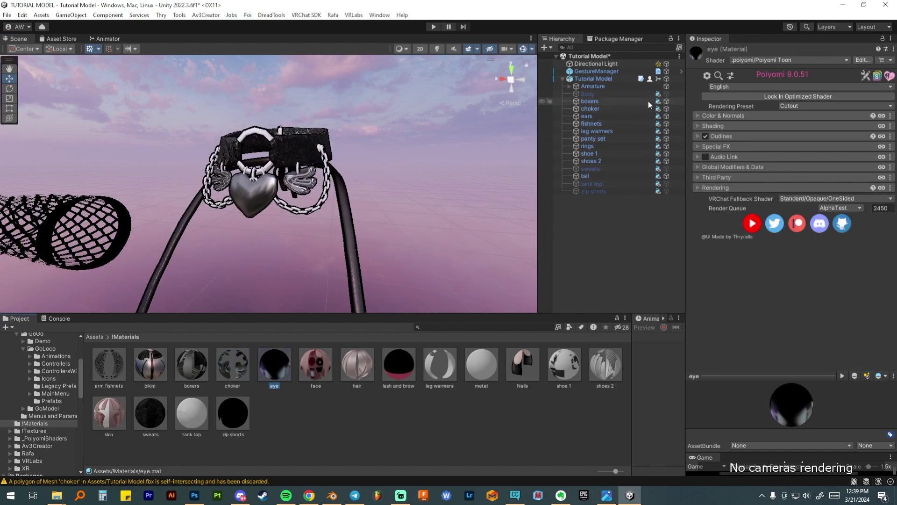
left_click(666, 94)
middle_click_drag(358, 144, 359, 184)
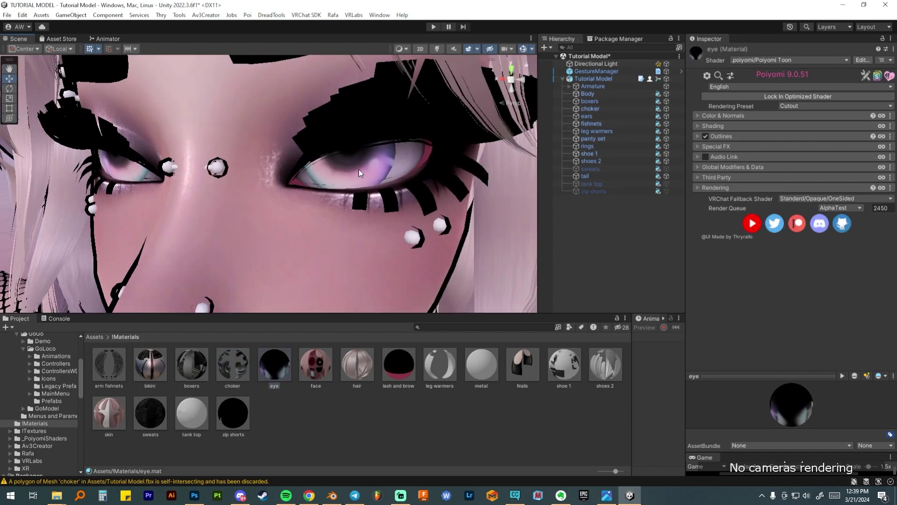
scroll(375, 196, "down", 6)
scroll(375, 200, "up", 4)
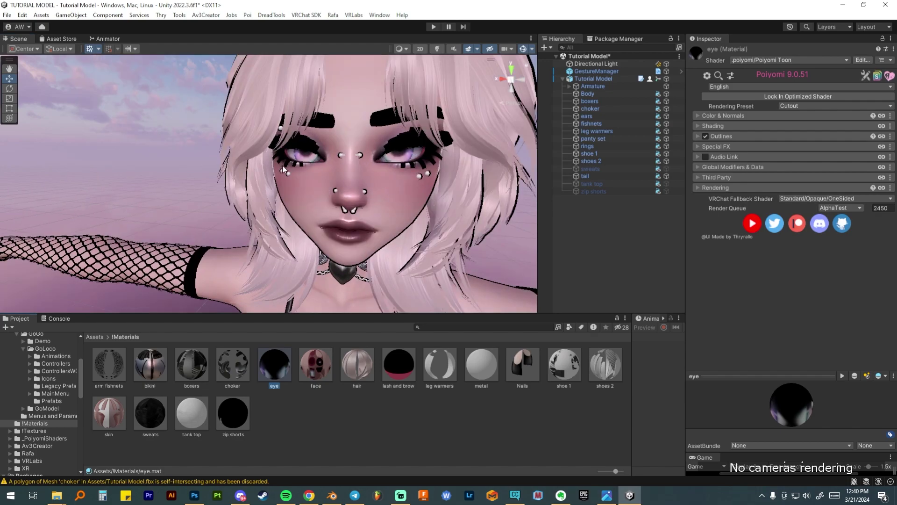
left_click(720, 116)
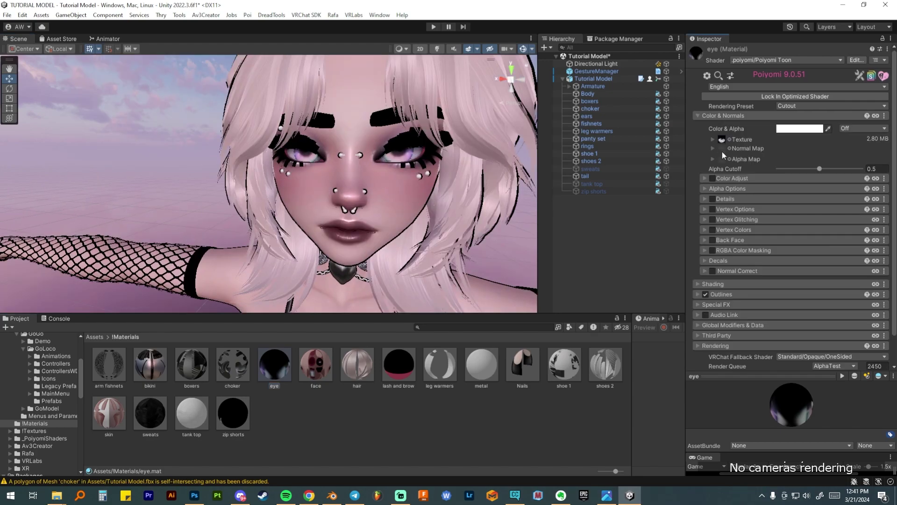
left_click(735, 115)
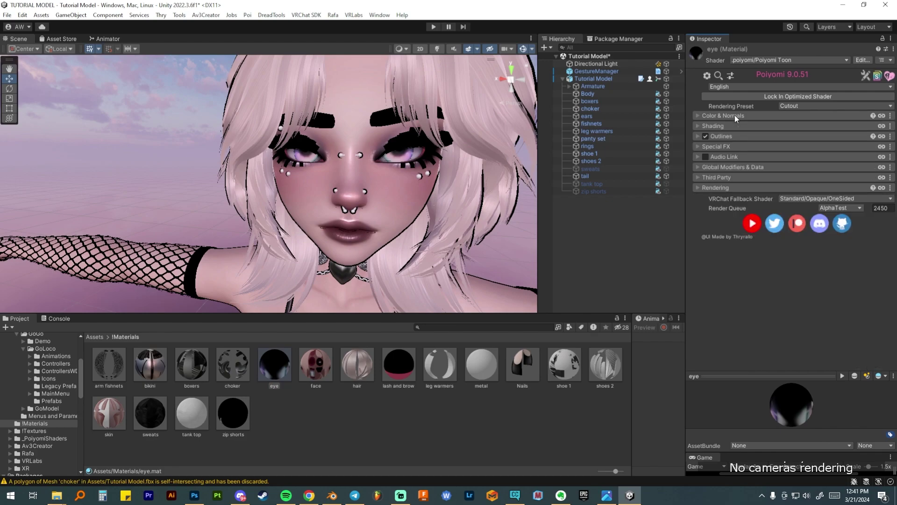
Step: Enable Glitter / Sparkle under Special FX on the eye material, with Glitter Density 3000 and Glitter Size 0.574
left_click(727, 147)
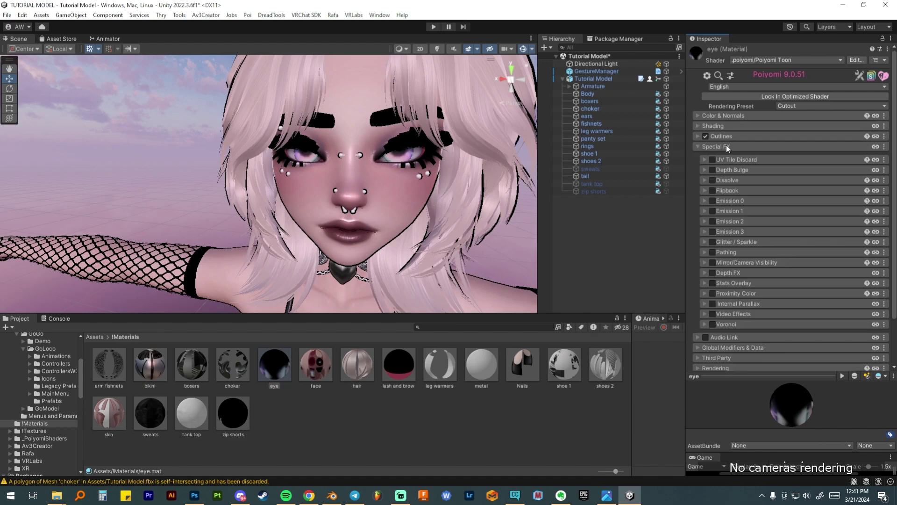
left_click(712, 242)
scroll(736, 241, "down", 3)
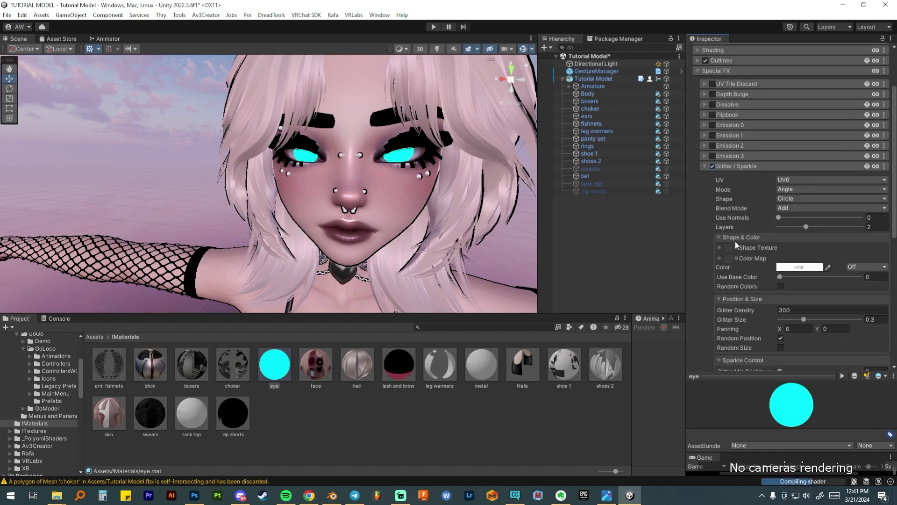
left_click(794, 285)
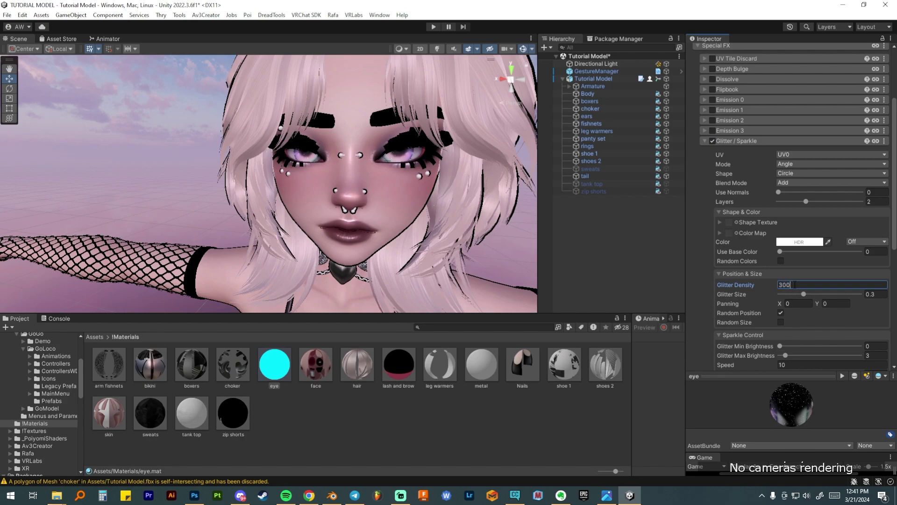
type("0")
scroll(799, 275, "down", 1)
left_click_drag(805, 268, 828, 276)
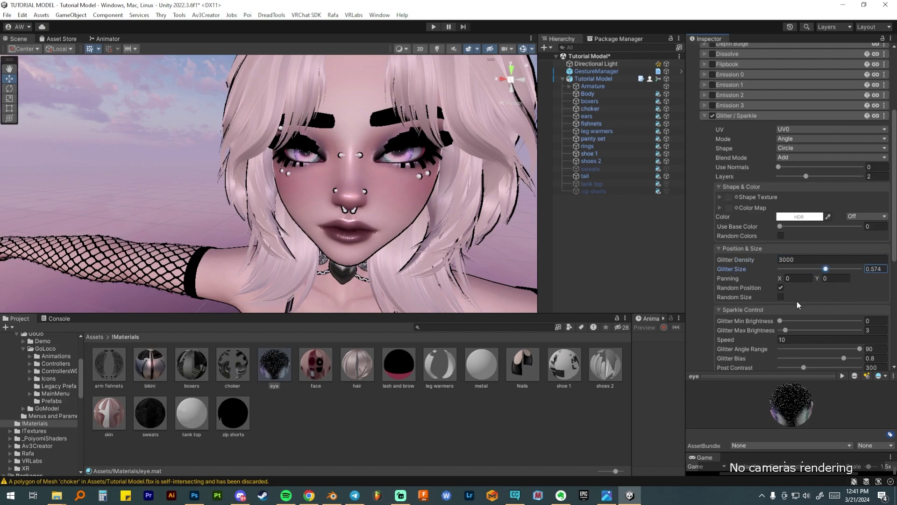
Step: Try Glitter Mask3 as the Glitter Mask of the eye material
scroll(797, 305, "down", 1)
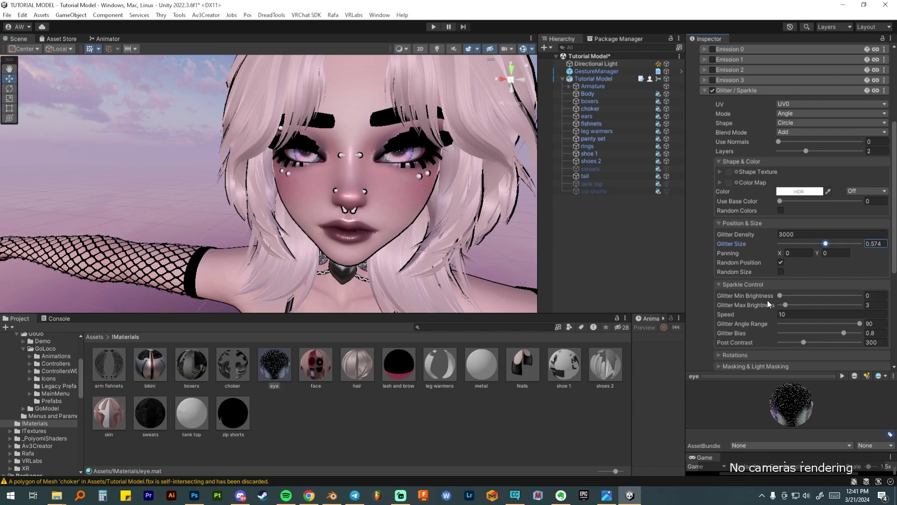
scroll(767, 300, "down", 2)
left_click(751, 315)
left_click(735, 328)
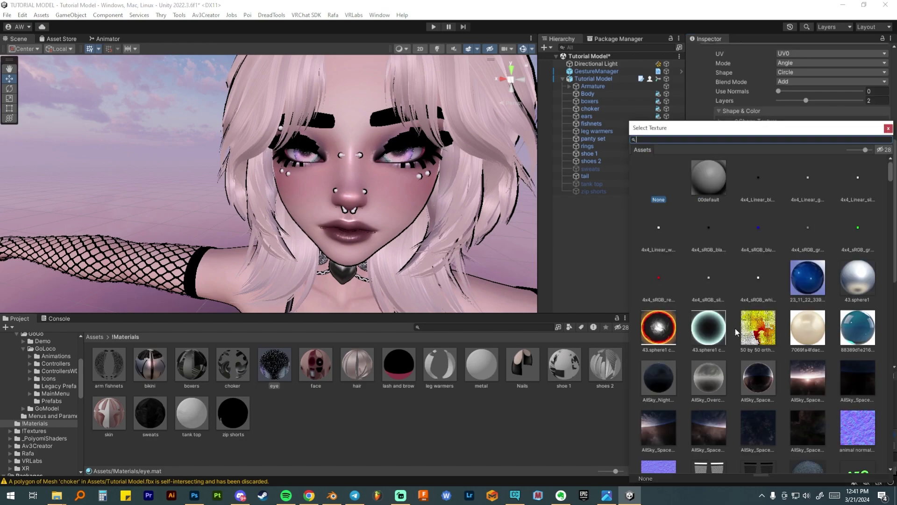
type("glitt")
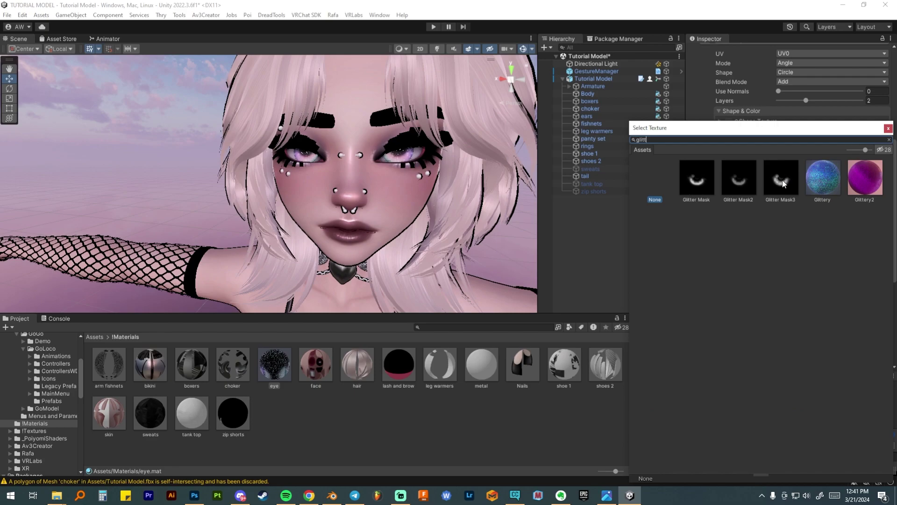
left_click(786, 175)
double_click(786, 175)
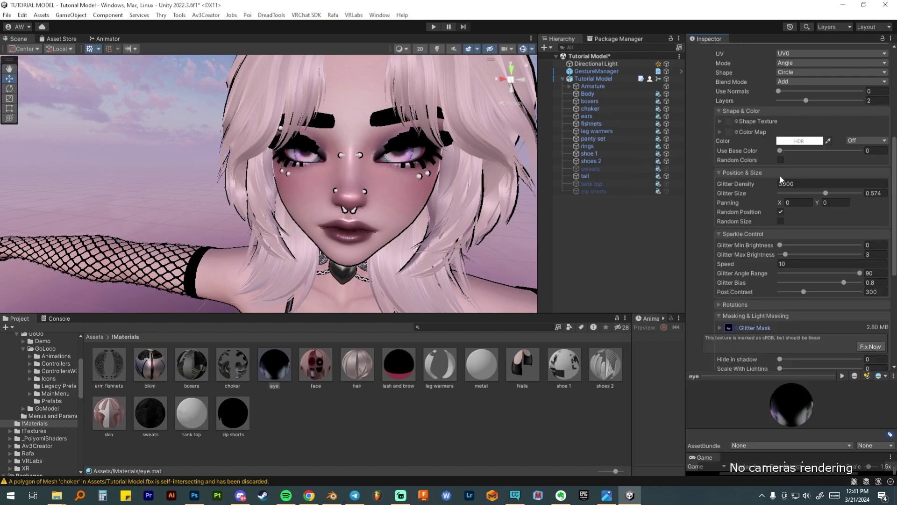
Step: Set the glitter Speed to 30 and fix the Glitter Mask texture's sRGB setting to linear
left_click(780, 176)
left_click(774, 263)
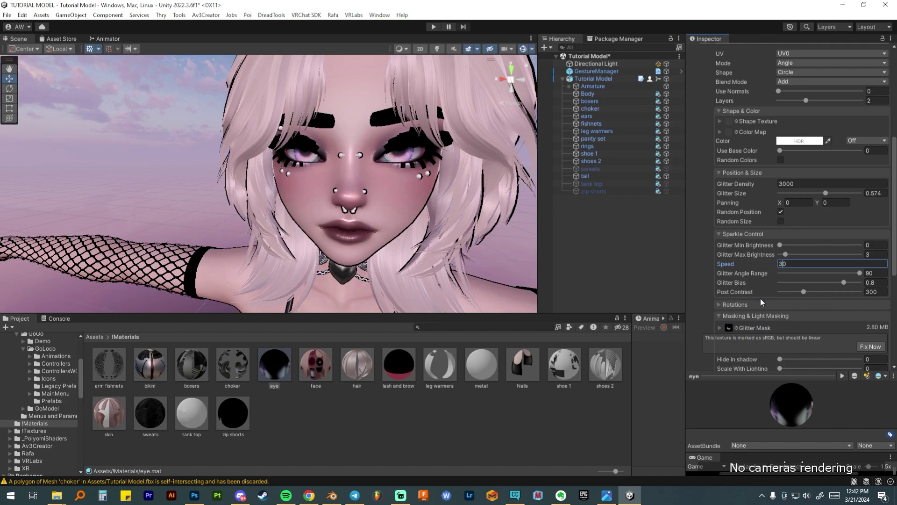
scroll(288, 137, "up", 3)
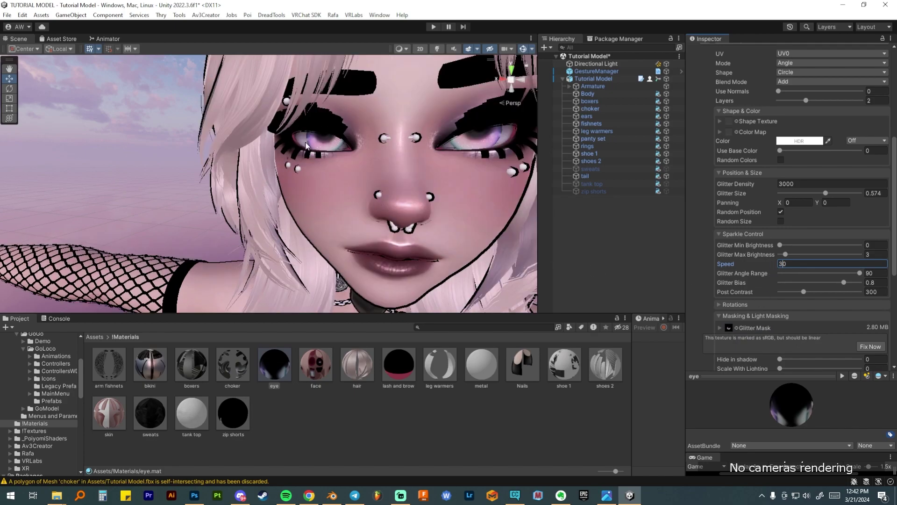
scroll(306, 146, "down", 3)
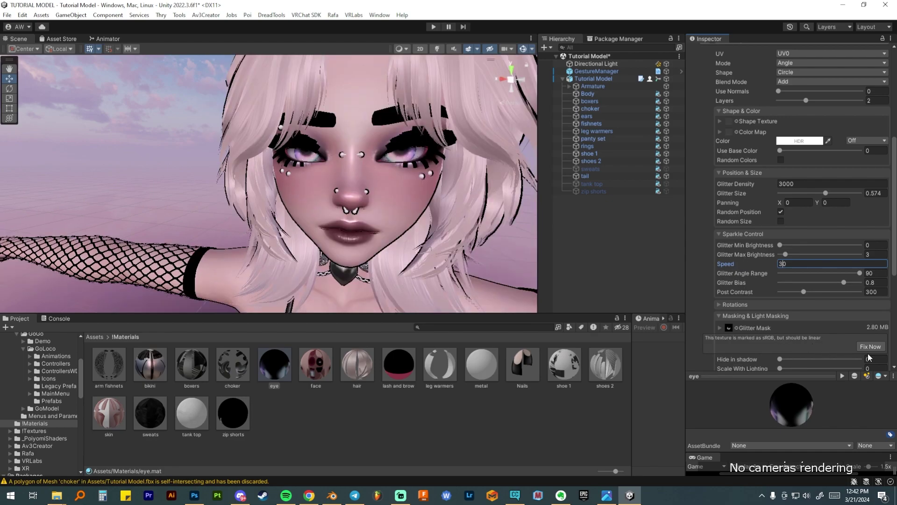
left_click(870, 347)
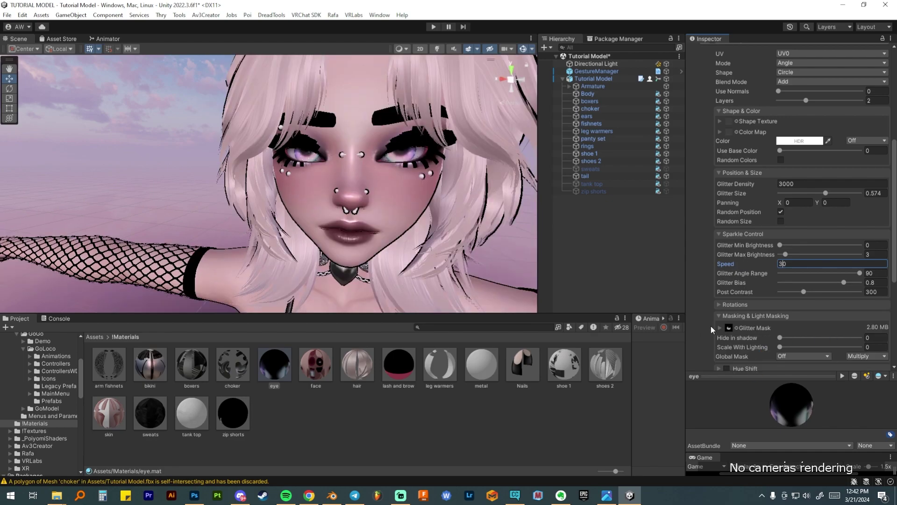
Step: Replace the eye material's glitter masking texture with the texture named Glitter Mask
left_click(737, 327)
type("gl")
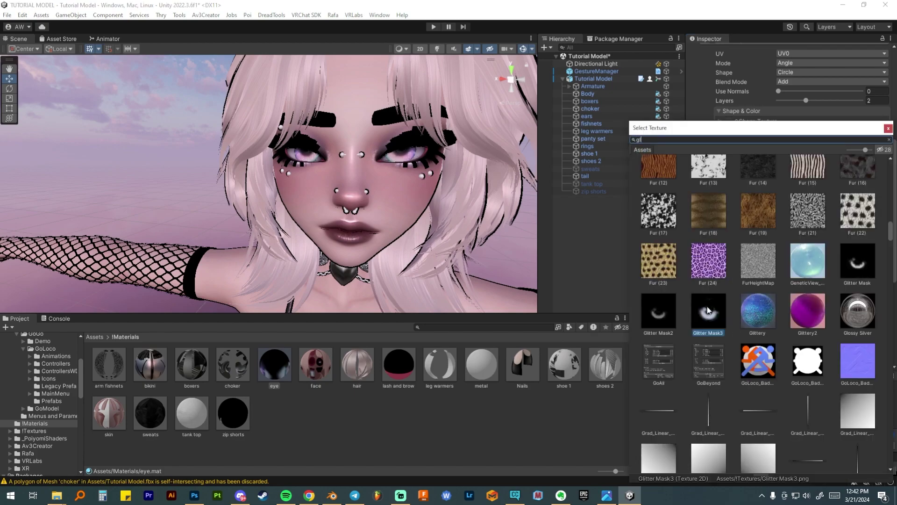
type("it")
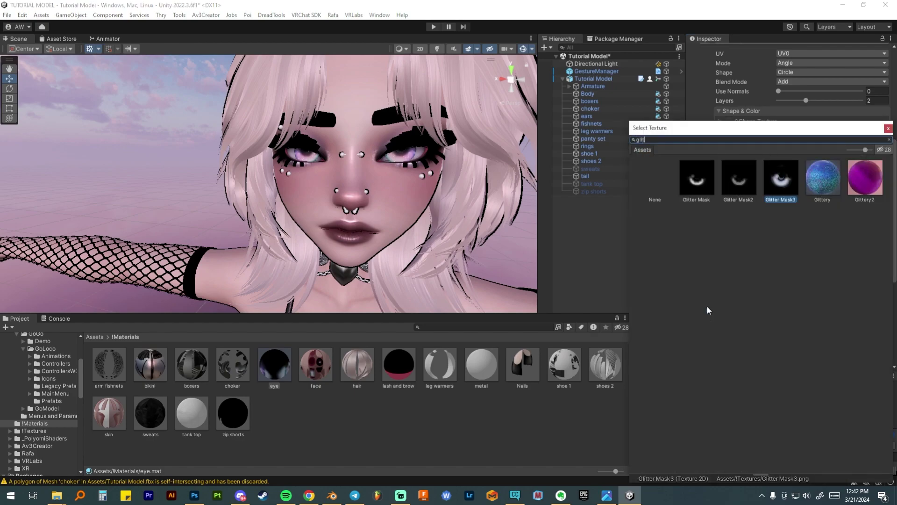
double_click(696, 180)
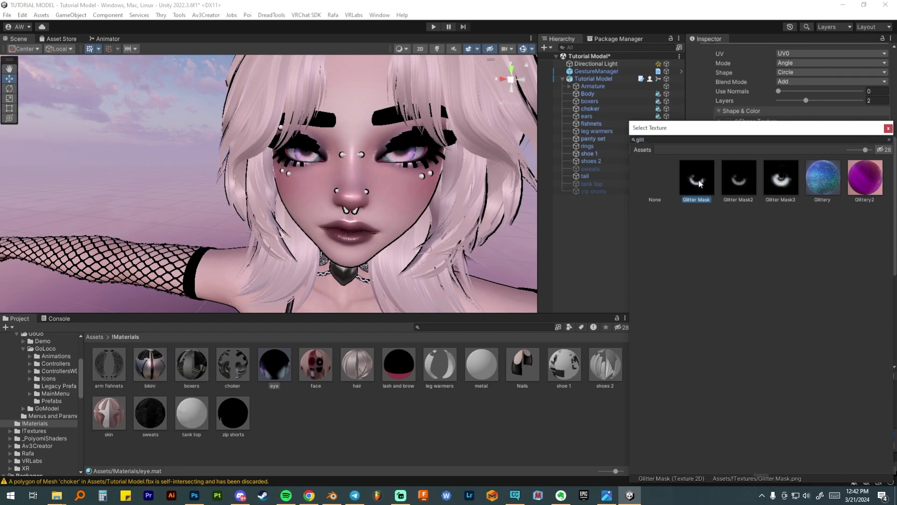
scroll(413, 152, "up", 3)
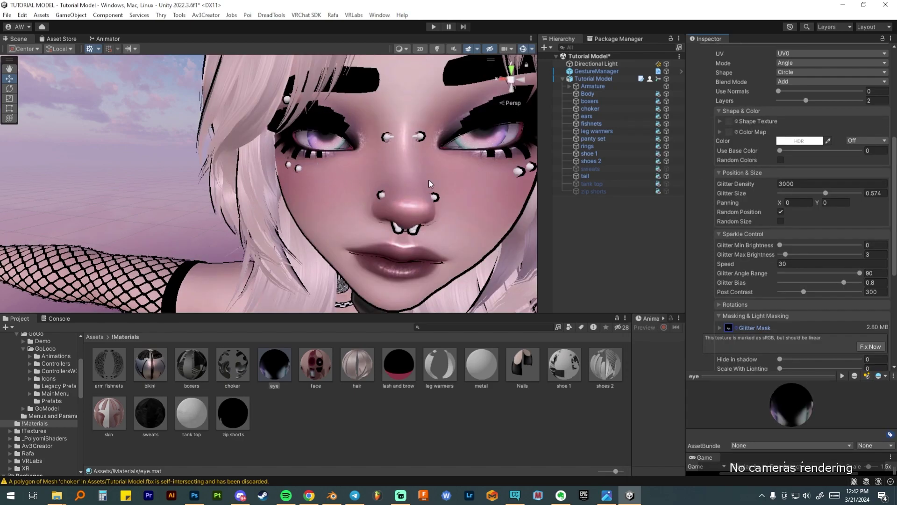
scroll(344, 179, "down", 2)
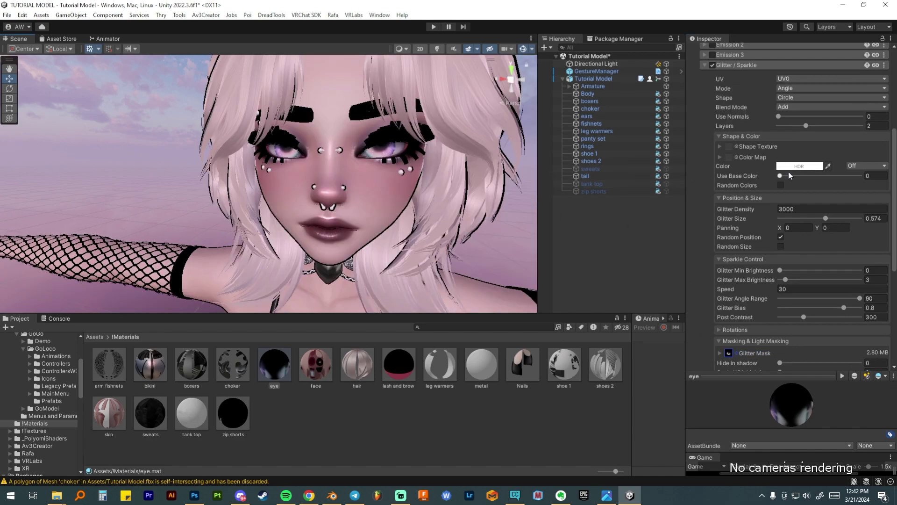
Step: Collapse Glitter / Sparkle, enable Emission 0 and assign an eye mask texture as its Emission Mask
left_click(760, 66)
left_click(713, 147)
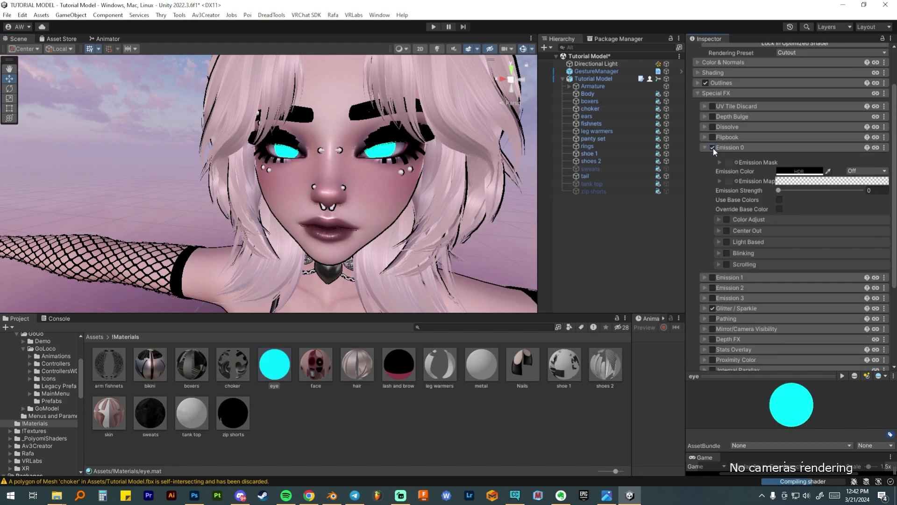
left_click(736, 163)
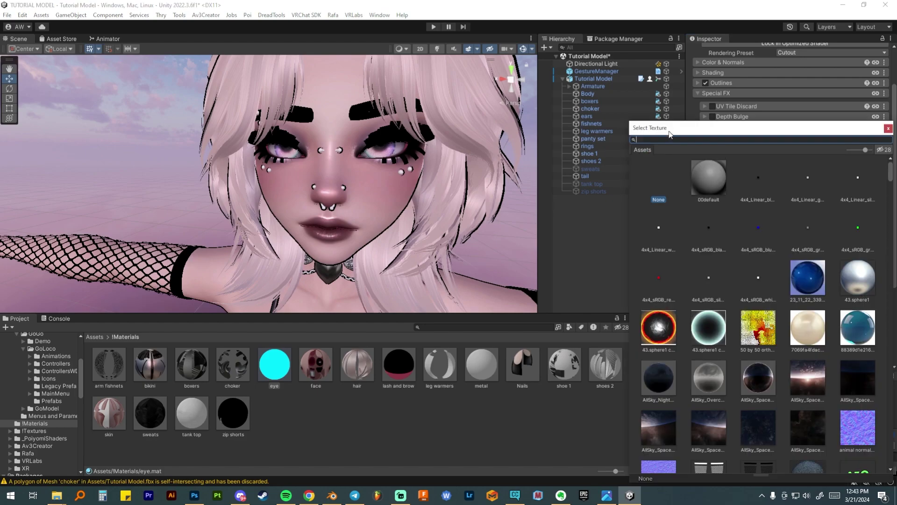
type("mask")
double_click(787, 179)
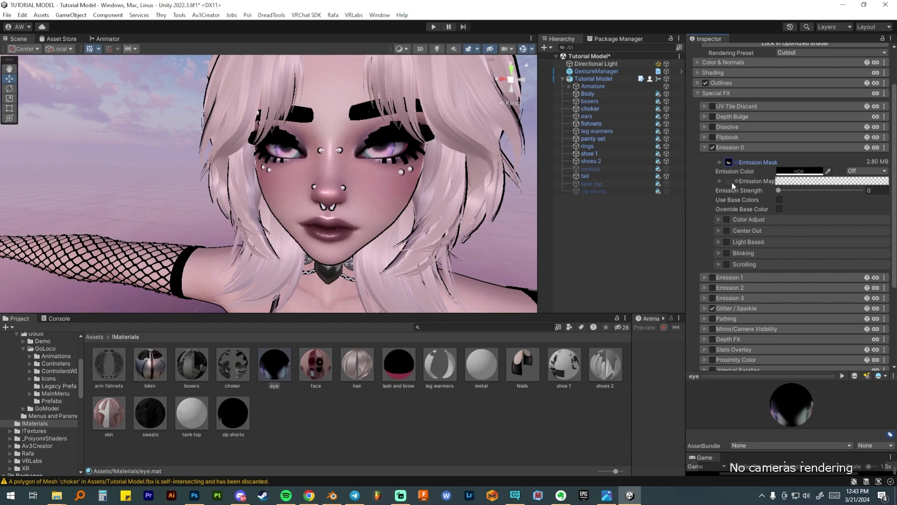
Step: Set the Emission 0 color of the eye material to white and its Emission Strength to 0.3
left_click(807, 171)
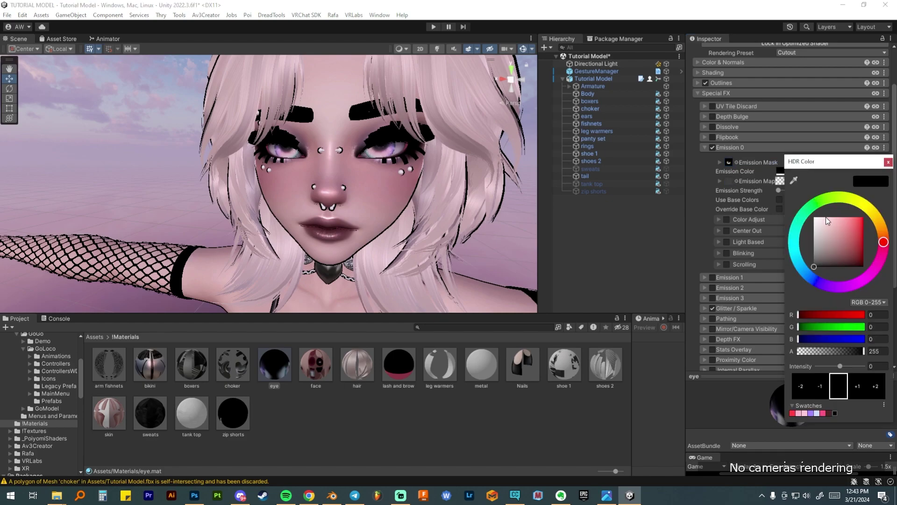
left_click(819, 226)
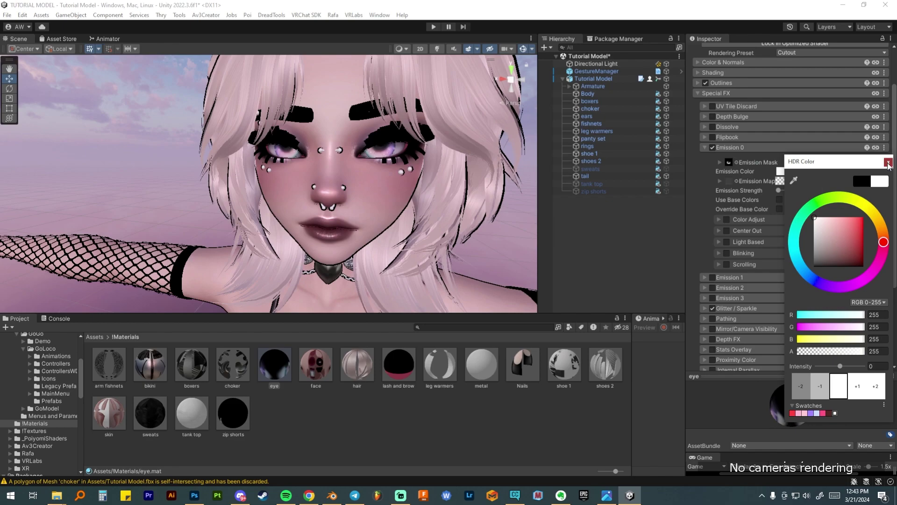
left_click(888, 161)
left_click(869, 190)
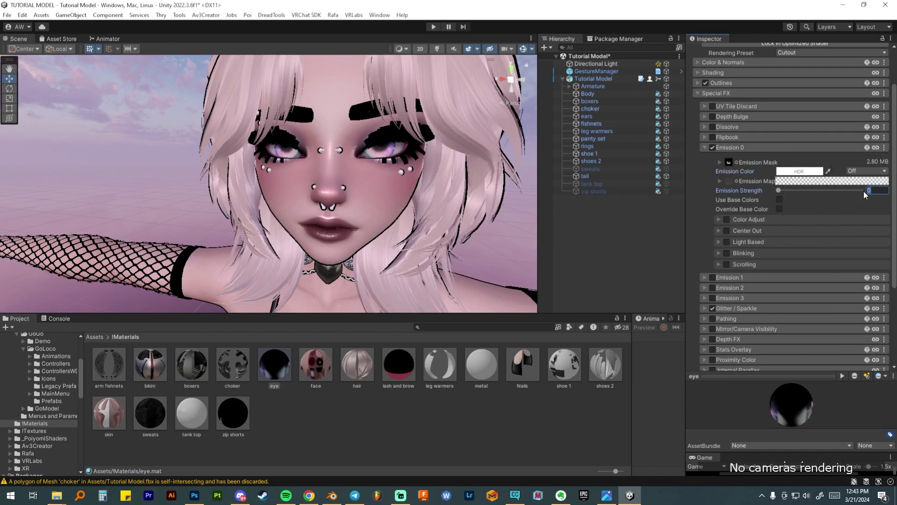
type("2")
key("BackSpace")
type(".3")
key("Return")
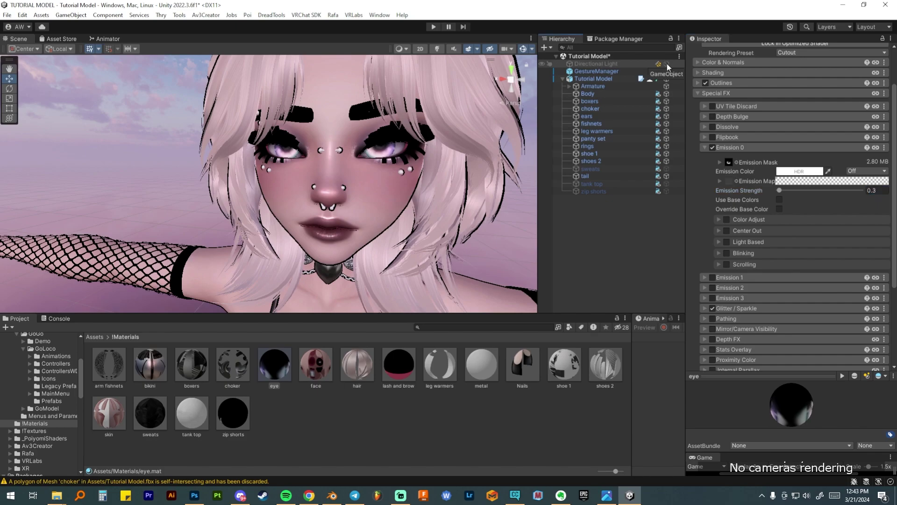
Step: Turn on scene lighting and toggle the Directional Light off and on to check the eye emission
left_click(437, 49)
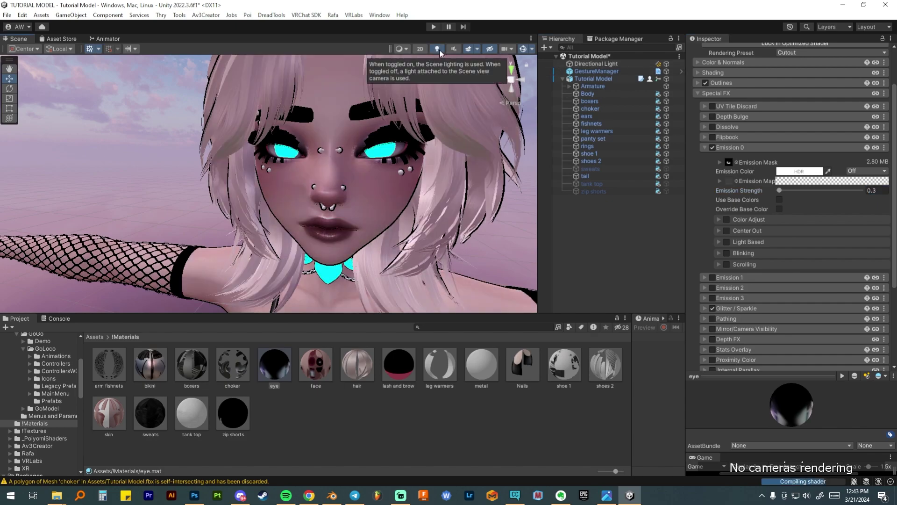
left_click(666, 63)
left_click(665, 63)
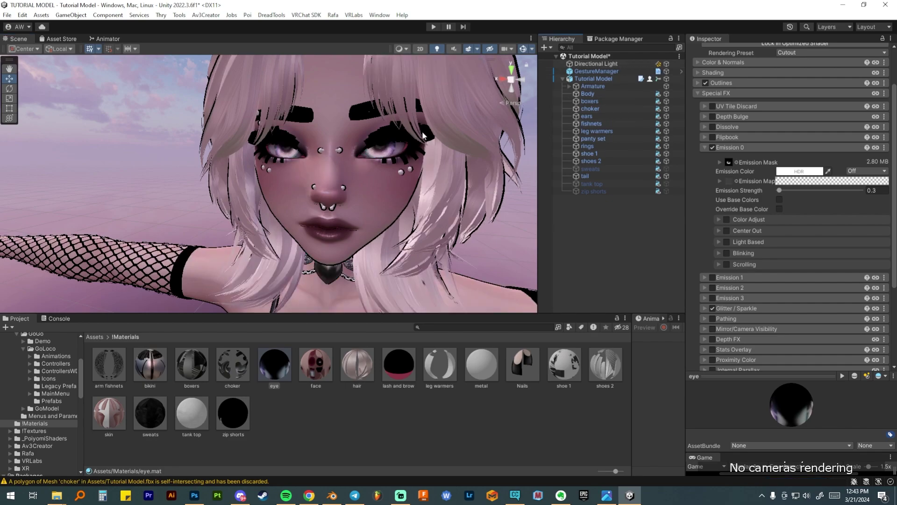
Step: Viewing the scene from above, move the Directional Light away from the avatar to about X 0.02, Y -1.09, Z 3.98
scroll(423, 135, "down", 3)
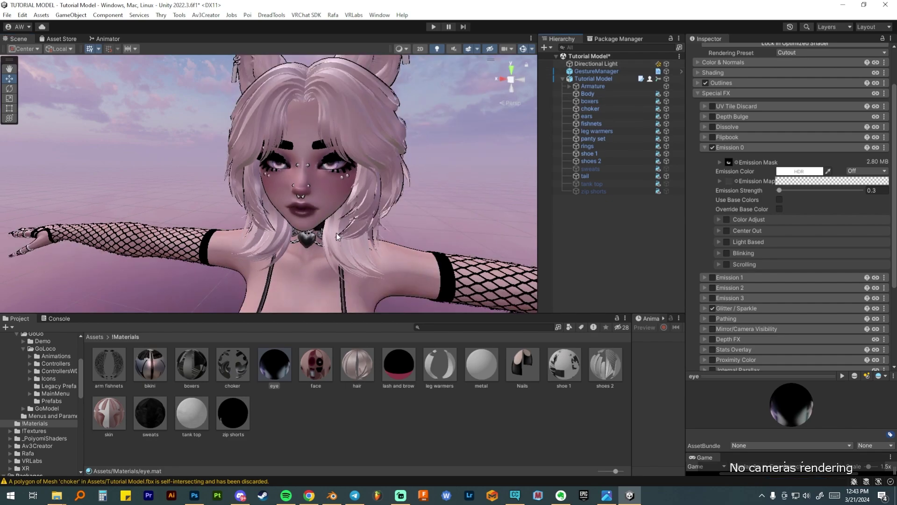
scroll(336, 233, "down", 3)
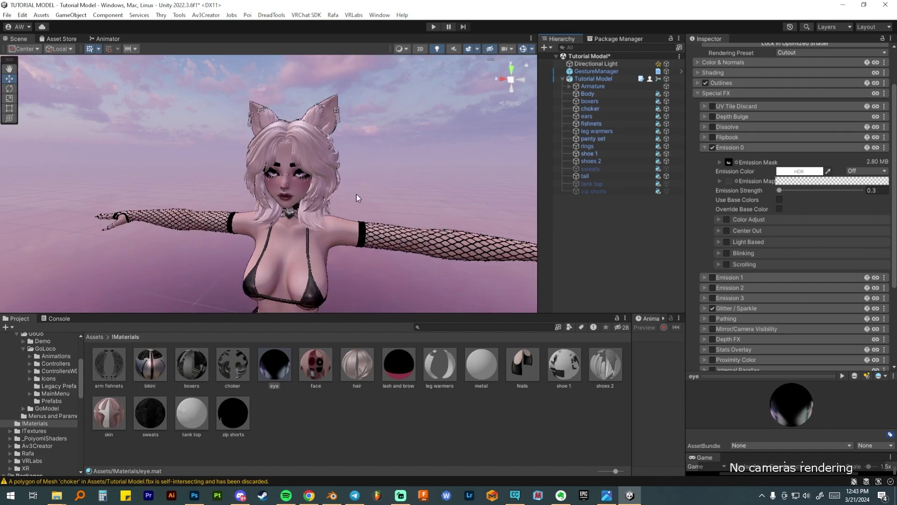
left_click(514, 68)
scroll(282, 111, "down", 2)
middle_click_drag(282, 112, 337, 288)
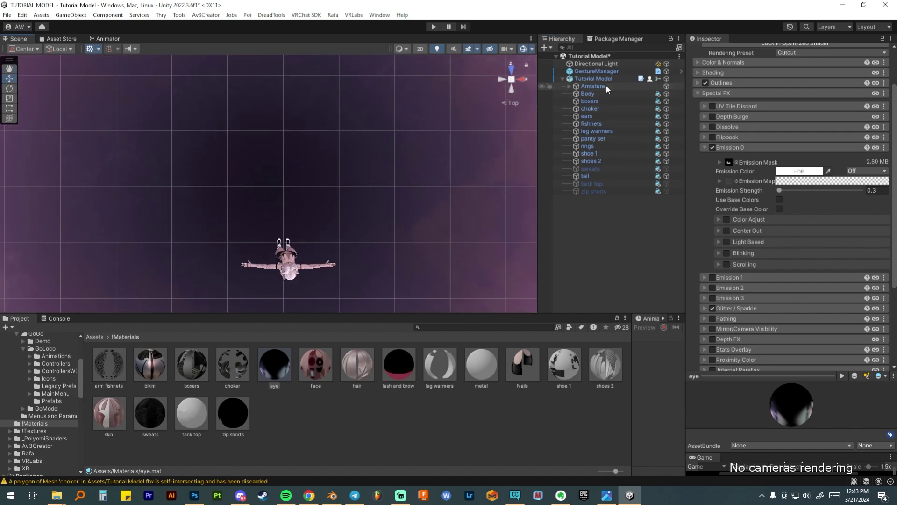
left_click(606, 64)
key("f")
scroll(327, 276, "down", 2)
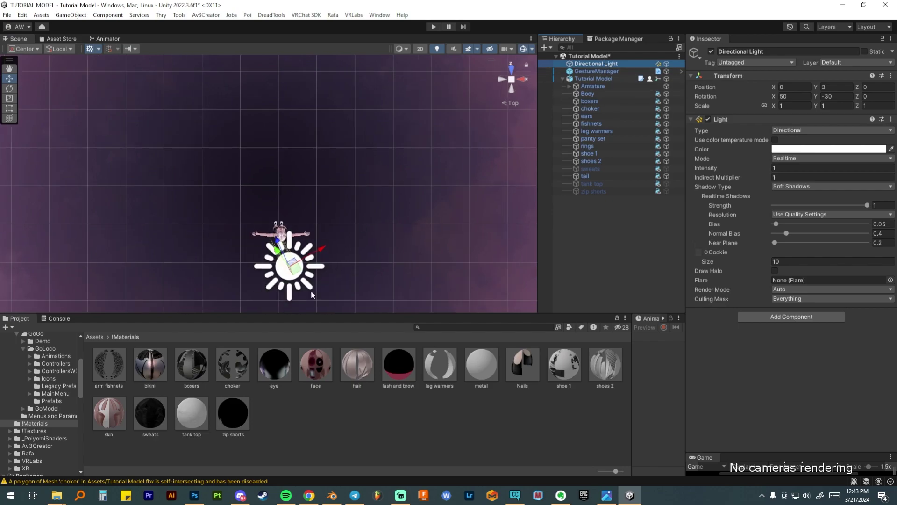
left_click_drag(295, 265, 284, 78)
middle_click_drag(295, 137, 299, 175)
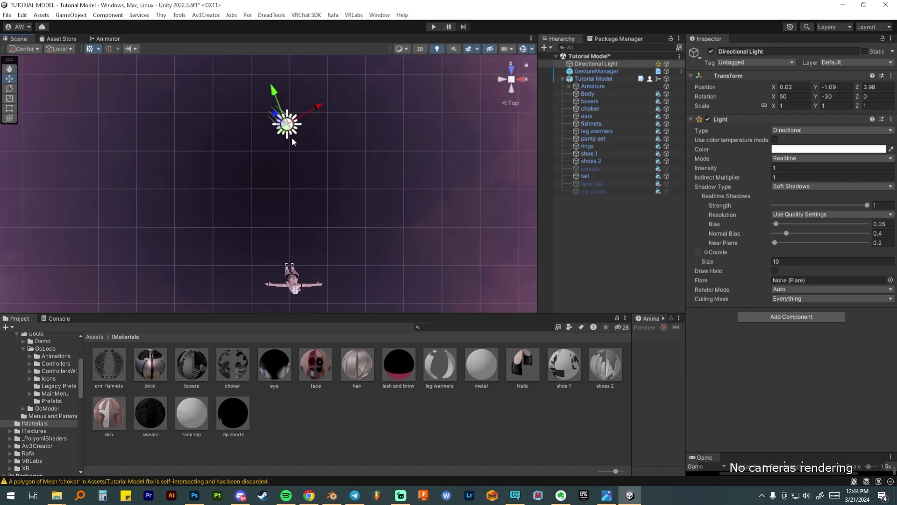
Step: Rotate the Directional Light to about X 13.07, Y -184.35, Z -194.74 so that it points toward the avatar
key("e")
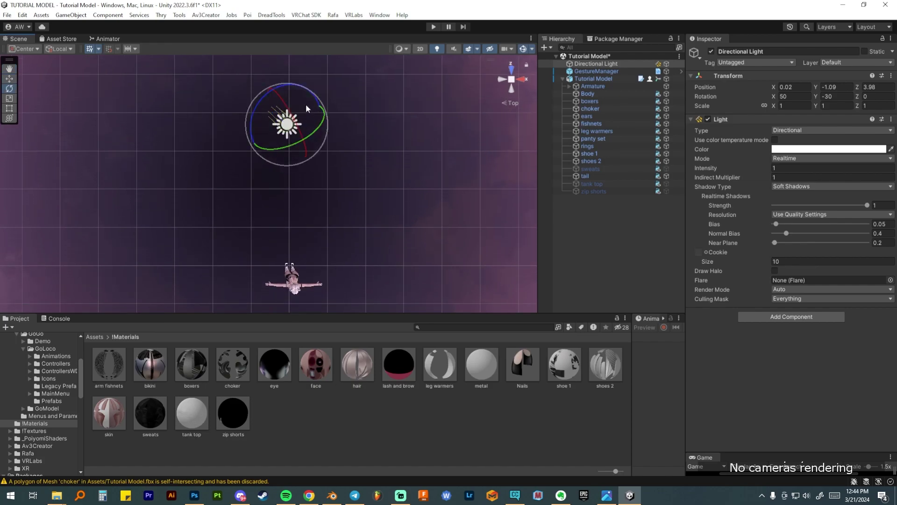
left_click_drag(257, 103, 324, 47)
left_click_drag(303, 153, 270, 110)
left_click_drag(303, 131, 271, 112)
Step: Reposition the Directional Light above and to the side of the avatar, at about X -3.47, Y 2.73, Z -3.31
right_click_drag(383, 180, 209, 140)
key("w")
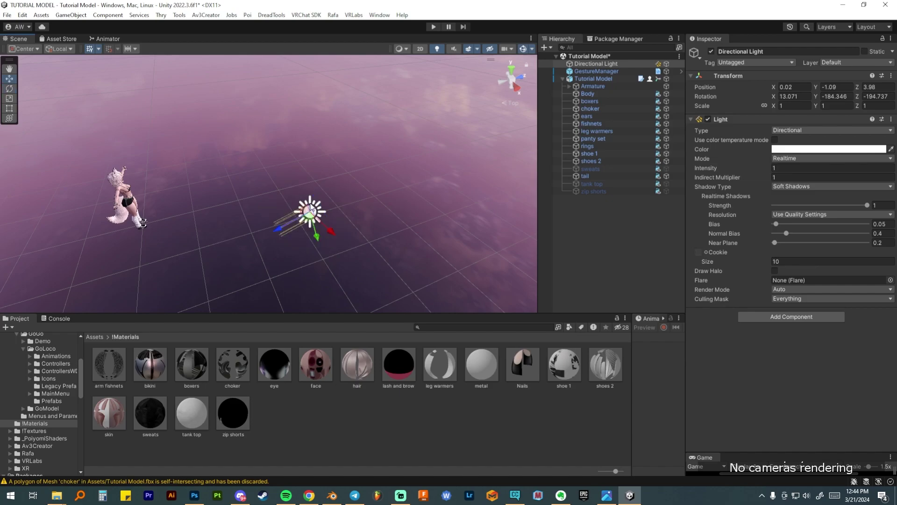
left_click_drag(310, 214, 296, 116)
right_click_drag(303, 121, 172, 163)
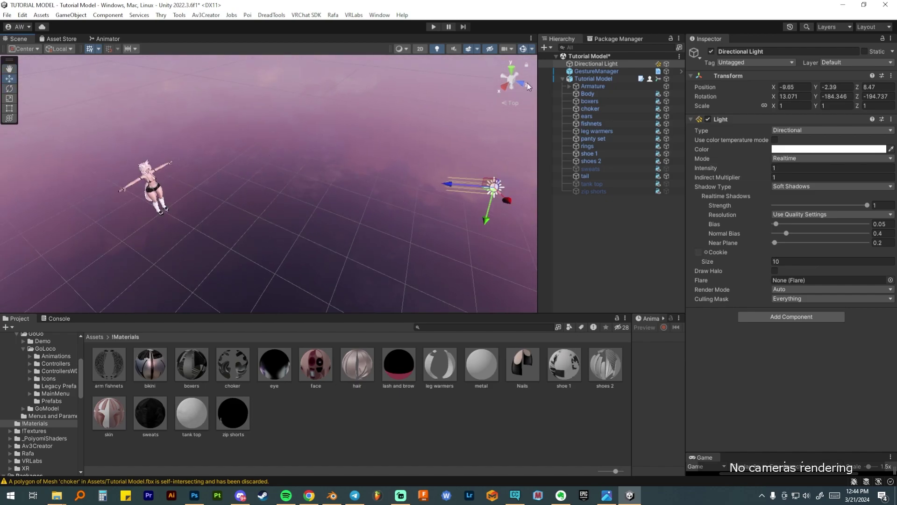
left_click(523, 84)
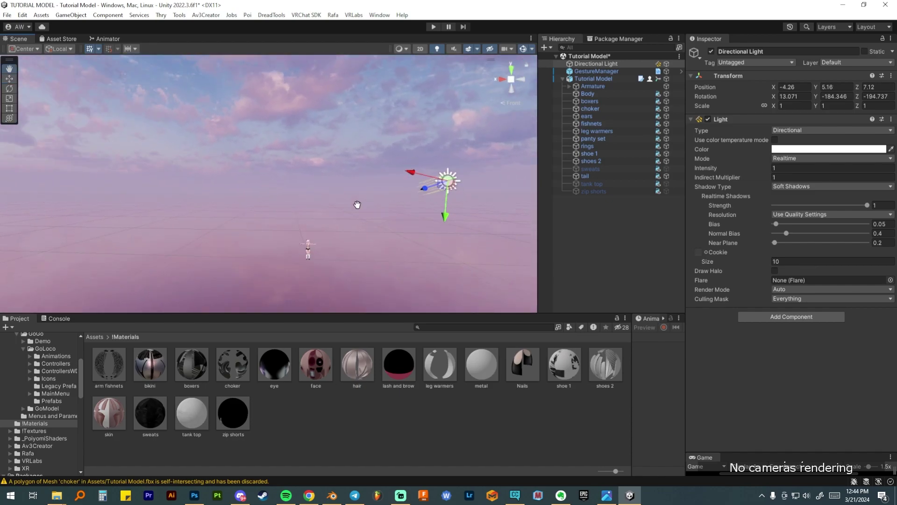
middle_click_drag(355, 201, 346, 165)
scroll(345, 164, "up", 3)
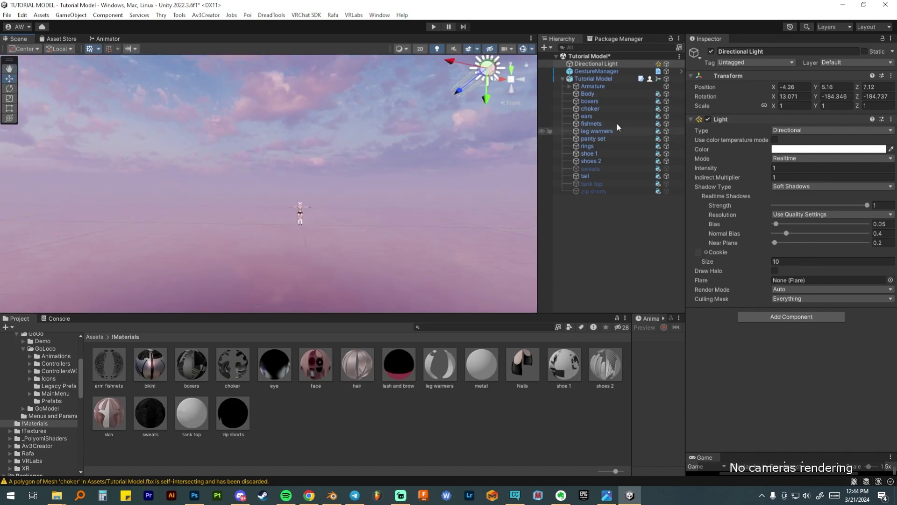
scroll(296, 210, "up", 3)
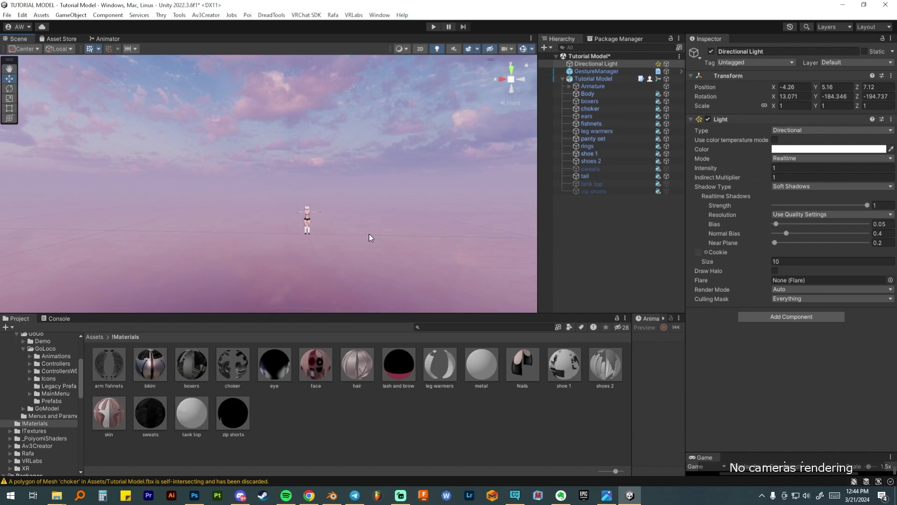
scroll(369, 233, "down", 3)
left_click_drag(461, 88, 315, 208)
scroll(315, 208, "up", 5)
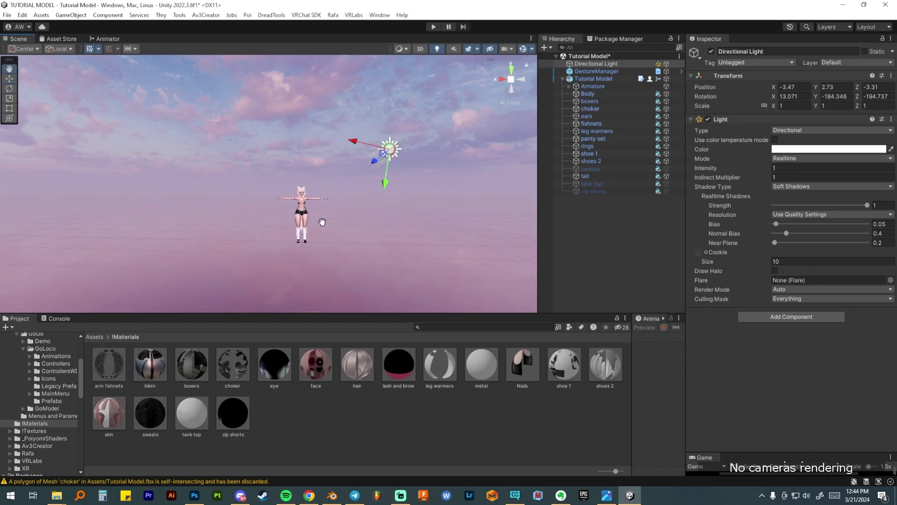
Step: Toggle the scene lighting off and on to compare the avatar, and disable the Directional Light
left_click(435, 49)
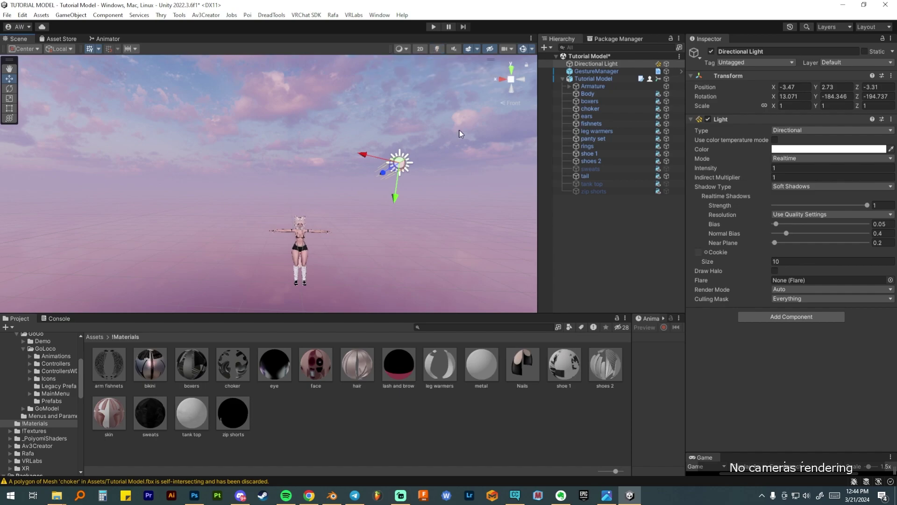
left_click(436, 50)
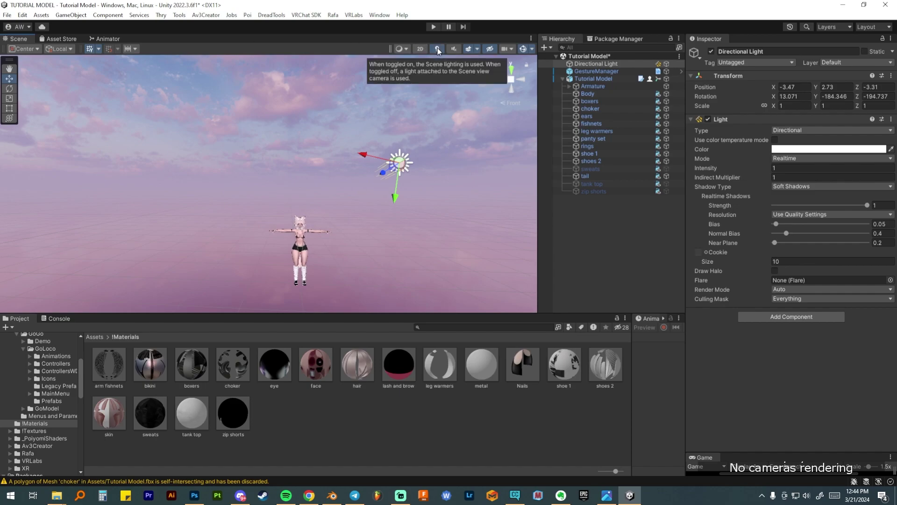
left_click(667, 63)
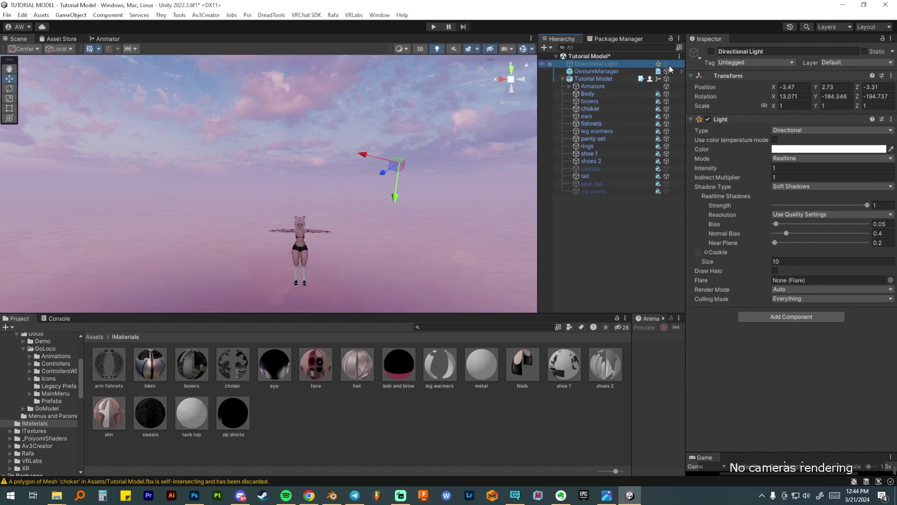
scroll(388, 225, "up", 5)
scroll(388, 224, "up", 5)
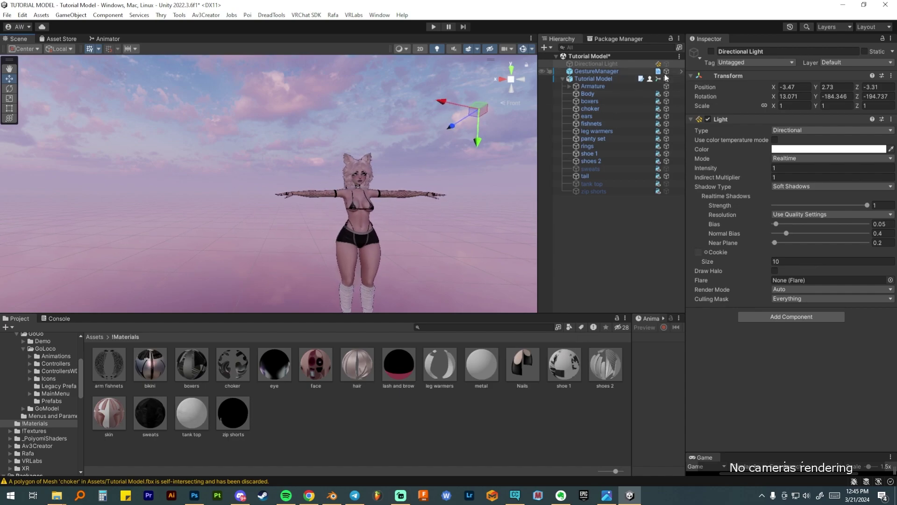
Step: Frame the avatar's Body and examine the face and eye emission up close, toggling the Directional Light for comparison
left_click(594, 92)
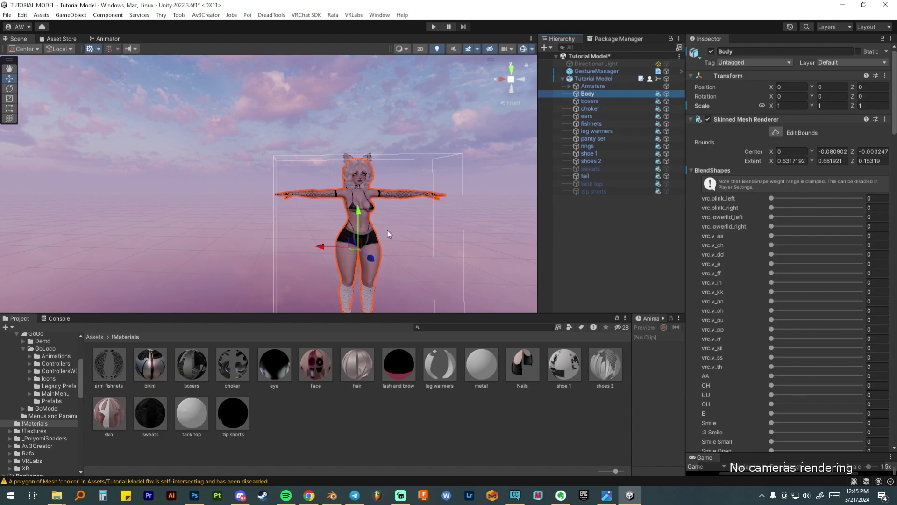
key("f")
scroll(260, 136, "up", 5)
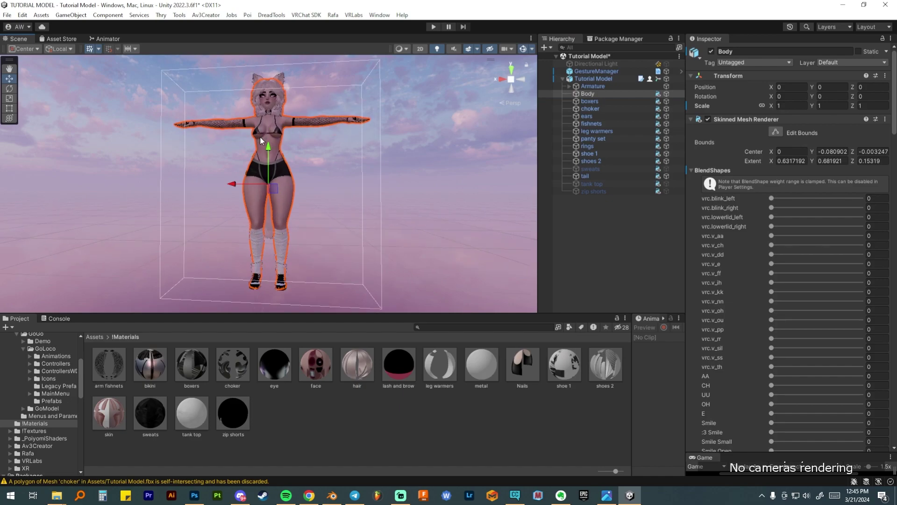
middle_click_drag(263, 138, 273, 196)
scroll(273, 196, "up", 5)
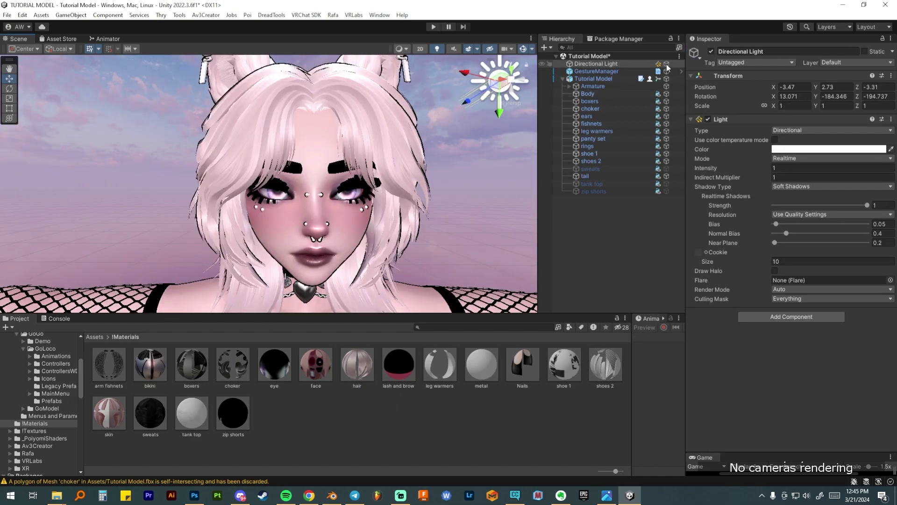
left_click(667, 65)
scroll(397, 250, "up", 4)
scroll(385, 253, "up", 2)
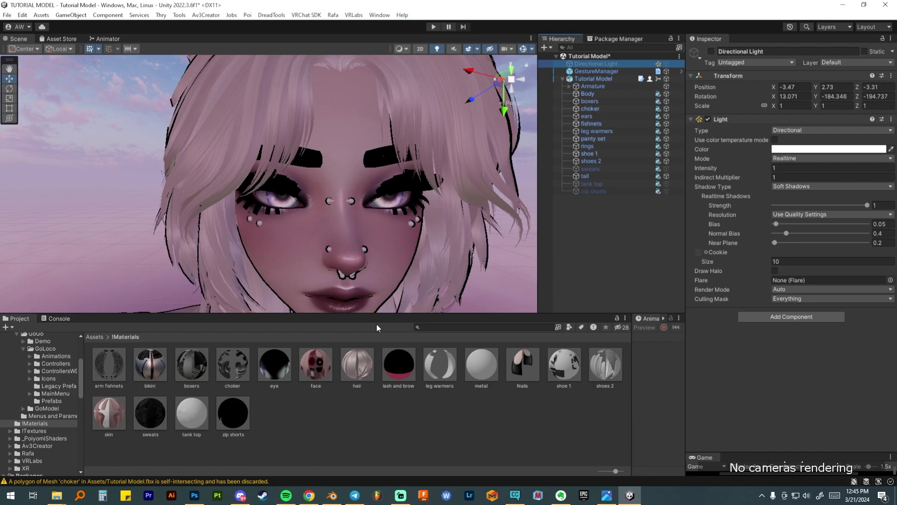
Step: Enable Blinking under Emission 0 of the eye material and set its Emissive Blink Velocity to 2
left_click(276, 365)
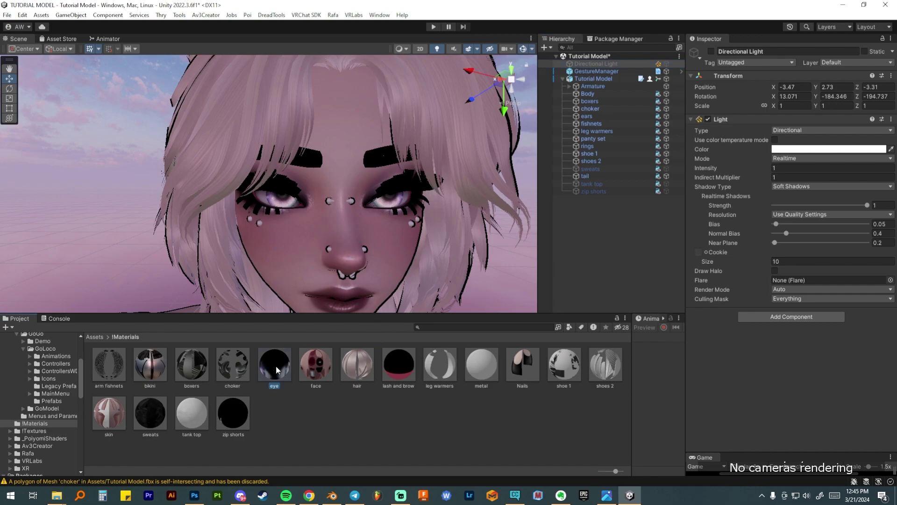
scroll(790, 321, "down", 3)
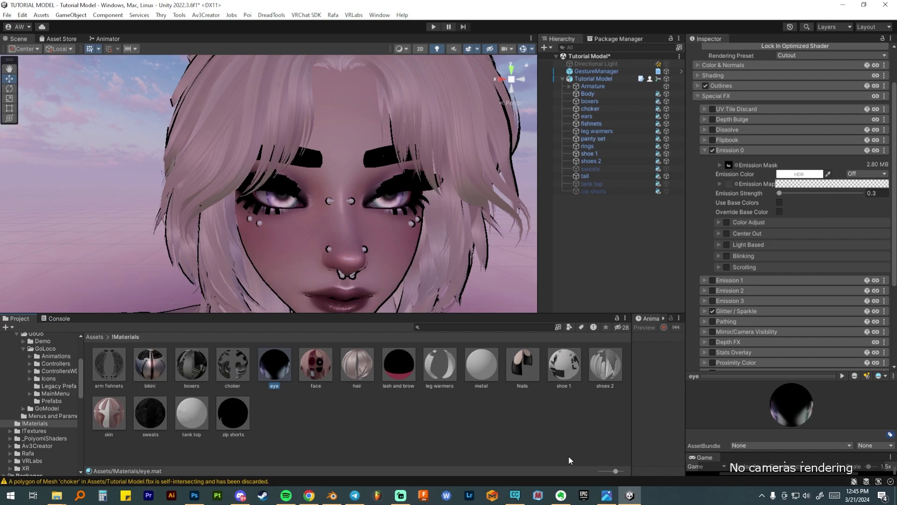
left_click(726, 256)
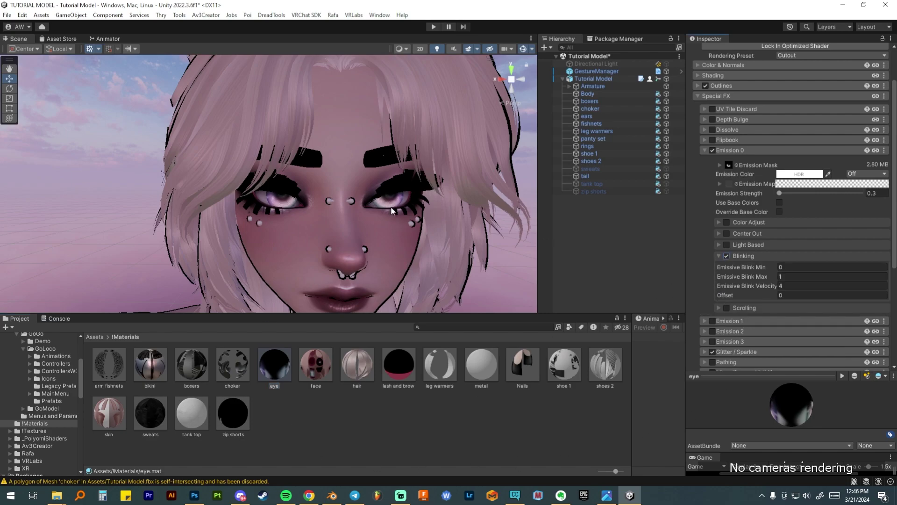
left_click(789, 288)
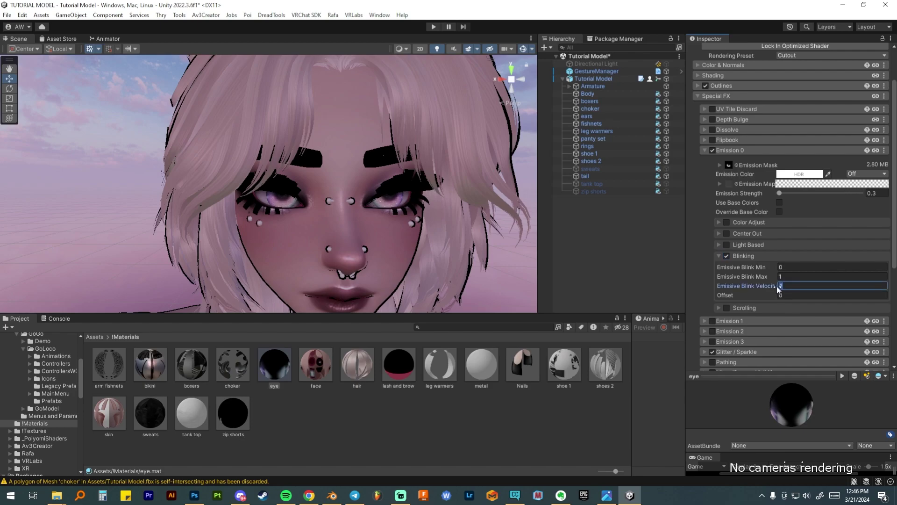
type("2")
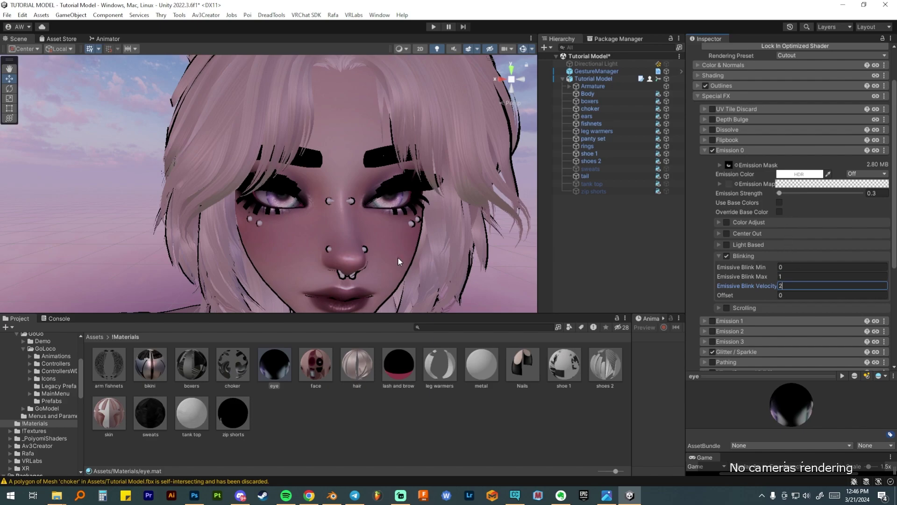
Step: Collapse the eye material's Emission 0 and Special FX sections and inspect the blinking eyes on the avatar
scroll(397, 257, "down", 3)
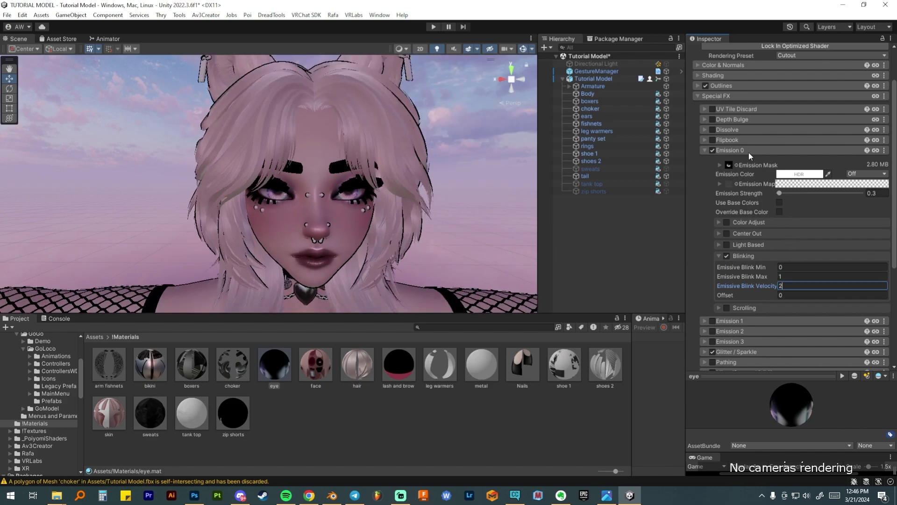
left_click(749, 152)
left_click(739, 96)
scroll(423, 207, "down", 1)
right_click_drag(422, 207, 352, 213)
middle_click_drag(352, 214, 301, 183)
scroll(301, 182, "up", 2)
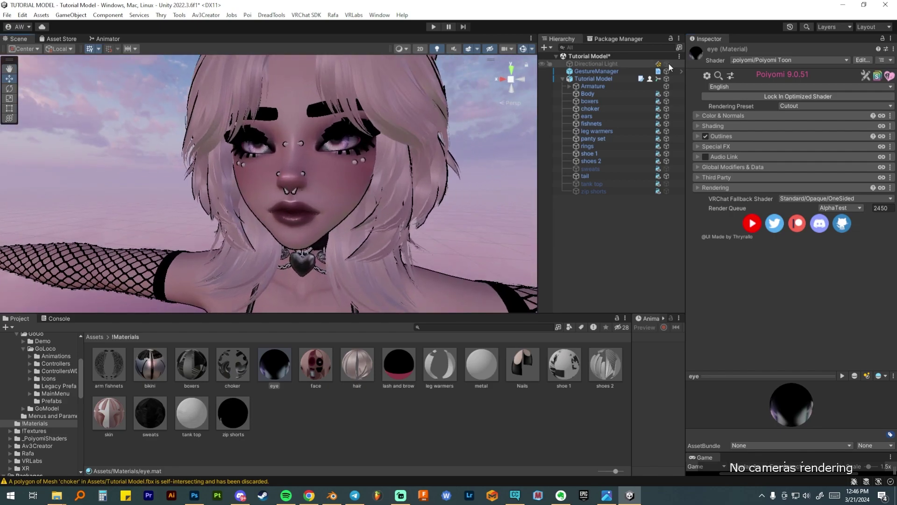
Step: Turn off the scene lighting and frame the avatar's head and shoulders from the front
left_click(437, 49)
scroll(427, 168, "down", 5)
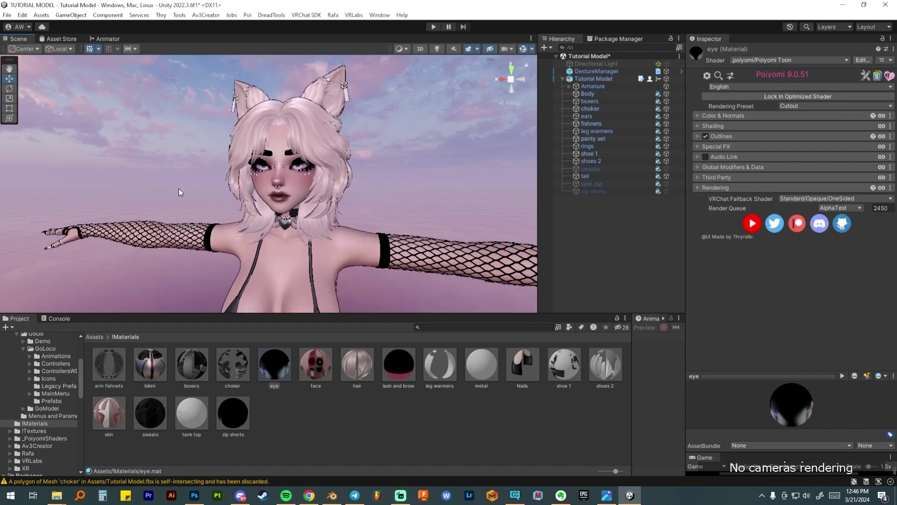
middle_click_drag(284, 258, 293, 220)
scroll(293, 221, "up", 2)
right_click_drag(293, 221, 318, 407)
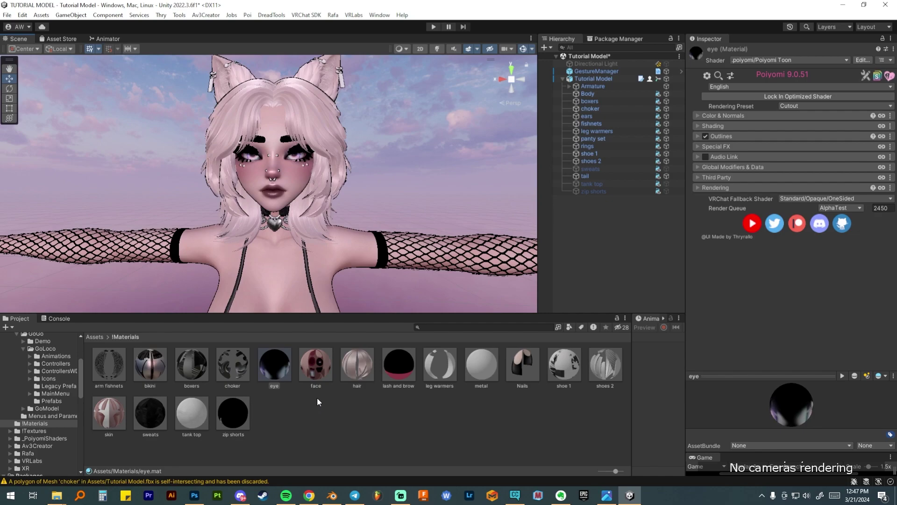
Step: Select the face and skin materials together and enable Rim Lighting 0 in their Shading settings
left_click(316, 367)
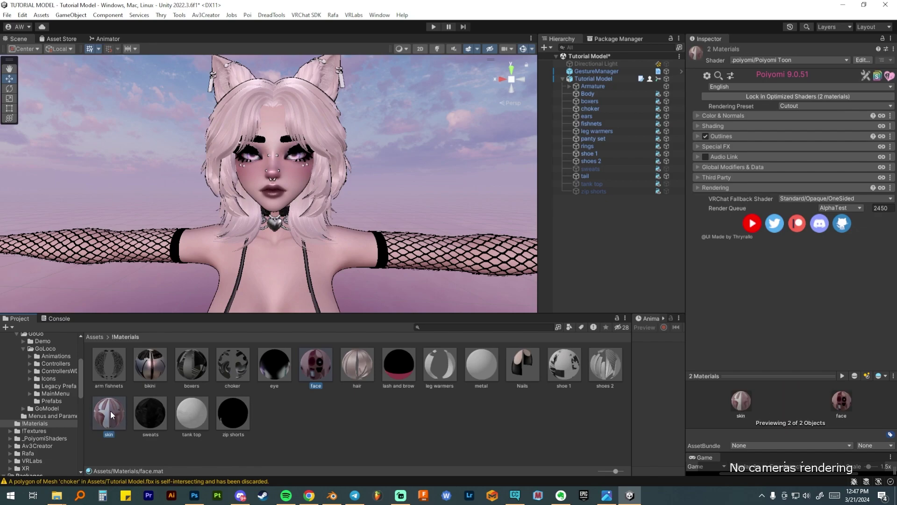
mouse_move(327, 238)
middle_mouse_down()
mouse_move(324, 250)
mouse_move(327, 167)
mouse_move(320, 238)
middle_mouse_up()
scroll(321, 238, "up", 2)
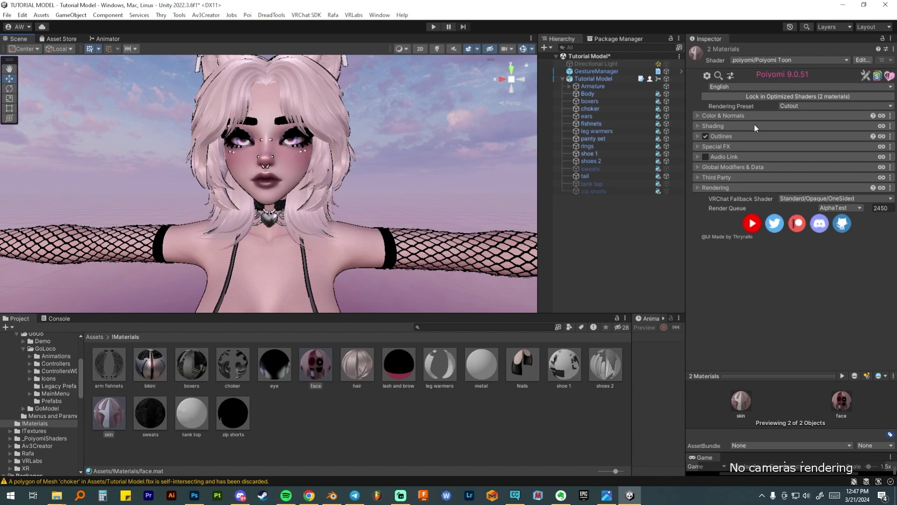
left_click(744, 114)
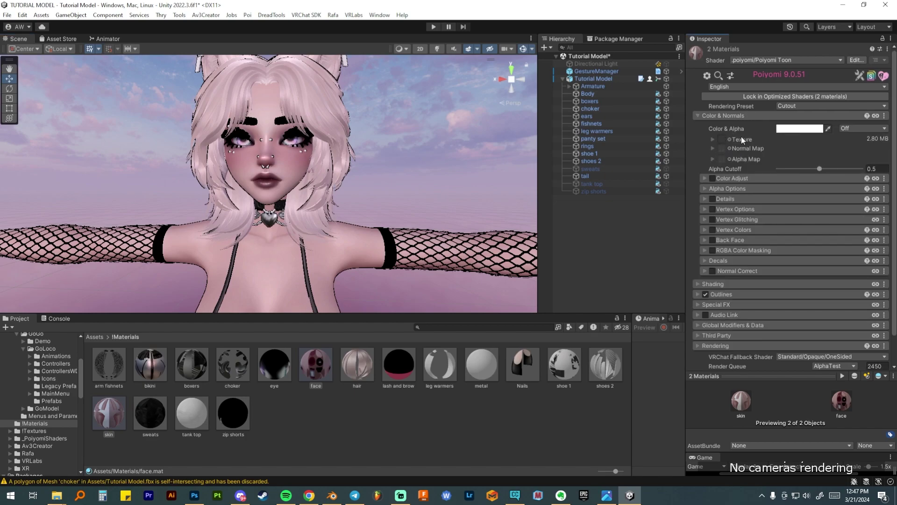
left_click(736, 116)
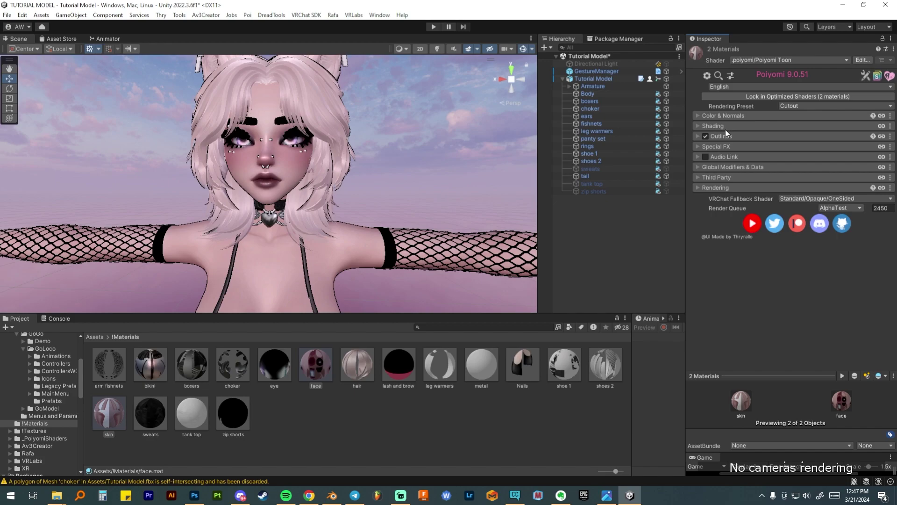
left_click(724, 128)
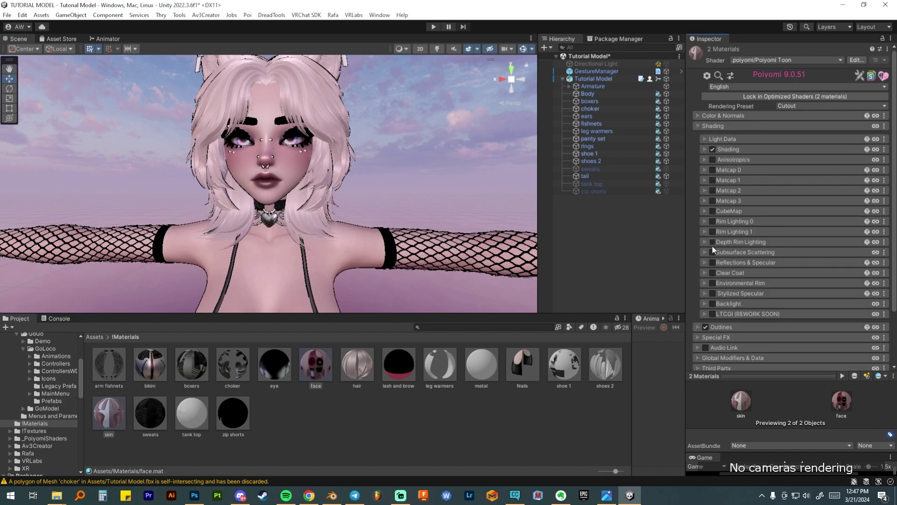
left_click(712, 222)
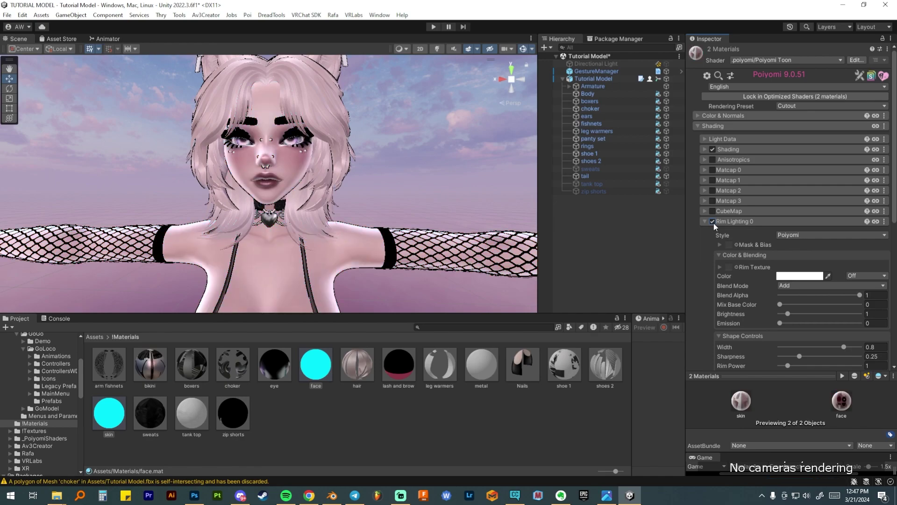
Step: Set the Rim Lighting 0 color to a dark pinkish red and its Mix Base Color to 0.572
left_click(798, 278)
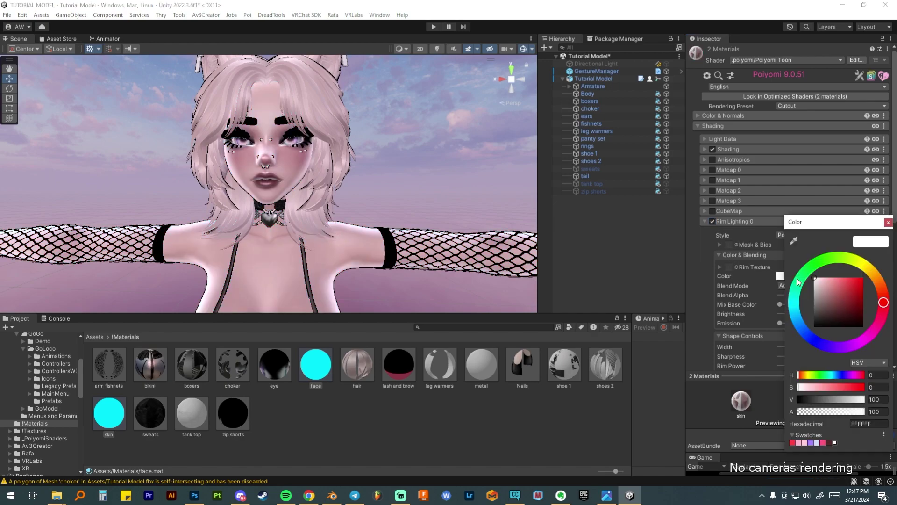
left_click_drag(884, 306, 887, 308)
mouse_move(844, 290)
left_mouse_down()
mouse_move(859, 306)
mouse_move(855, 299)
left_mouse_up()
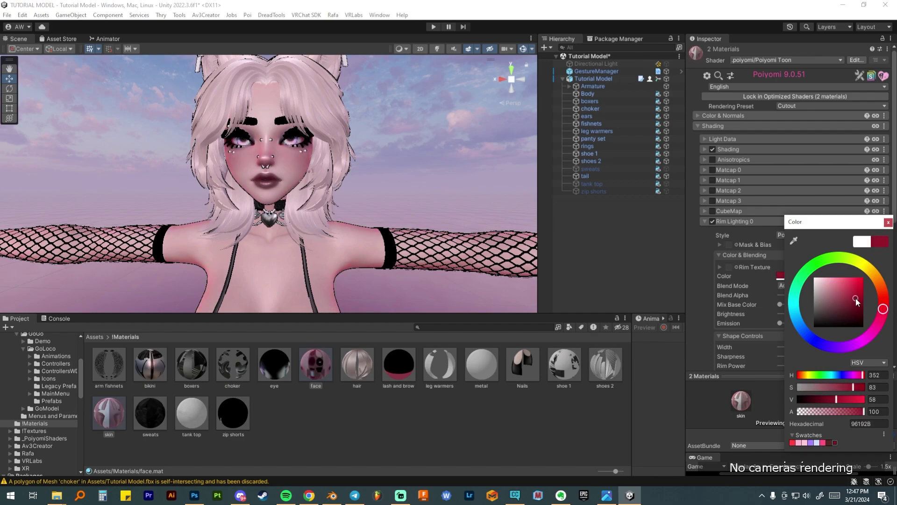
left_click(780, 275)
left_click(889, 253)
left_click_drag(780, 305, 826, 311)
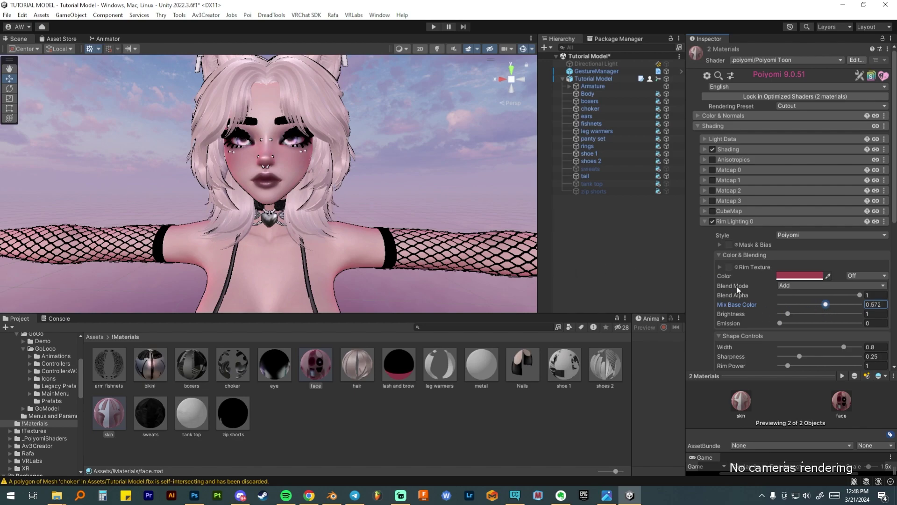
Step: Set the rim light's Sharpness to 0.081 and its Width to 0.351
scroll(740, 282, "down", 1)
mouse_move(800, 330)
left_mouse_down()
mouse_move(779, 334)
mouse_move(786, 334)
left_mouse_up()
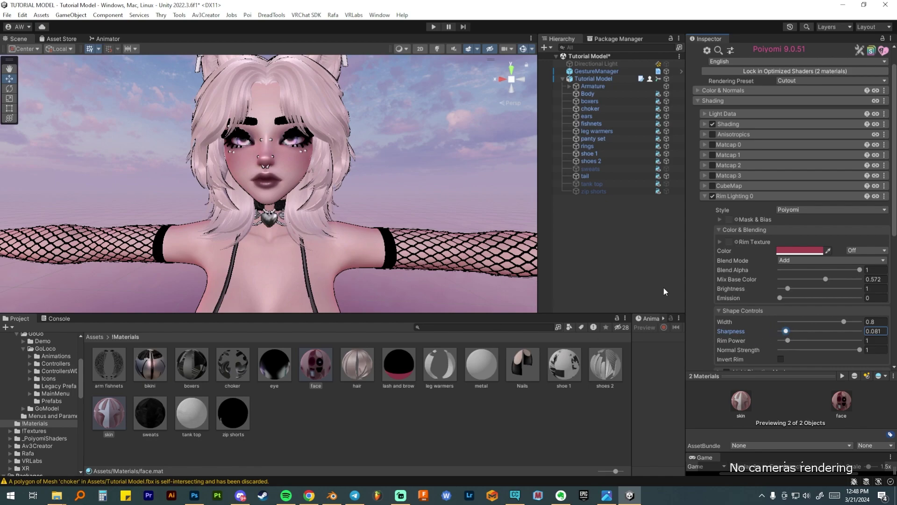
left_click_drag(845, 322, 805, 317)
scroll(318, 239, "down", 3)
middle_click_drag(324, 249, 283, 251)
scroll(369, 249, "up", 2)
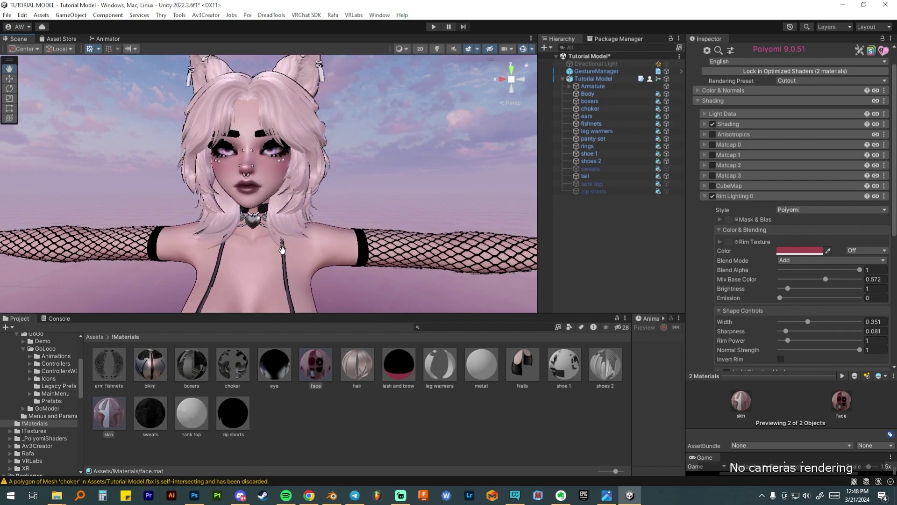
Step: Raise the rim light's Mix Base Color to 0.846 and collapse Rim Lighting 0
scroll(283, 254, "up", 3)
scroll(282, 251, "up", 1)
left_click_drag(827, 278, 841, 282)
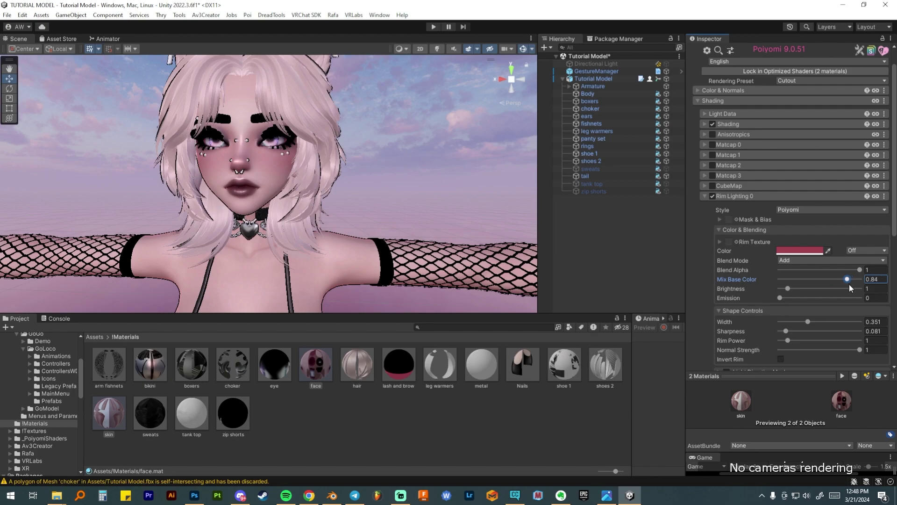
scroll(222, 256, "down", 2)
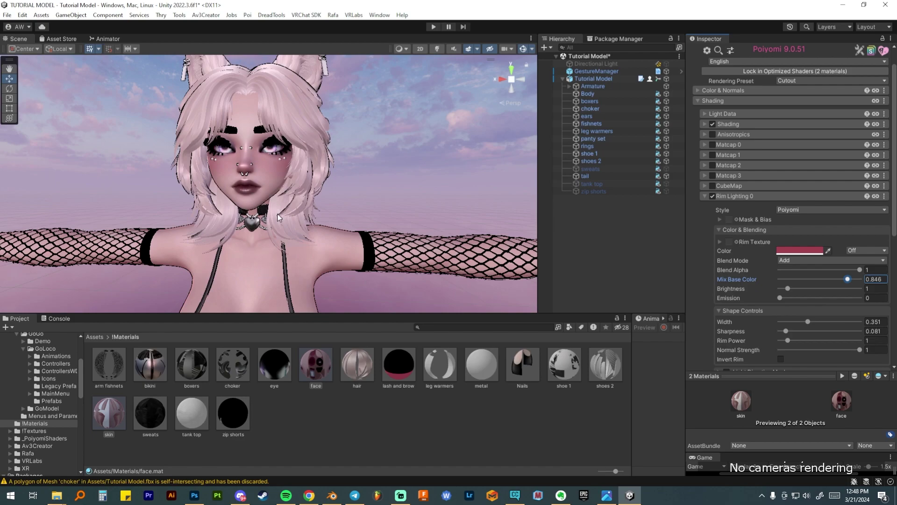
scroll(713, 136, "down", 1)
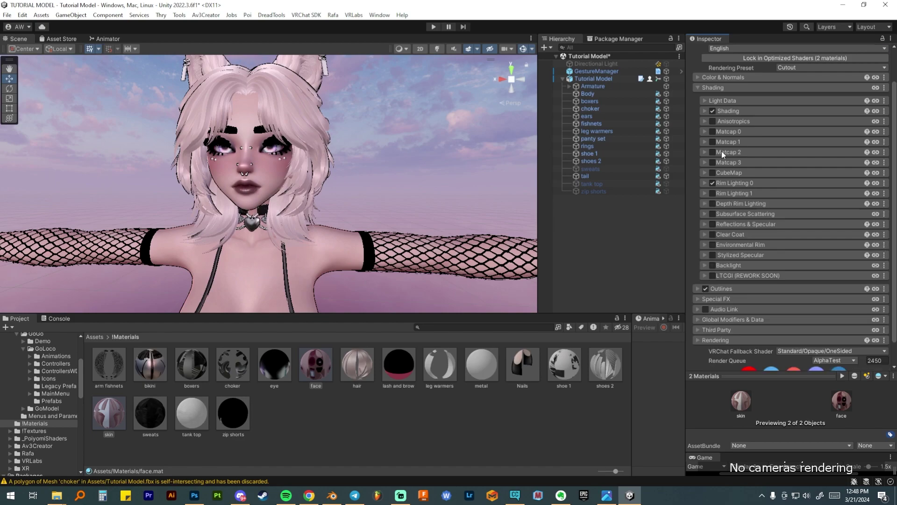
Step: Enable Matcap 0 on face and skin with Replace 0 and Multiply 1, and assign a matcap texture found by searching "sk"
left_click(713, 130)
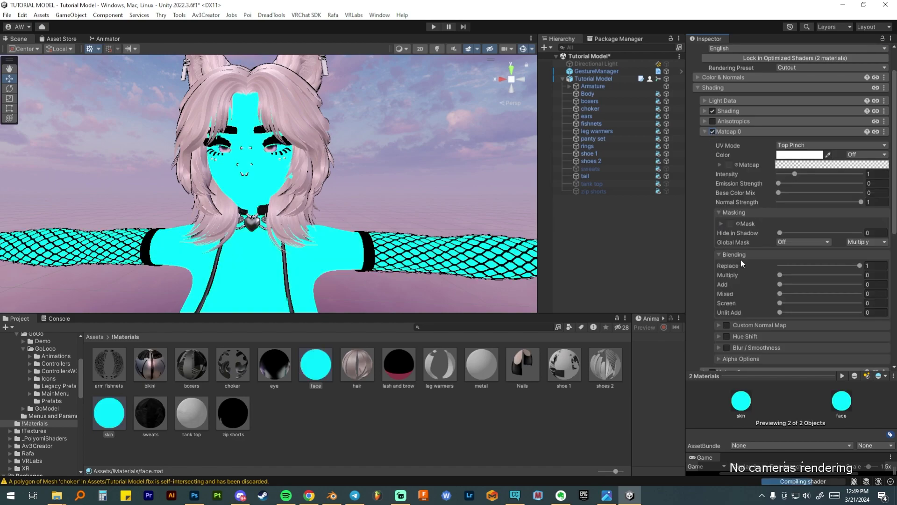
left_click_drag(784, 267, 868, 284)
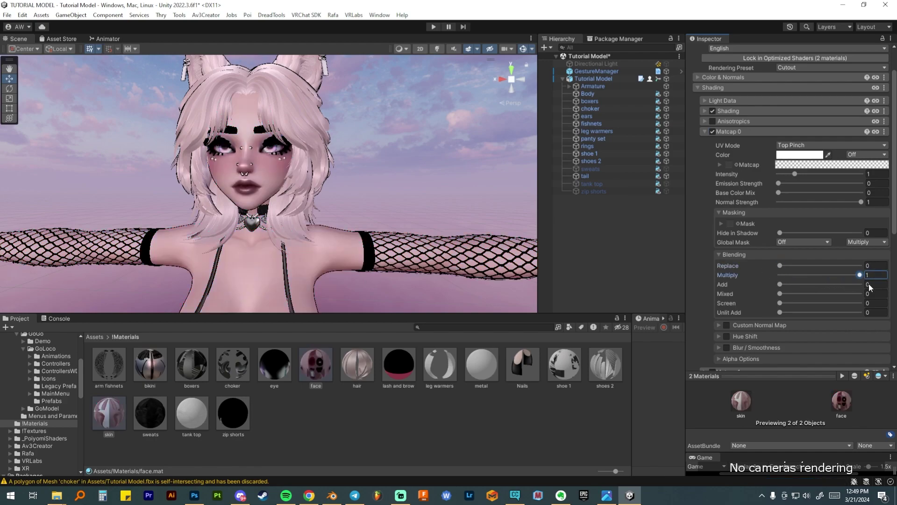
left_click(737, 164)
type("sk")
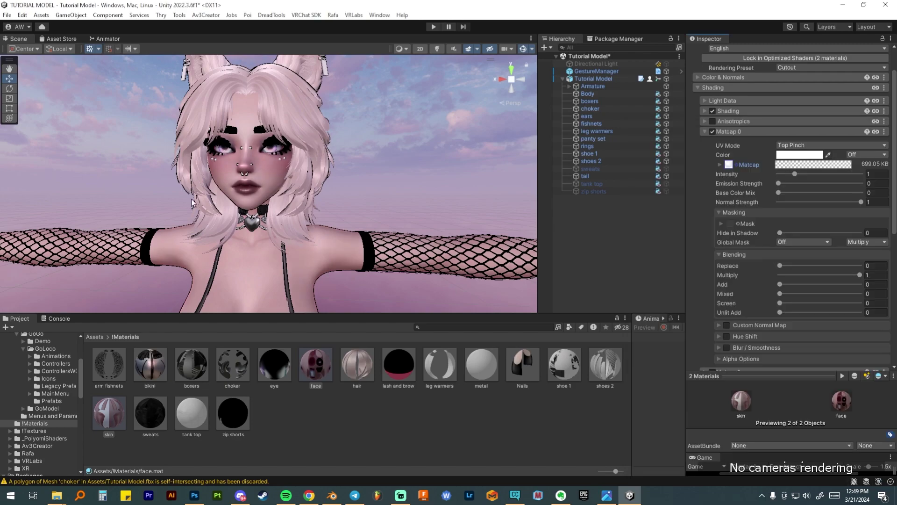
mouse_move(290, 235)
middle_mouse_down()
mouse_move(276, 109)
mouse_move(256, 211)
mouse_move(279, 217)
mouse_move(281, 236)
middle_mouse_up()
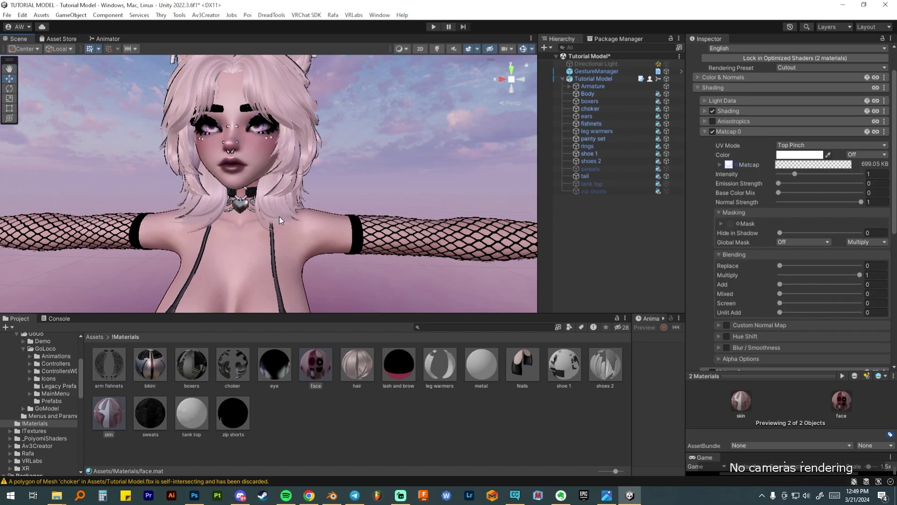
scroll(279, 217, "up", 1)
scroll(281, 236, "down", 2)
left_click(729, 132)
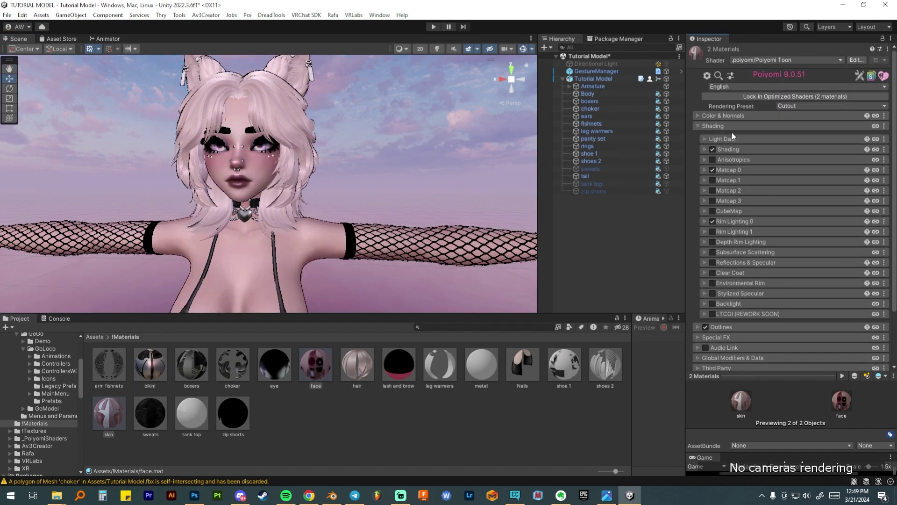
Step: Assign the "skin normal" texture as the Normal Map of both materials and fix its import type as a normal map
left_click(733, 116)
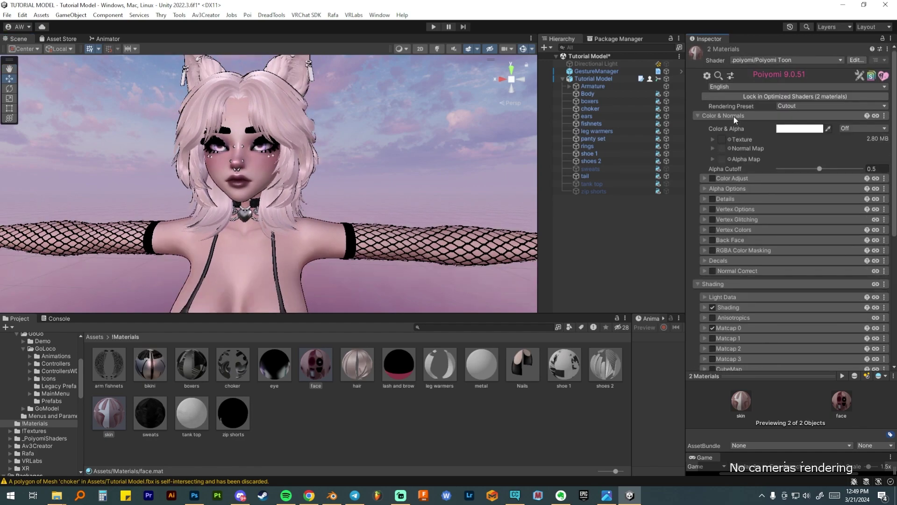
left_click(730, 147)
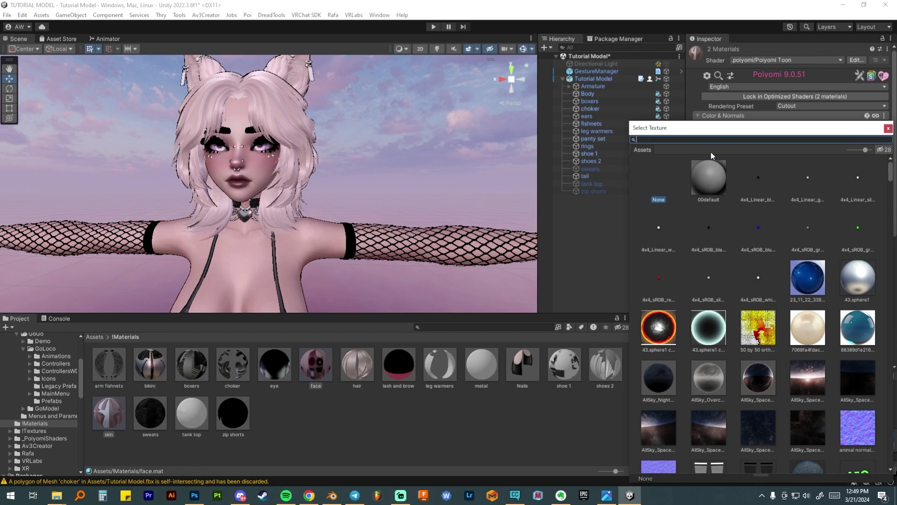
type("skin")
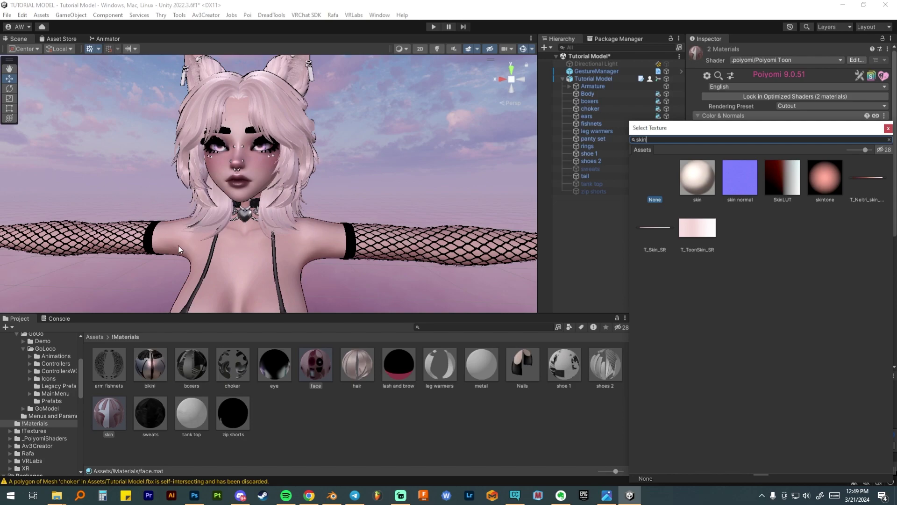
double_click(743, 176)
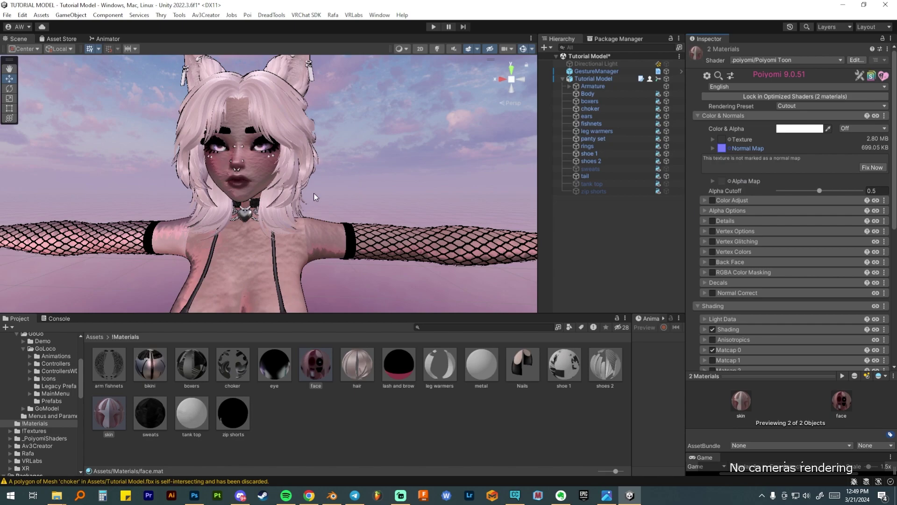
left_click(867, 167)
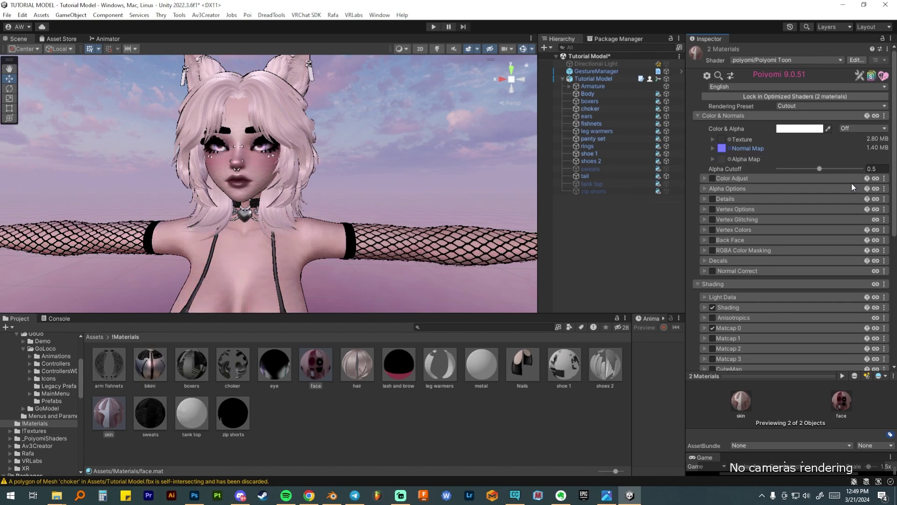
Step: Set the face material's Normal Map tiling to 15 in X and Y and check the cheek up close
middle_click_drag(265, 226, 268, 201)
left_click(308, 363)
scroll(273, 217, "up", 5)
scroll(272, 224, "up", 6)
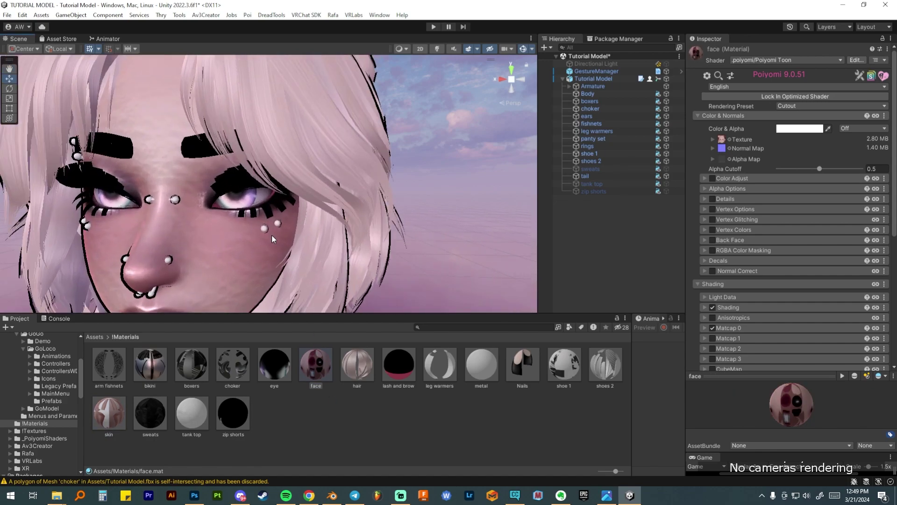
scroll(281, 200, "up", 2)
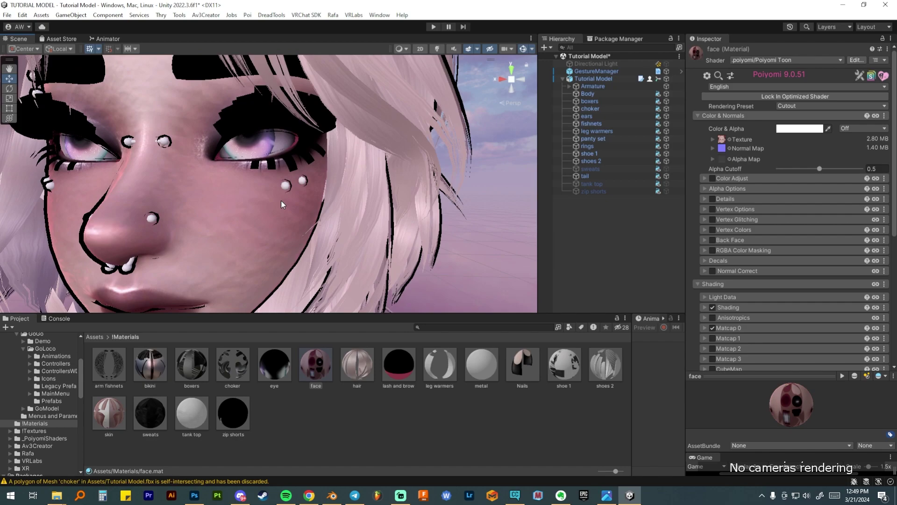
left_click(712, 148)
left_click(818, 159)
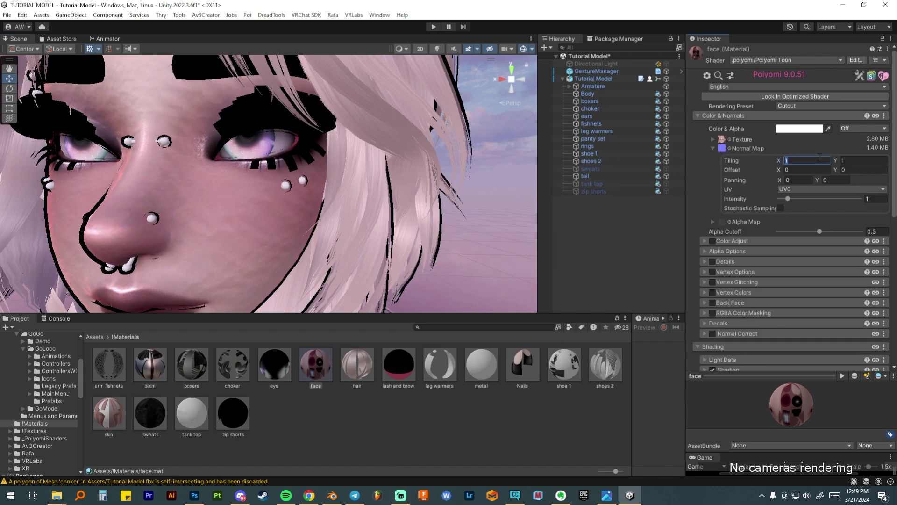
left_click(868, 163)
type("15")
scroll(214, 222, "up", 5)
middle_click_drag(214, 222, 224, 192)
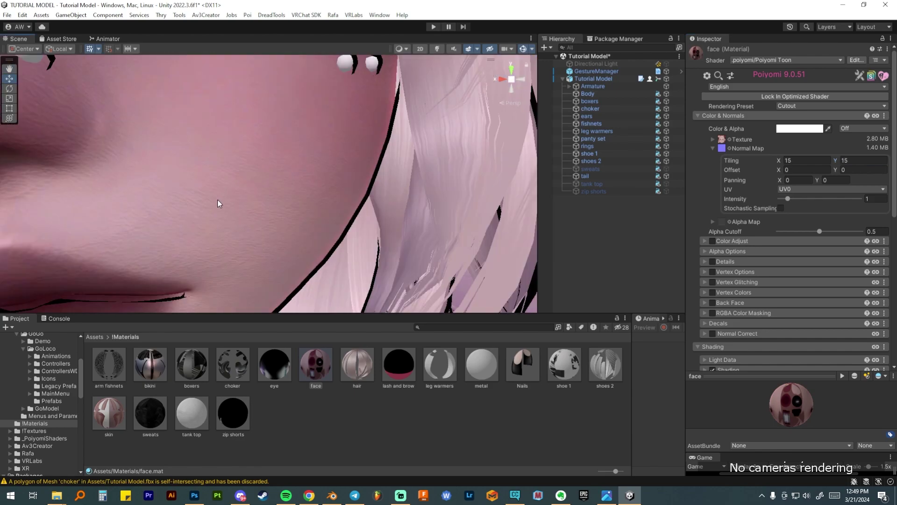
Step: Set the face Normal Map tiling to 17 in X and Y and its Intensity to 0.65
left_click(785, 160)
type("17")
left_click(845, 161)
left_click_drag(788, 198, 785, 206)
scroll(277, 192, "down", 5)
scroll(273, 189, "down", 3)
middle_click_drag(284, 154, 310, 170)
scroll(309, 171, "up", 5)
middle_click_drag(229, 176, 163, 187)
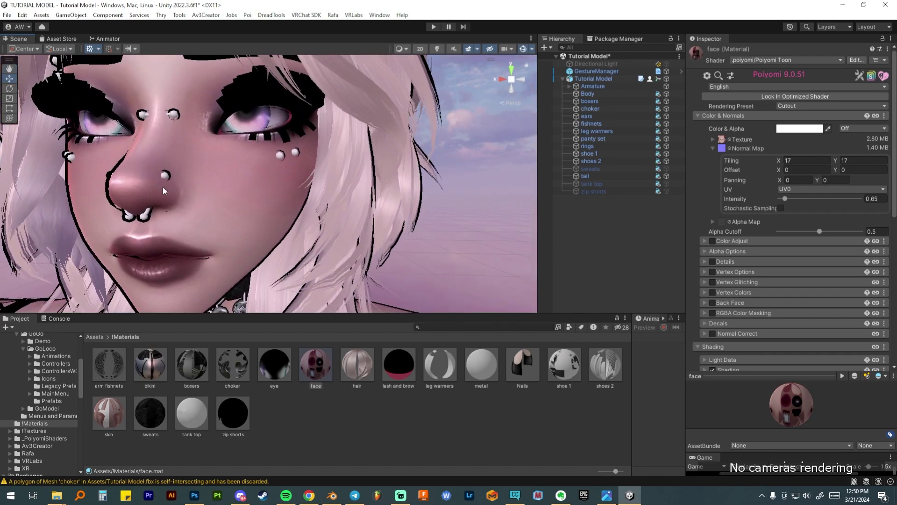
Step: Set the skin material's Normal Map tiling to 15 in X and Y
scroll(165, 189, "down", 5)
middle_click_drag(243, 286, 258, 207)
scroll(262, 142, "up", 3)
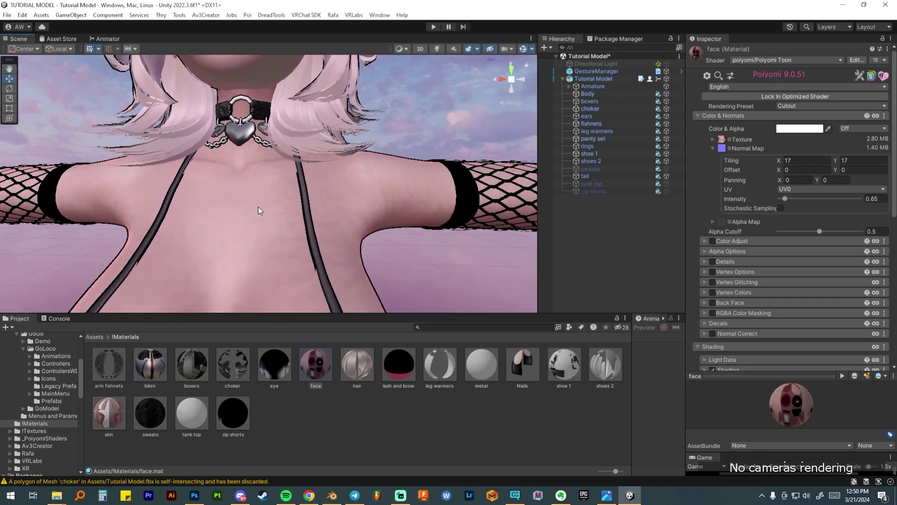
left_click(109, 411)
left_click(793, 160)
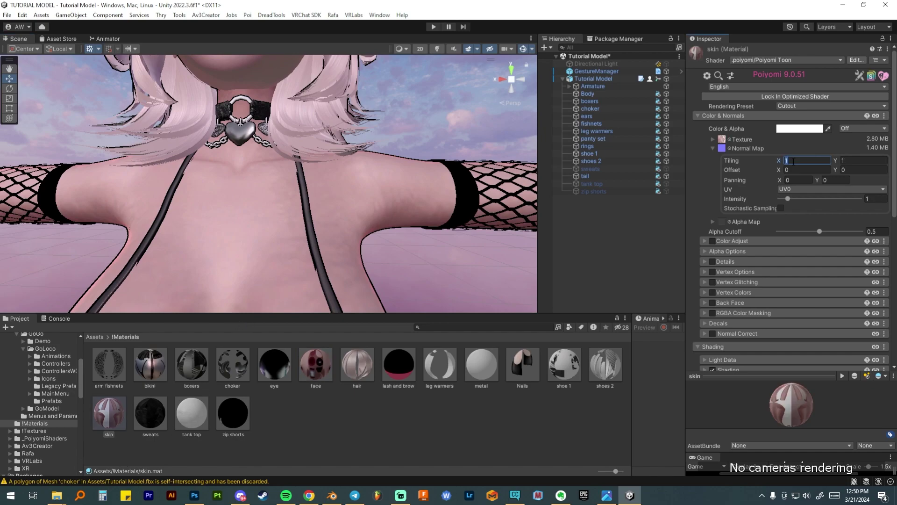
type("15")
left_click(852, 160)
key("Return")
scroll(371, 252, "up", 5)
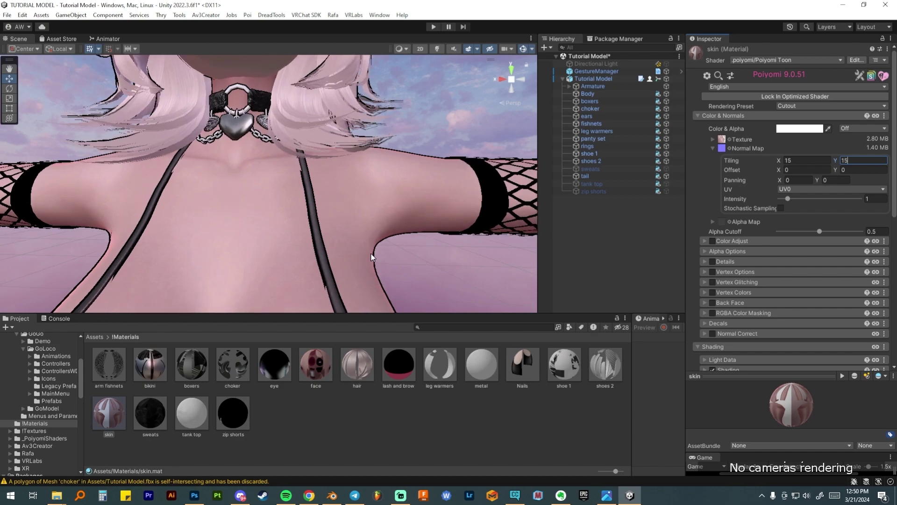
Step: Set the skin material's Normal Map tiling to 22 in X and Y and its Intensity to 0.6
middle_click_drag(371, 253, 339, 197)
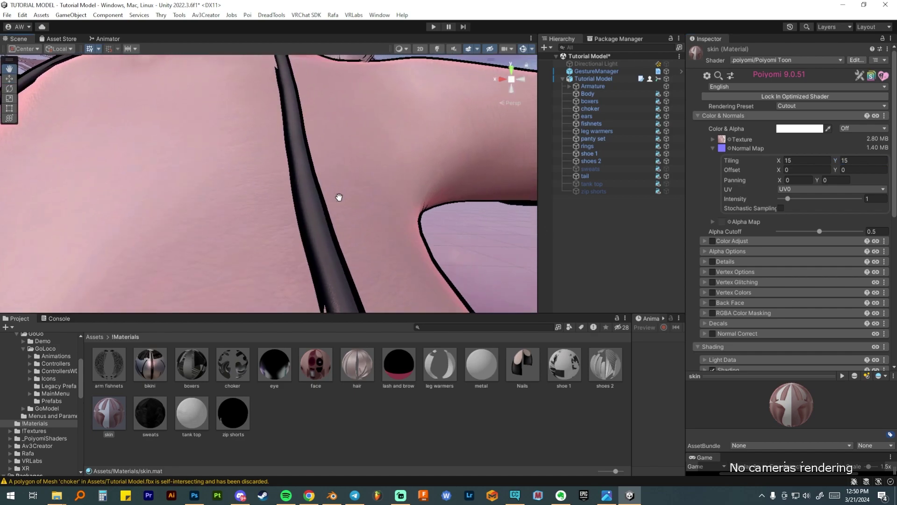
left_click(779, 161)
type("22")
key("Tab")
type("22")
left_click(874, 199)
type("0.6")
scroll(303, 195, "down", 10)
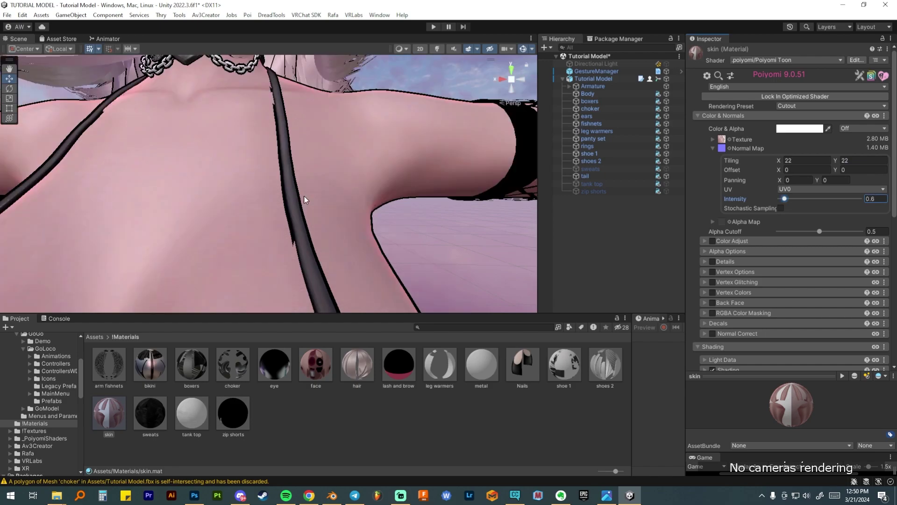
middle_click_drag(288, 198, 291, 307)
scroll(291, 307, "up", 3)
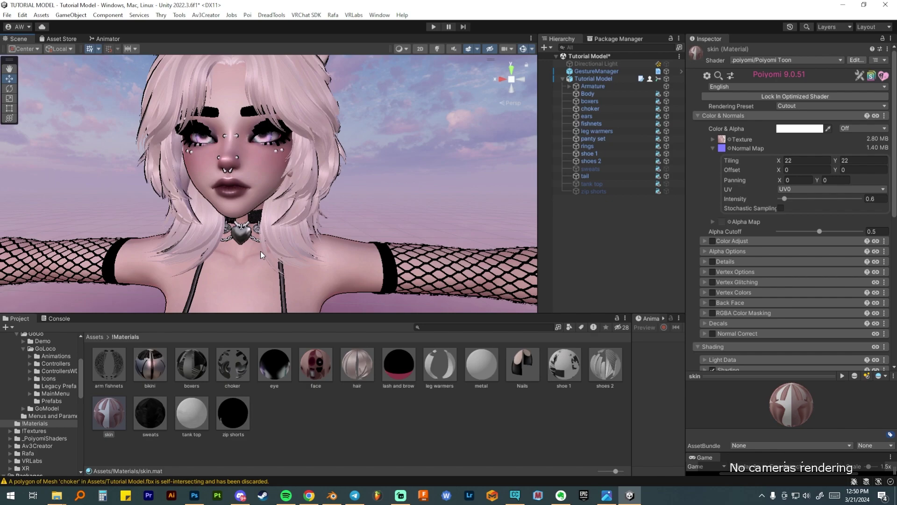
scroll(259, 251, "down", 3)
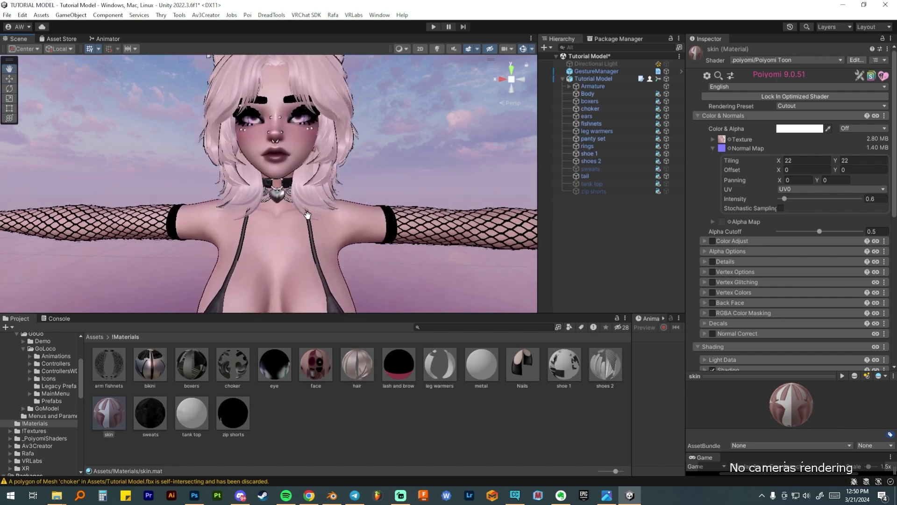
Step: Set the face material's Outline Size to 0.06 and compare the outline with the neck and shoulders
left_click(318, 362)
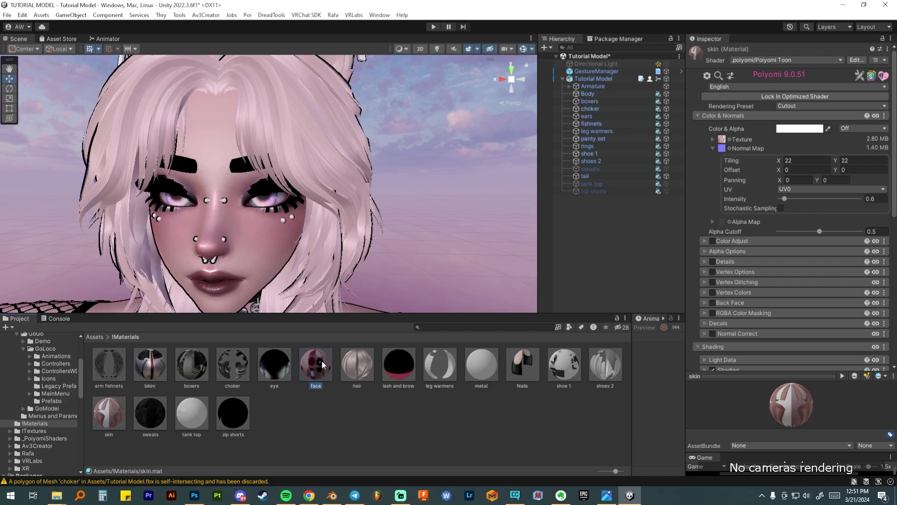
middle_click_drag(238, 271, 253, 227)
scroll(253, 227, "up", 2)
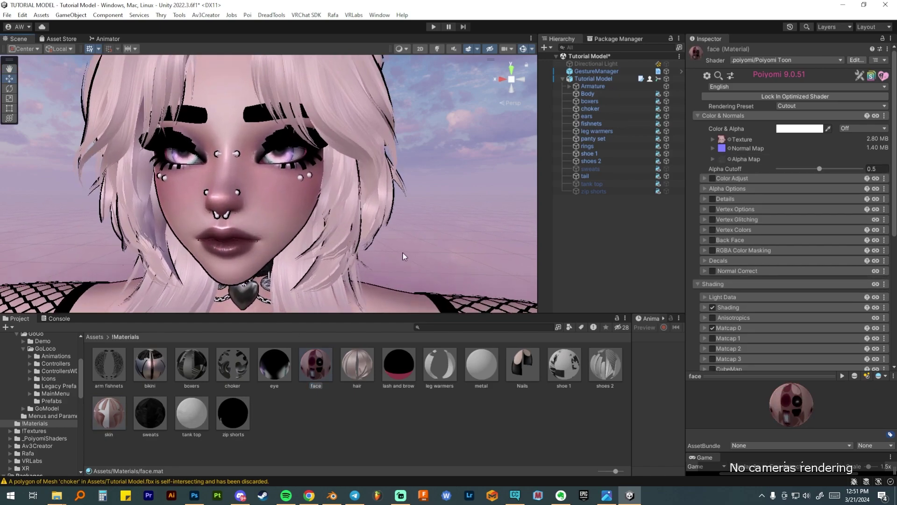
left_click(729, 115)
left_click(737, 126)
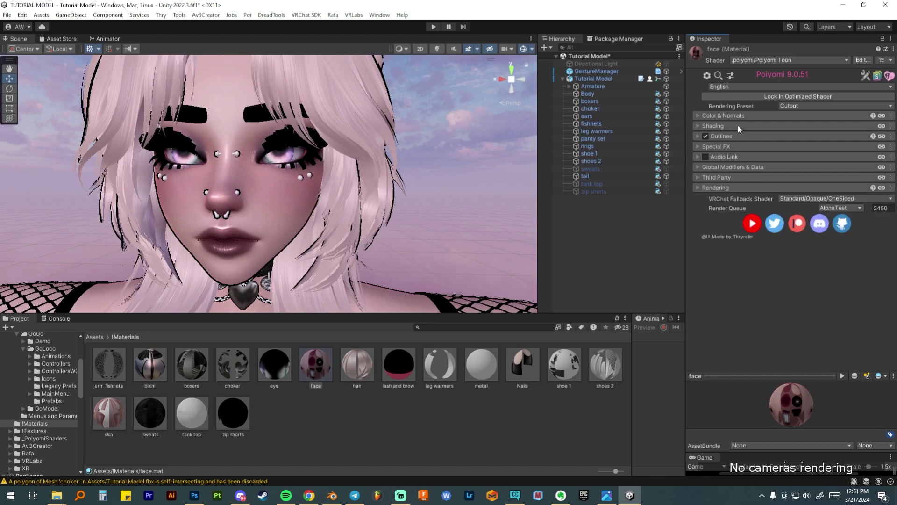
left_click(738, 135)
left_click(790, 169)
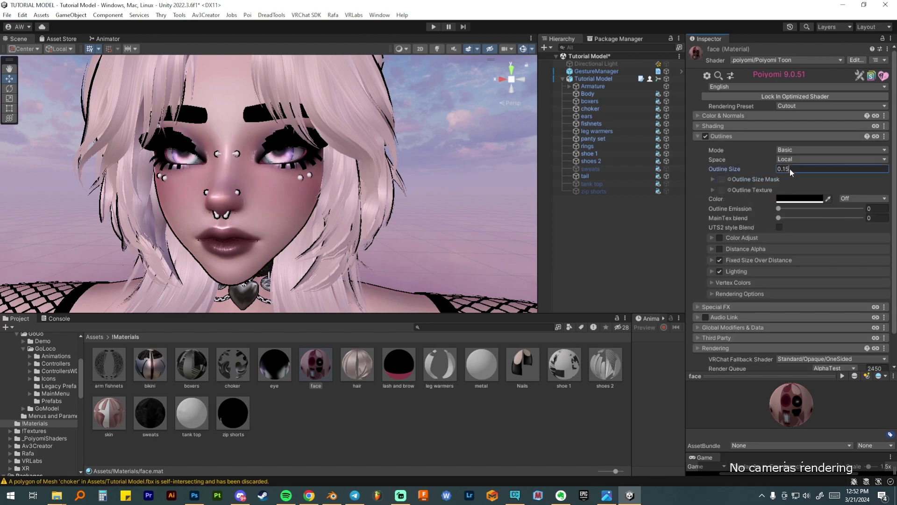
double_click(784, 169)
type("0.05")
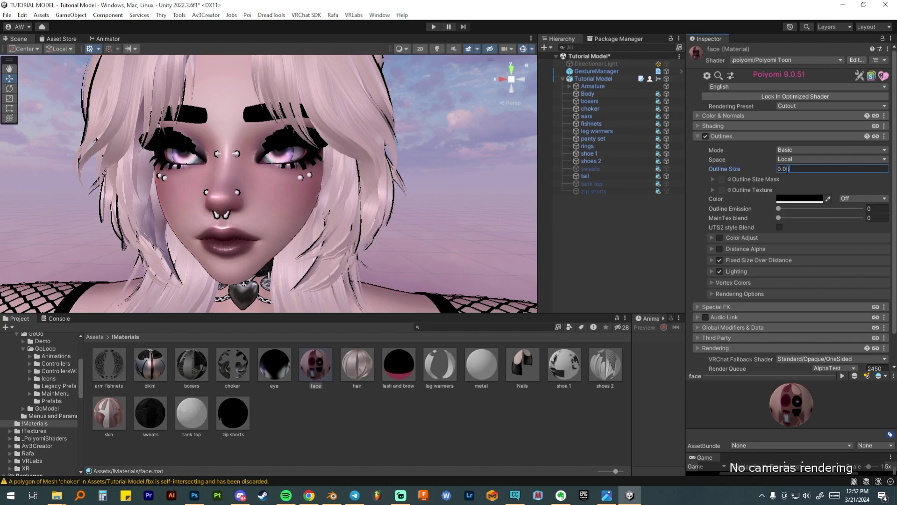
type("6")
middle_click_drag(346, 269, 359, 152)
Step: Set the face material's Outline Size to 0.08 and check the outline around the face
left_click(787, 169)
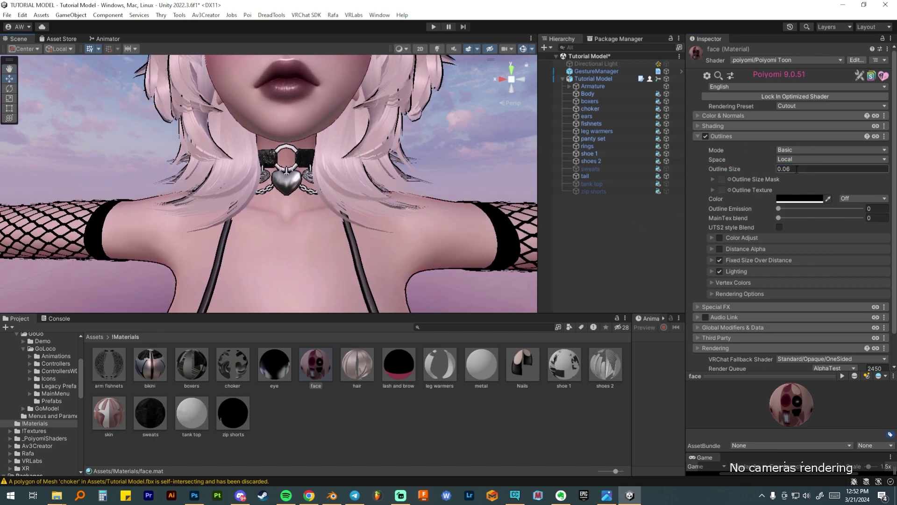
type("8")
middle_click_drag(447, 79, 439, 163)
scroll(435, 183, "up", 3)
scroll(421, 178, "down", 5)
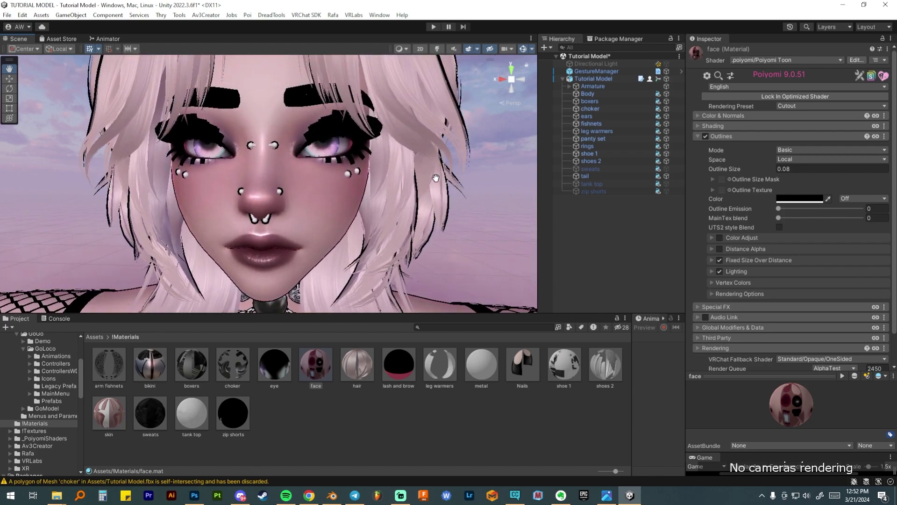
scroll(395, 191, "down", 2)
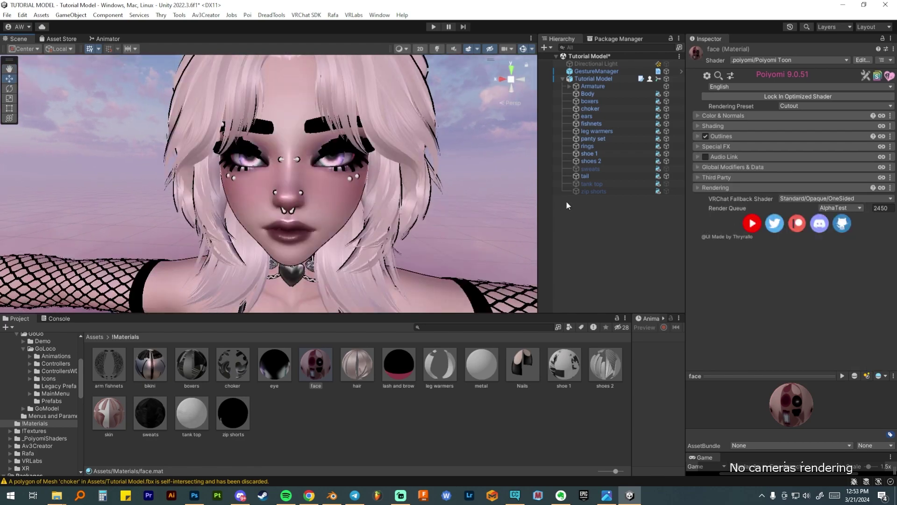
Step: Enable the Glitter / Sparkle effect on the face material and review its settings
left_click(730, 148)
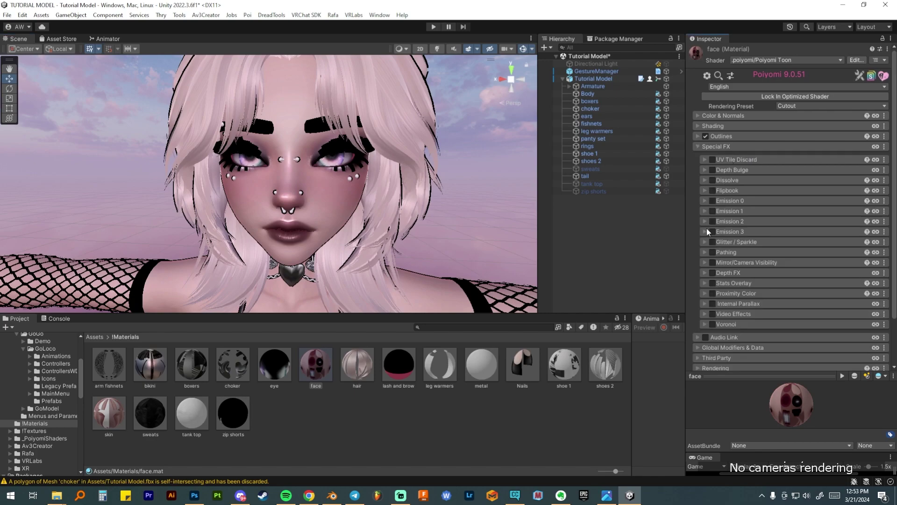
left_click(712, 242)
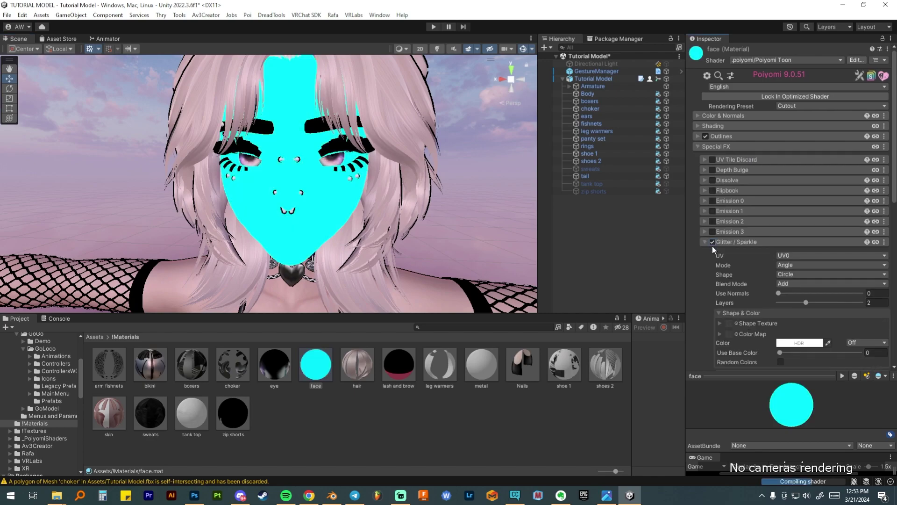
scroll(722, 281, "down", 3)
scroll(722, 281, "down", 2)
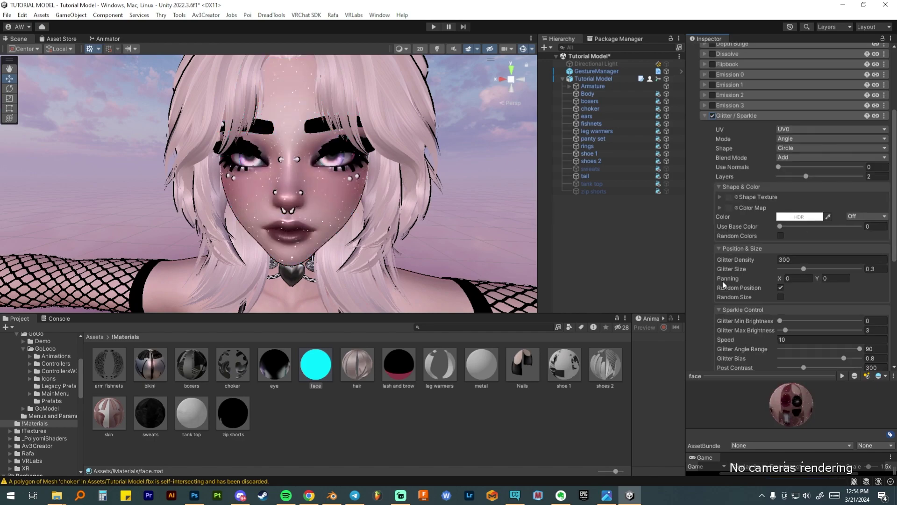
scroll(723, 282, "down", 2)
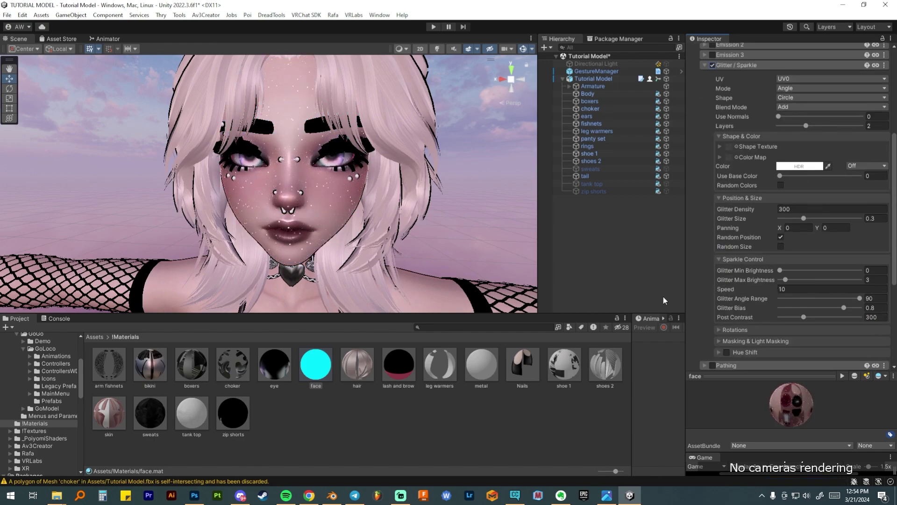
scroll(727, 299, "up", 1)
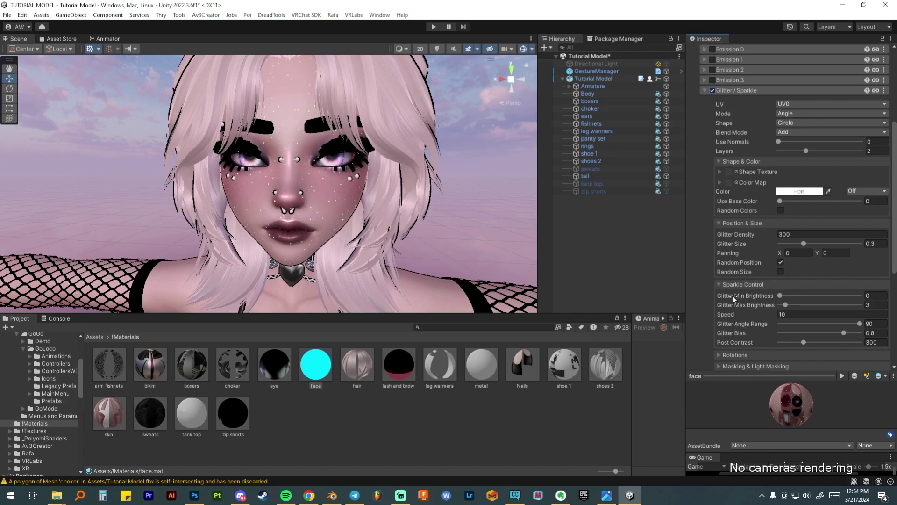
scroll(732, 295, "down", 2)
Step: Assign the Face Shine Mask texture as the face material's Glitter Mask and fix its sRGB import setting to linear
left_click(738, 315)
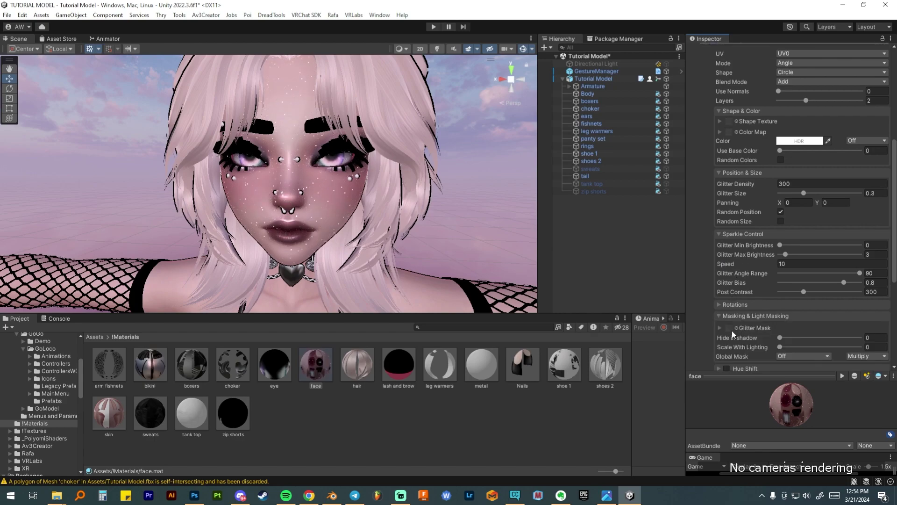
left_click(736, 328)
type("face")
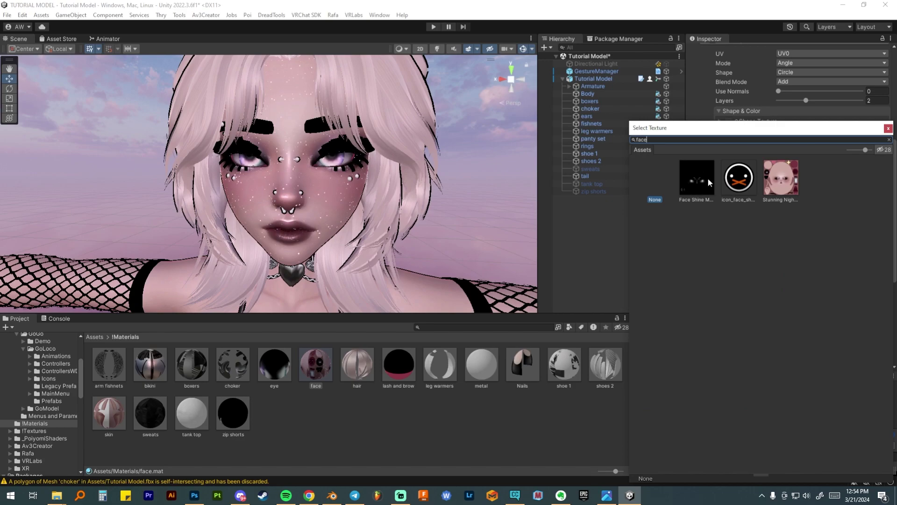
left_click(696, 182)
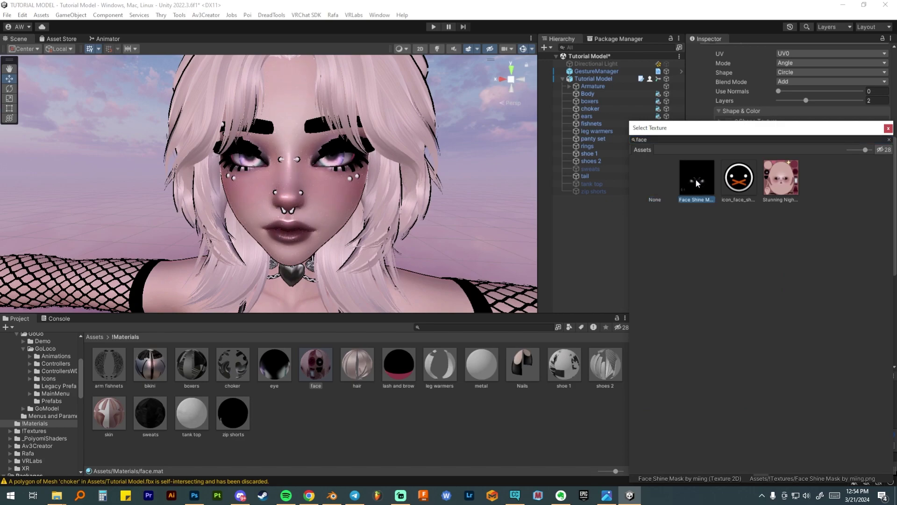
double_click(697, 177)
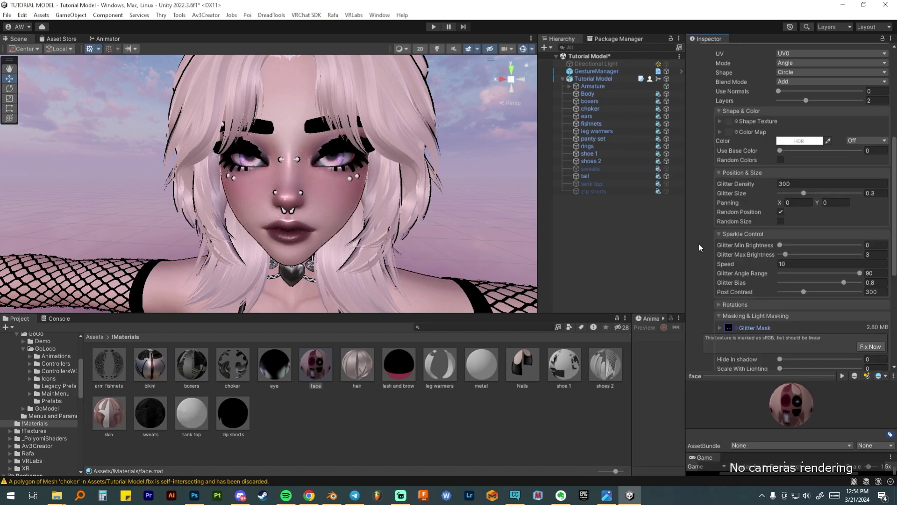
scroll(487, 240, "up", 4)
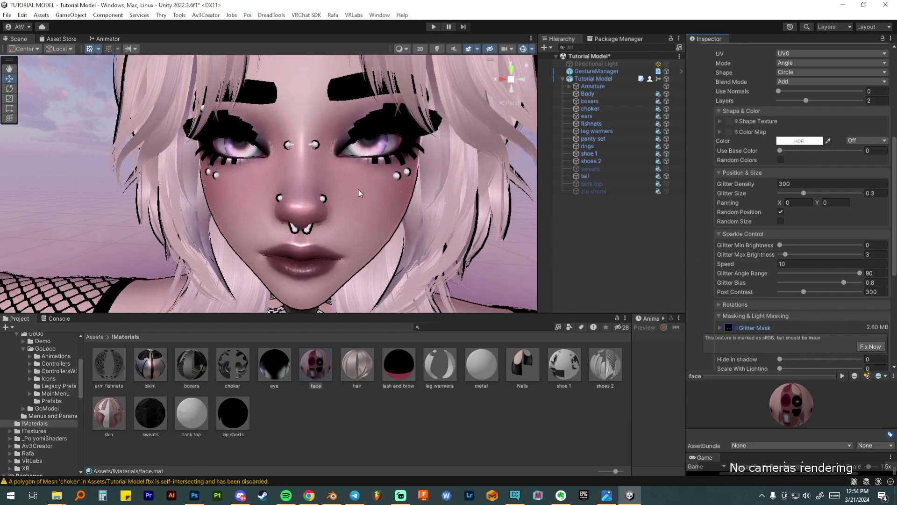
middle_click_drag(360, 190, 304, 195)
scroll(304, 194, "up", 3)
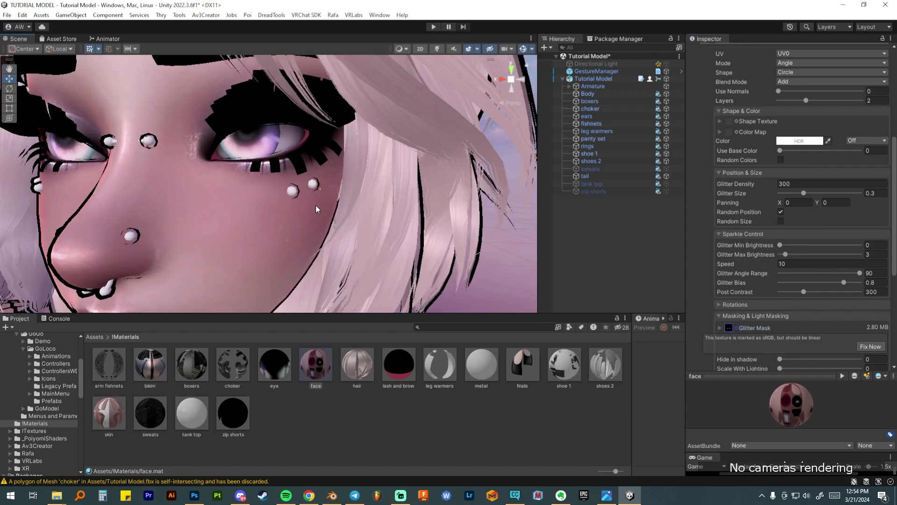
scroll(320, 214, "down", 3)
left_click(870, 346)
Step: Set the face glitter's Density to 3000, Size to 0.405, Speed to 30 and Use Base Color to 1
scroll(773, 308, "up", 2)
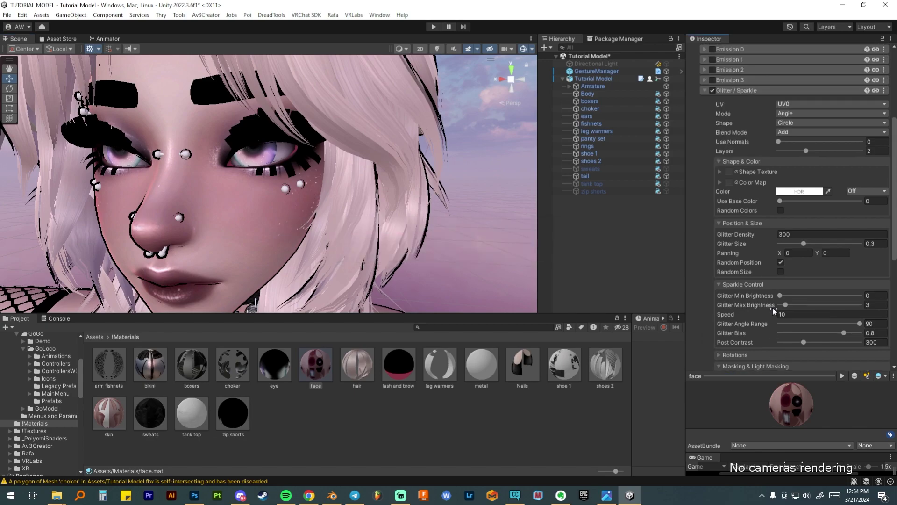
left_click(784, 234)
left_click(783, 234)
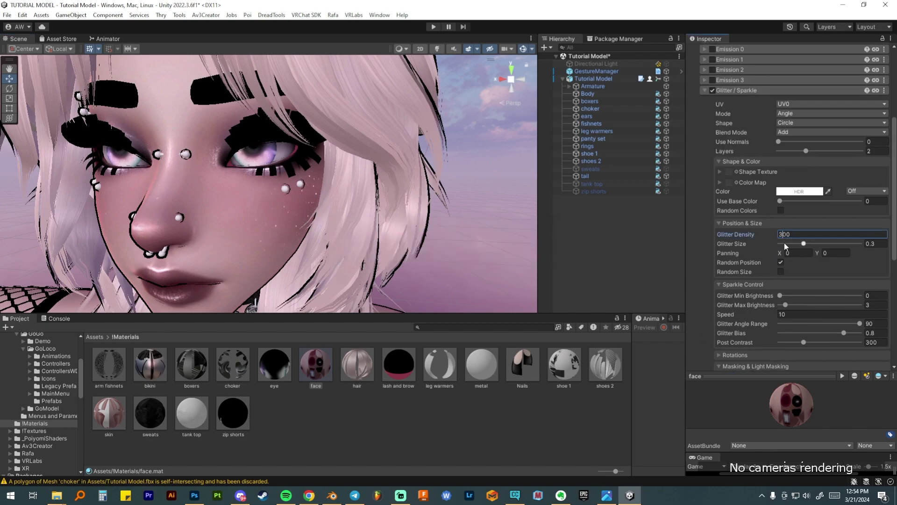
type("0")
left_click_drag(803, 243, 812, 243)
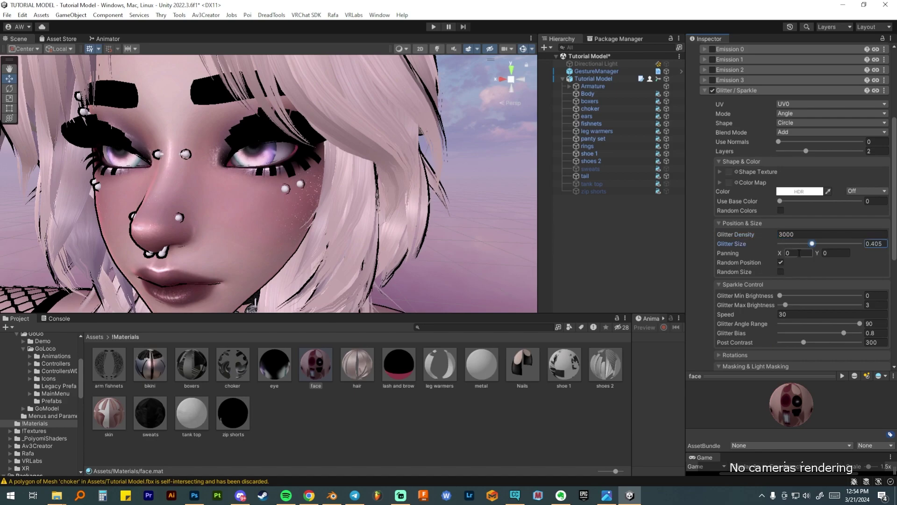
left_click_drag(780, 201, 844, 206)
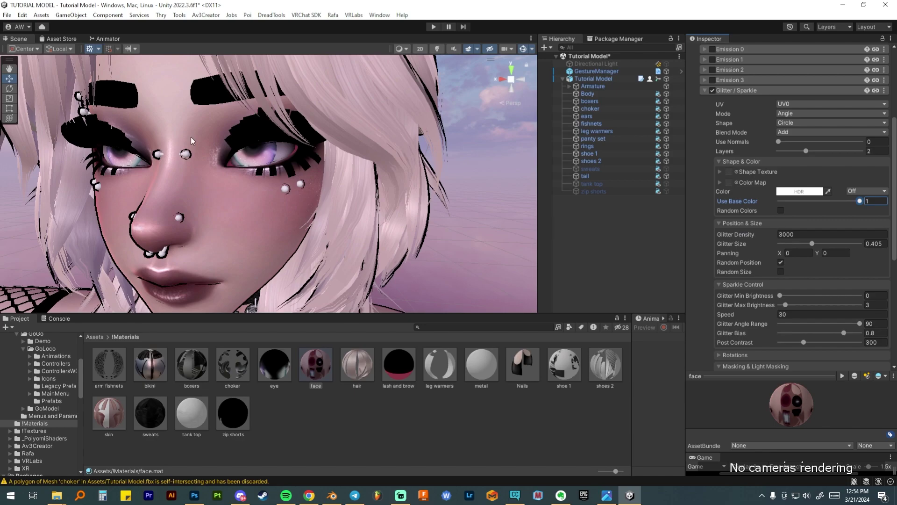
Step: Examine the avatar's face, hair and upper body from the front with the finished face glitter
middle_click_drag(259, 176, 312, 171)
scroll(307, 202, "down", 3)
scroll(312, 170, "down", 4)
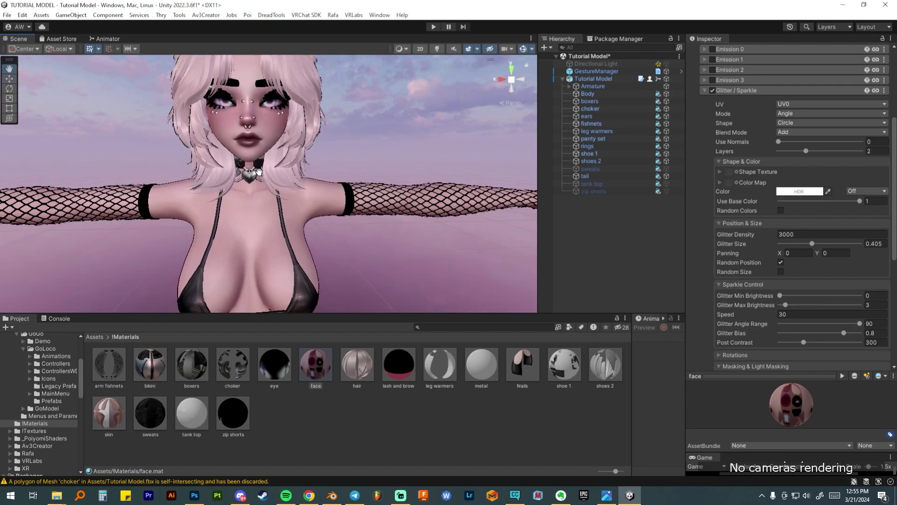
middle_click_drag(271, 216, 269, 248)
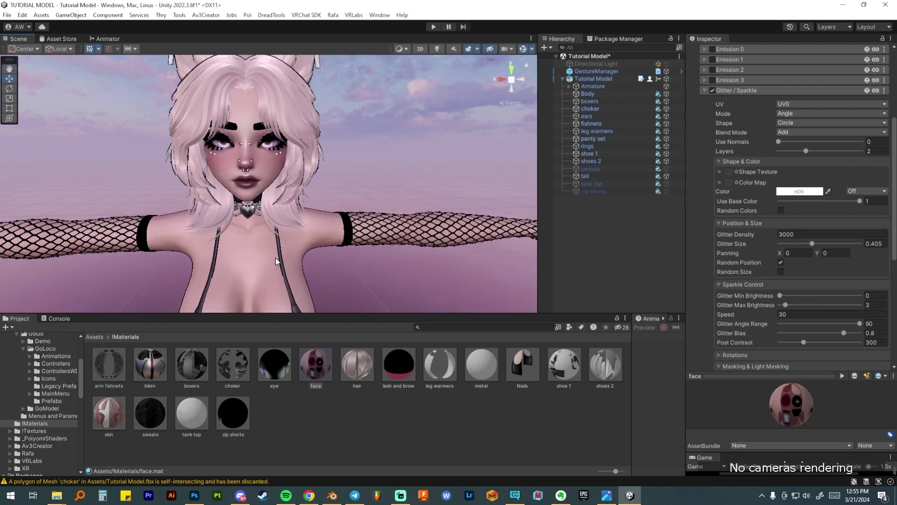
scroll(263, 248, "up", 3)
middle_click_drag(235, 154, 247, 197)
scroll(254, 212, "up", 3)
middle_click_drag(254, 279, 256, 215)
scroll(256, 216, "down", 2)
Step: Enable Glitter / Sparkle on the hair material with Use Base Color 1, Glitter Size 0.452 and Speed 20
left_click(357, 367)
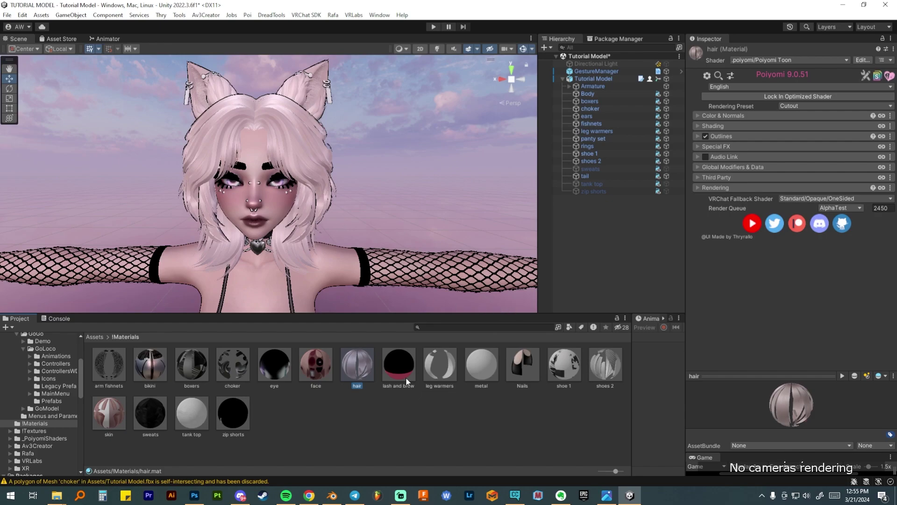
left_click(739, 147)
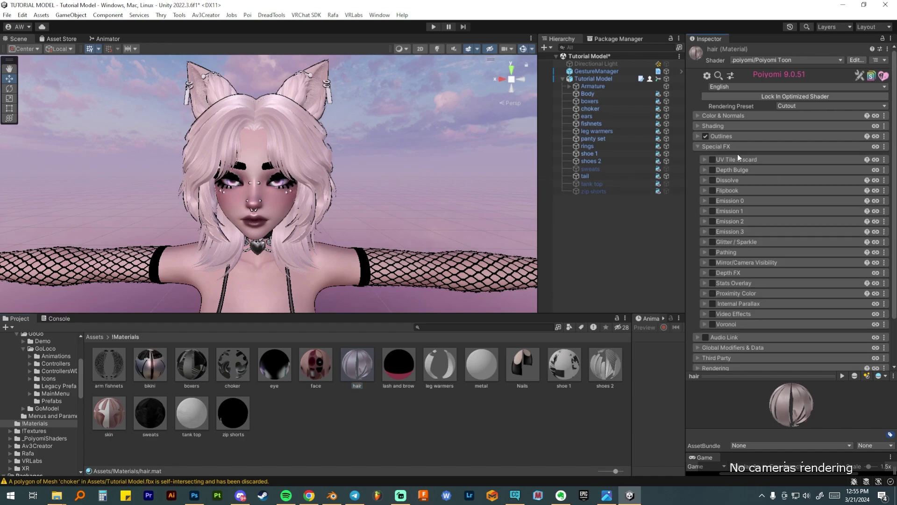
left_click(712, 242)
scroll(711, 240, "down", 3)
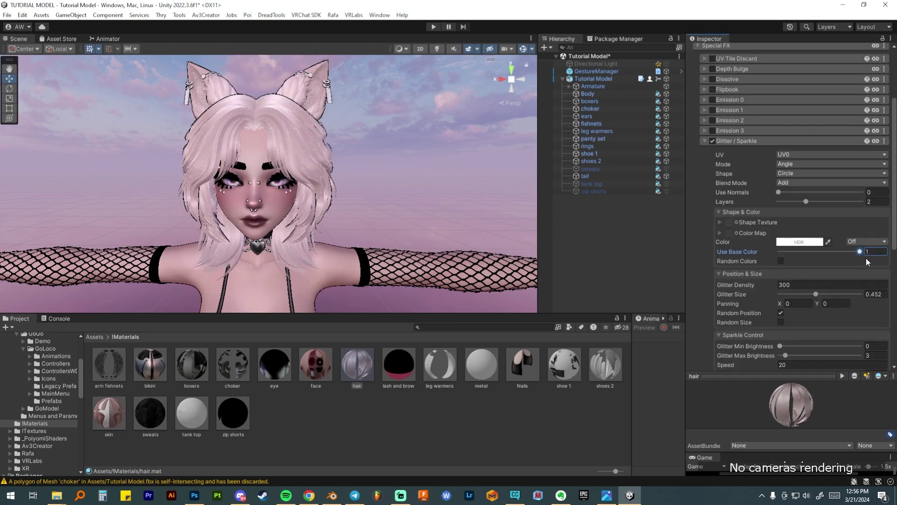
scroll(789, 306, "down", 3)
scroll(789, 305, "up", 3)
Step: Enable Emission 0 on the hair material and set its Emission Color to white
left_click(748, 142)
left_click(713, 147)
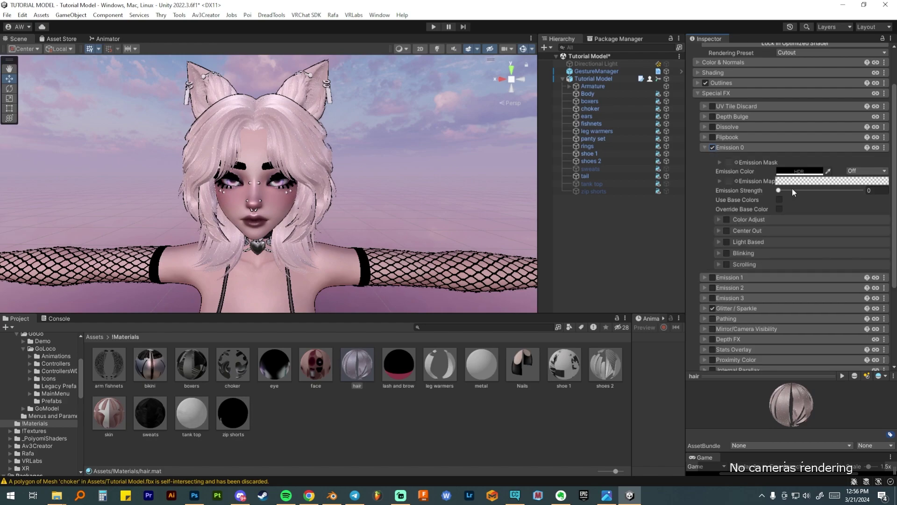
left_click(799, 171)
left_click_drag(830, 230, 815, 220)
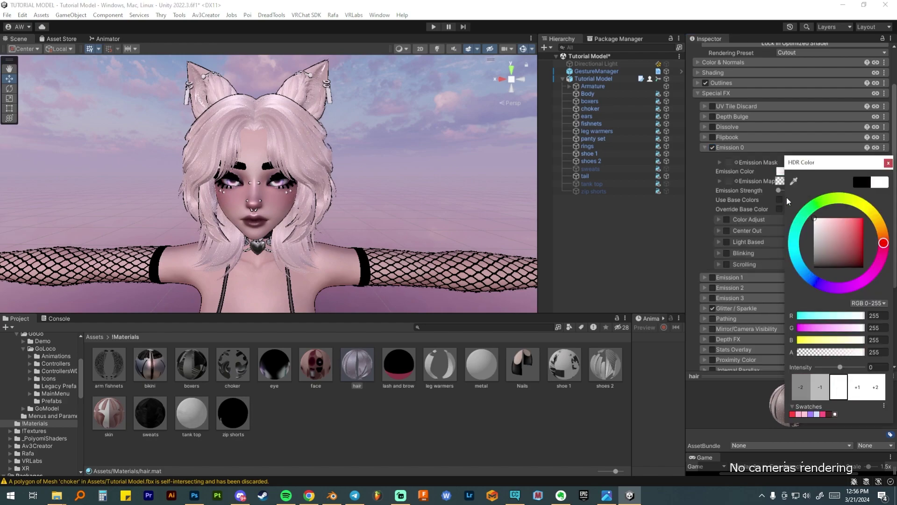
left_click(888, 163)
Step: Find the emission texture with the search term "emis" and assign it as the hair's Emission Mask
left_click(736, 162)
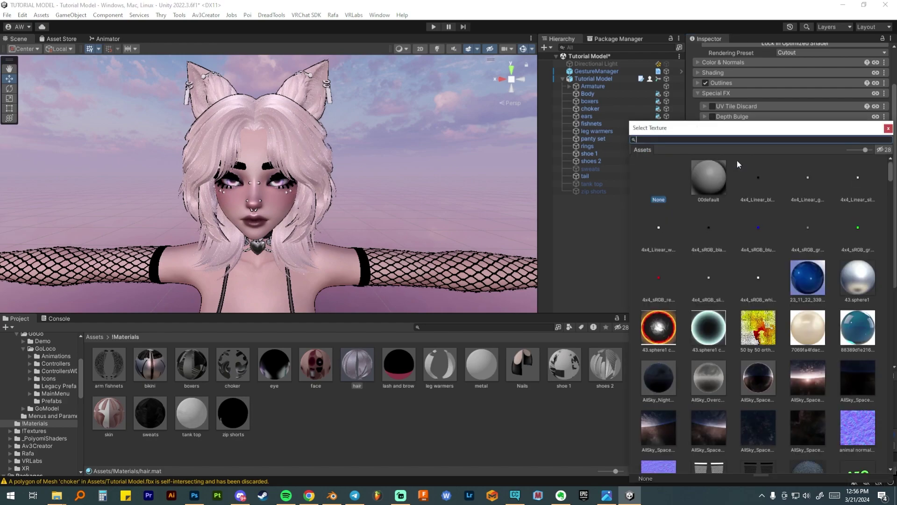
type("emis")
left_click(781, 180)
double_click(782, 180)
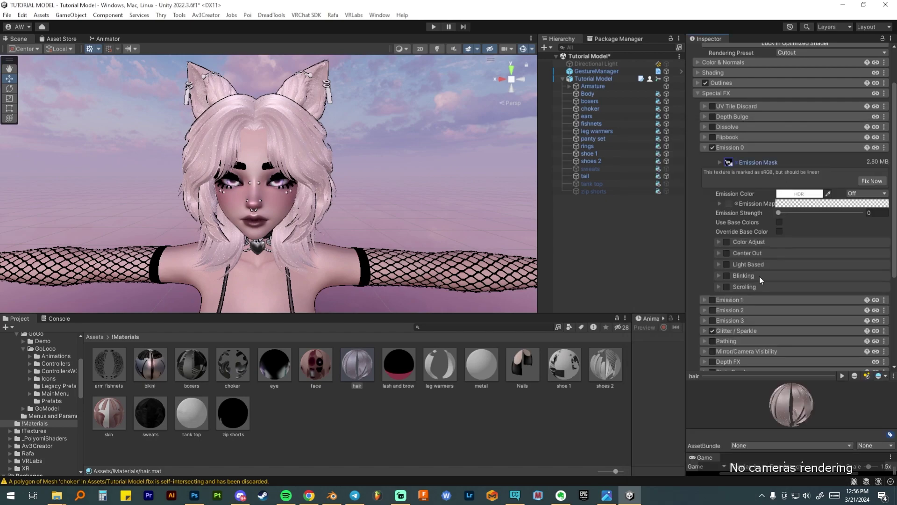
Step: Fix the hair emission mask's sRGB setting and set the Emission Strength to 0.2
left_click(863, 182)
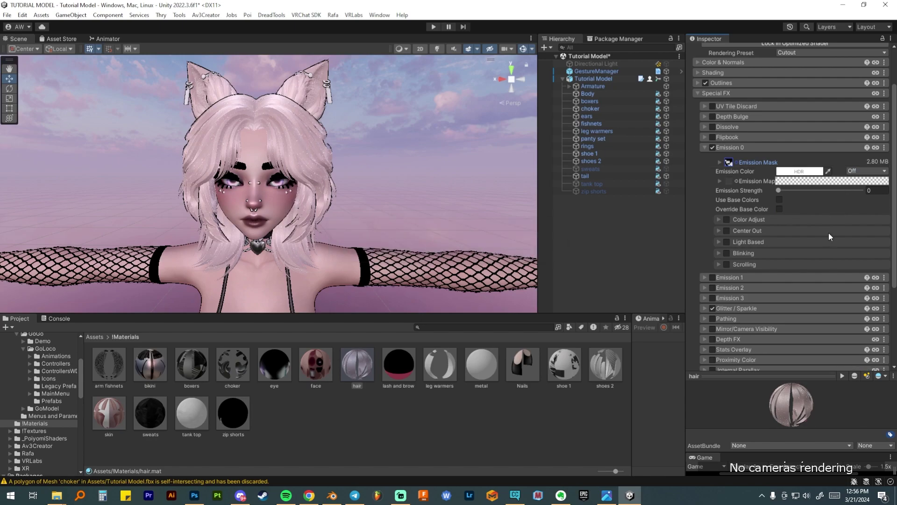
left_click(868, 190)
type(".3")
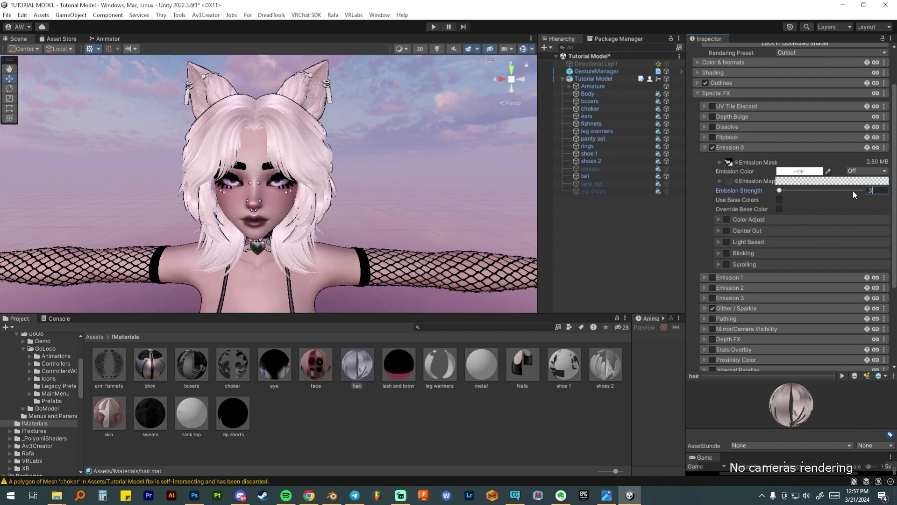
type("2")
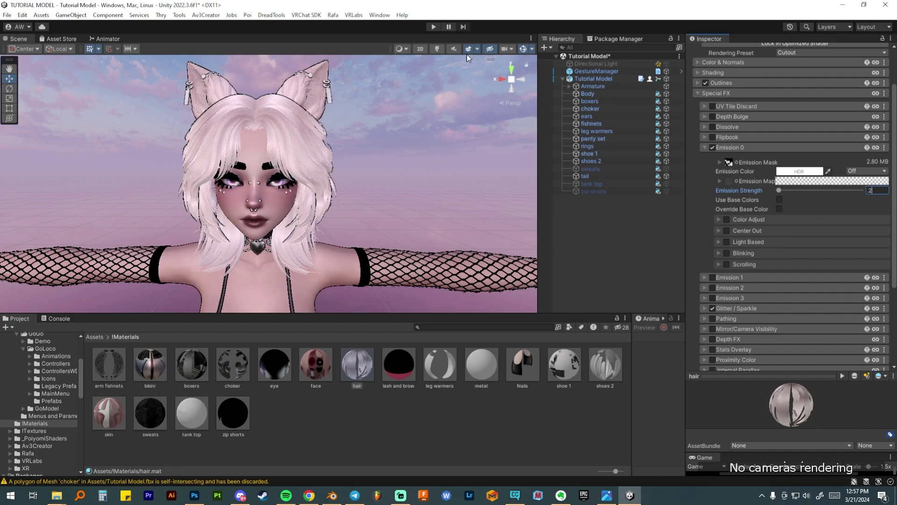
Step: Preview the hair emission under scene lighting with the Directional Light switched on and off again
left_click(438, 48)
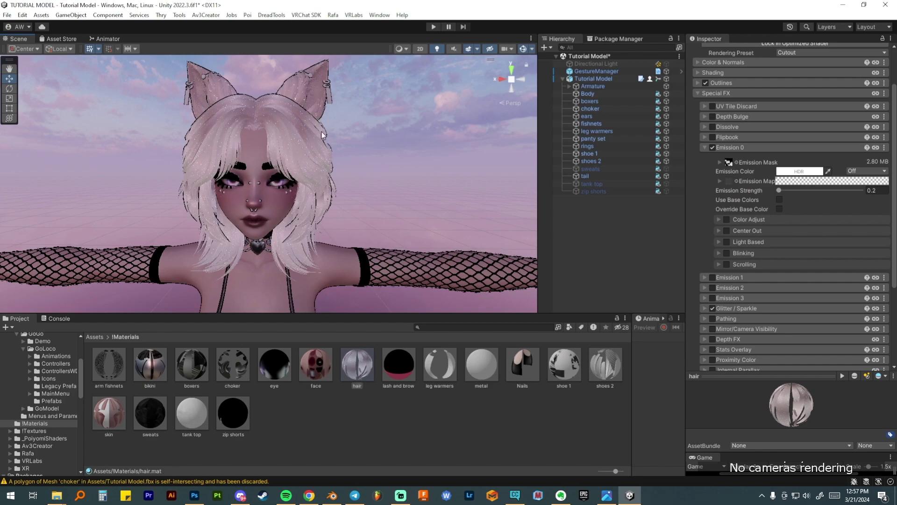
left_click(667, 64)
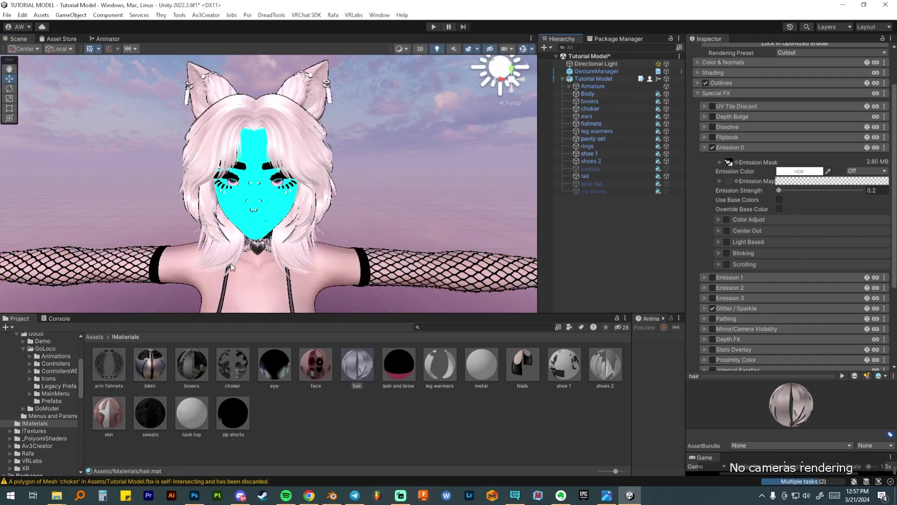
left_click(666, 64)
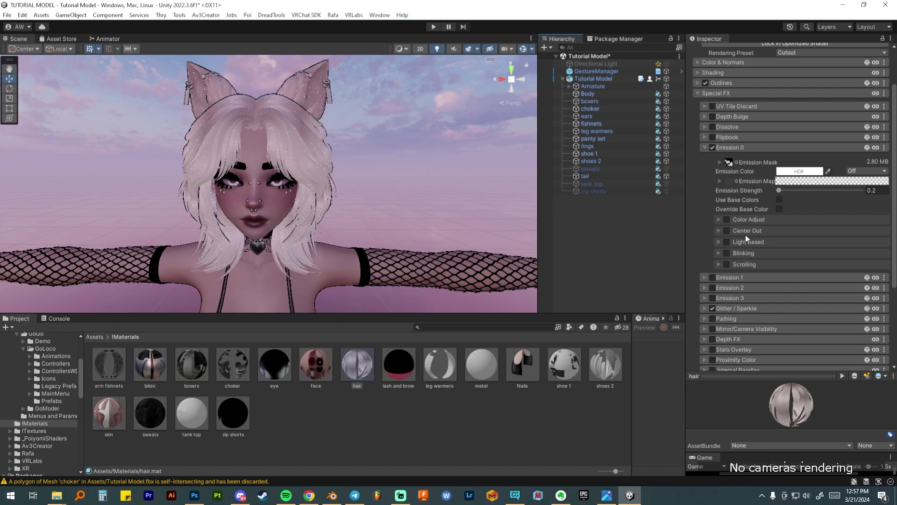
Step: Enable Scrolling for the hair's Emission 0 with Interval 3, Velocity 2 and Width 1
scroll(745, 235, "down", 2)
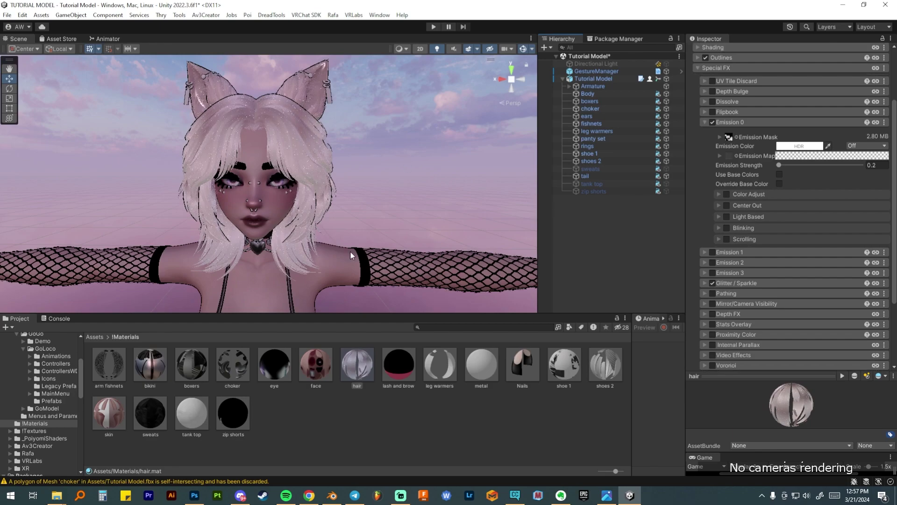
left_click(726, 239)
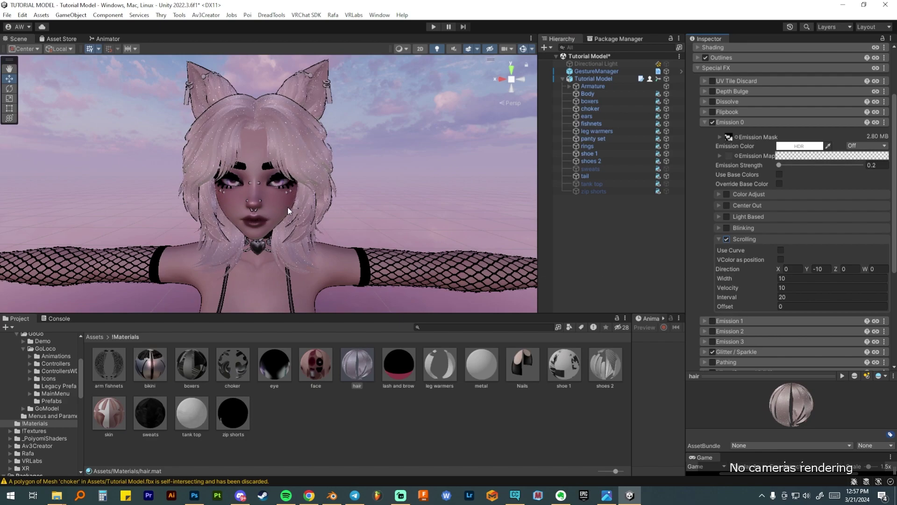
left_click(791, 296)
type("3")
left_click(791, 285)
type("2")
left_click(789, 278)
type("1")
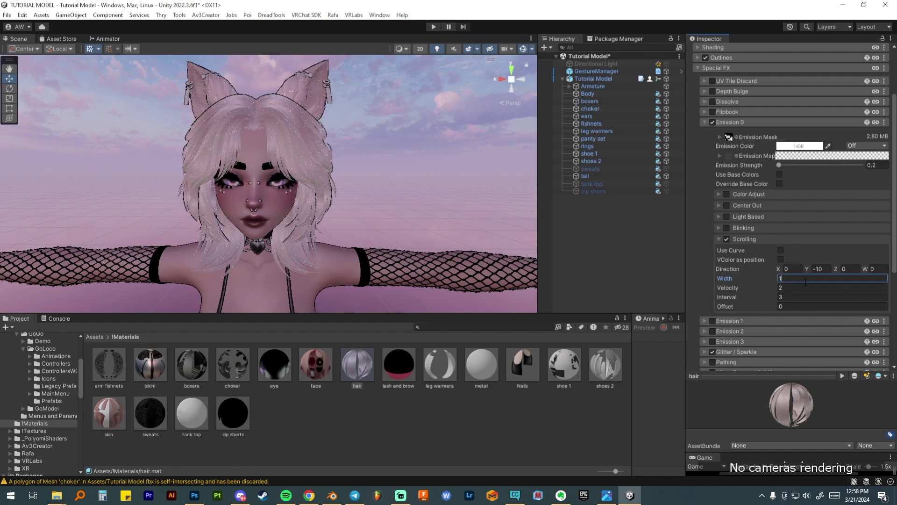
Step: Collapse the Emission 0 settings and examine the scrolling hair emission from several angles and distances
middle_click_drag(263, 244, 269, 208)
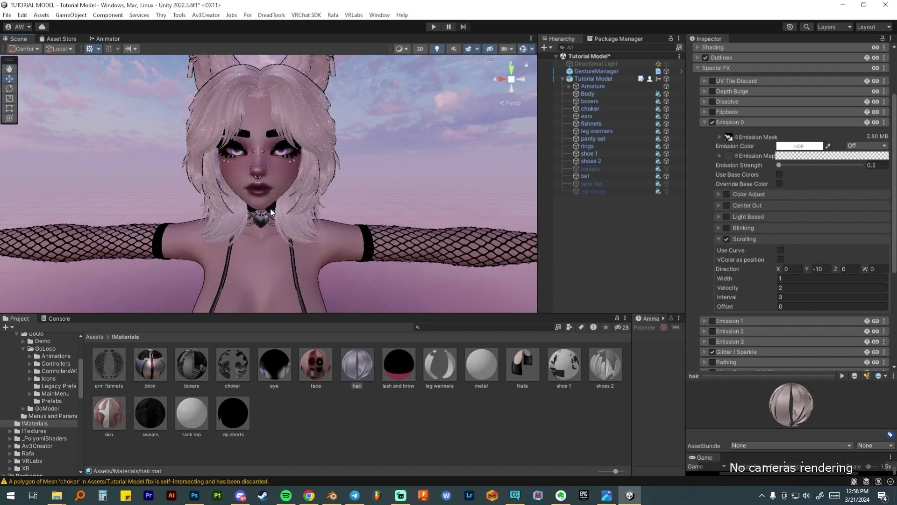
left_click(738, 122)
scroll(313, 178, "down", 2)
left_click_drag(313, 179, 318, 209, "alt")
scroll(318, 210, "up", 3)
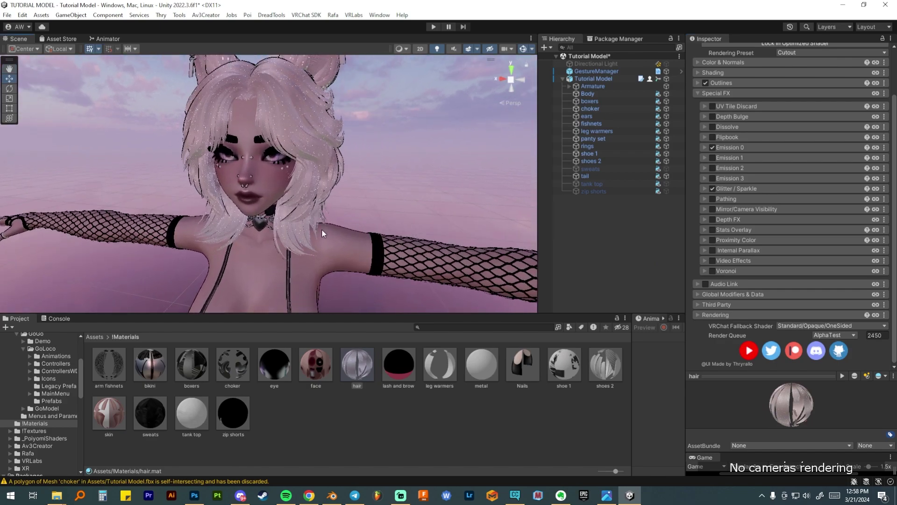
middle_click_drag(363, 192, 395, 182)
scroll(387, 192, "up", 2)
right_click_drag(370, 232, 390, 210)
mouse_move(382, 228)
middle_mouse_down()
mouse_move(386, 202)
mouse_move(379, 237)
middle_mouse_up()
right_click_drag(379, 236, 387, 261)
scroll(388, 264, "down", 2)
Step: Change the lash and brow material's Rendering Preset to Transparent, with the avatar's eyes in close view
left_click(403, 371)
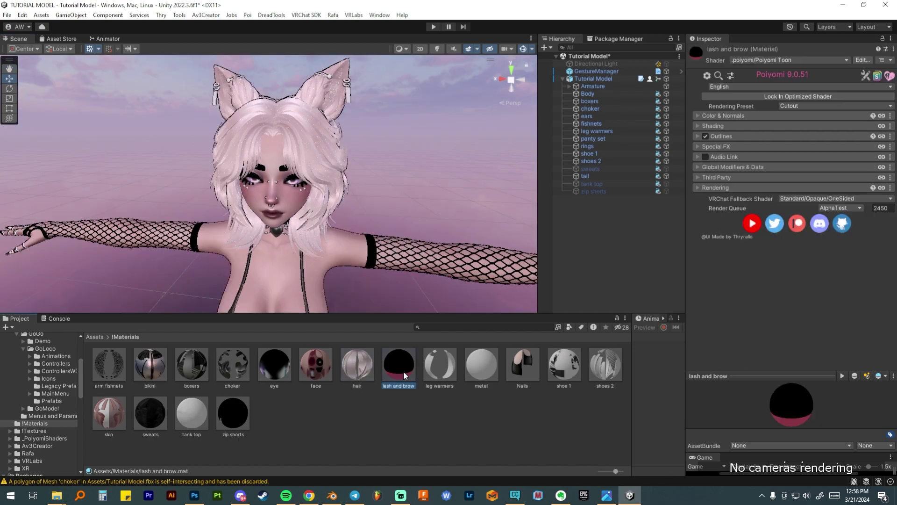
scroll(295, 219, "up", 3)
right_click_drag(296, 221, 300, 210)
middle_click_drag(300, 211, 300, 180)
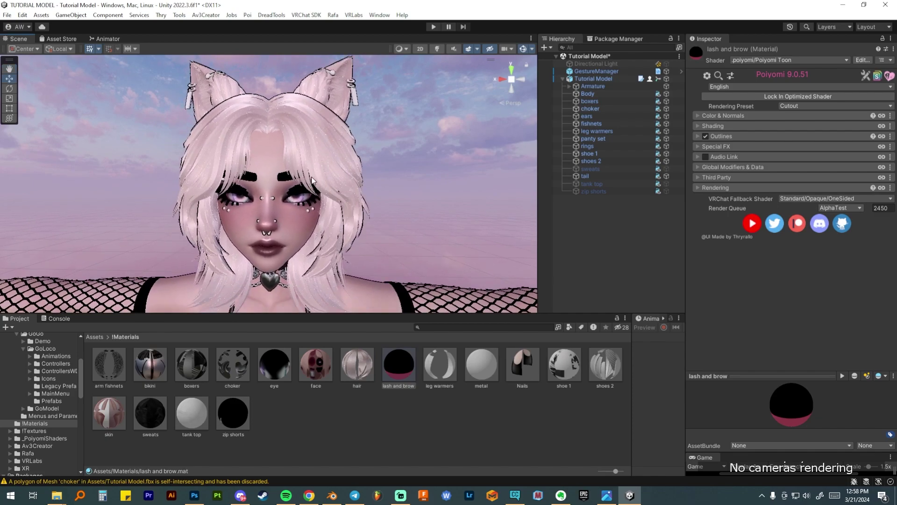
scroll(303, 225, "up", 3)
right_click_drag(303, 226, 306, 223)
left_click_drag(307, 223, 304, 205, "alt")
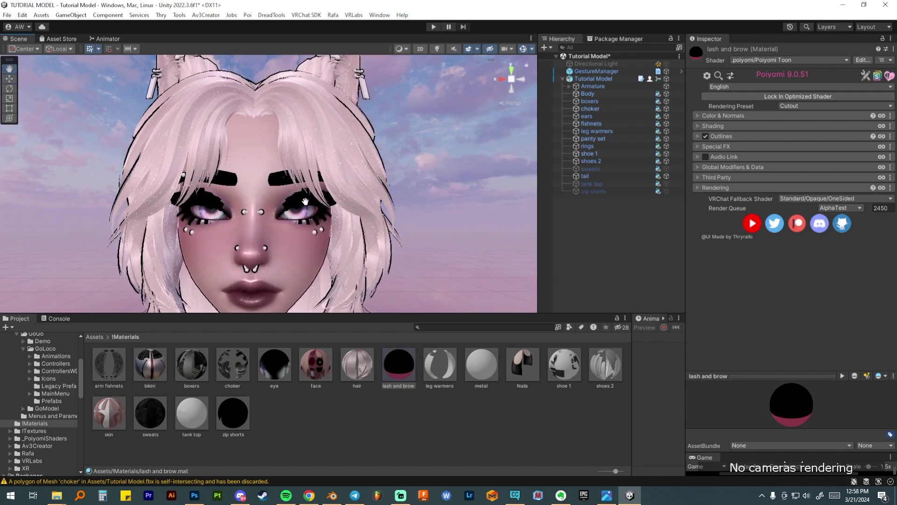
scroll(305, 202, "up", 3)
scroll(305, 203, "down", 2)
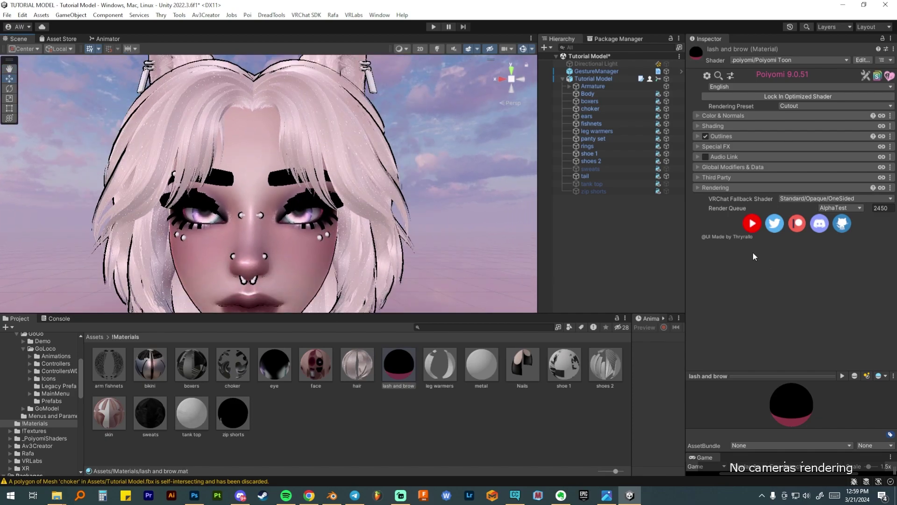
left_click(809, 107)
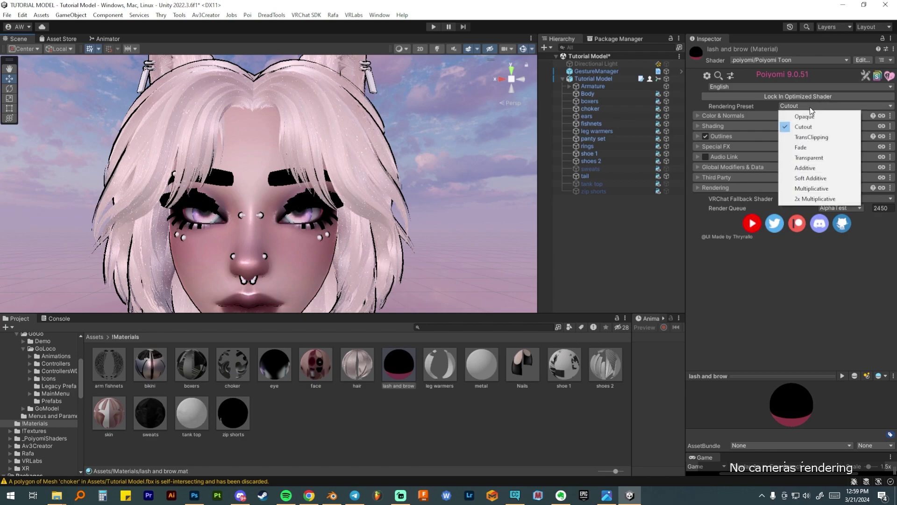
left_click(808, 157)
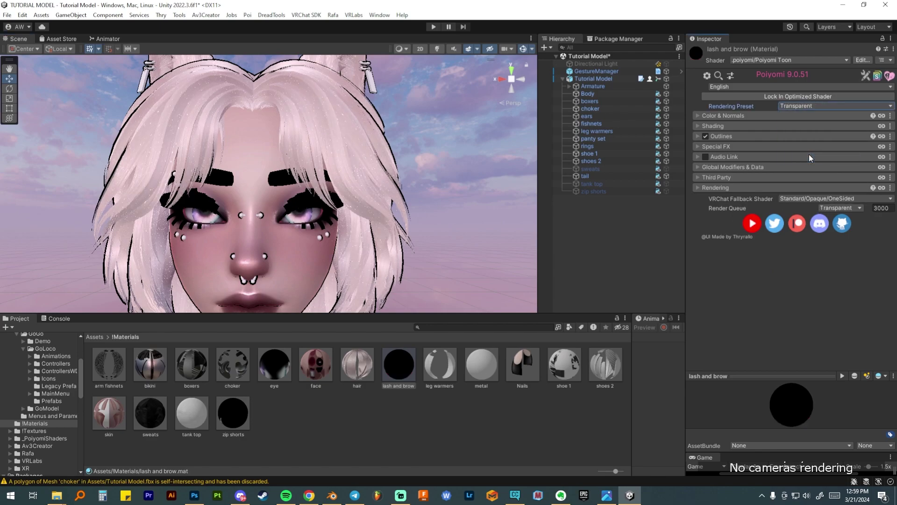
Step: Find the transparency texture with the search term "trans" and assign it as the lash and brow material's Alpha Map
left_click(731, 117)
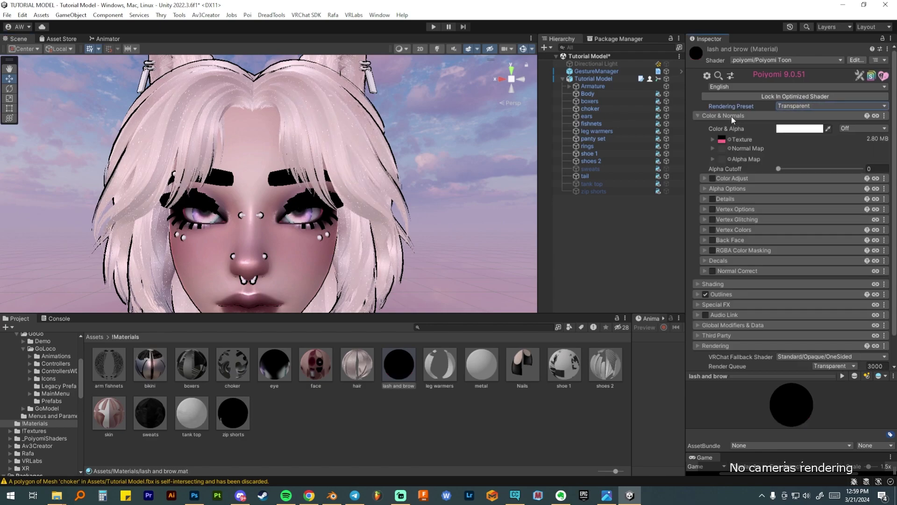
left_click(729, 159)
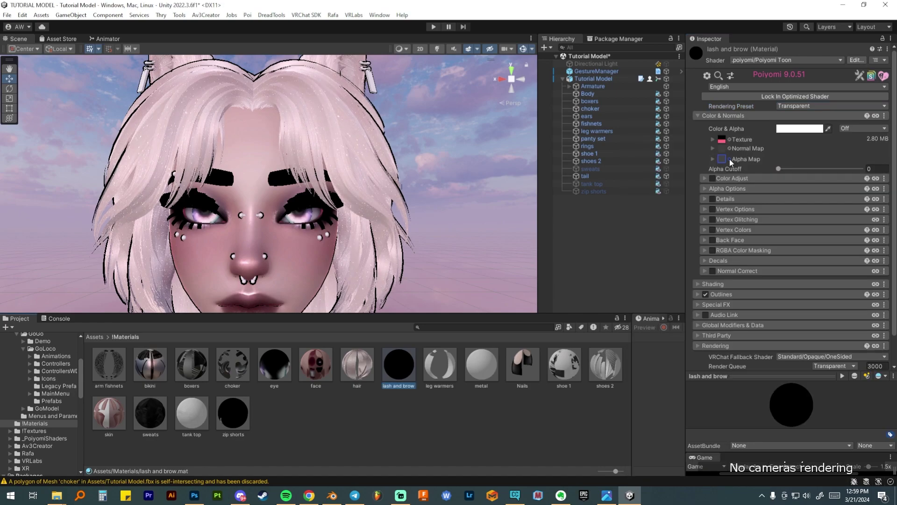
type("trans")
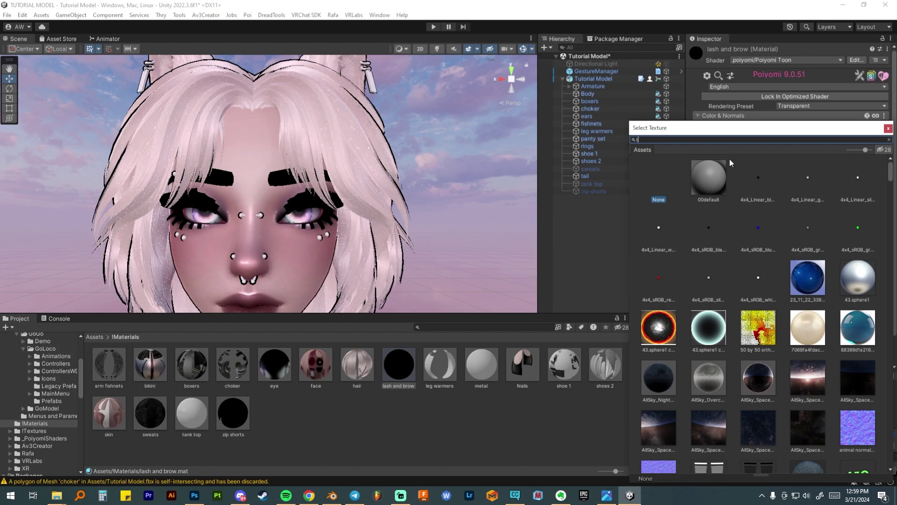
left_click(743, 179)
double_click(743, 179)
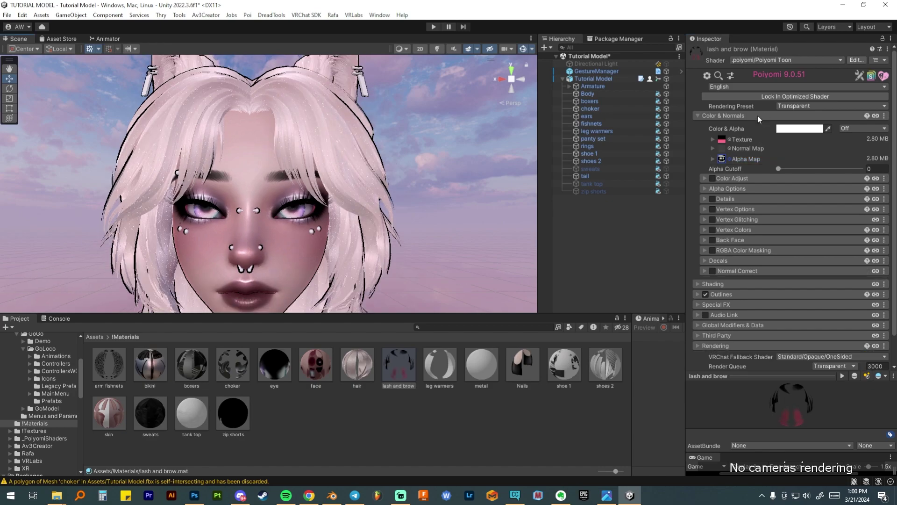
left_click(757, 116)
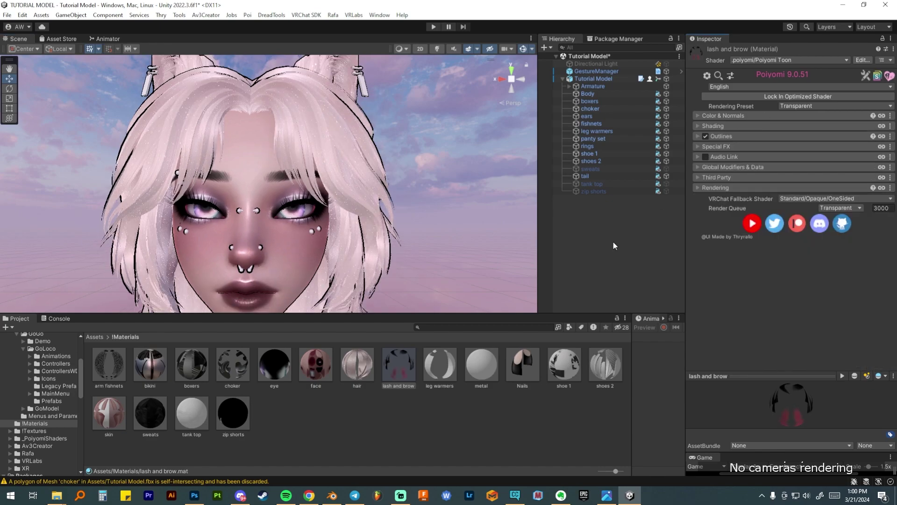
Step: Find the leg warmers normal texture with the search term "norm" and assign it as the leg warmers material's Normal Map
left_click(439, 367)
scroll(295, 196, "down", 6)
middle_click_drag(294, 262, 279, 97)
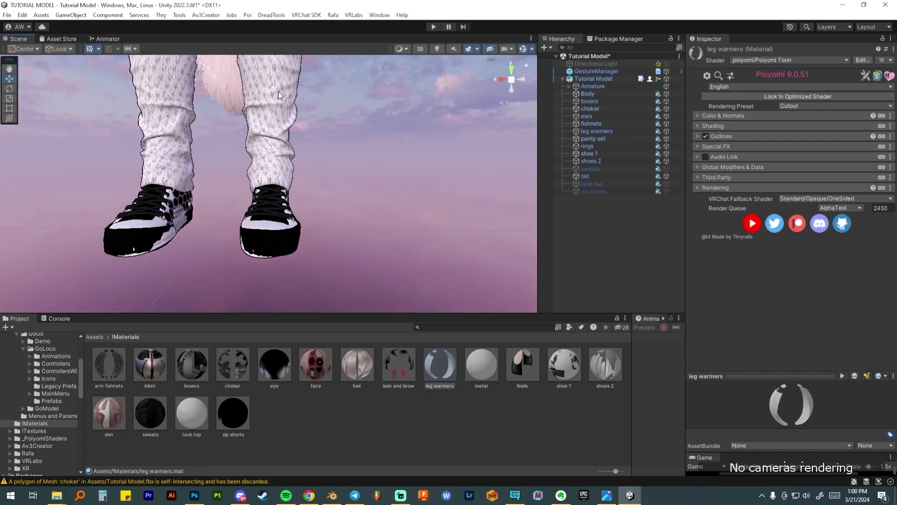
scroll(279, 97, "up", 3)
scroll(279, 97, "down", 1)
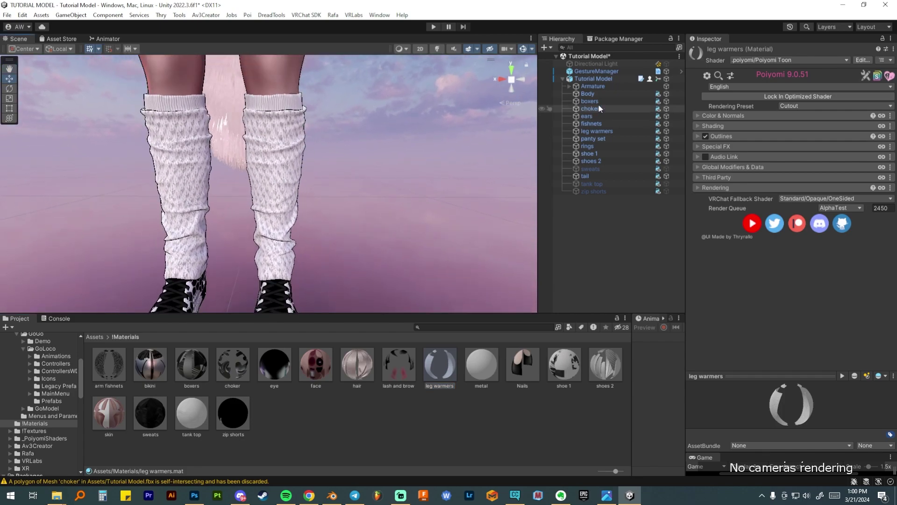
left_click(708, 116)
left_click(728, 148)
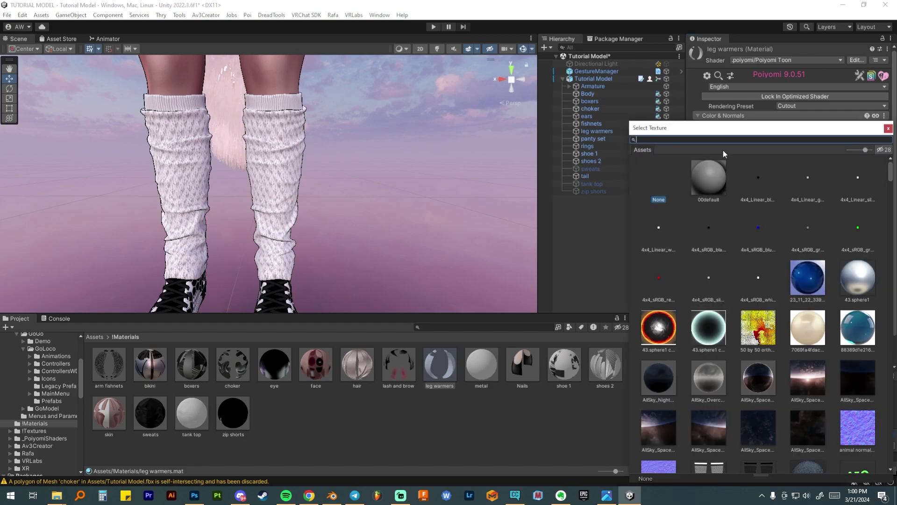
type("norm")
left_click(824, 178)
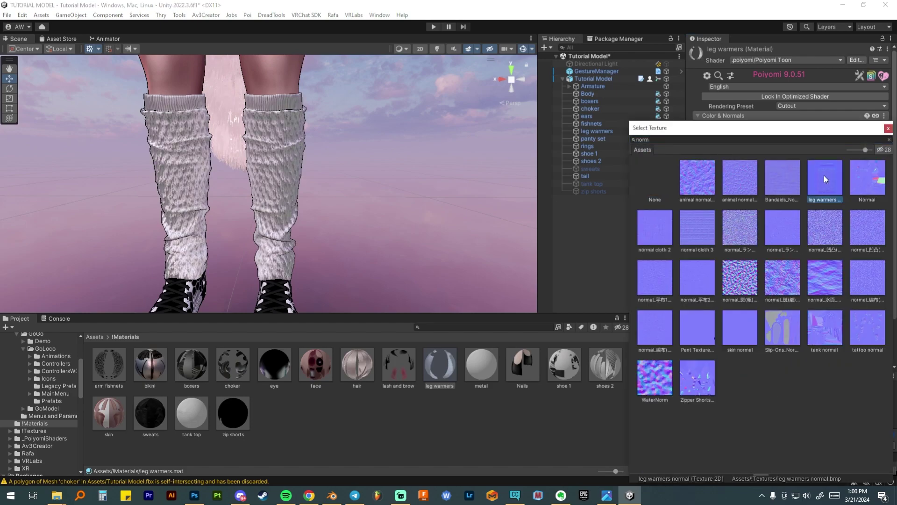
double_click(823, 175)
left_click(872, 167)
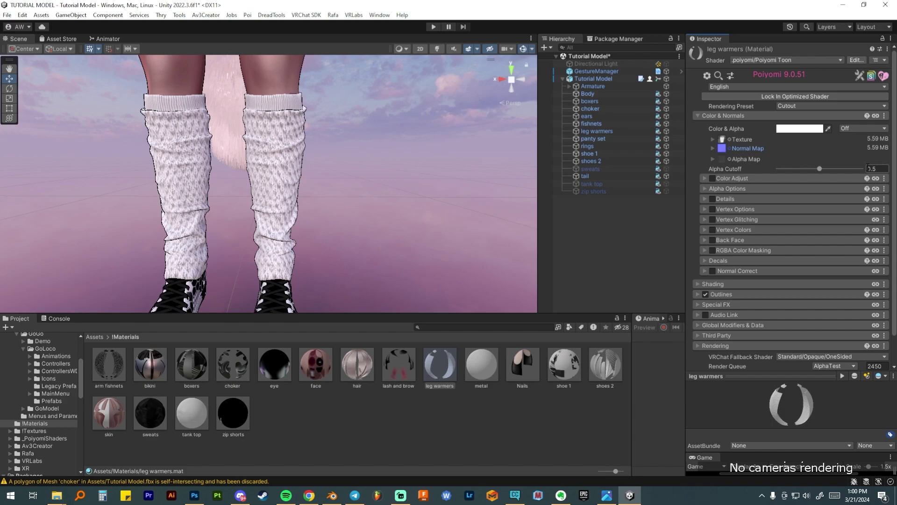
Step: Recolor the leg warmers material to dark grey and check it on the avatar's legs
left_click(793, 129)
left_click_drag(827, 191, 786, 164)
left_click(888, 121)
left_click(783, 129)
left_click_drag(814, 189, 801, 217)
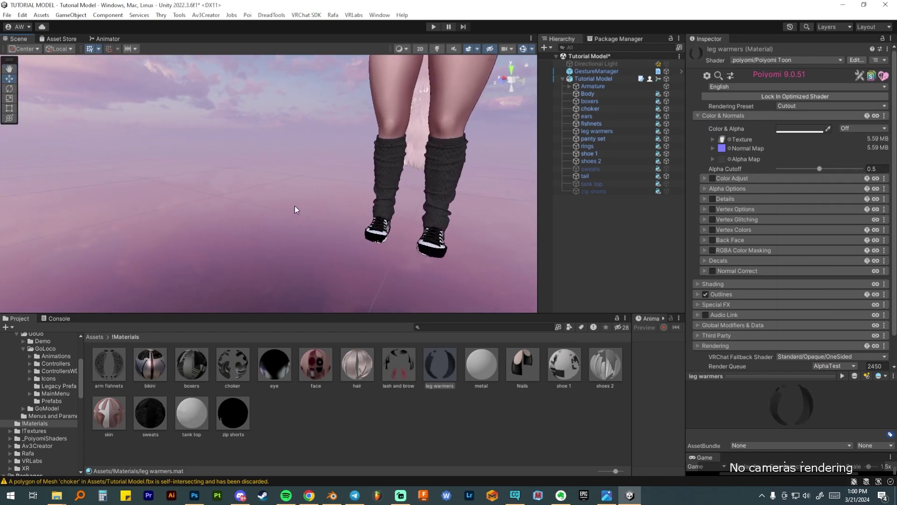
middle_click_drag(378, 187, 281, 214)
scroll(280, 214, "up", 4)
left_click_drag(281, 214, 314, 148, "alt")
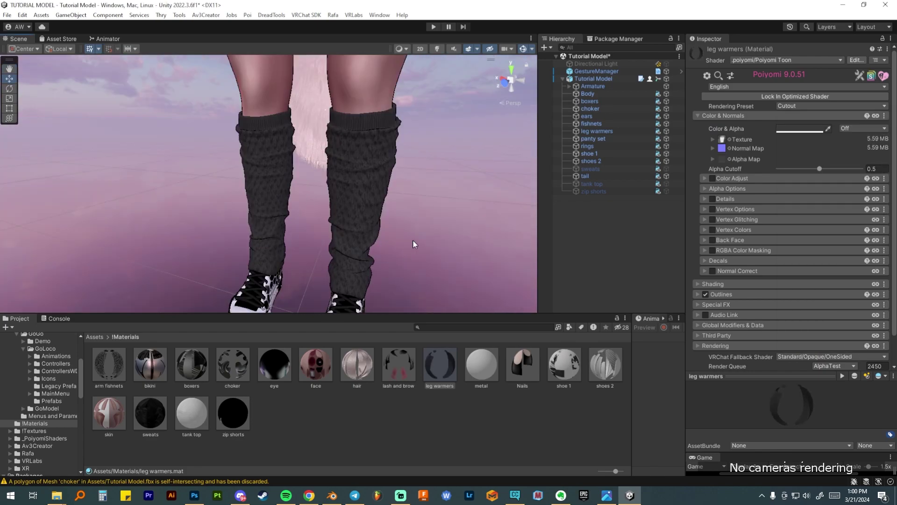
left_click(720, 116)
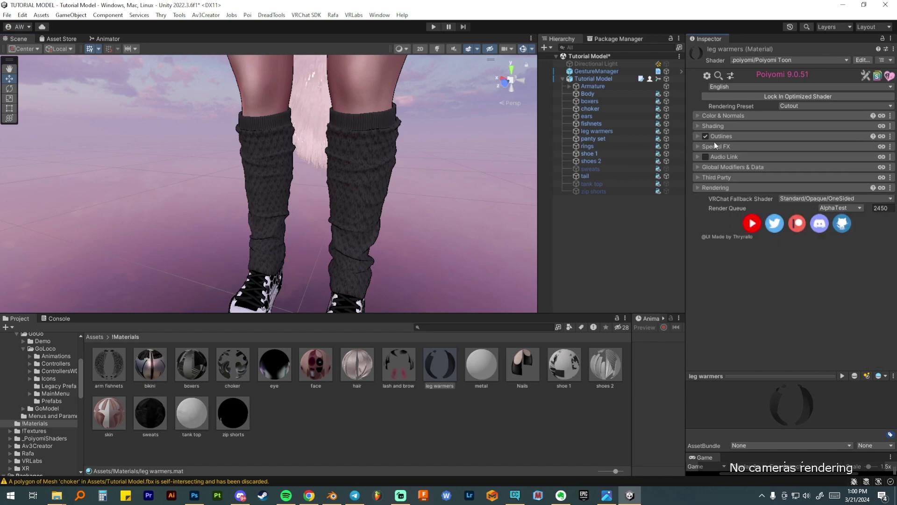
middle_click_drag(411, 215, 400, 192)
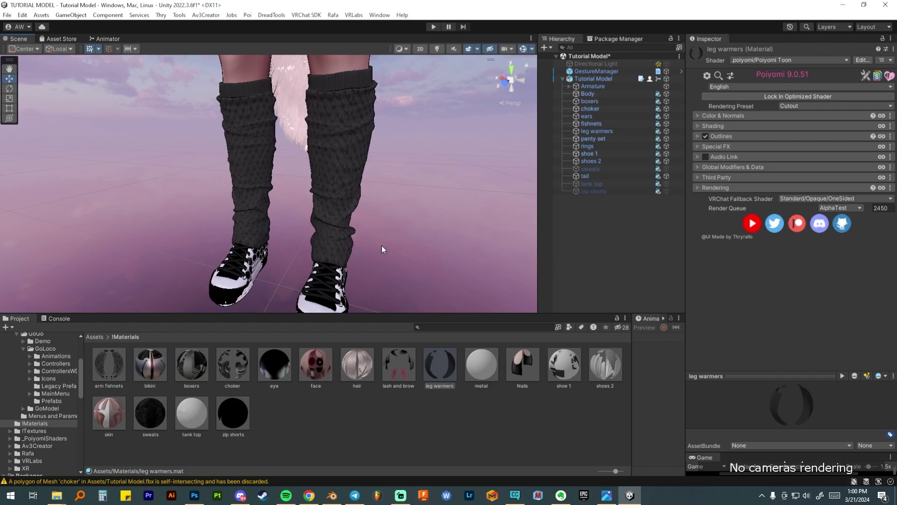
Step: Select the Nails material and examine its Outlines settings with the avatar's hand in close view
left_click(473, 379)
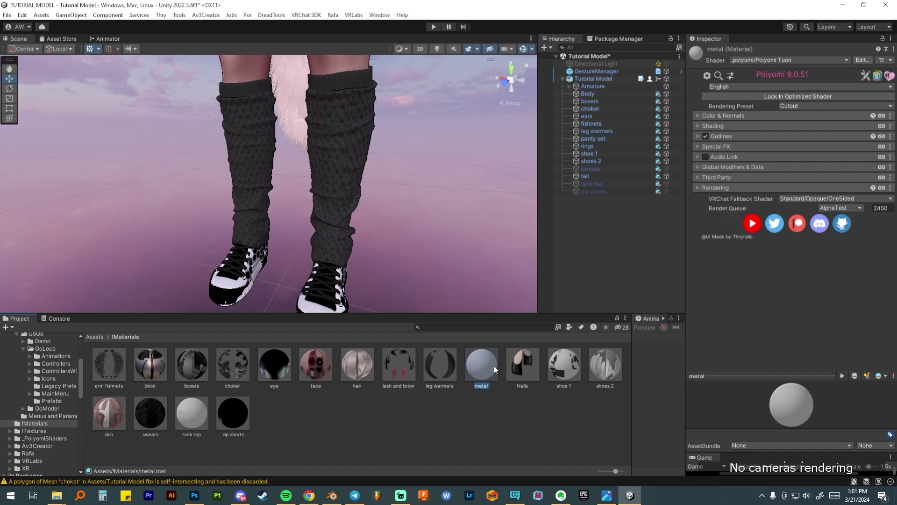
left_click(526, 369)
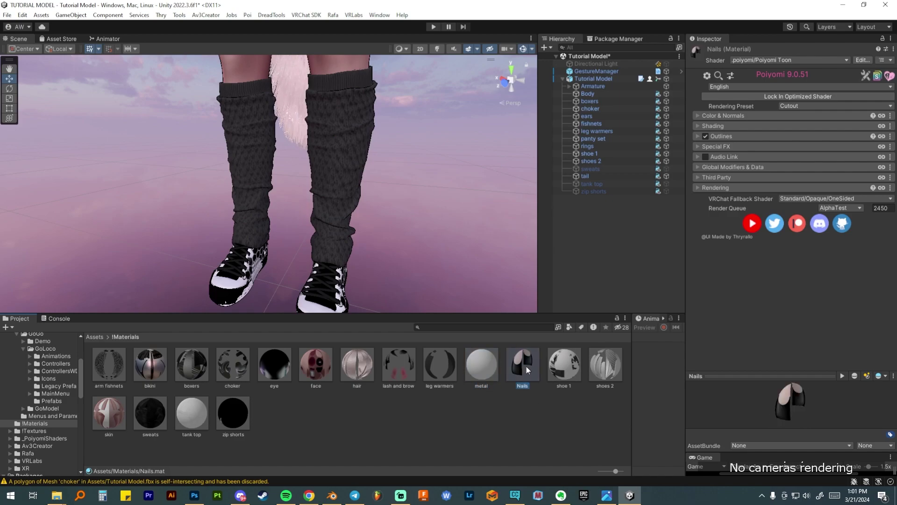
middle_click_drag(404, 125, 328, 248)
scroll(328, 249, "down", 3)
middle_click_drag(342, 177, 286, 192)
scroll(286, 193, "up", 4)
right_click_drag(286, 193, 282, 219)
mouse_move(303, 158)
middle_mouse_down()
mouse_move(287, 176)
mouse_move(288, 161)
middle_mouse_up()
scroll(289, 162, "down", 3)
scroll(275, 177, "up", 1)
middle_click_drag(233, 207, 255, 195)
scroll(255, 196, "up", 2)
scroll(255, 197, "down", 2)
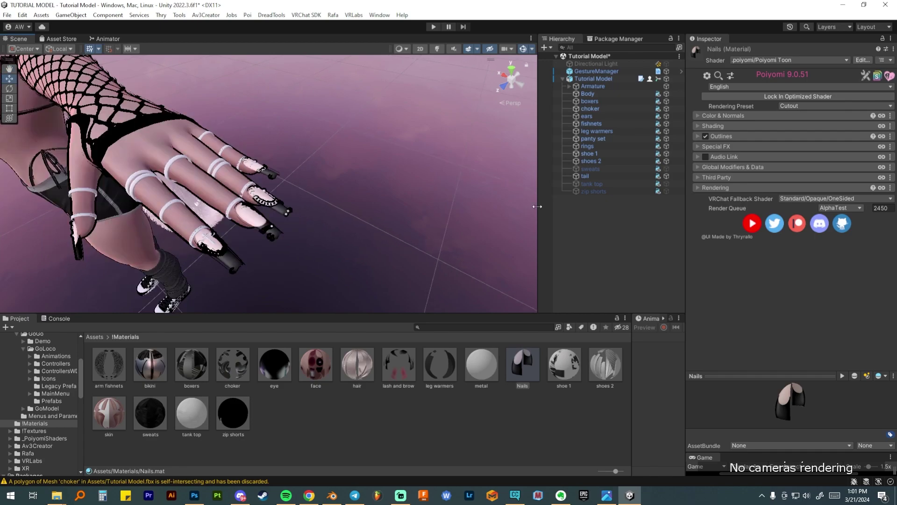
left_click(722, 137)
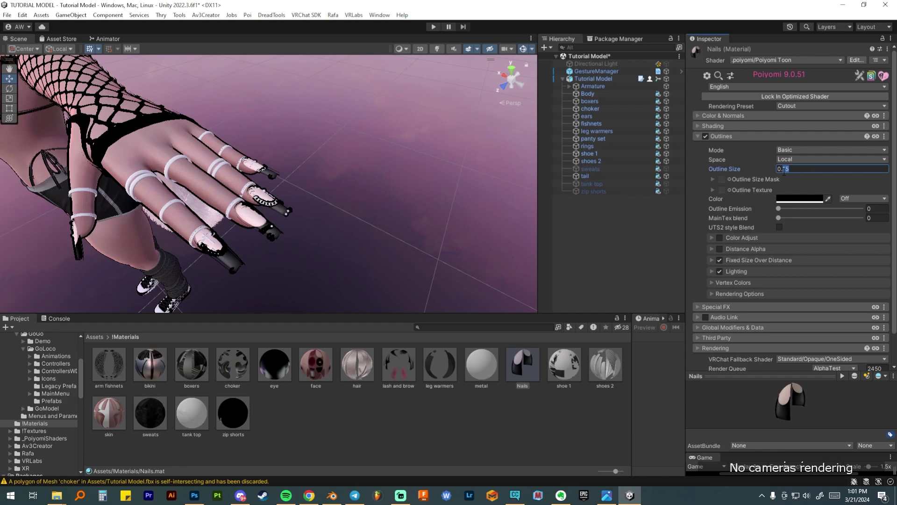
scroll(290, 226, "up", 4)
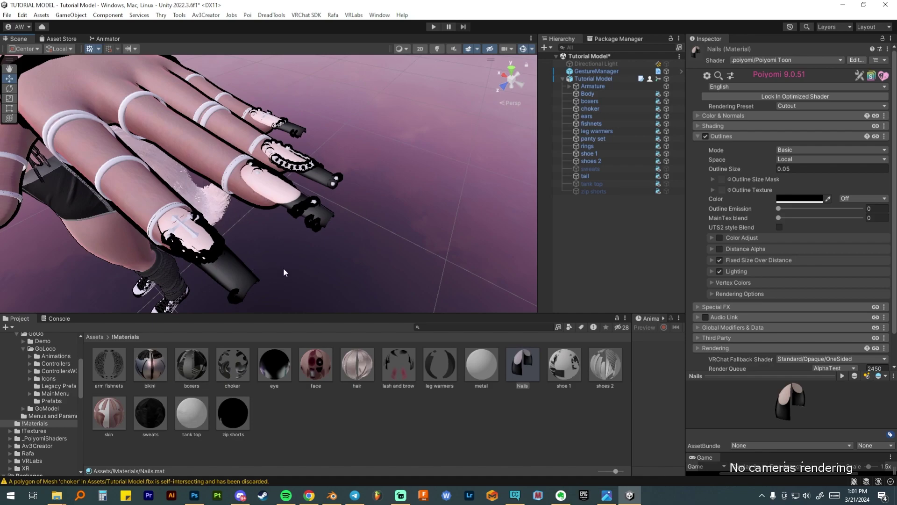
Step: Enable Matcap 0 in the Nails material's Shading settings and assign the 43.sphere1 texture to it
middle_click_drag(254, 230, 246, 248)
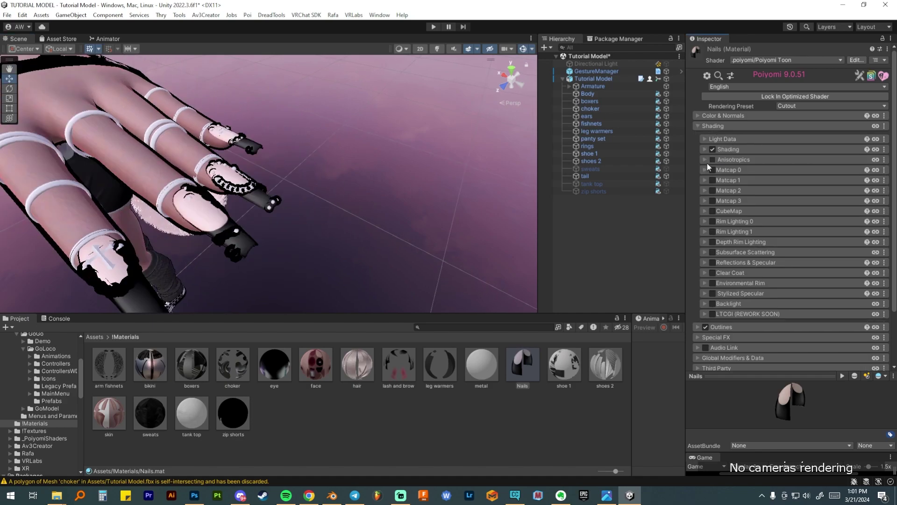
left_click(711, 169)
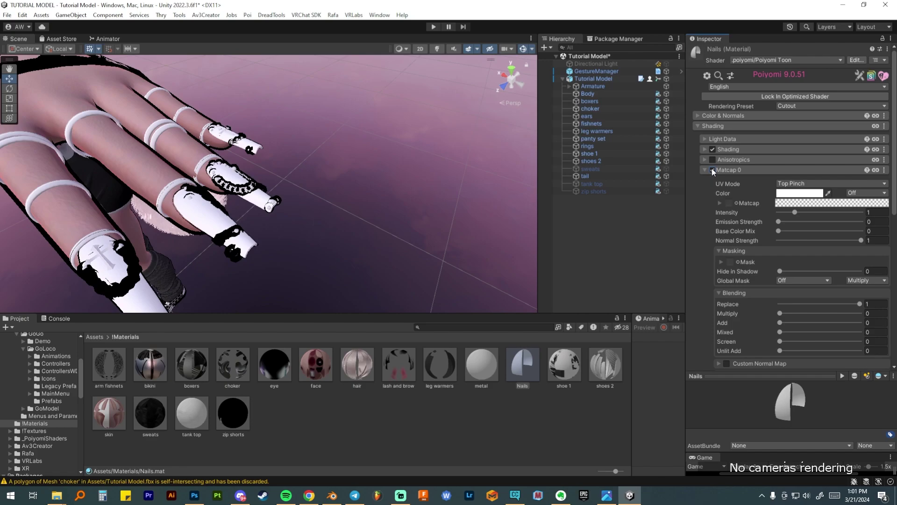
left_click(736, 202)
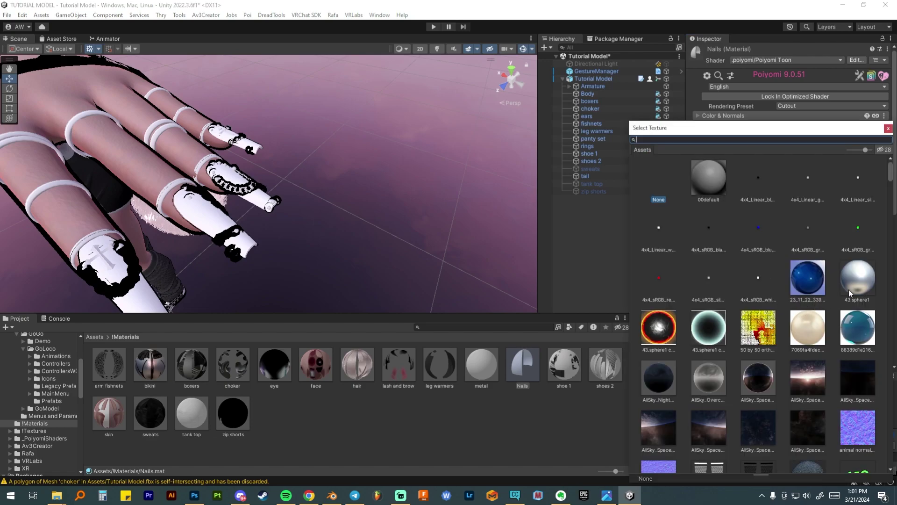
left_click(857, 278)
double_click(864, 275)
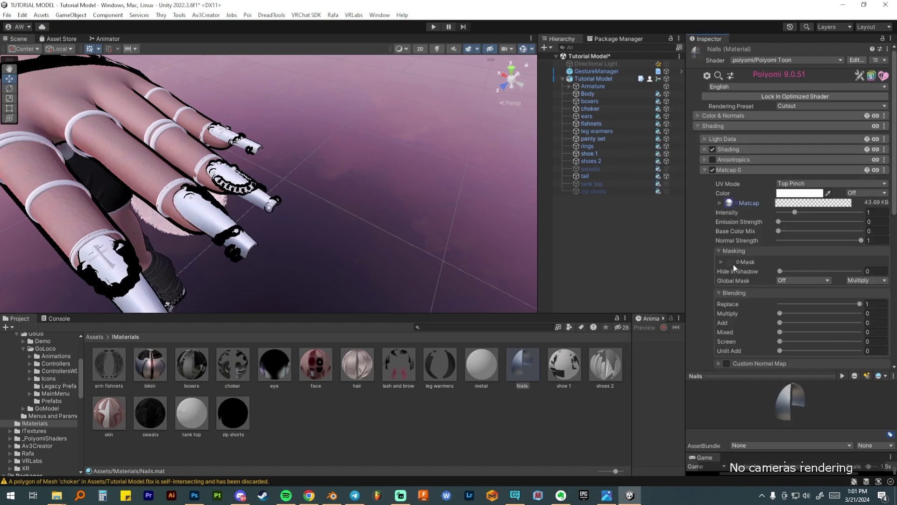
Step: Set the Nails material's Matcap 0 blending to Replace 0 and Multiply 1
left_click(779, 304)
left_click_drag(779, 313, 887, 317)
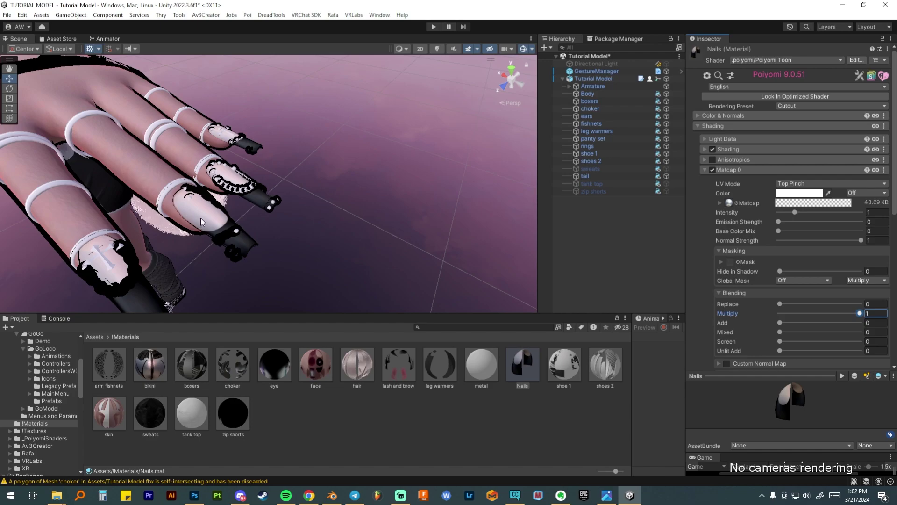
mouse_move(220, 196)
middle_mouse_down()
mouse_move(231, 181)
mouse_move(237, 194)
mouse_move(223, 196)
middle_mouse_up()
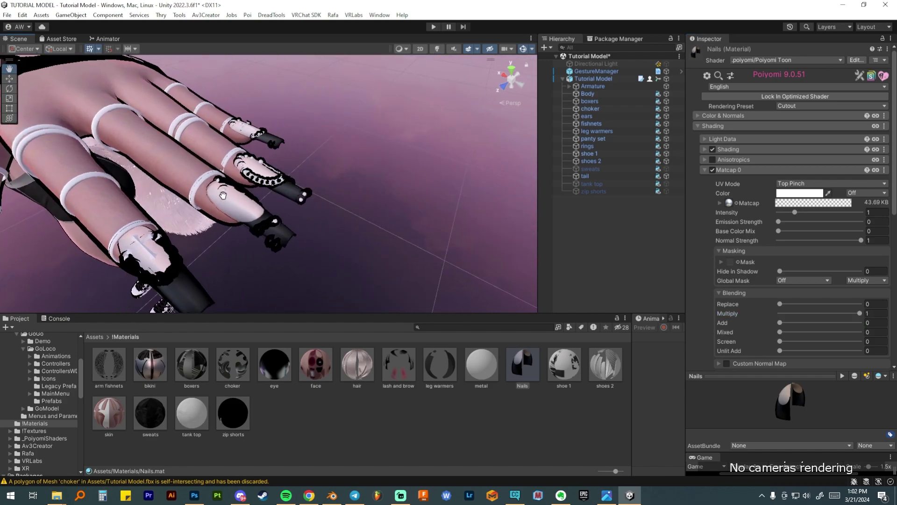
Step: Replace the Nails material's Matcap 0 texture with "metal", found with the search term "metal", and check it on the hand
left_click(735, 202)
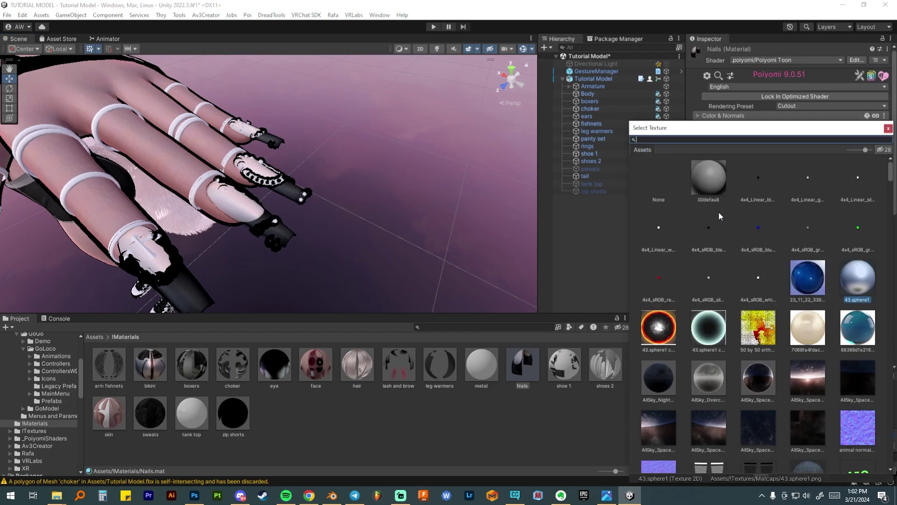
type("metal")
left_click(782, 177)
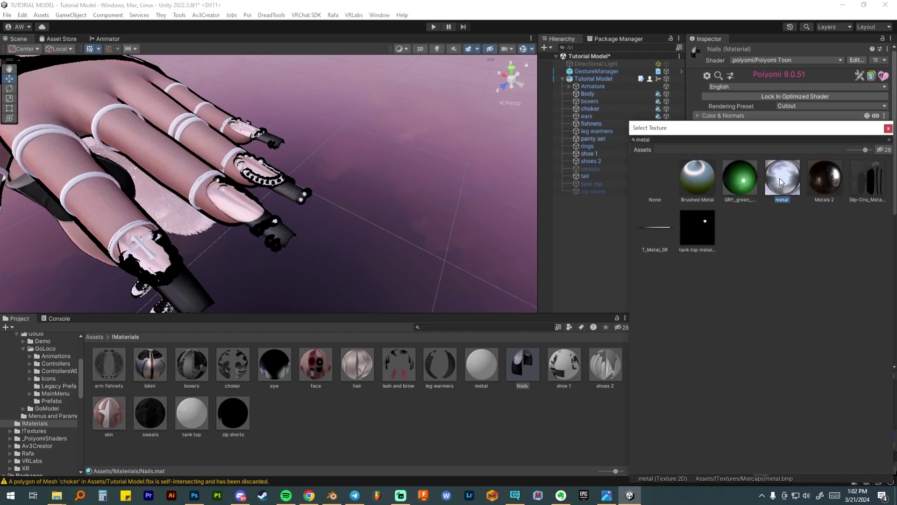
double_click(781, 178)
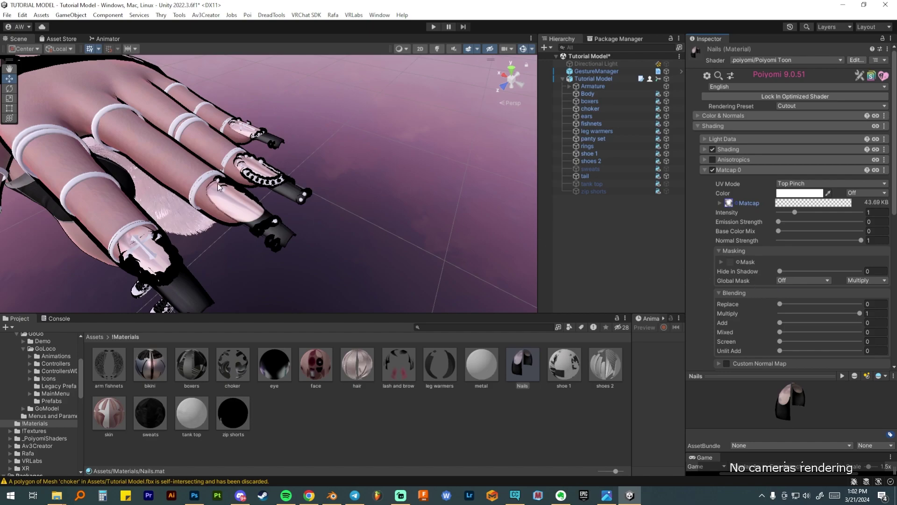
scroll(207, 206, "up", 3)
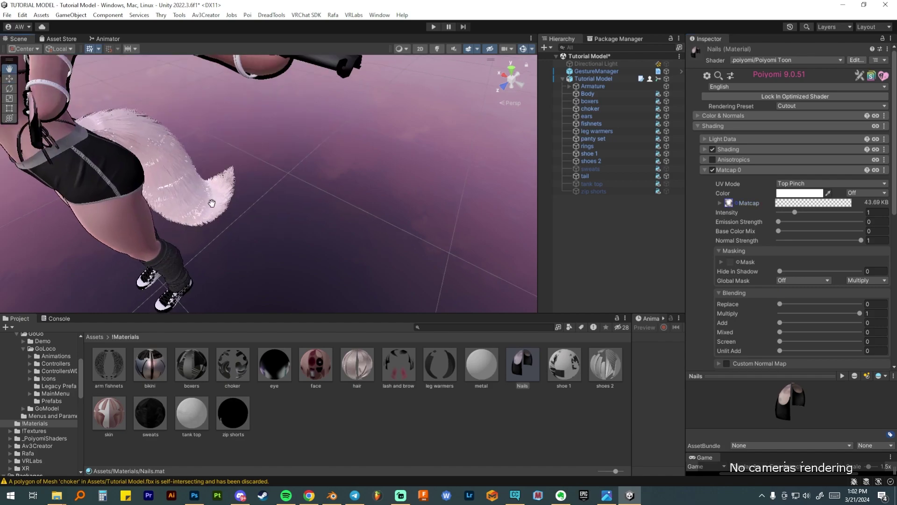
scroll(210, 207, "down", 3)
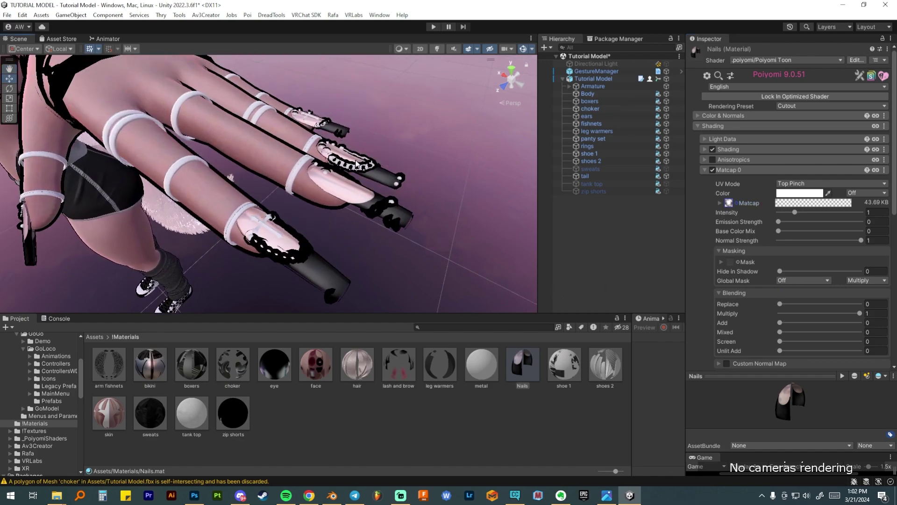
Step: Disable the shoes 2 and leg warmers objects so that only shoe 1 remains on the avatar's feet, in close view
scroll(277, 236, "down", 5)
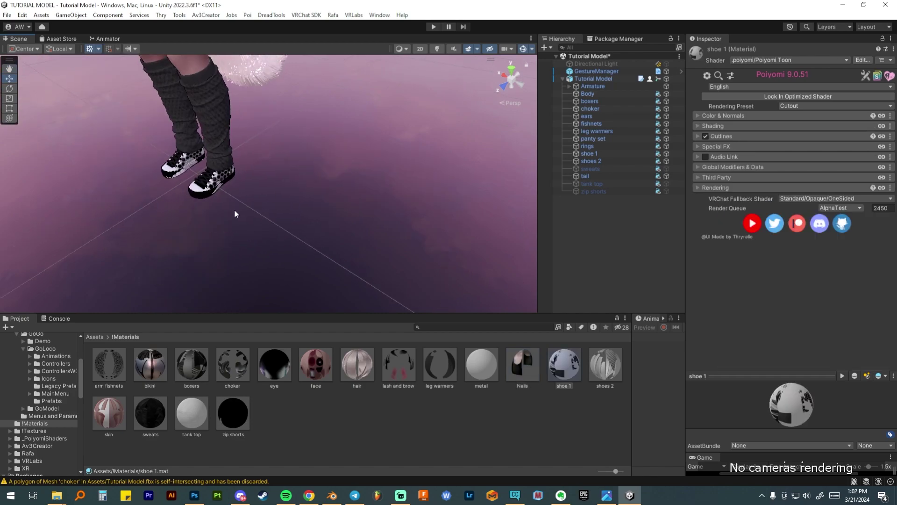
middle_click_drag(234, 210, 302, 276)
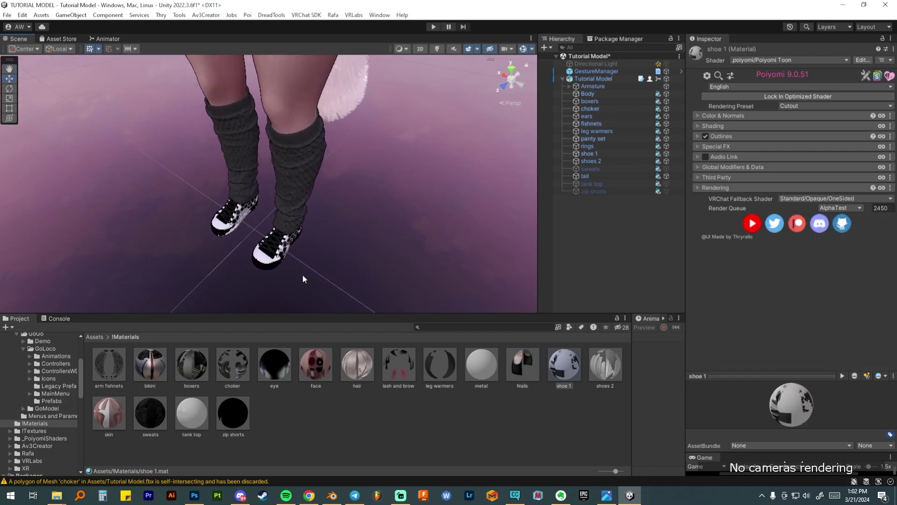
scroll(303, 276, "up", 3)
left_click(666, 161)
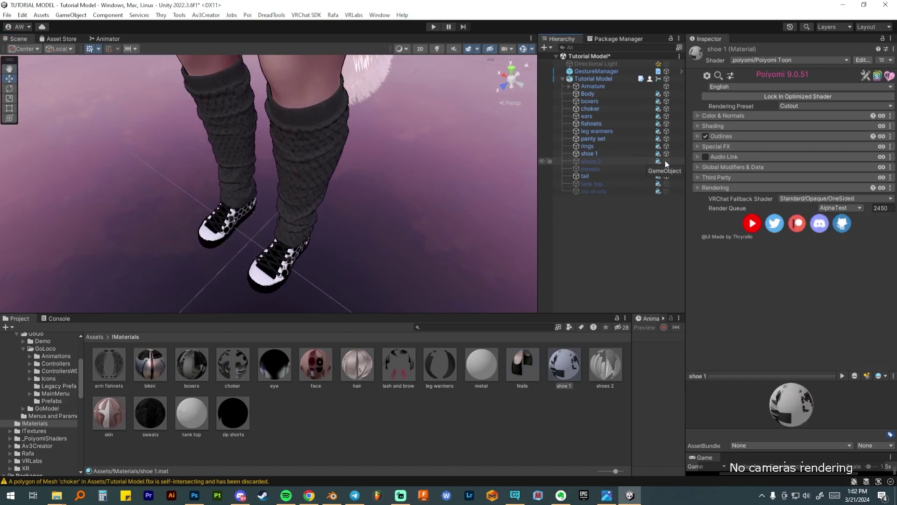
left_click(666, 131)
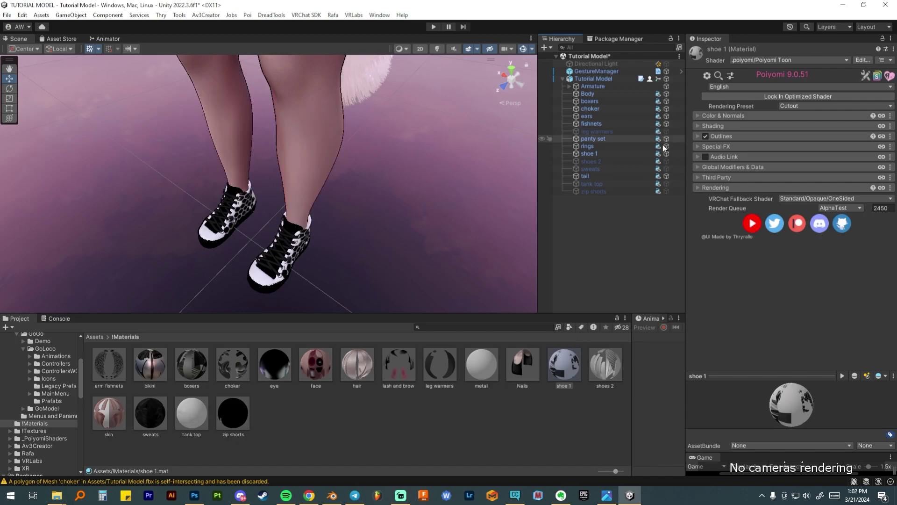
left_click(609, 154)
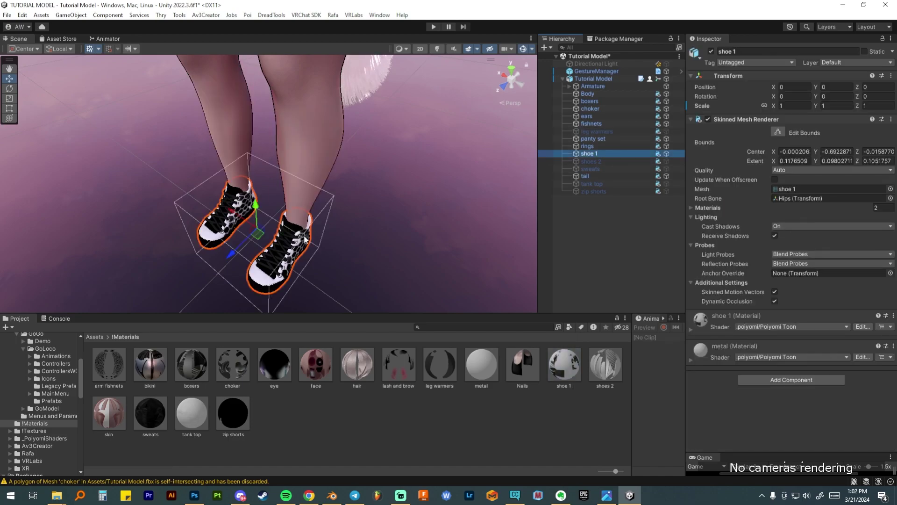
scroll(304, 240, "up", 6)
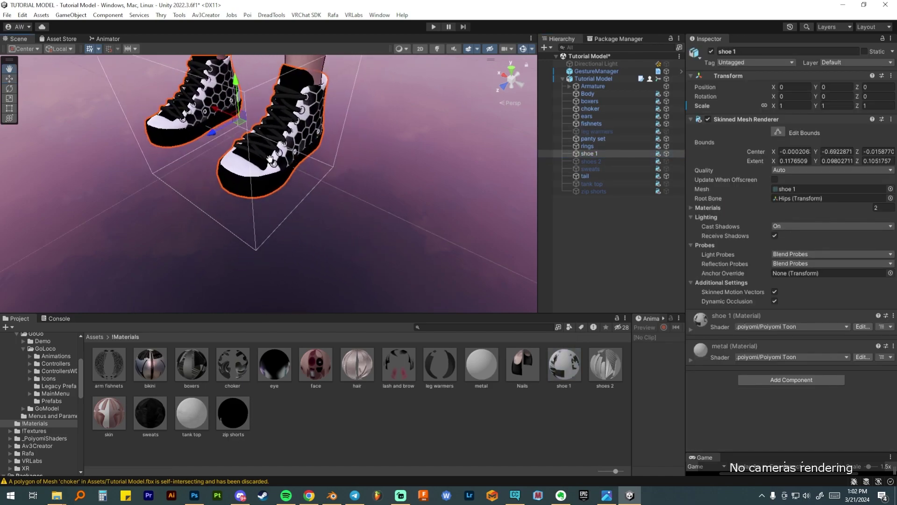
Step: Assign the shoe's normal texture as the shoe 1 material's Normal Map and check it on the sneakers
left_click(564, 365)
left_click(719, 116)
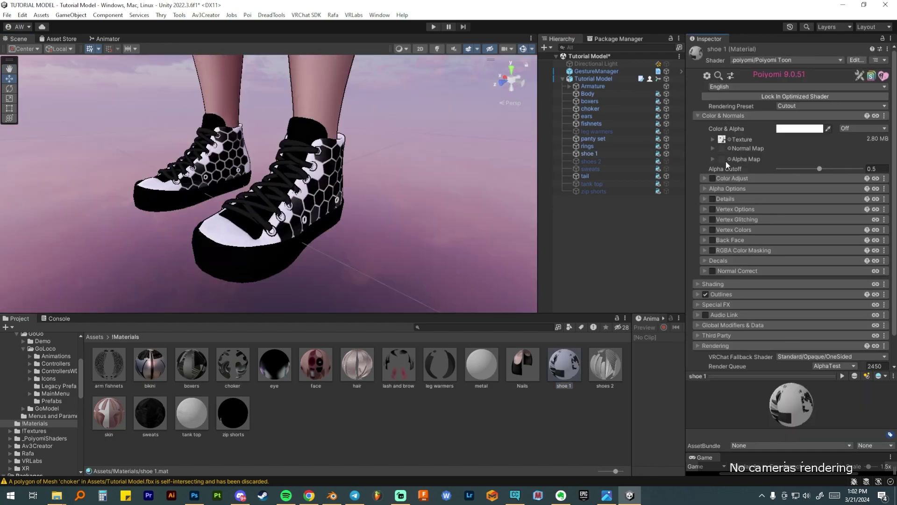
scroll(259, 222, "up", 4)
middle_click_drag(267, 234, 292, 225)
scroll(293, 219, "down", 3)
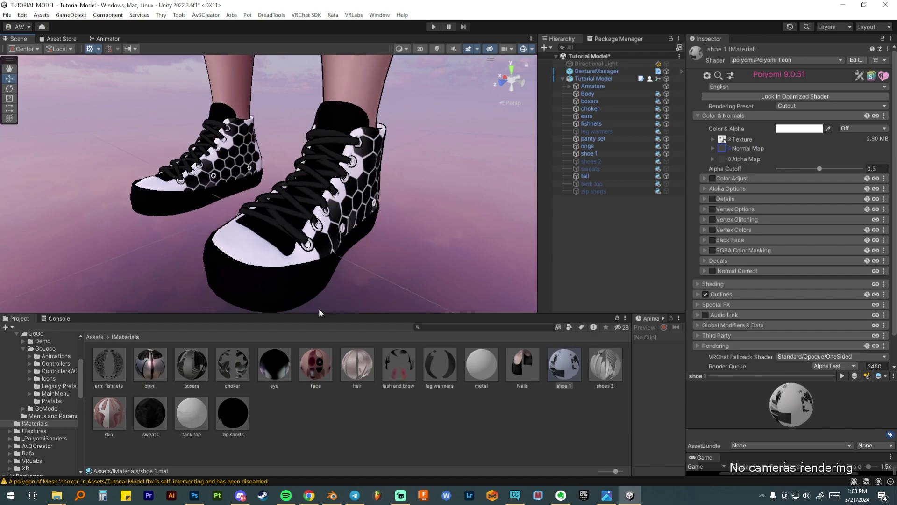
scroll(401, 146, "up", 2)
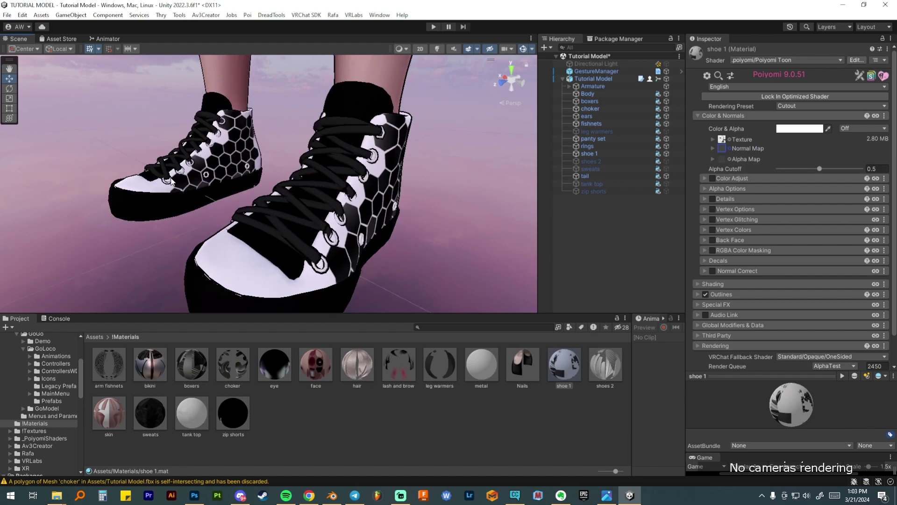
scroll(278, 189, "down", 3)
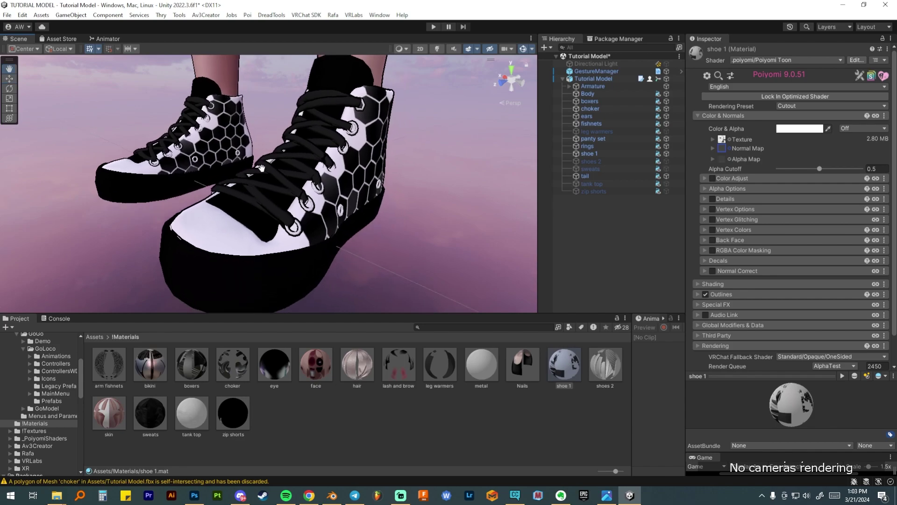
left_click(744, 116)
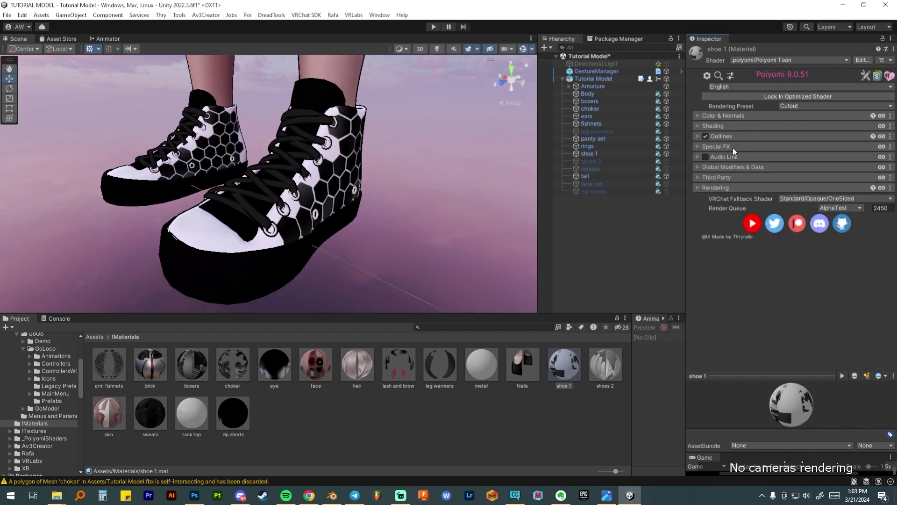
Step: Enable Matcap 0 on the shoe 1 material and set its blending to Replace 0 and Multiply 1
left_click(733, 126)
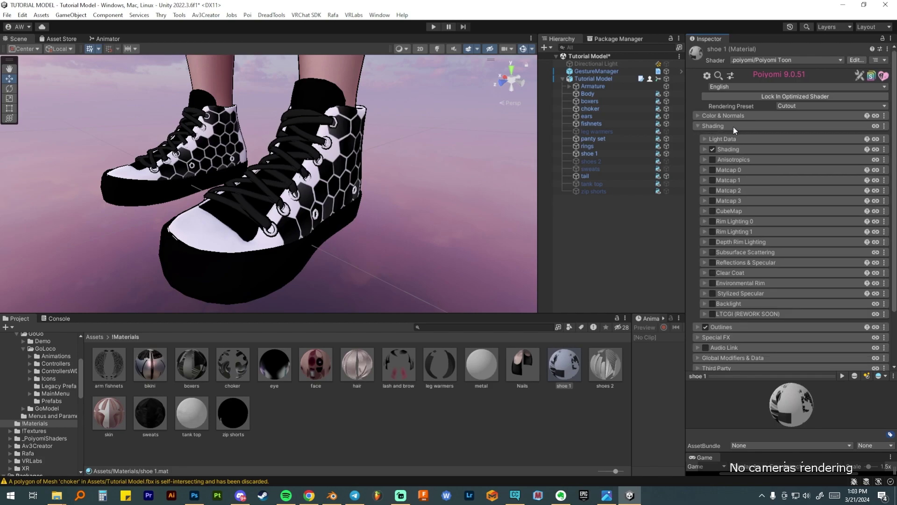
left_click(712, 170)
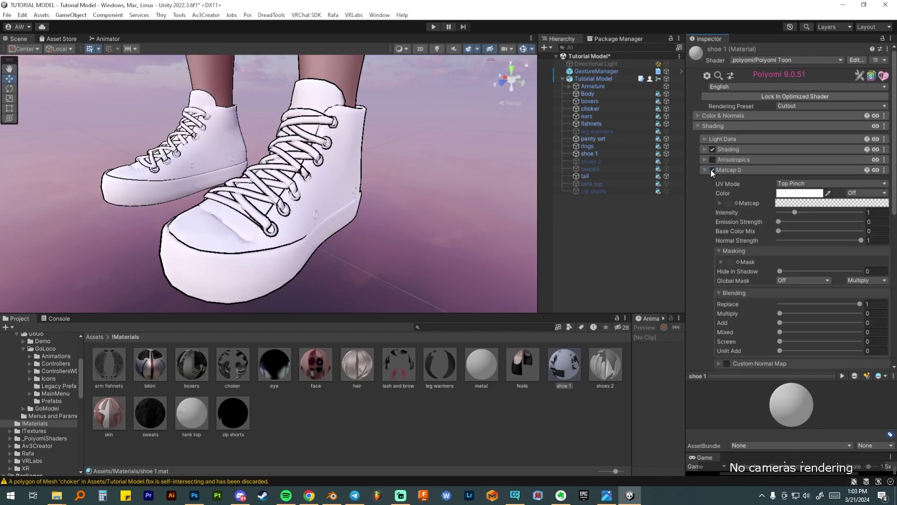
left_click(780, 304)
left_click_drag(781, 314, 859, 313)
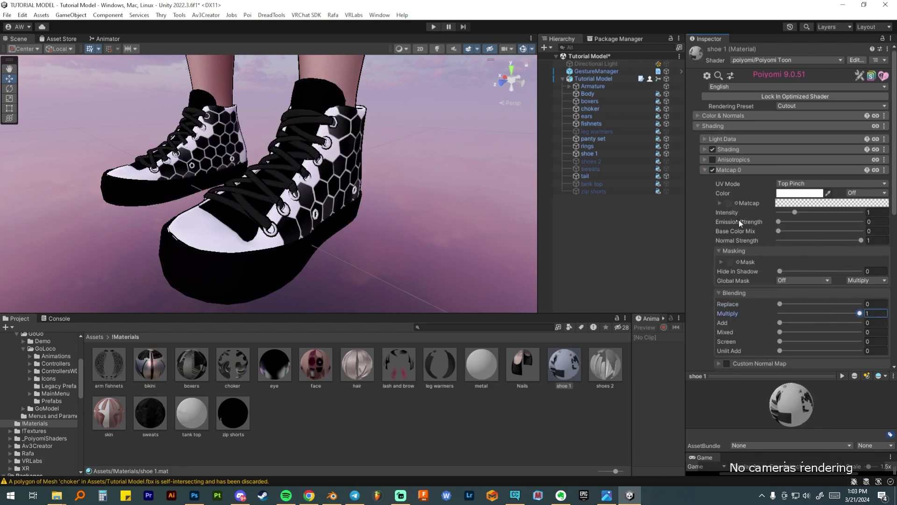
Step: Find a matcap texture with the search term "sat" and assign it to the shoe 1 material's Matcap 0
left_click(735, 203)
type("sat")
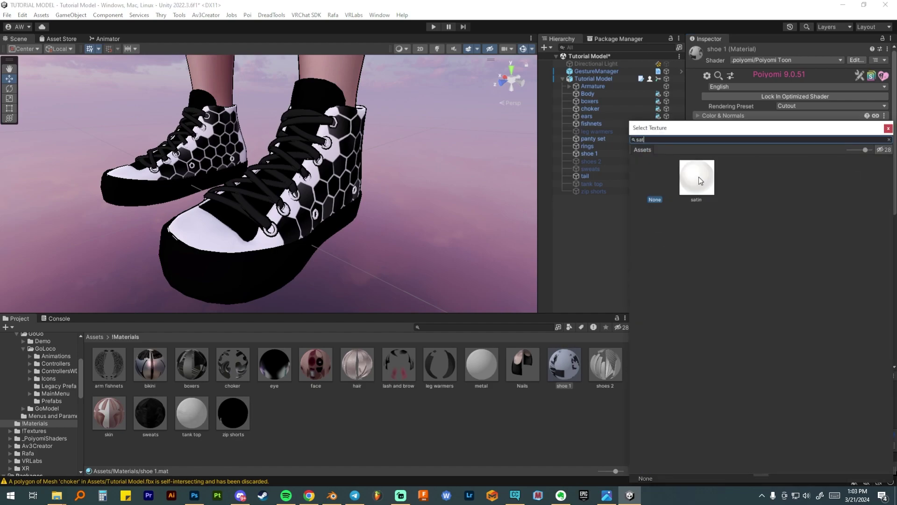
double_click(699, 177)
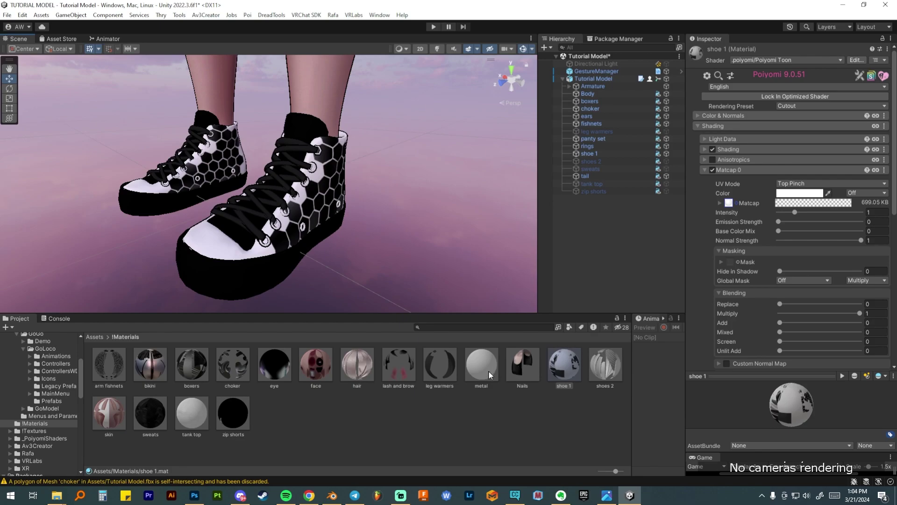
Step: Select the shoes 2 material, enable the shoes 2 object and disable shoe 1
left_click(608, 370)
left_click(667, 161)
left_click(669, 155)
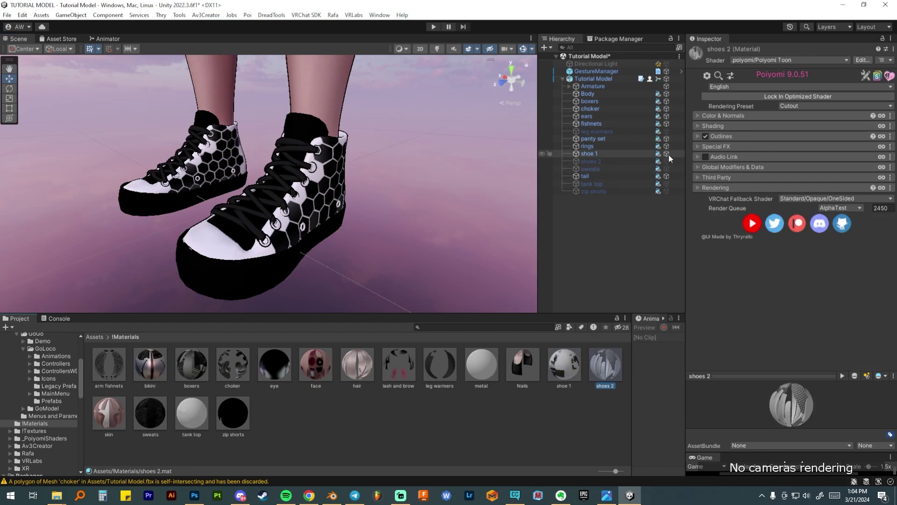
Step: Assign the slip-on shoes' normal texture as the shoes 2 material's Normal Map and fix its import type to normal map
left_click(729, 116)
left_click(729, 148)
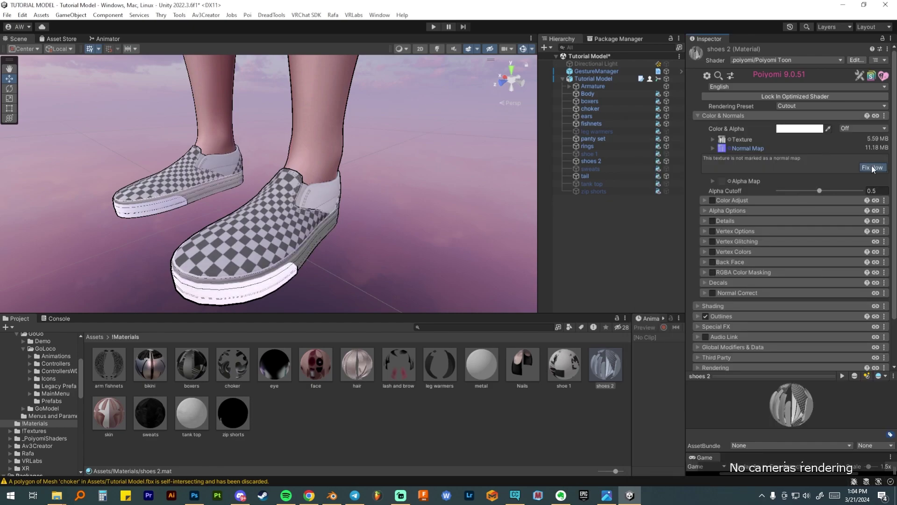
left_click(872, 166)
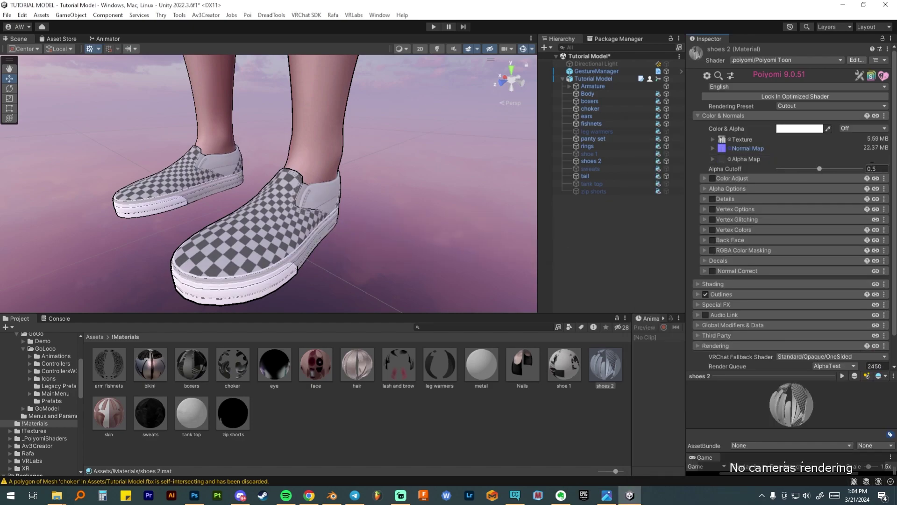
Step: Enable Matcap 0 on the shoes 2 material with a matcap texture, blended at Replace 0 and Multiply 1
left_click(741, 115)
left_click(737, 126)
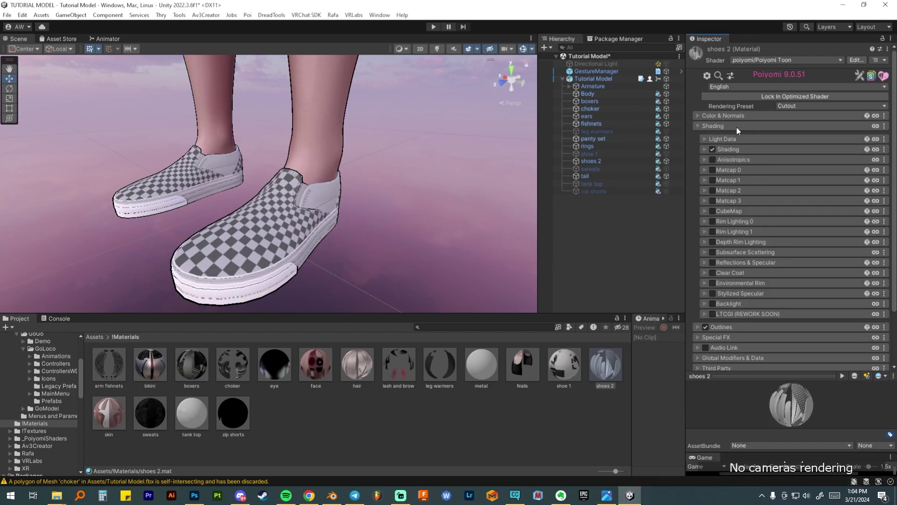
left_click(713, 170)
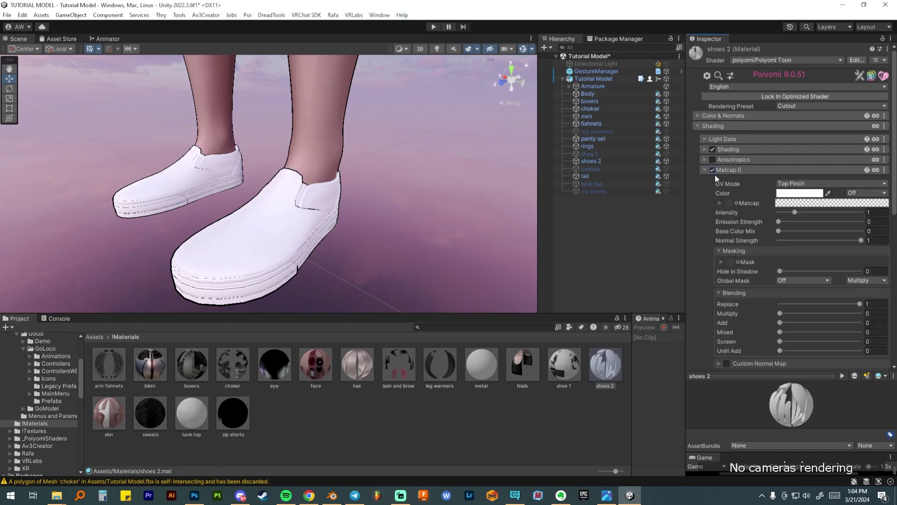
left_click(737, 203)
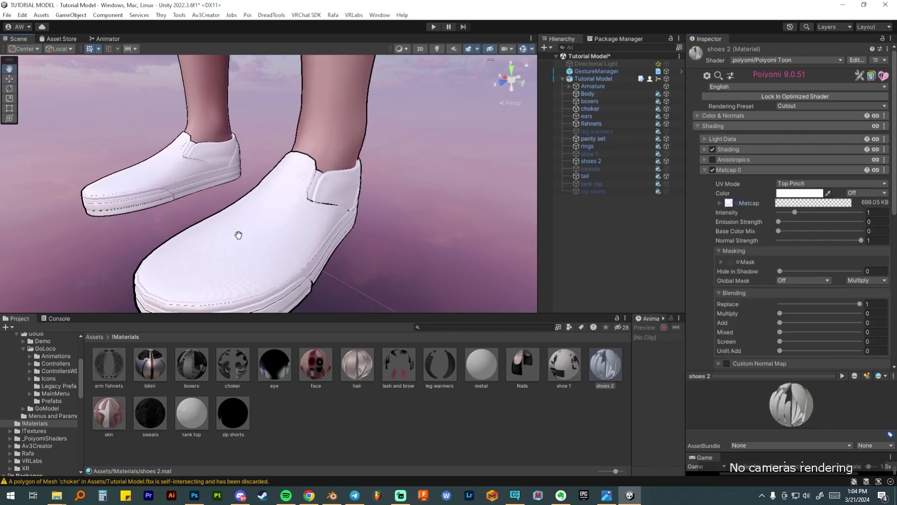
middle_click_drag(238, 235, 249, 228)
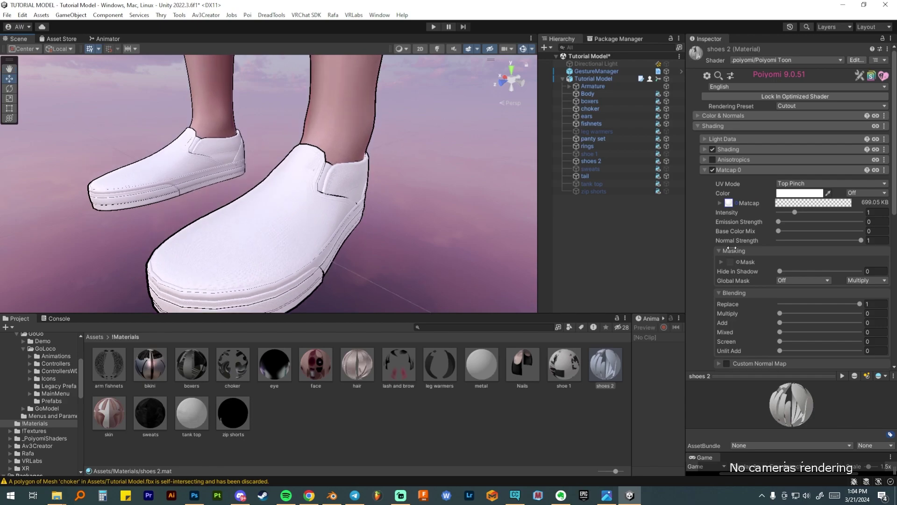
left_click_drag(783, 304, 860, 313)
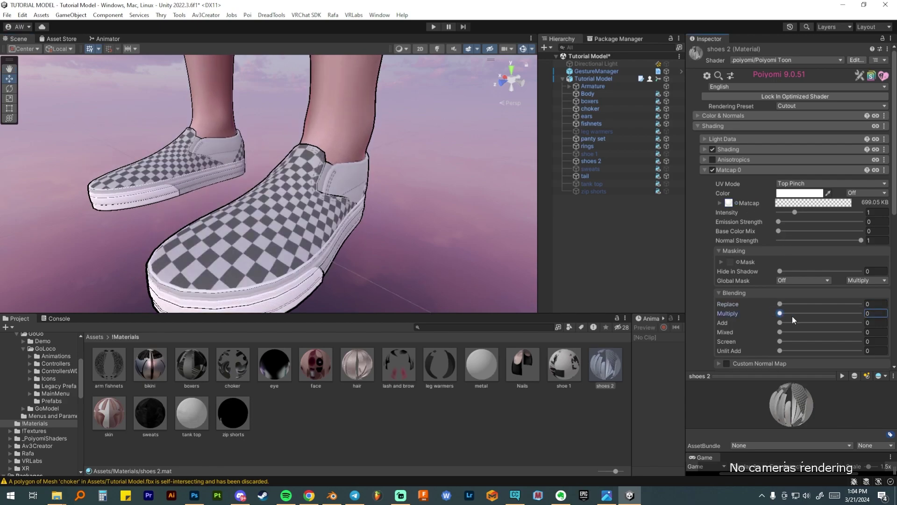
scroll(315, 178, "down", 3)
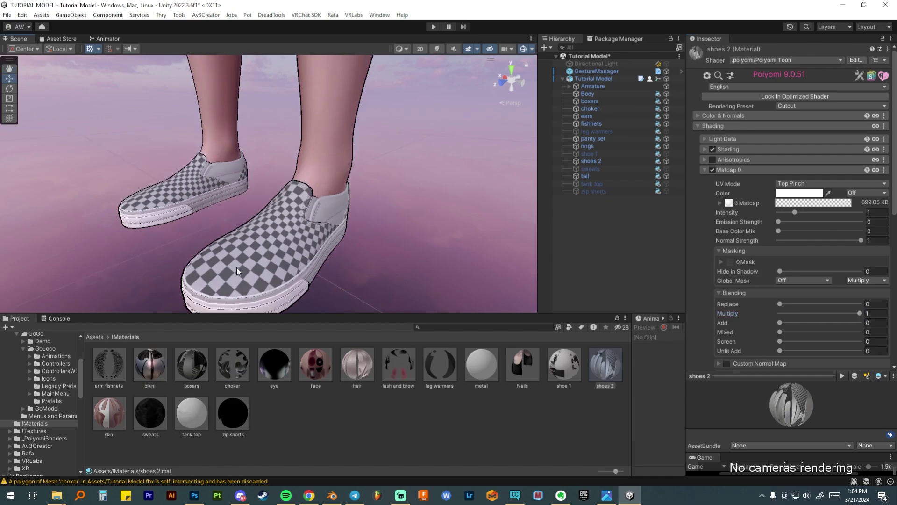
Step: Examine the skin material's shading on the avatar's legs, torso and chest
left_click(144, 410)
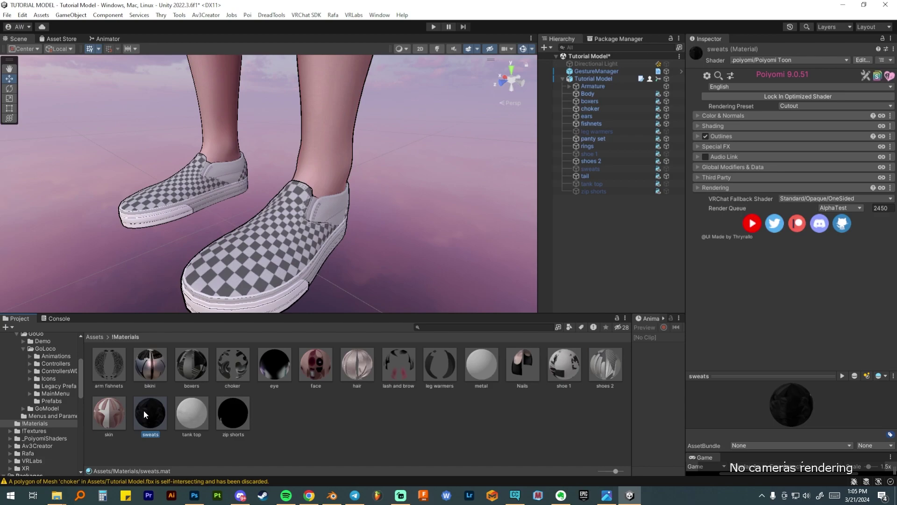
left_click(110, 411)
scroll(286, 111, "down", 4)
middle_click_drag(286, 111, 278, 262)
scroll(278, 265, "down", 5)
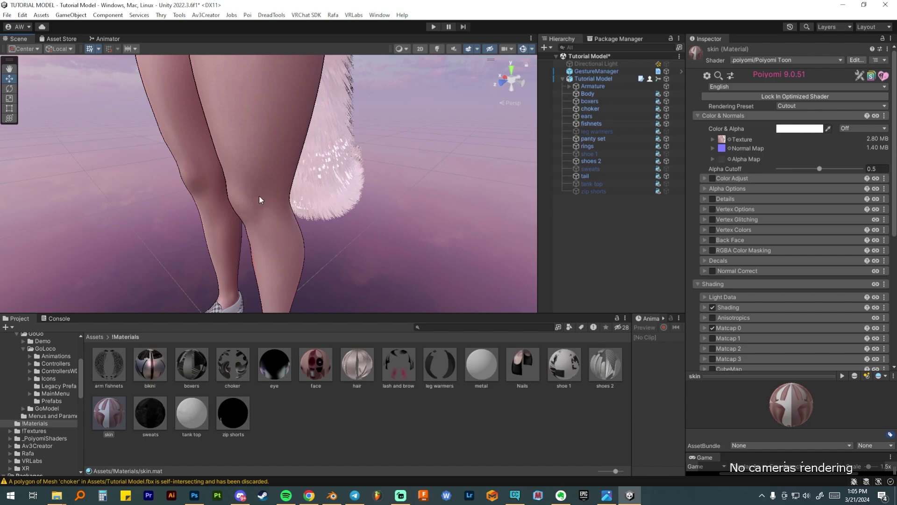
middle_click_drag(274, 134, 264, 249)
scroll(264, 250, "up", 3)
right_click_drag(225, 246, 181, 249)
middle_click_drag(180, 249, 259, 209)
scroll(263, 210, "down", 4)
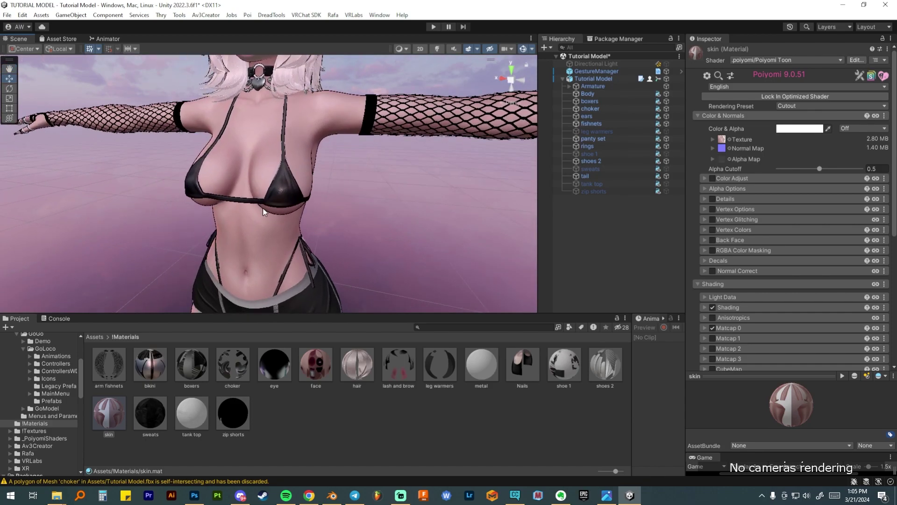
middle_click_drag(273, 262, 300, 143)
scroll(296, 208, "up", 3)
mouse_move(310, 274)
middle_mouse_down()
mouse_move(304, 248)
mouse_move(298, 269)
middle_mouse_up()
Step: Select the sweats material and enable the sweats object on the avatar
left_click(146, 417)
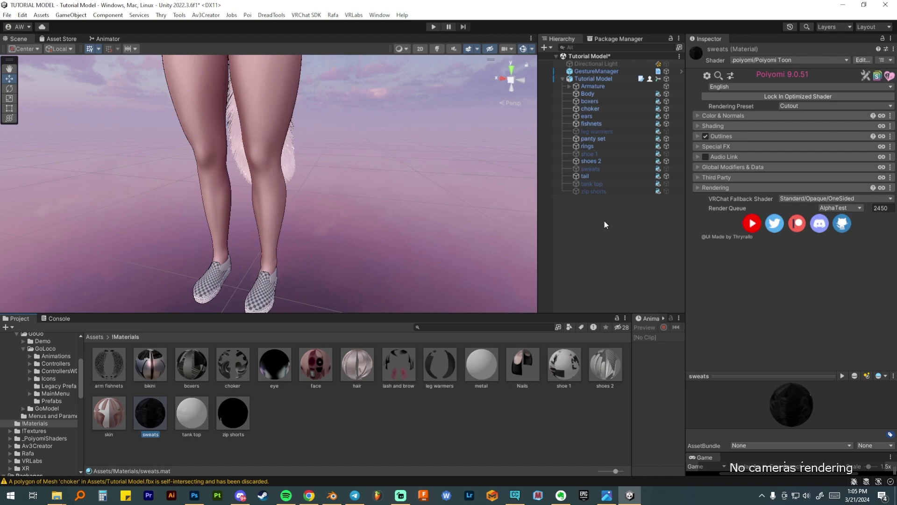
left_click(666, 169)
middle_click_drag(342, 140, 353, 210)
scroll(354, 209, "up", 3)
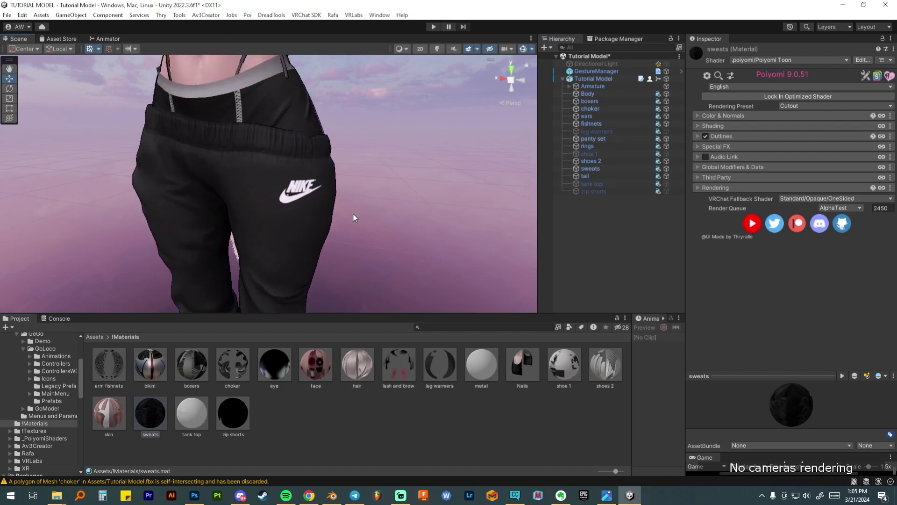
Step: Disable the boxers object and assign a texture found with "cloth" as the sweats material's Normal Map
left_click(720, 116)
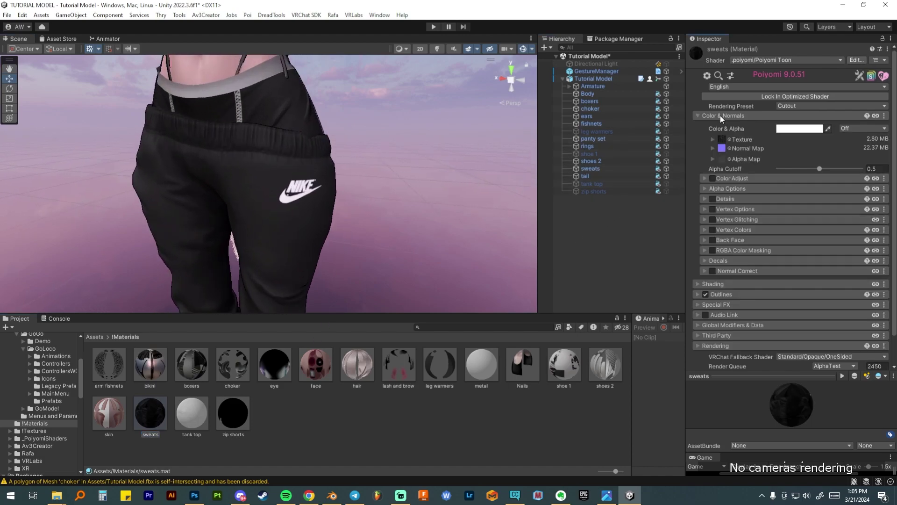
left_click(712, 148)
left_click(728, 148)
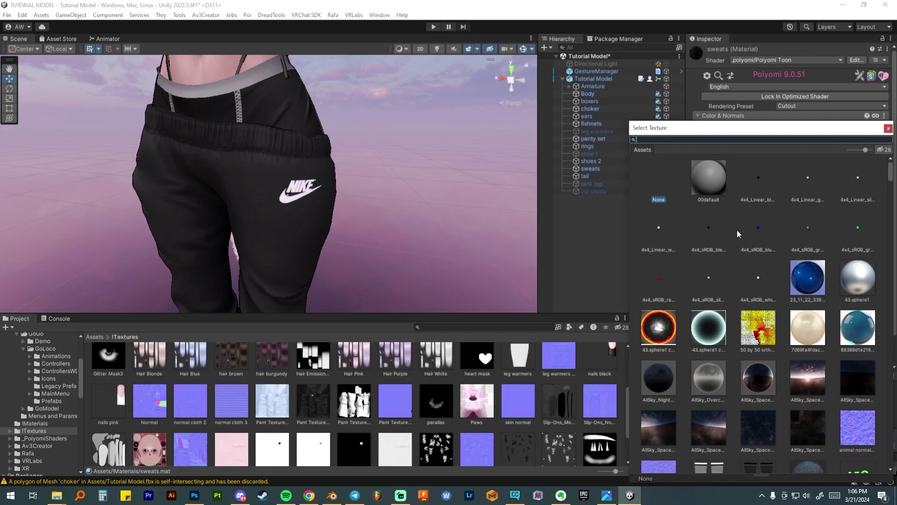
scroll(736, 231, "down", 10)
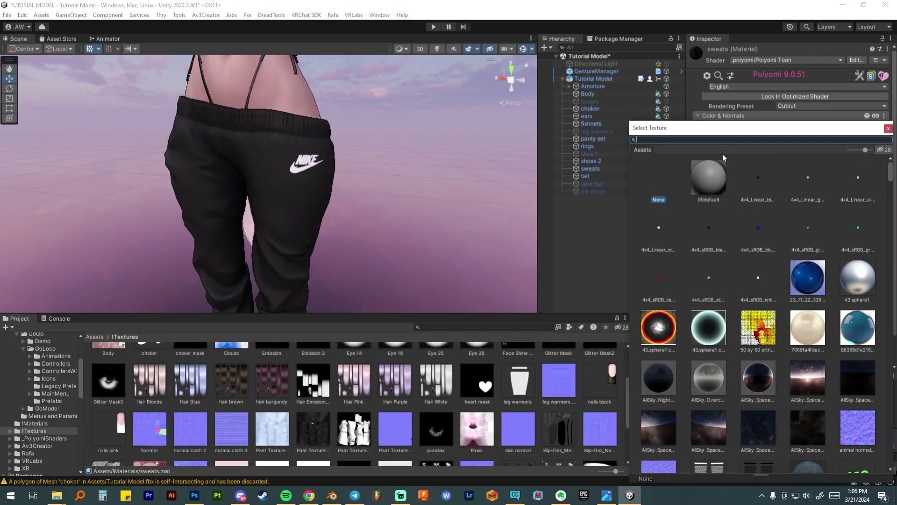
type("cloth")
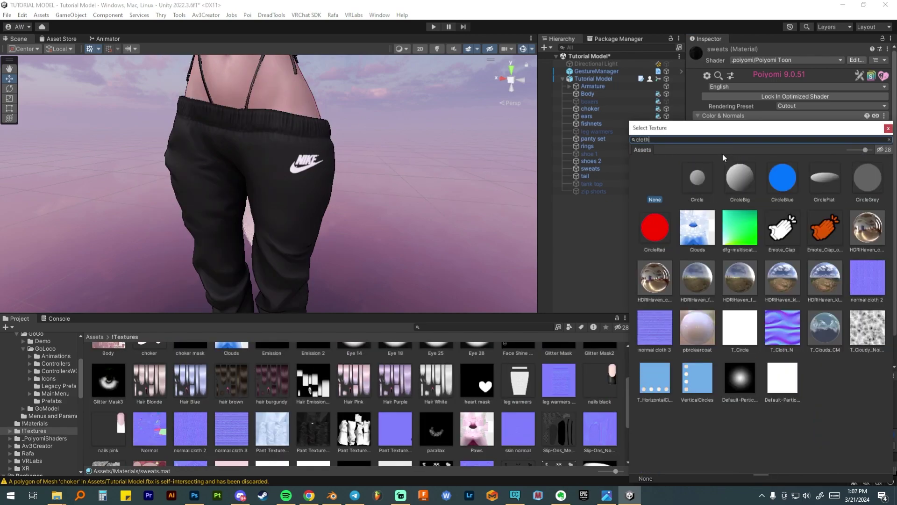
double_click(739, 178)
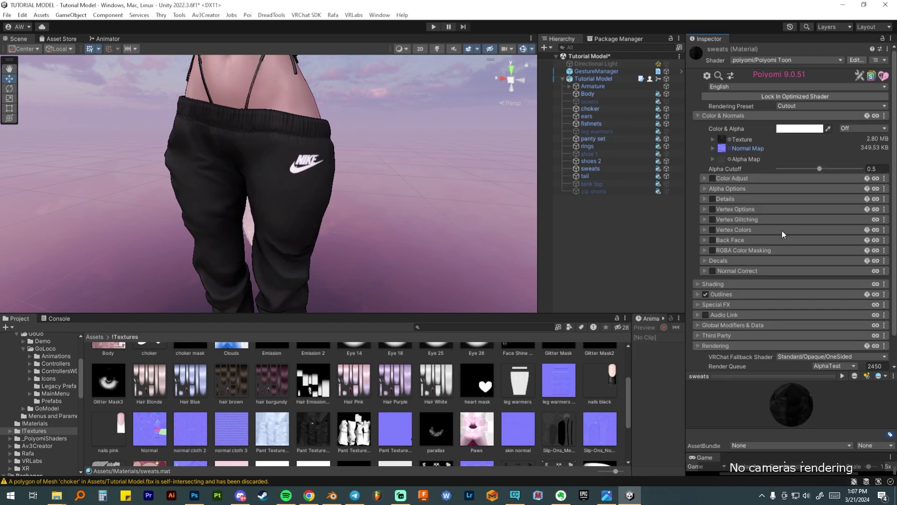
Step: Set the tiling of the sweats material's Normal Map to 8 in X and 8 in Y
left_click(713, 148)
left_click(792, 160)
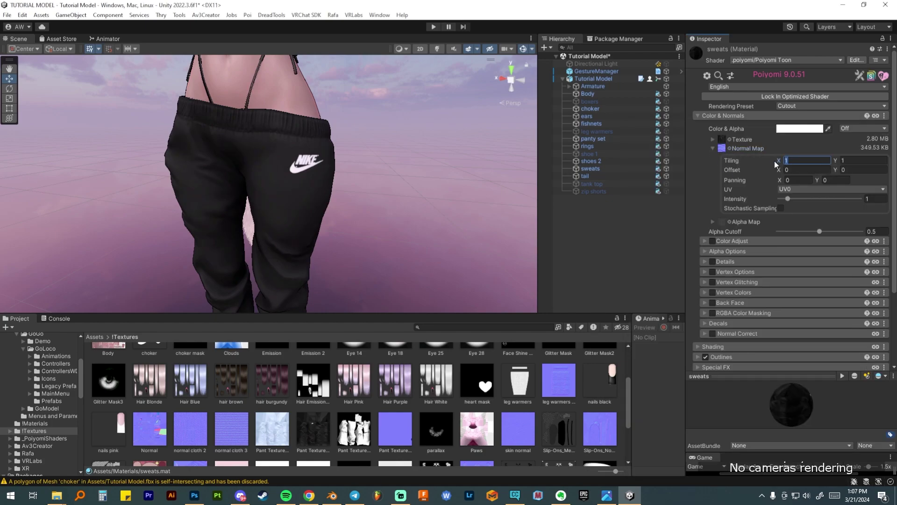
type("8")
key("Tab")
type("8")
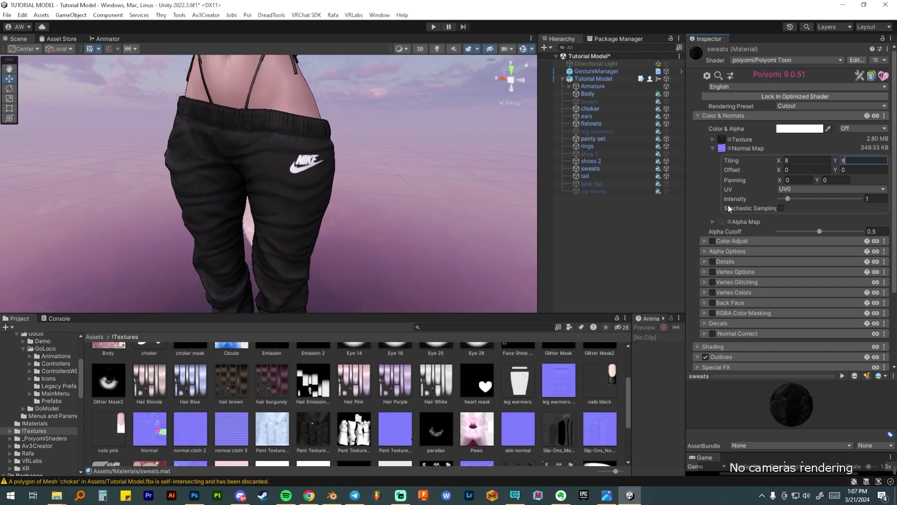
left_click(712, 148)
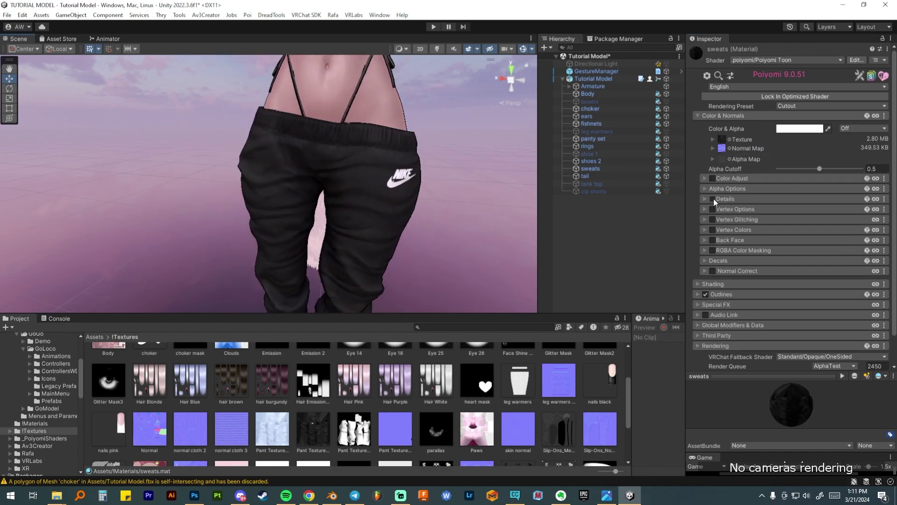
Step: Enable Details on the sweats material and assign the normal cloth 2 texture as its Detail Normal
left_click(713, 198)
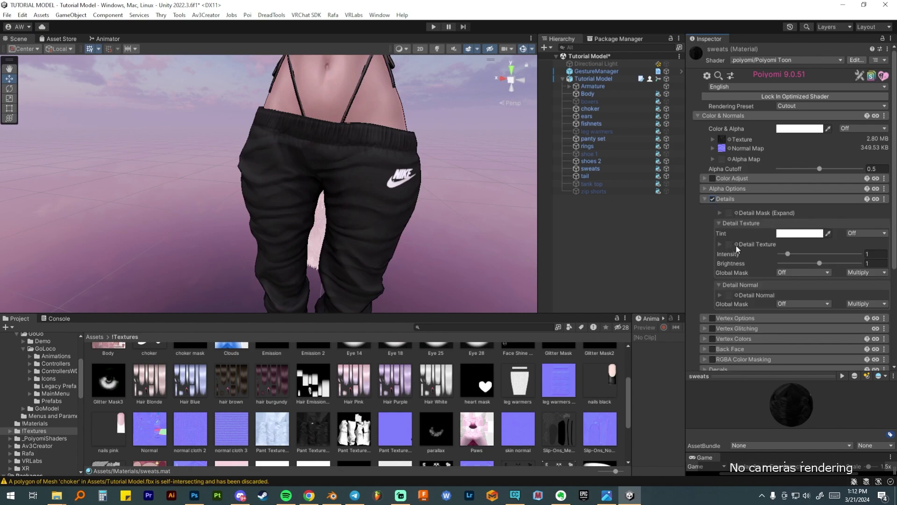
left_click(736, 295)
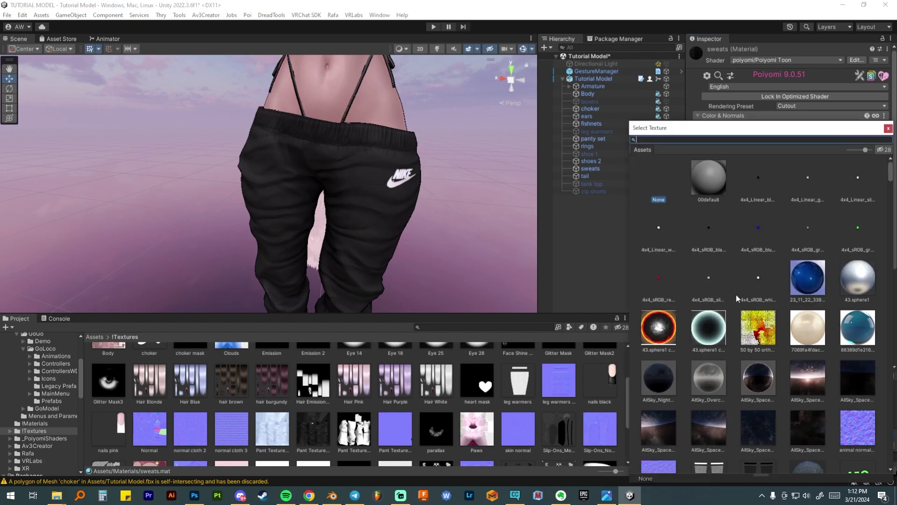
type("cloth")
double_click(719, 272)
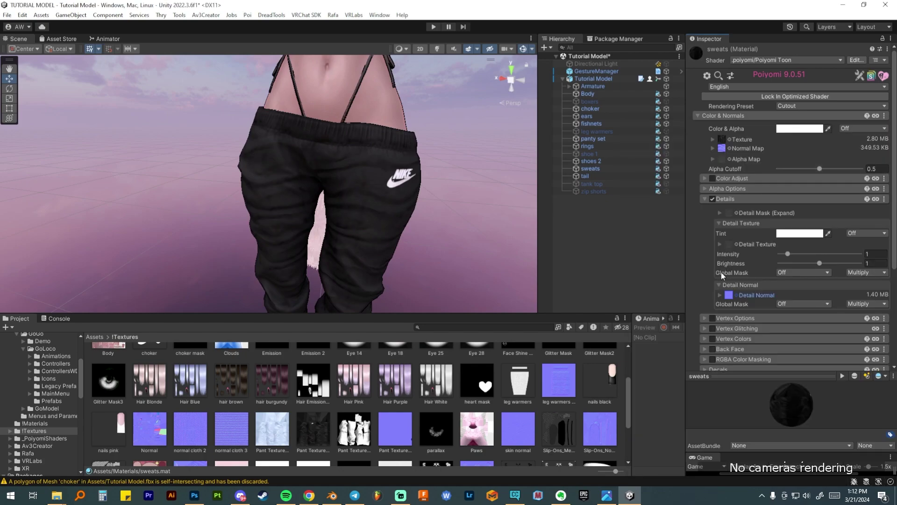
Step: Set the Detail Normal's tiling to 15 in X and 15 in Y and check the sweatpants fabric up close
left_click(720, 295)
left_click(785, 308)
type("15")
key("Tab")
type("15")
scroll(328, 187, "up", 8)
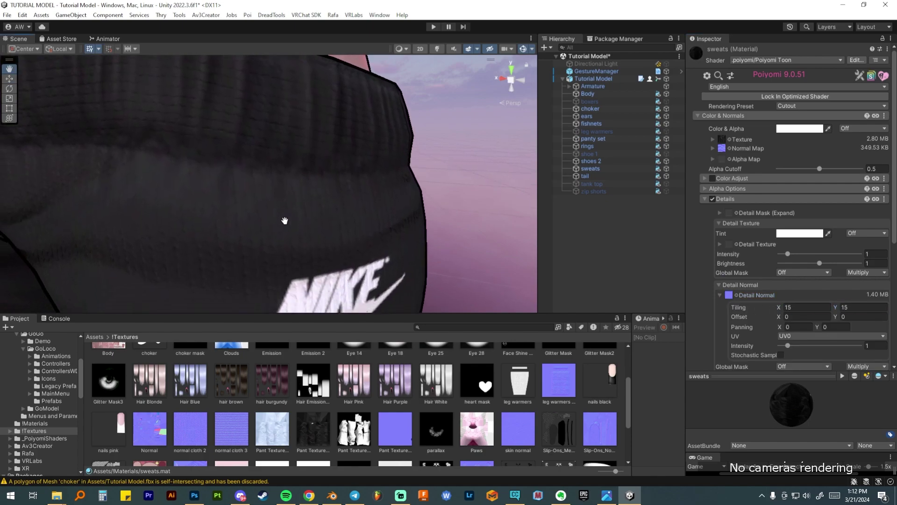
middle_click_drag(284, 220, 285, 214)
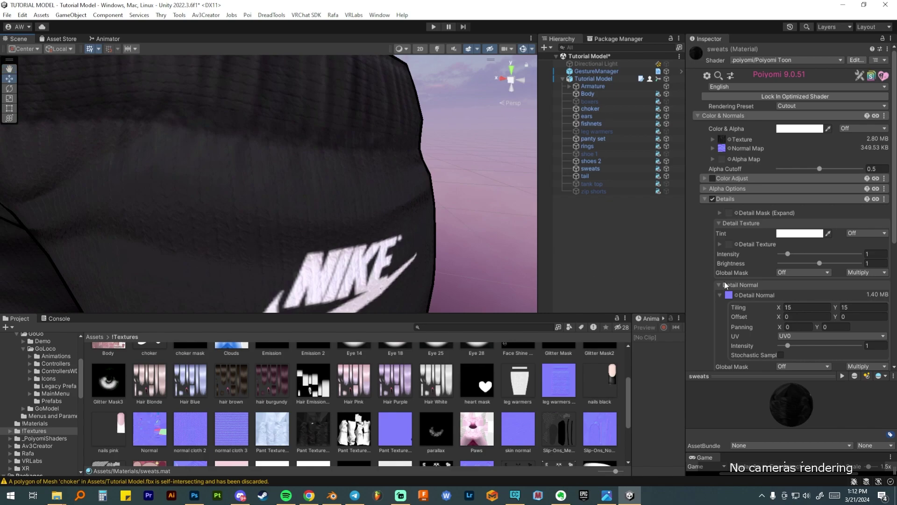
Step: Replace the Detail Normal with another texture found with "cloth" and fix its import type to normal map
left_click(736, 296)
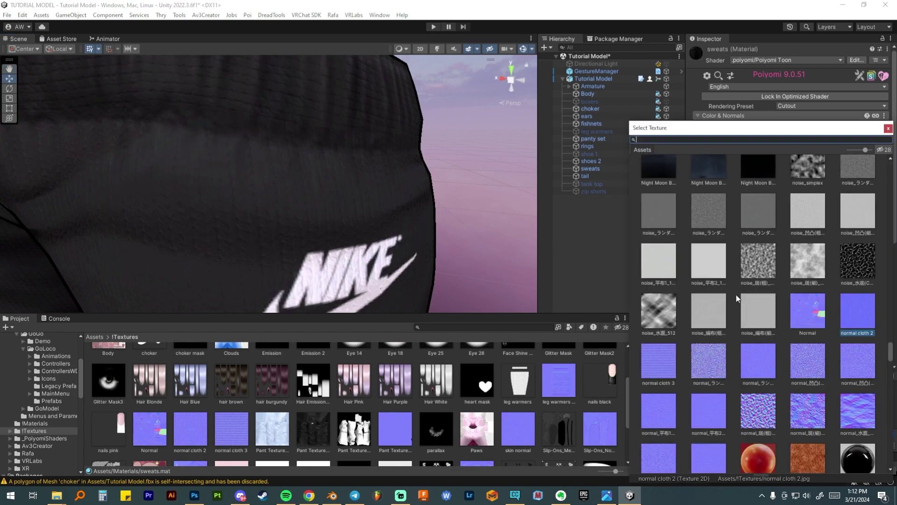
type("cloth")
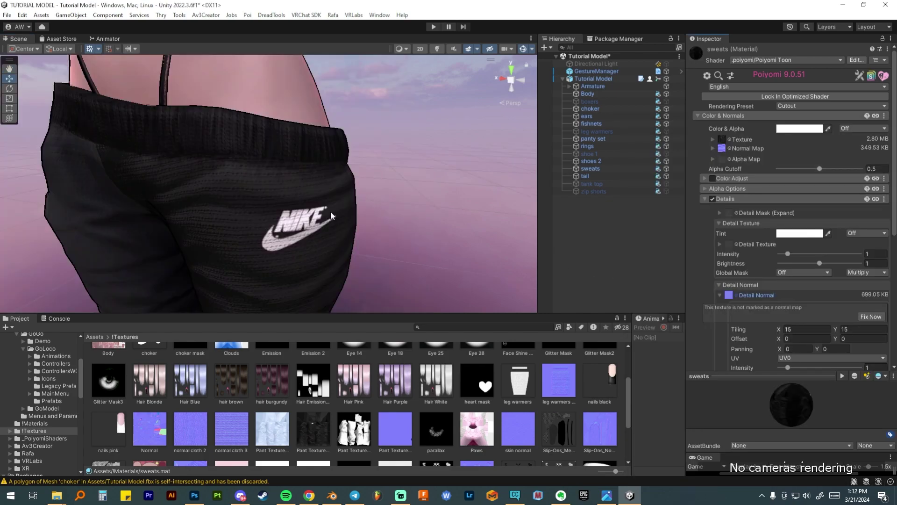
middle_click_drag(329, 217, 383, 220)
scroll(383, 220, "up", 4)
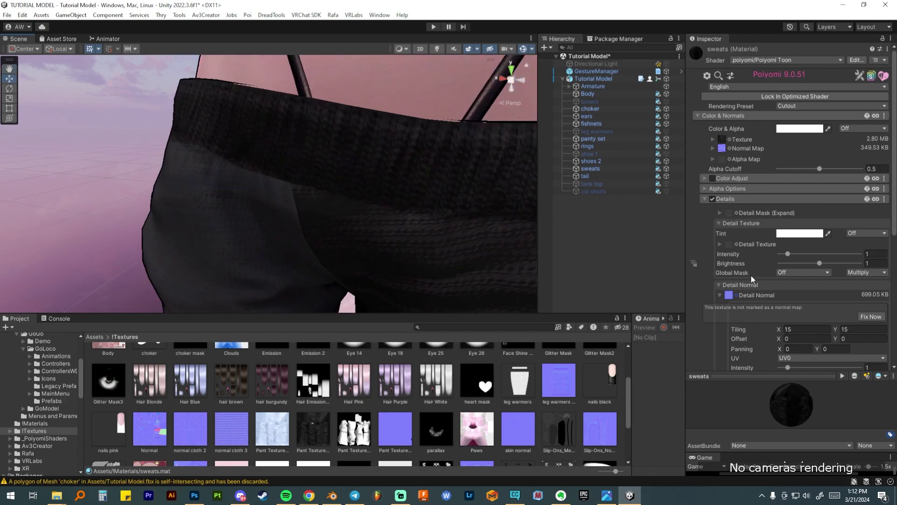
left_click(871, 317)
Step: Slightly lower the Detail Normal's intensity on the sweats material and collapse the Details settings
scroll(520, 257, "down", 5)
left_click_drag(789, 345, 786, 346)
left_click(725, 198)
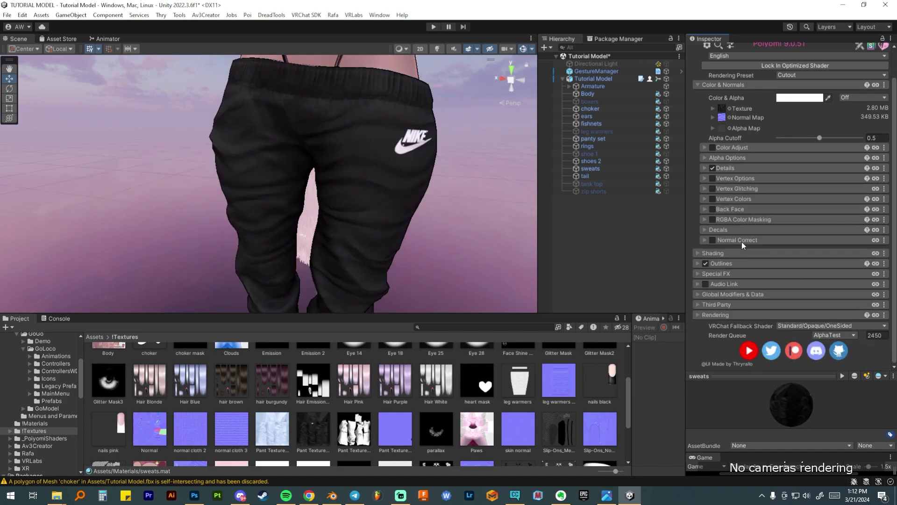
Step: Enable Matcap 0 on the sweats material and set its blending to Replace 0 and Multiply 1
left_click(734, 255)
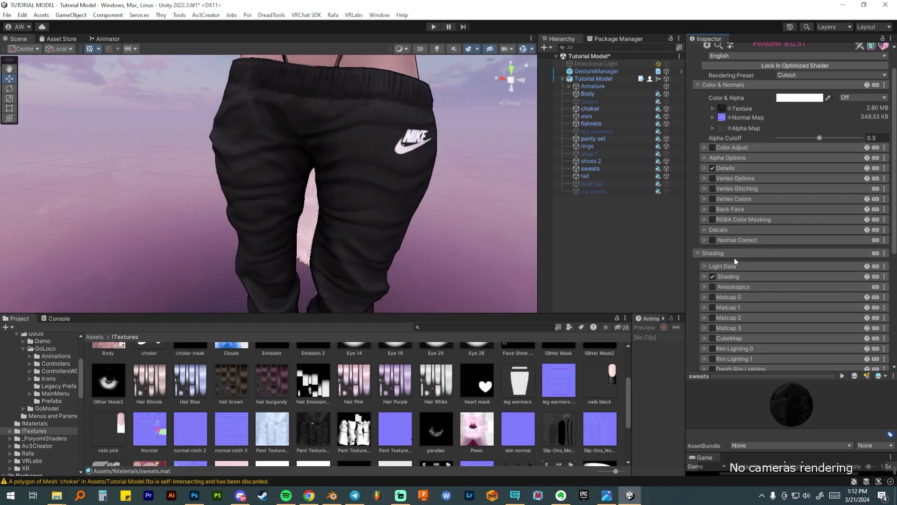
left_click(715, 297)
scroll(737, 298, "down", 3)
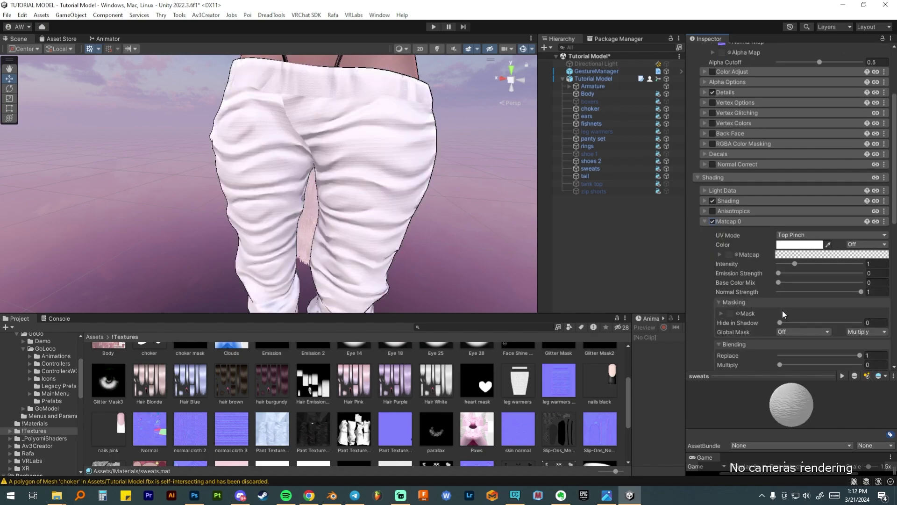
left_click(779, 355)
left_click_drag(779, 365, 865, 364)
Step: Assign a matcap texture to the sweats material's Matcap 0 and check the sweatpants from several distances
left_click(736, 255)
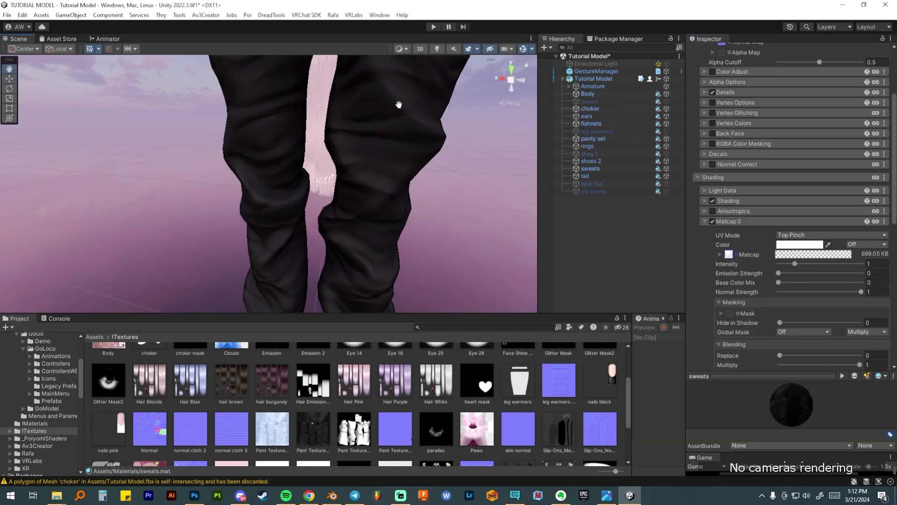
middle_click_drag(398, 104, 380, 225)
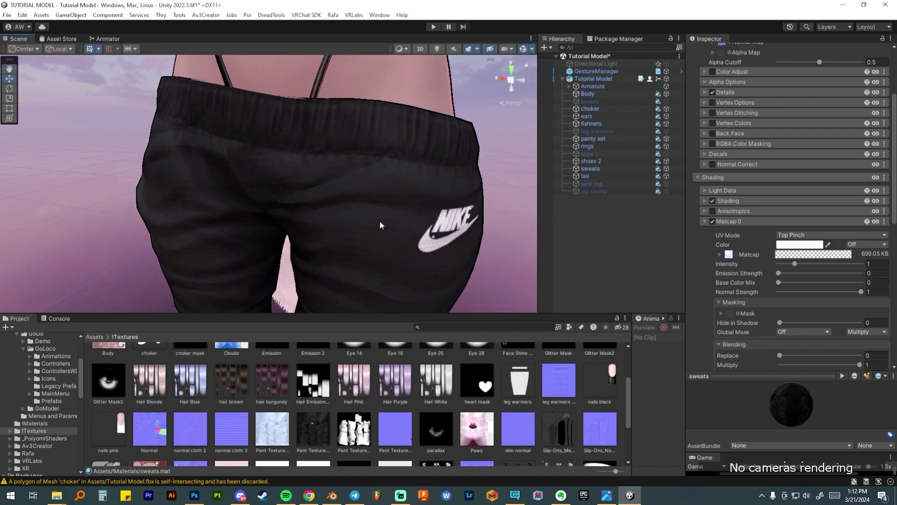
scroll(381, 226, "down", 3)
left_click_drag(378, 230, 404, 209)
scroll(414, 220, "up", 1)
scroll(404, 209, "down", 2)
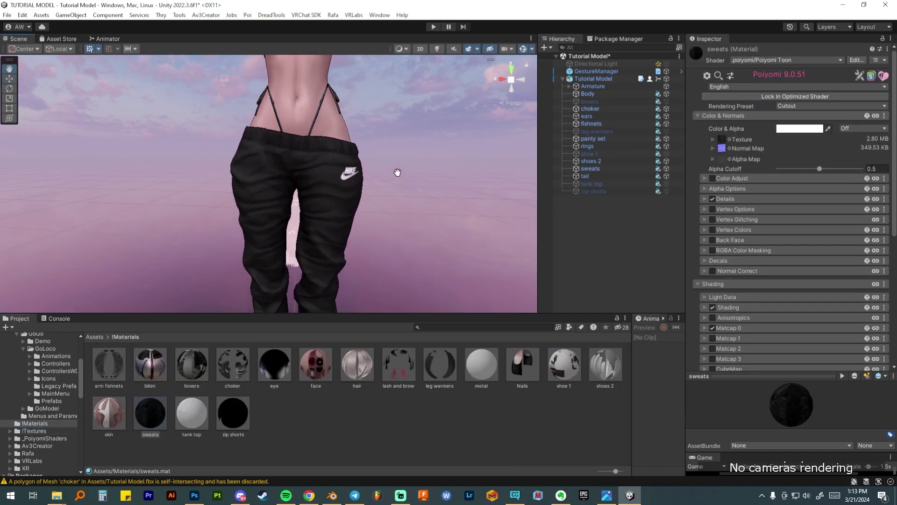
left_click_drag(397, 174, 403, 156)
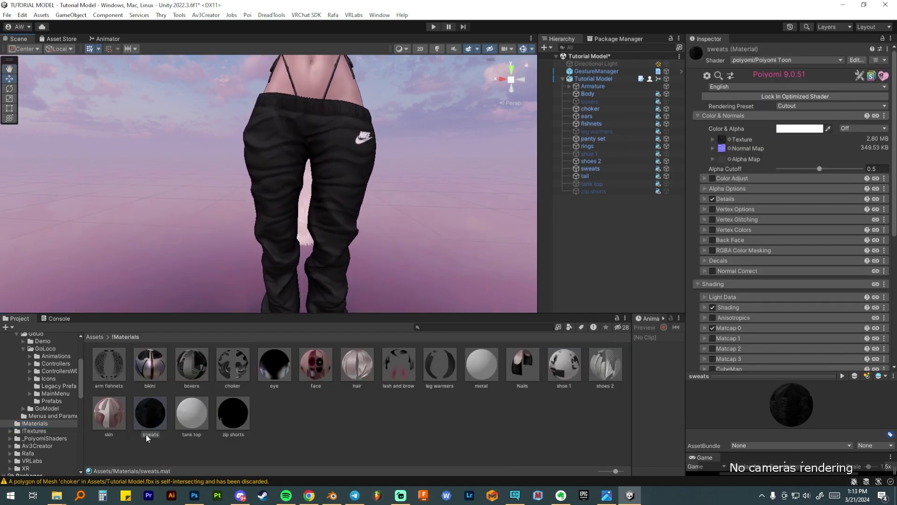
Step: Select the tank top material, enable the tank top object and bring it into view
left_click(192, 413)
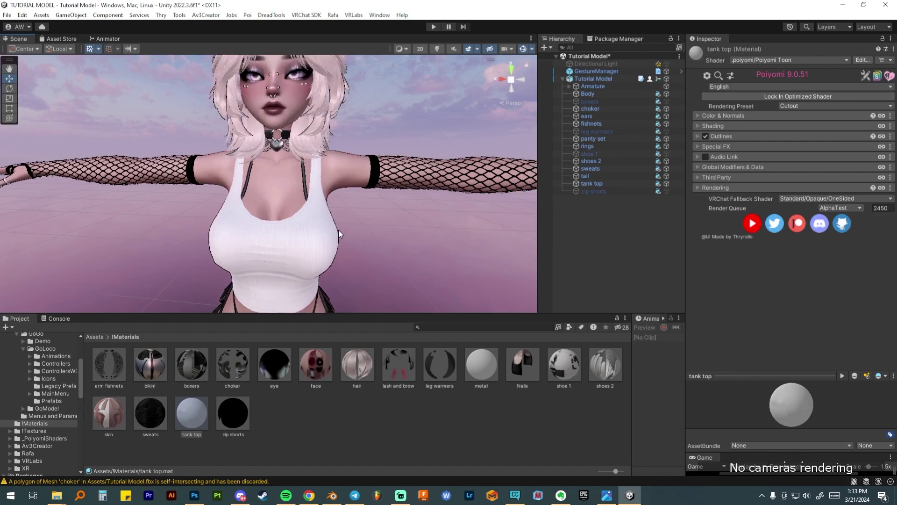
scroll(336, 233, "up", 3)
scroll(334, 206, "down", 3)
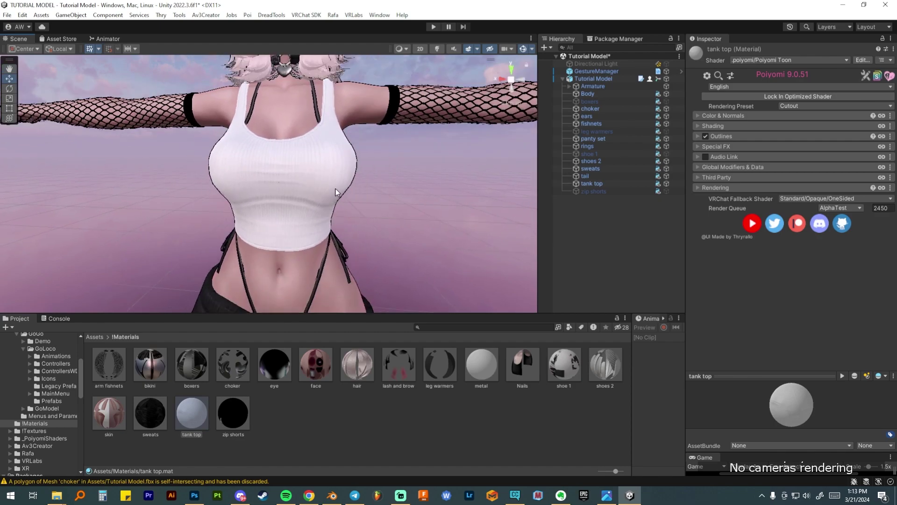
scroll(333, 207, "down", 2)
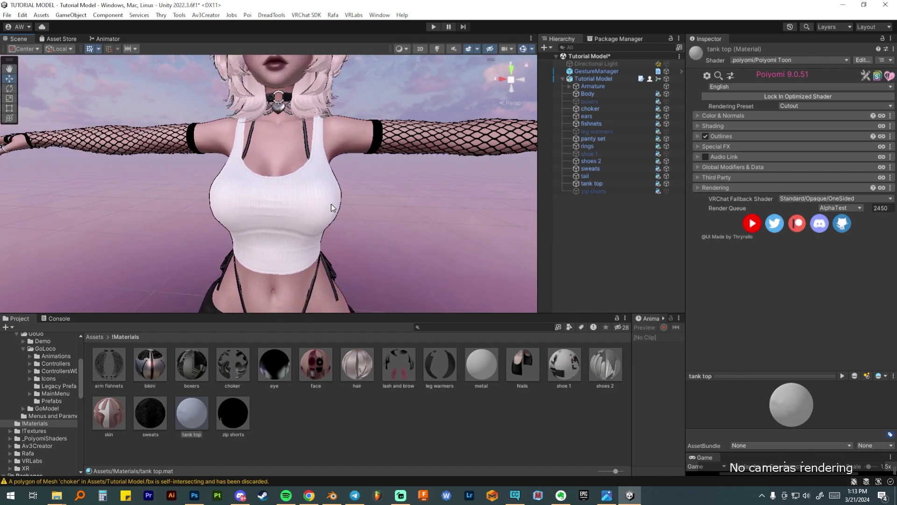
left_click(193, 419)
middle_click_drag(477, 195, 481, 211)
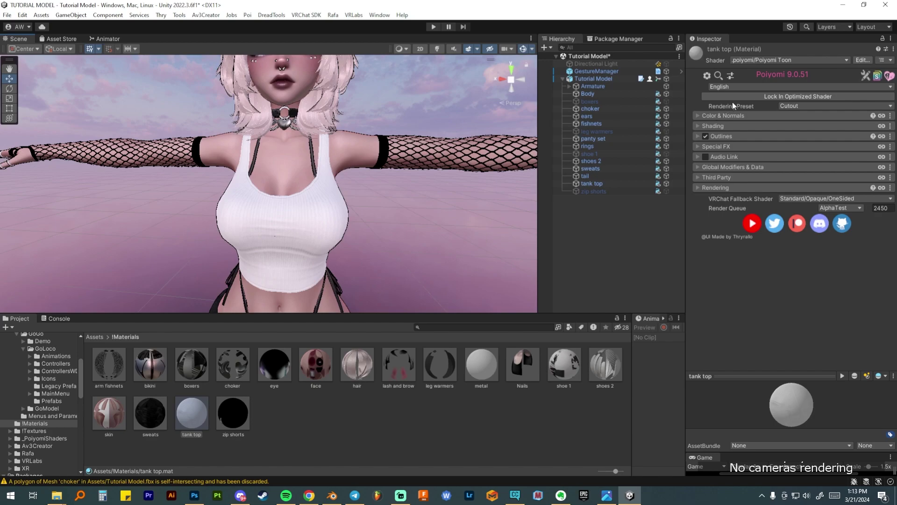
Step: Assign the tank top heart cutout alpha texture as the tank top material's Alpha Map and fix its sRGB import setting
left_click(733, 115)
left_click(729, 159)
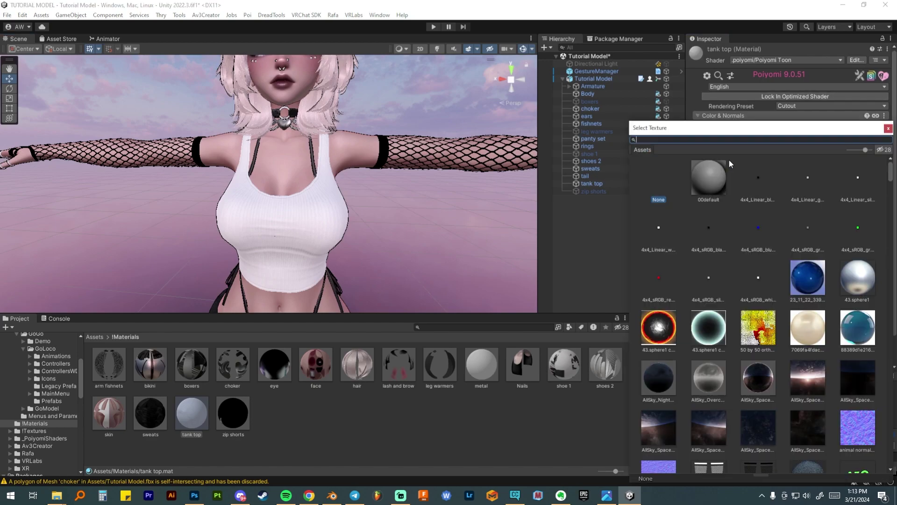
type("tank")
left_click(786, 182)
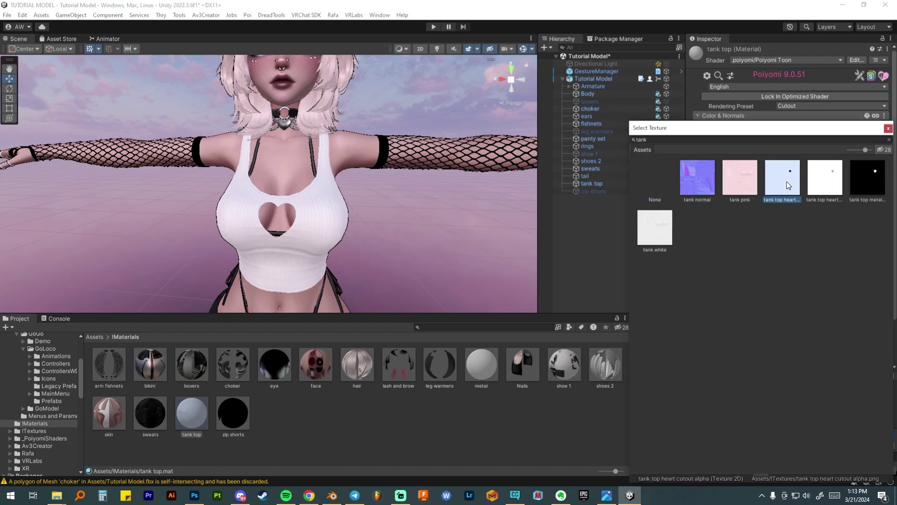
double_click(783, 181)
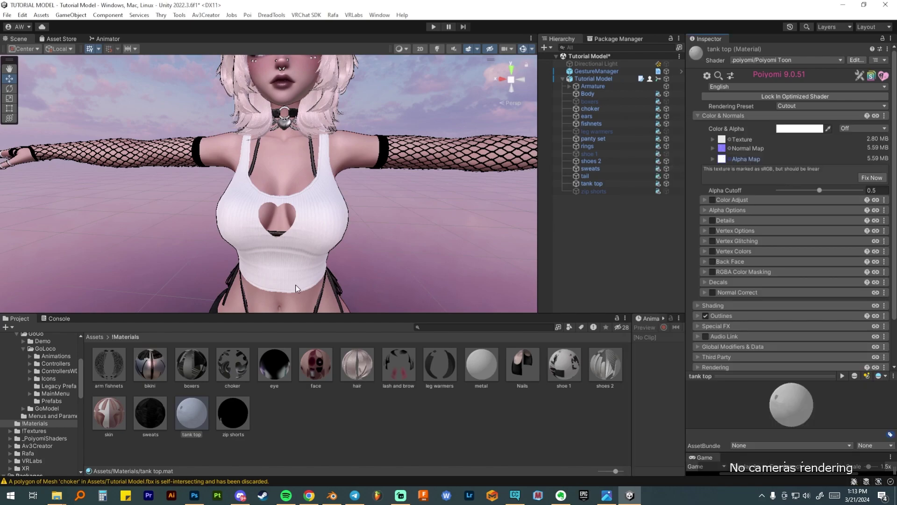
middle_click_drag(323, 237, 336, 219)
scroll(338, 218, "up", 3)
left_click(872, 177)
Step: Examine the tank top's ribbed fabric and finish on the avatar from several distances and angles
scroll(348, 255, "down", 2)
scroll(347, 255, "down", 1)
middle_click_drag(345, 252, 320, 256)
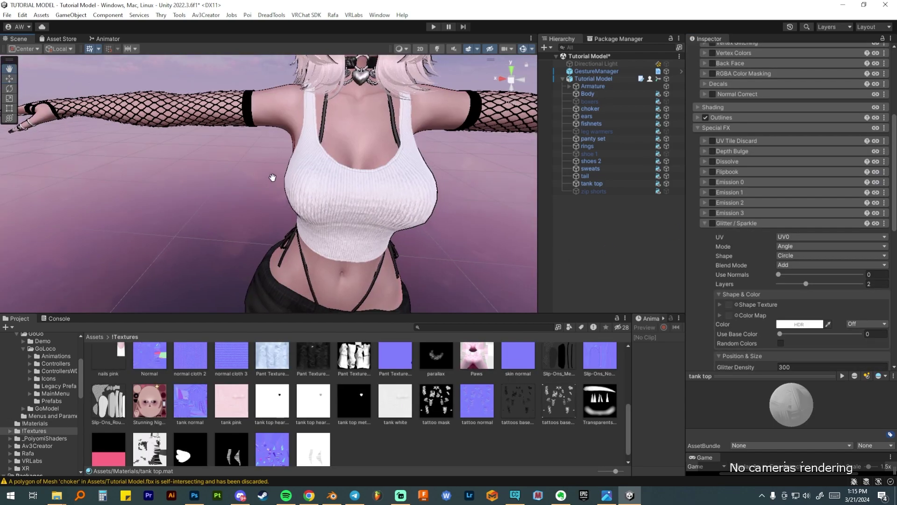
middle_click_drag(272, 177, 241, 159)
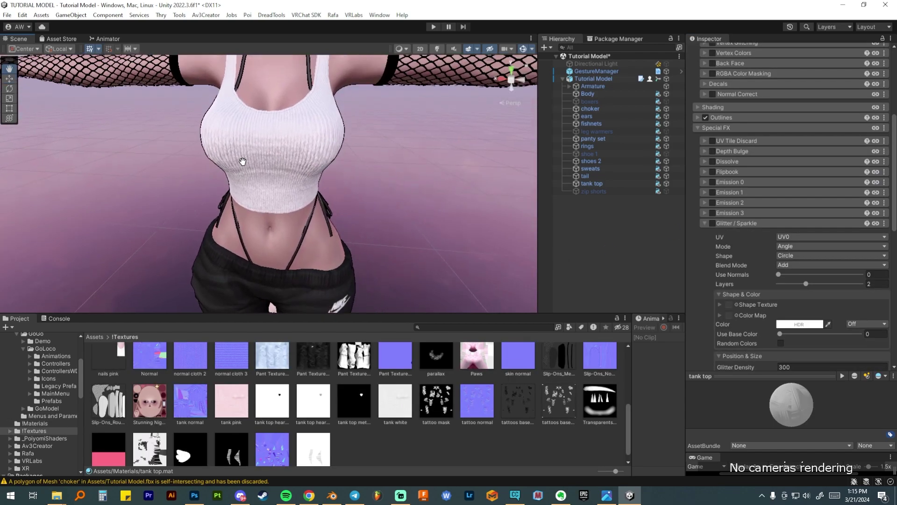
scroll(241, 170, "up", 4)
scroll(205, 199, "down", 4)
scroll(209, 202, "up", 2)
middle_click_drag(280, 182, 319, 224)
scroll(741, 228, "up", 1)
scroll(363, 167, "down", 3)
middle_click_drag(362, 167, 365, 236)
Step: Select the zip shorts material, show the zip shorts object instead of the sweats, and check the material's Normal Map
left_click(40, 423)
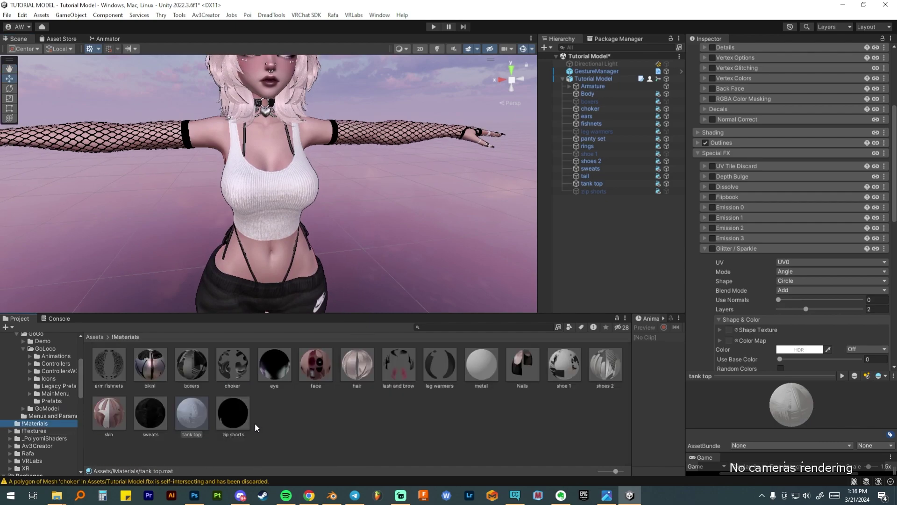
left_click(227, 423)
middle_click_drag(352, 249, 358, 225)
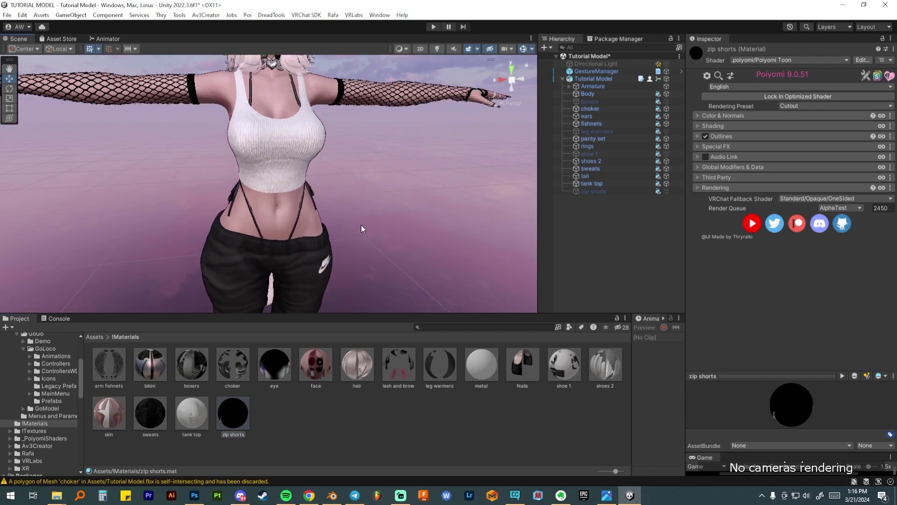
left_click(666, 190)
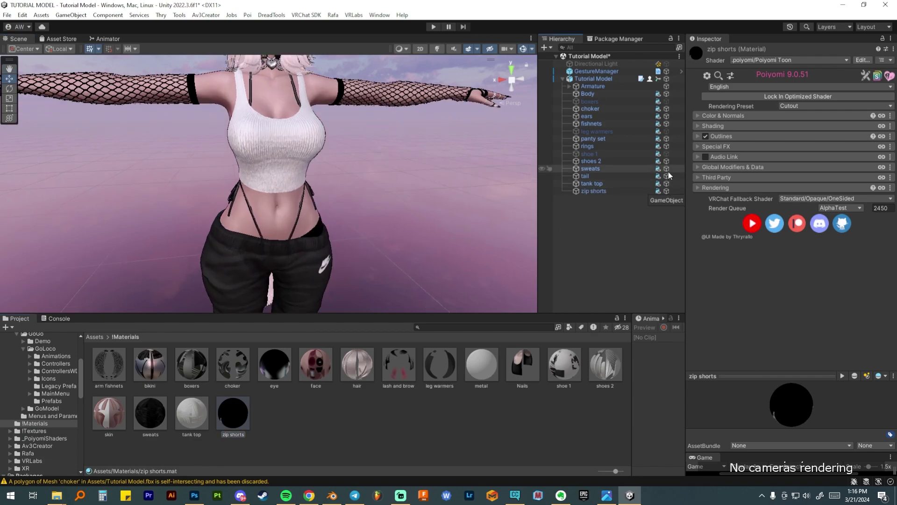
left_click(666, 168)
scroll(372, 222, "up", 8)
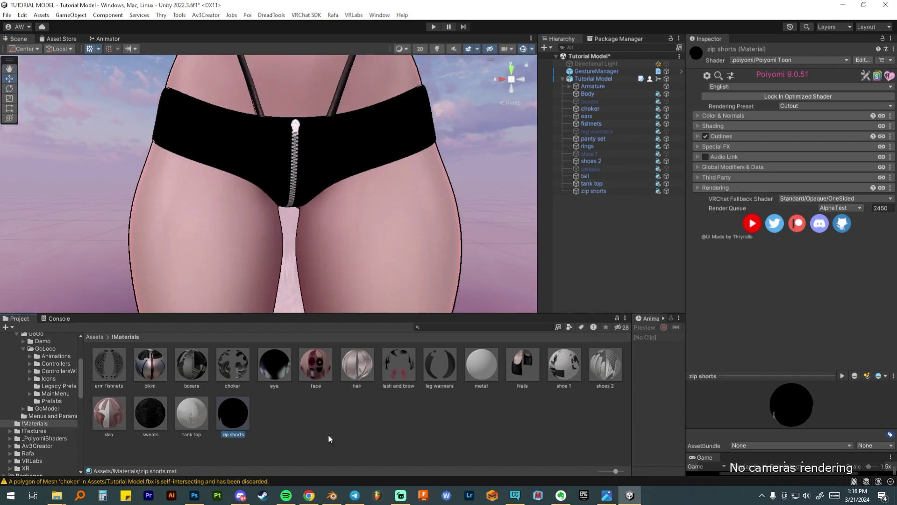
left_click(733, 116)
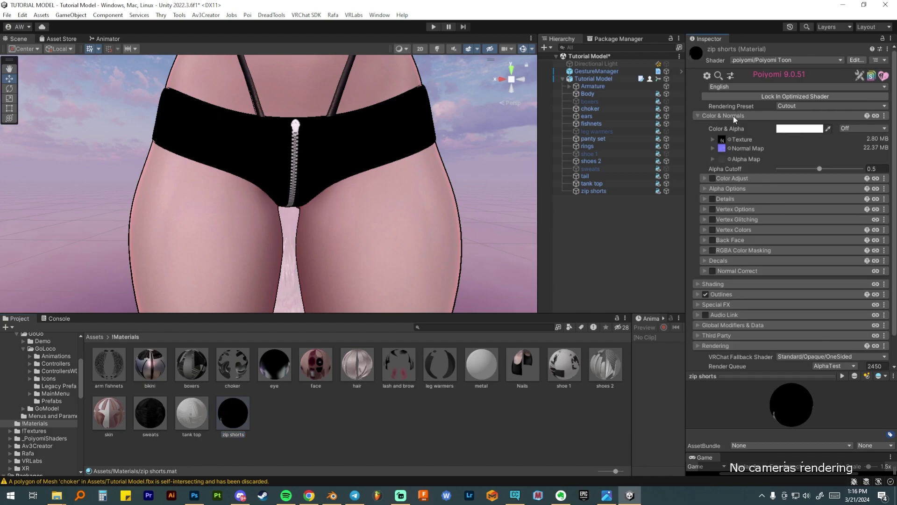
left_click(722, 148)
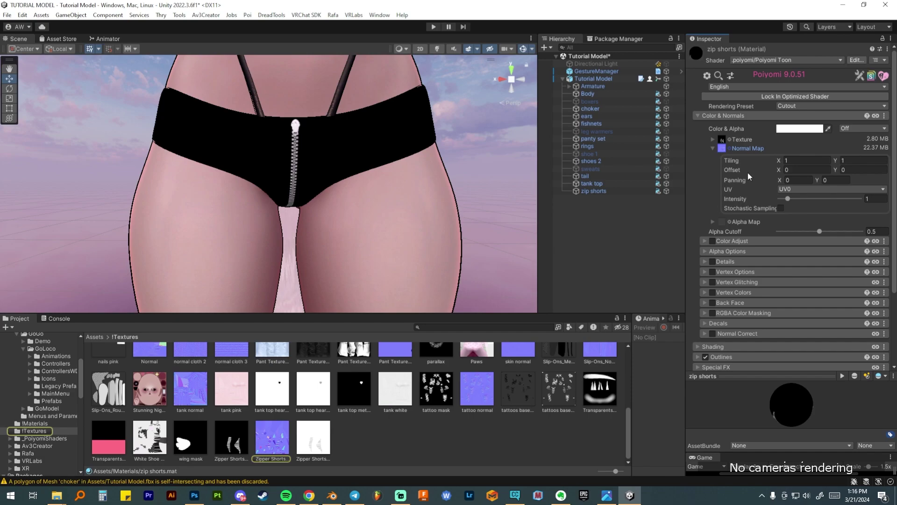
left_click(42, 423)
left_click(713, 149)
Step: Enable Matcap 0 on the zip shorts material, assign a matcap texture found by searching "late", and set its Replace blending to 1
scroll(713, 151, "down", 2)
left_click(720, 254)
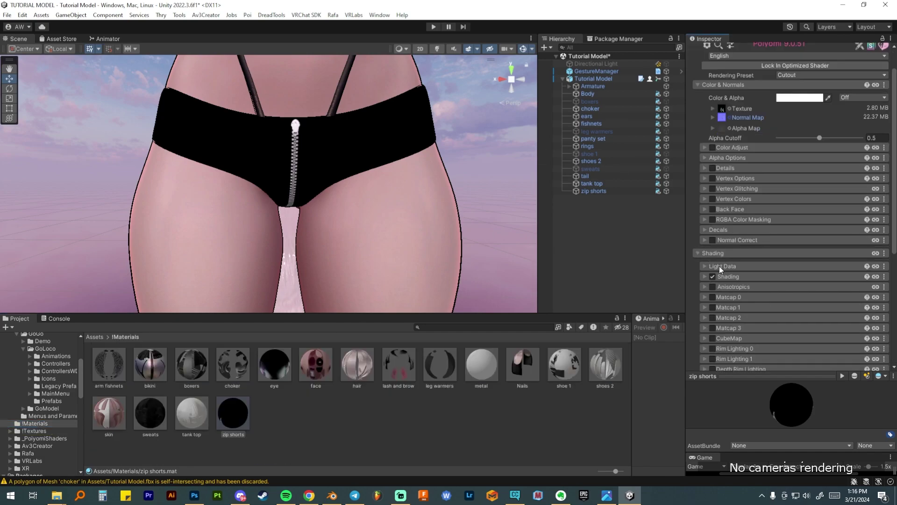
scroll(719, 265, "down", 1)
left_click(714, 271)
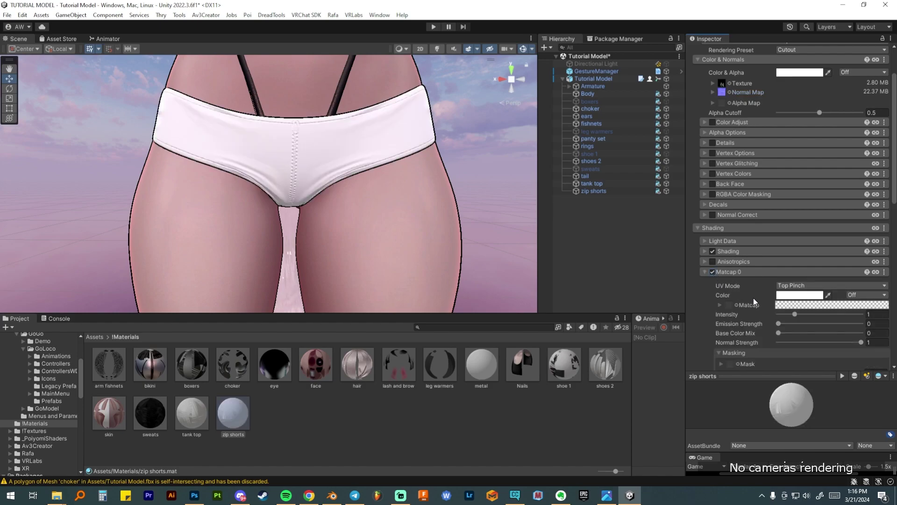
left_click(753, 298)
type("late")
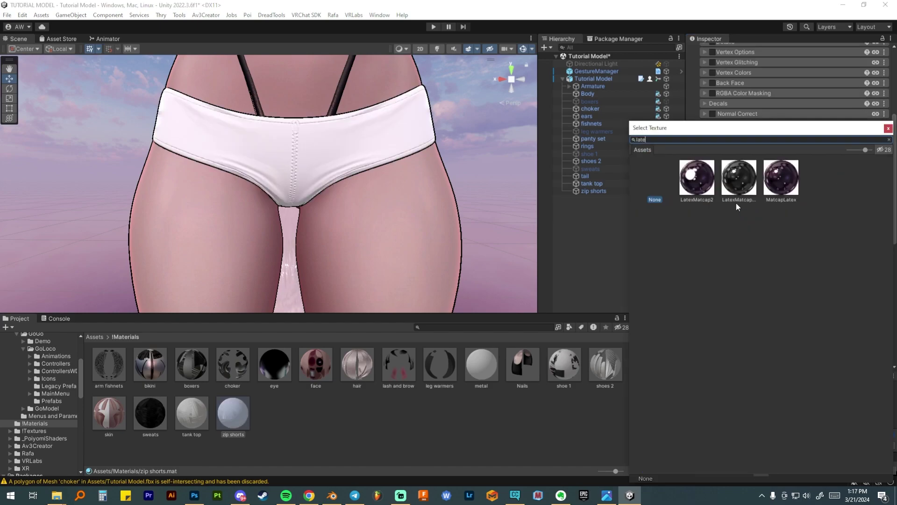
double_click(738, 176)
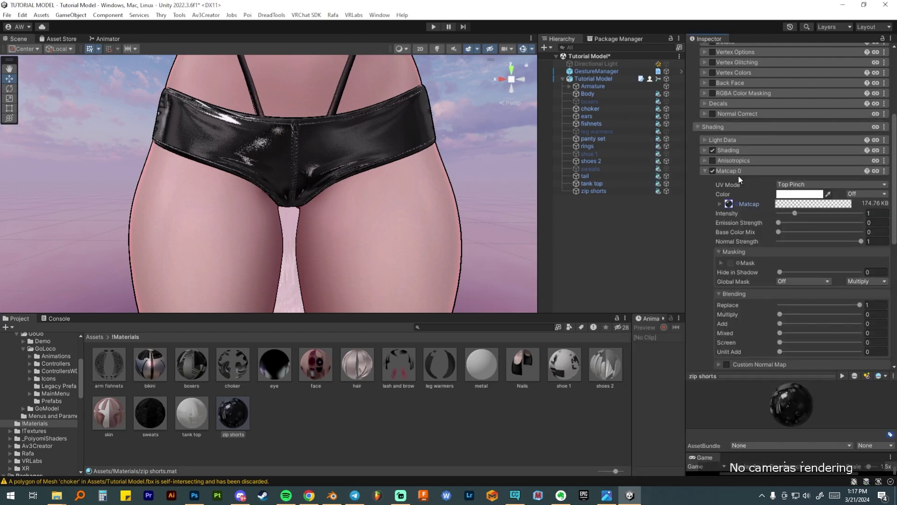
left_click(778, 305)
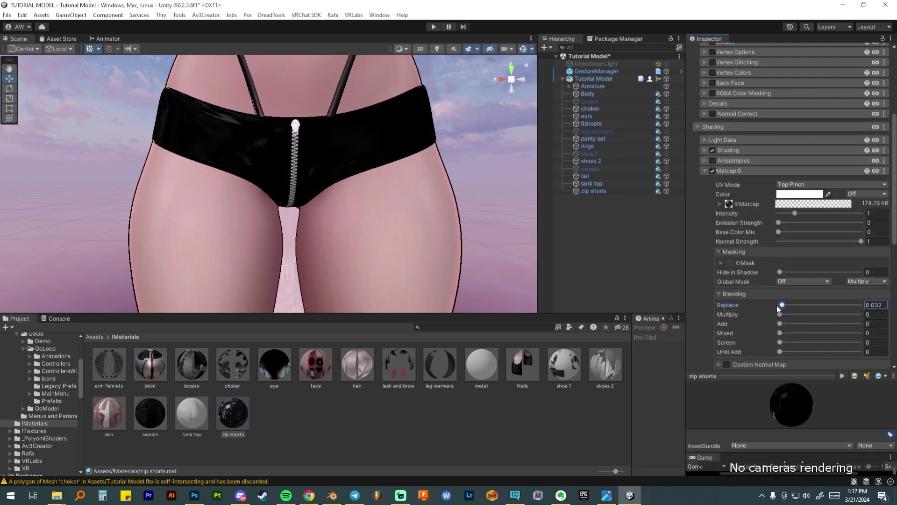
left_click_drag(807, 319, 892, 324)
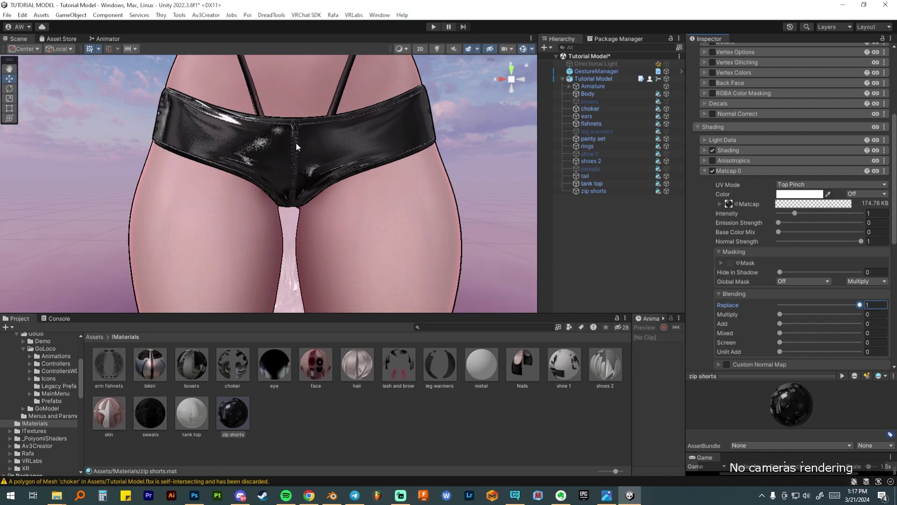
Step: Assign Zipper Shorts_Black as the zip shorts' Matcap 0 mask and set the base color Texture to None
scroll(777, 248, "up", 8)
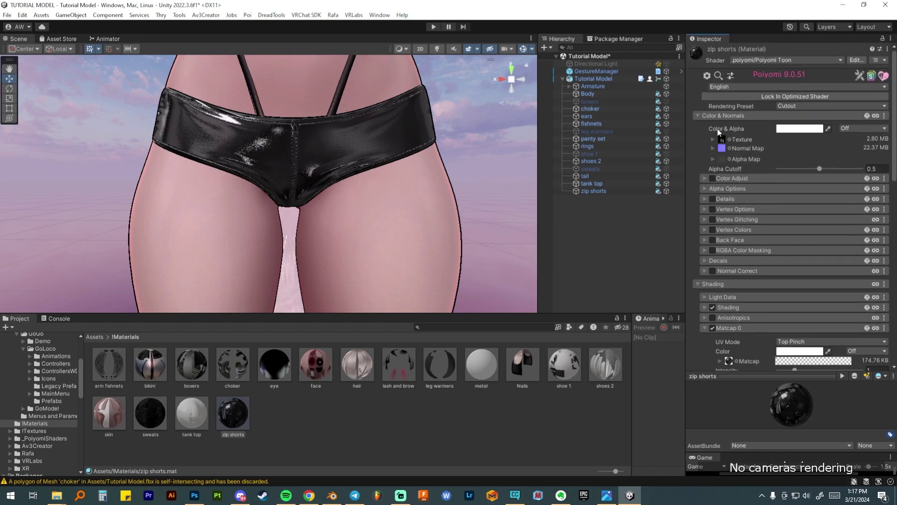
left_click(722, 140)
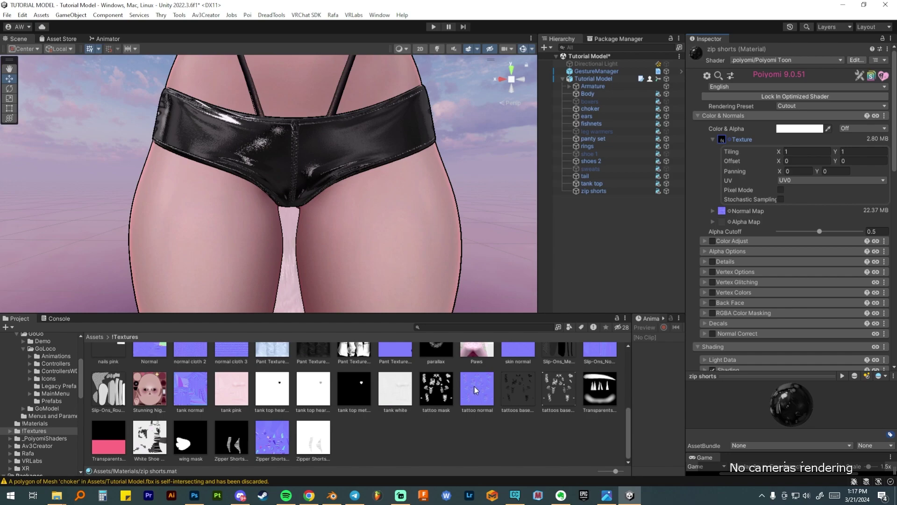
scroll(763, 229, "down", 10)
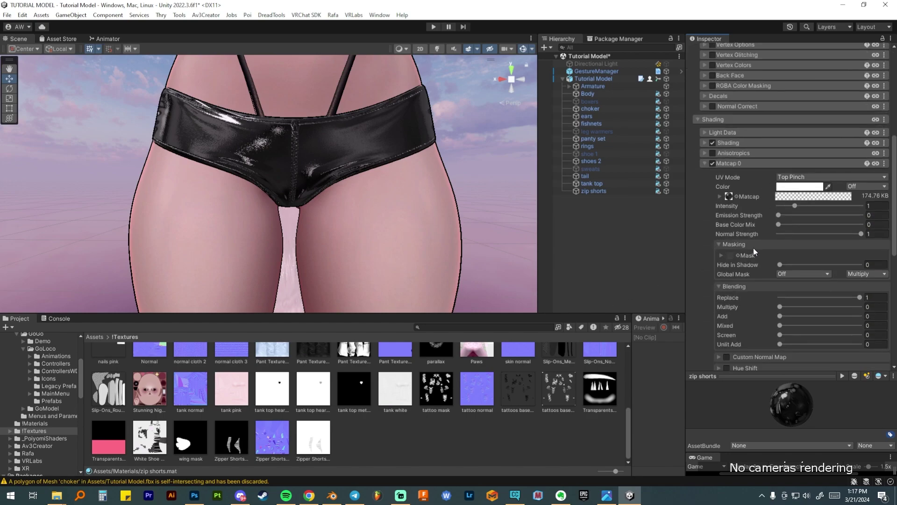
left_click(739, 256)
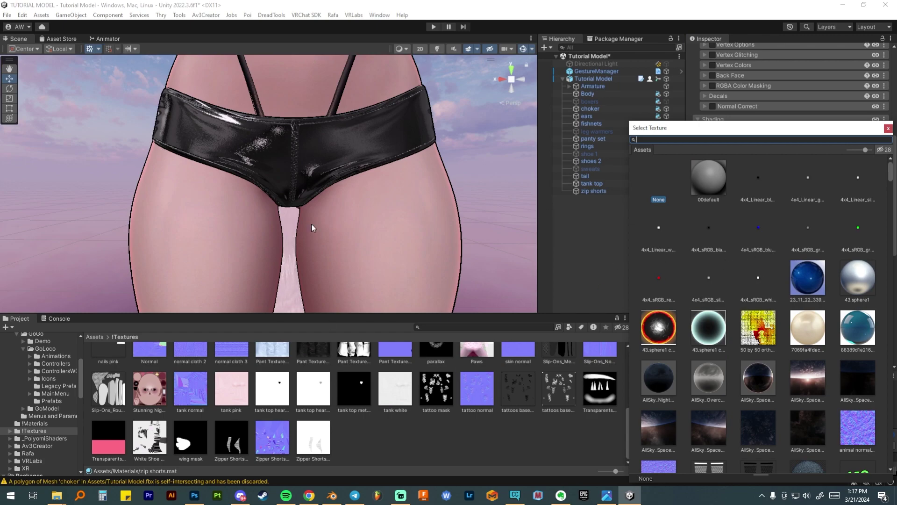
left_click(236, 440)
left_click_drag(237, 441, 729, 253)
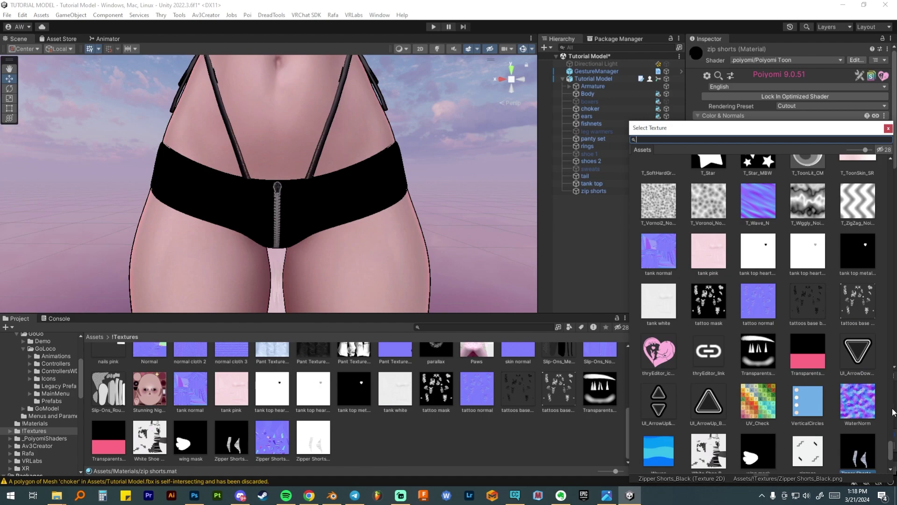
left_click_drag(896, 256, 896, 164)
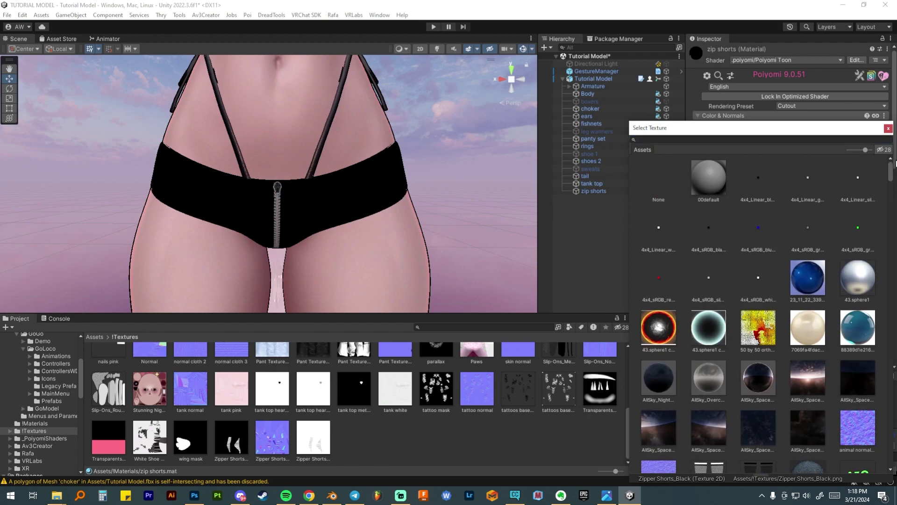
double_click(677, 177)
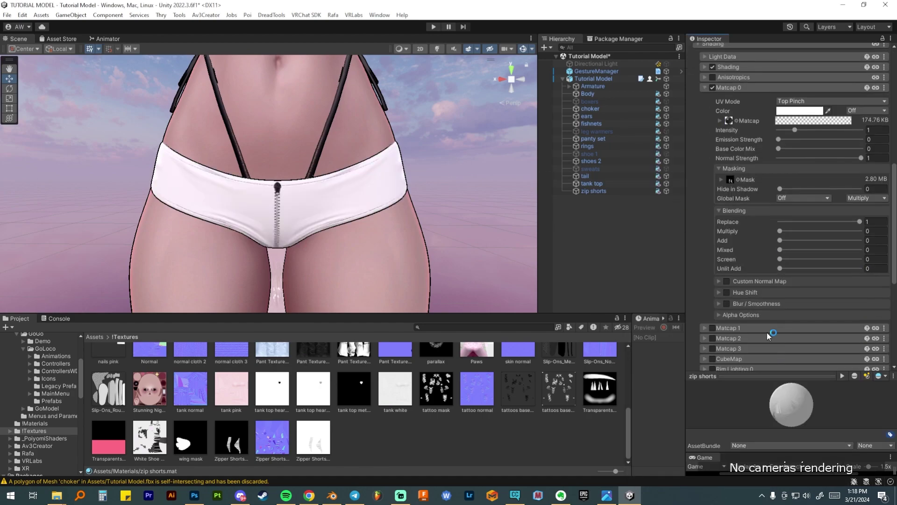
Step: Duplicate the Zipper Shorts_Black texture and open the copy in Photoshop
left_click(240, 428)
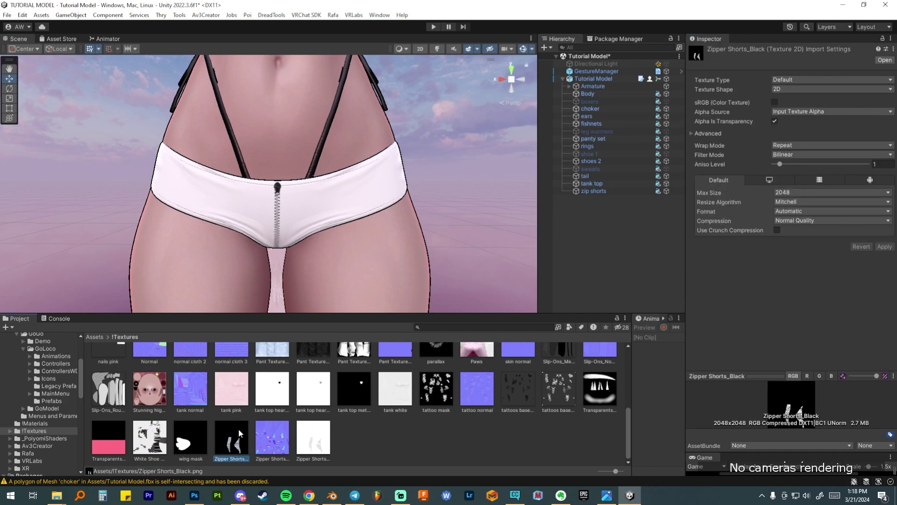
key("ctrl+d")
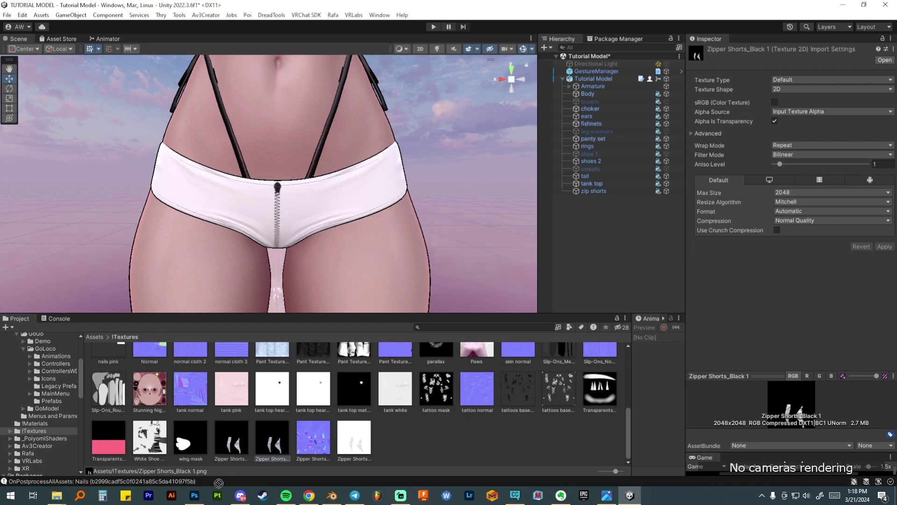
left_click(194, 495)
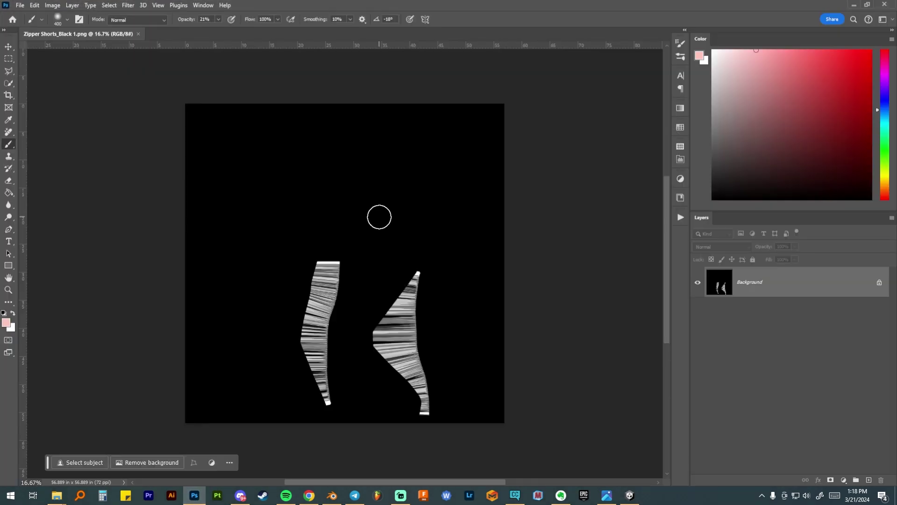
Step: Push the texture copy's grays to white by lowering the Levels white input, invert the image, and save it
key("ctrl+l")
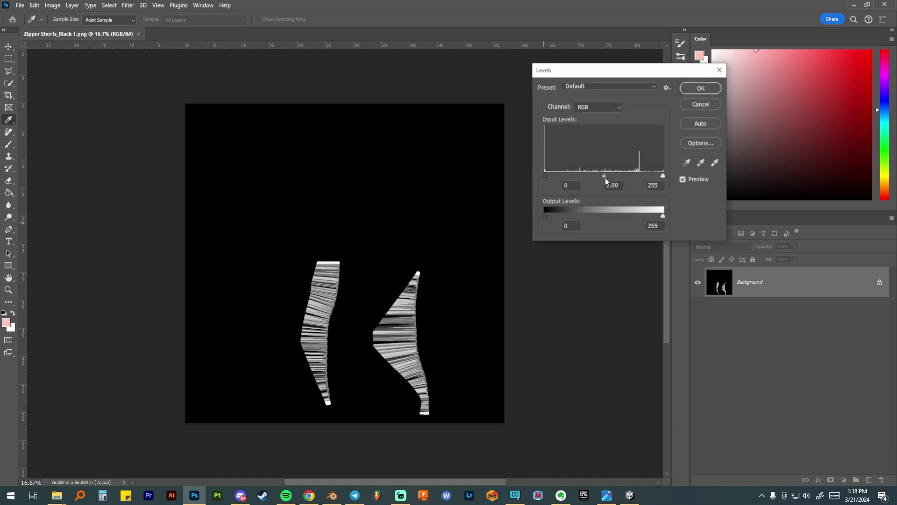
left_click_drag(662, 174, 521, 164)
key("Return")
key("ctrl+i")
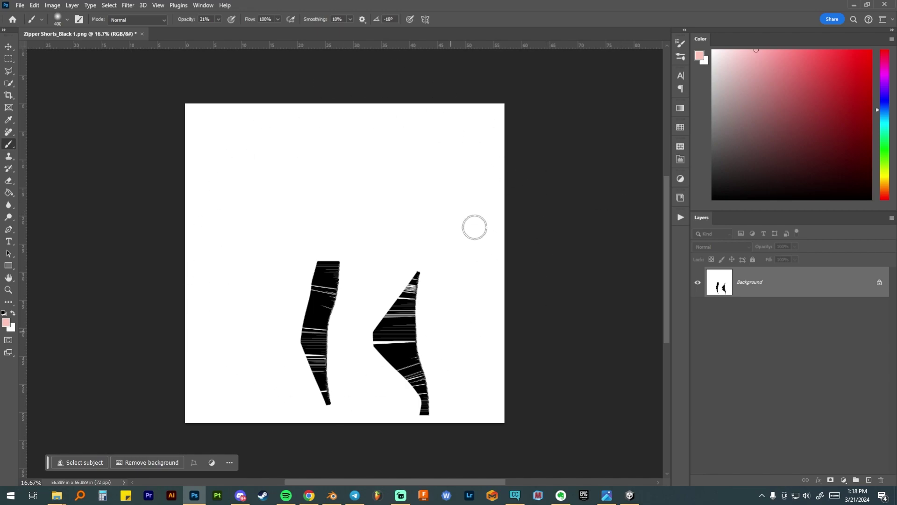
key("ctrl+s")
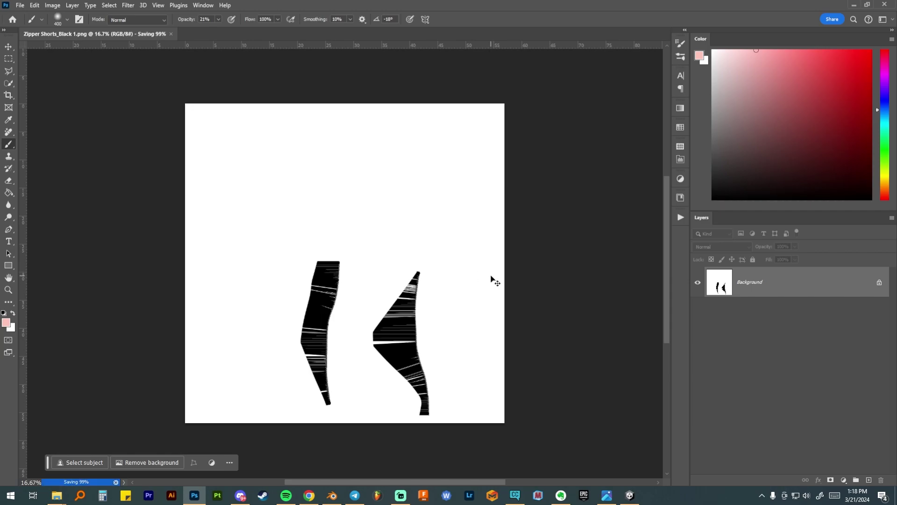
Step: Return to Unity and assign the inverted Zipper Shorts_Black 1 texture as the zip shorts material's Matcap 0 mask
left_click(629, 495)
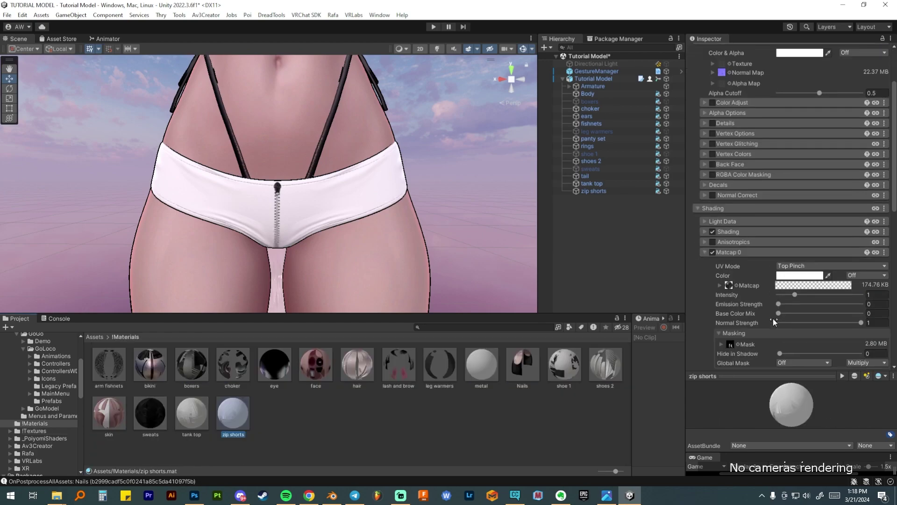
left_click(772, 318)
scroll(762, 280, "down", 2)
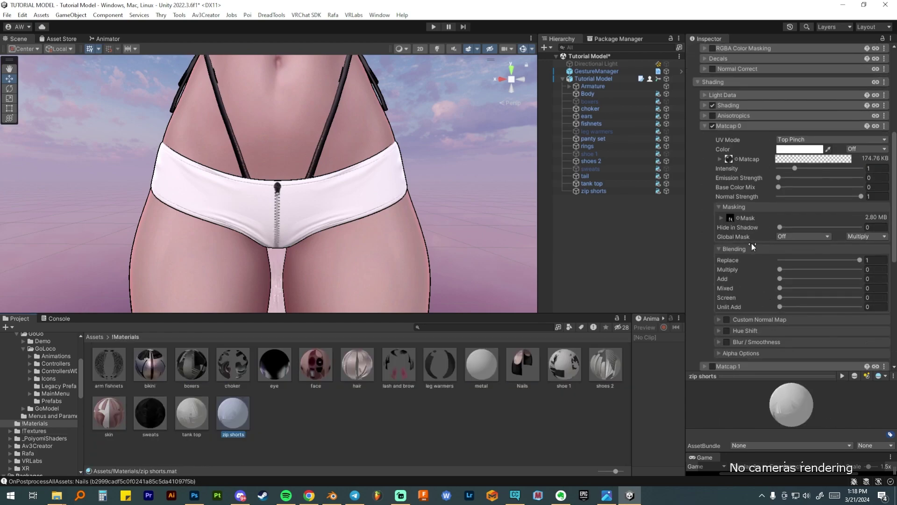
left_click(28, 431)
scroll(243, 449, "down", 5)
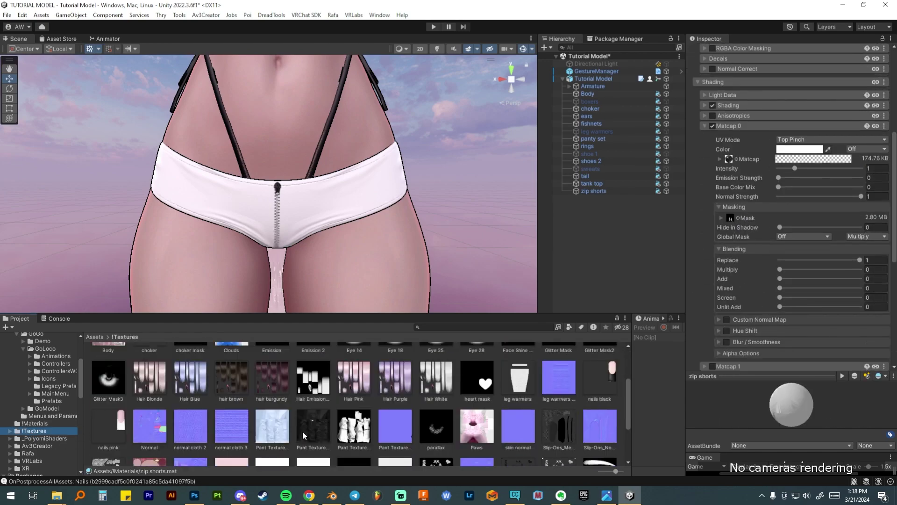
left_click_drag(274, 446, 729, 217)
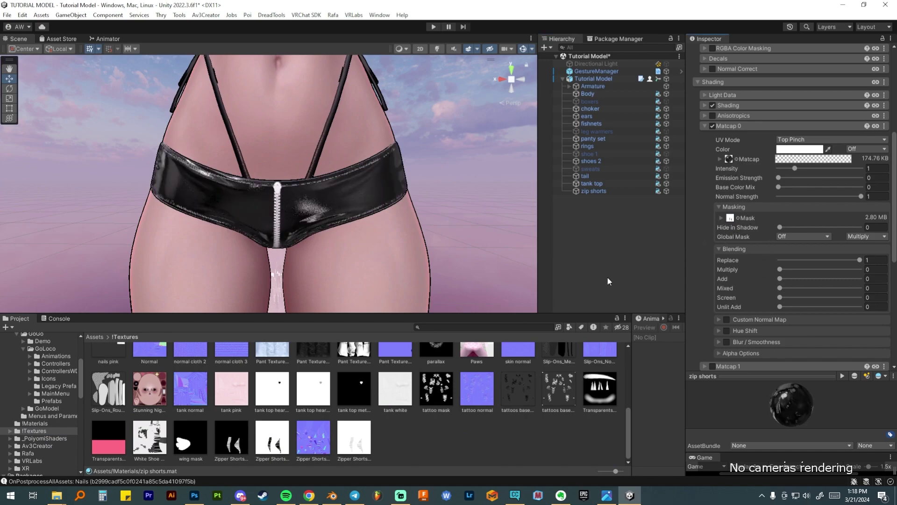
Step: Collapse Matcap 0 and enable Matcap 1 on the zip shorts material
left_click(752, 127)
left_click(729, 136)
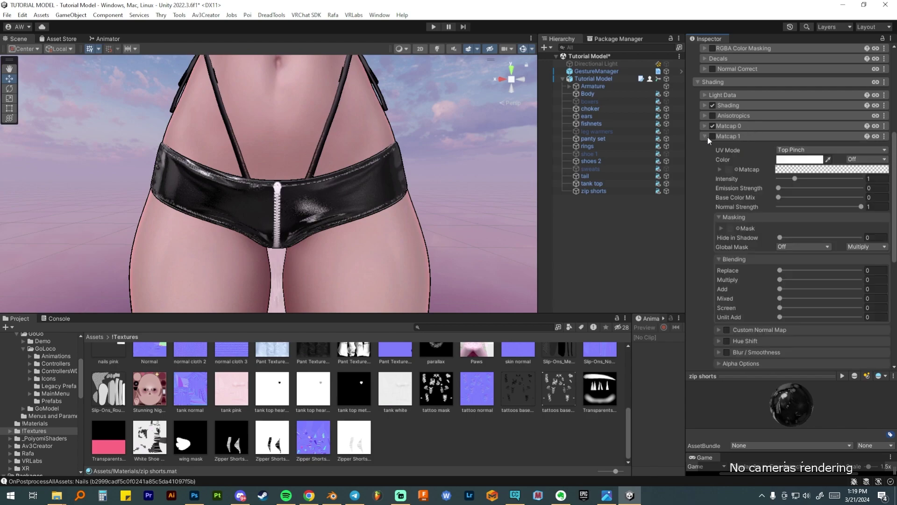
left_click(712, 136)
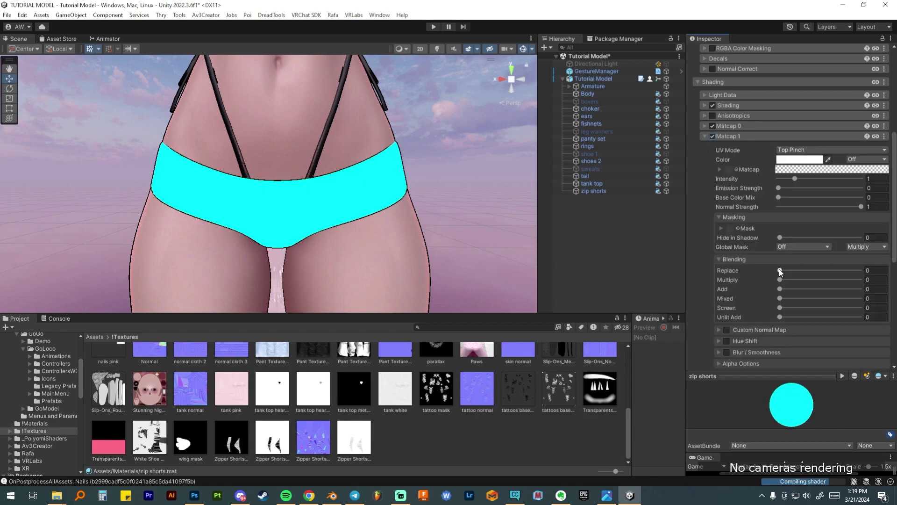
Step: Try Matcap 1 on the zip shorts with Replace at 1, the black zipper texture as mask, and 43.sphere1 and Glossy Silver matcaps
left_click_drag(779, 270, 786, 271)
left_click_drag(853, 275, 878, 276)
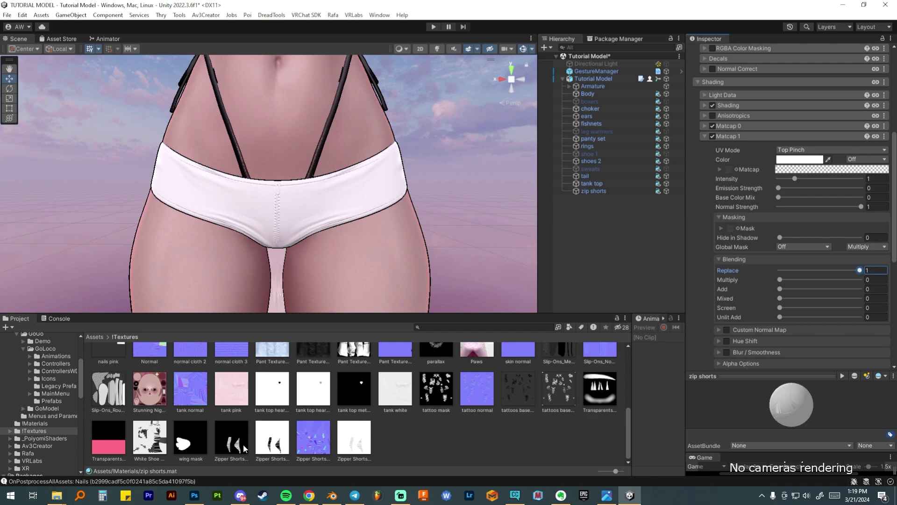
left_click_drag(232, 440, 730, 229)
left_click(736, 169)
left_click(850, 271)
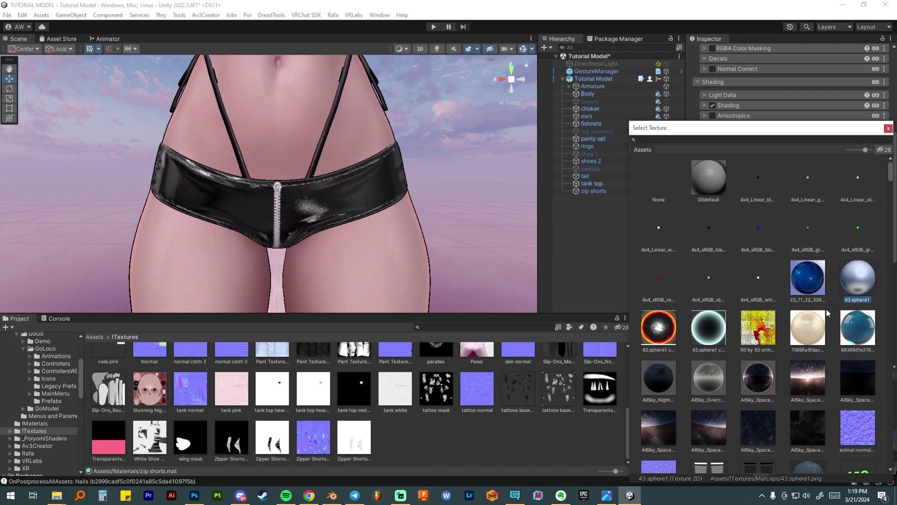
scroll(826, 309, "down", 8)
scroll(826, 309, "down", 15)
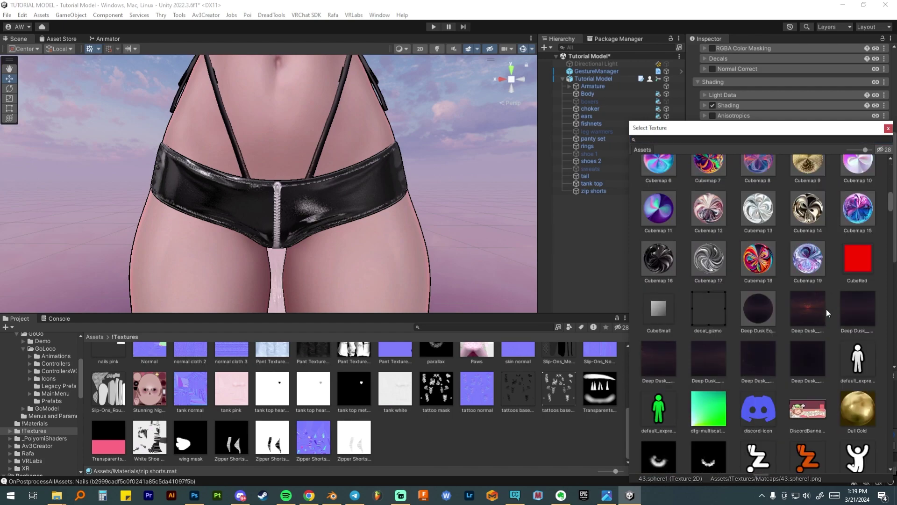
scroll(826, 309, "down", 15)
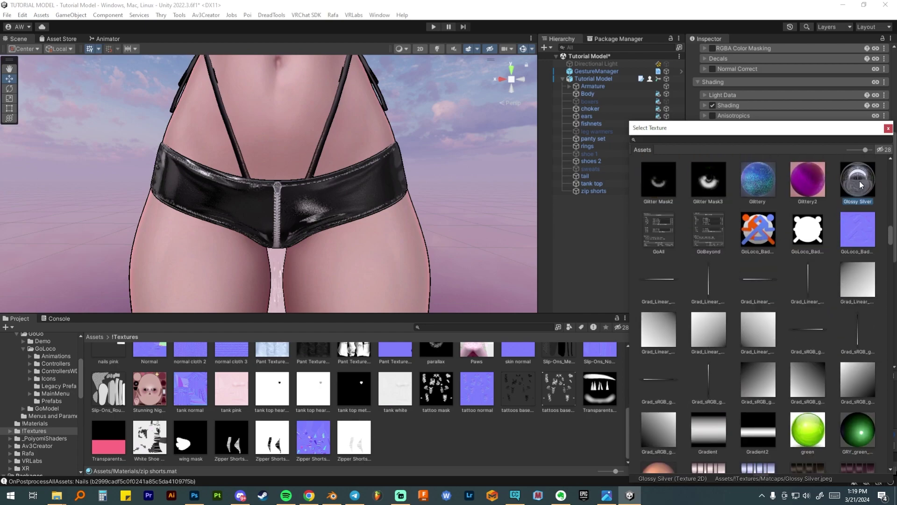
left_click(887, 129)
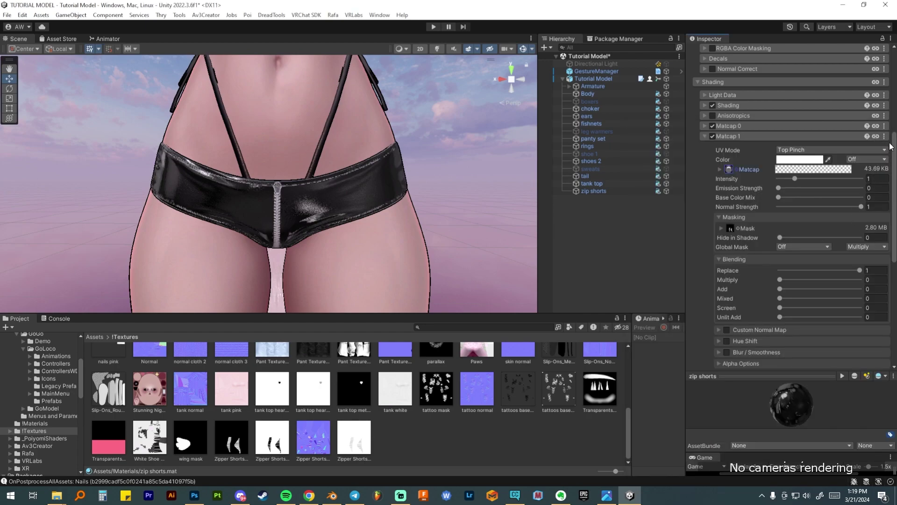
Step: Reset the zip shorts material's Matcap 1 section and leave it disabled
left_click(884, 136)
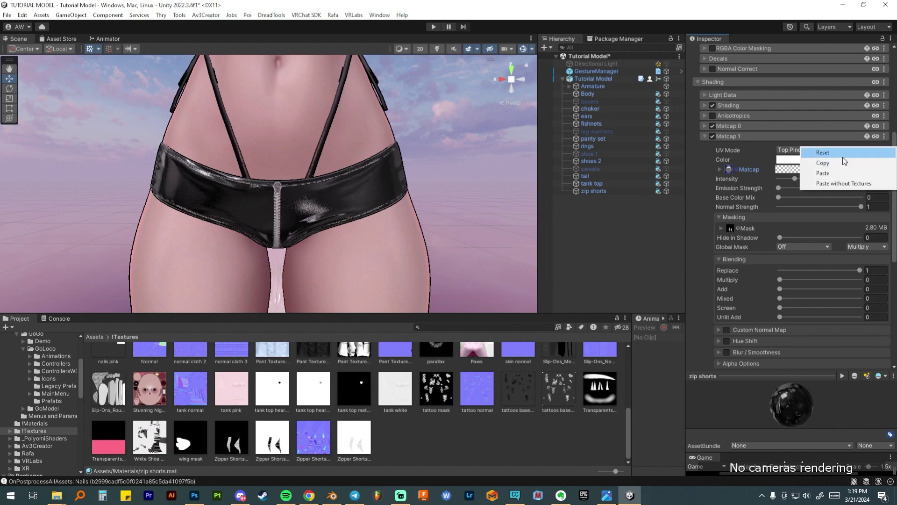
left_click(817, 153)
left_click(704, 136)
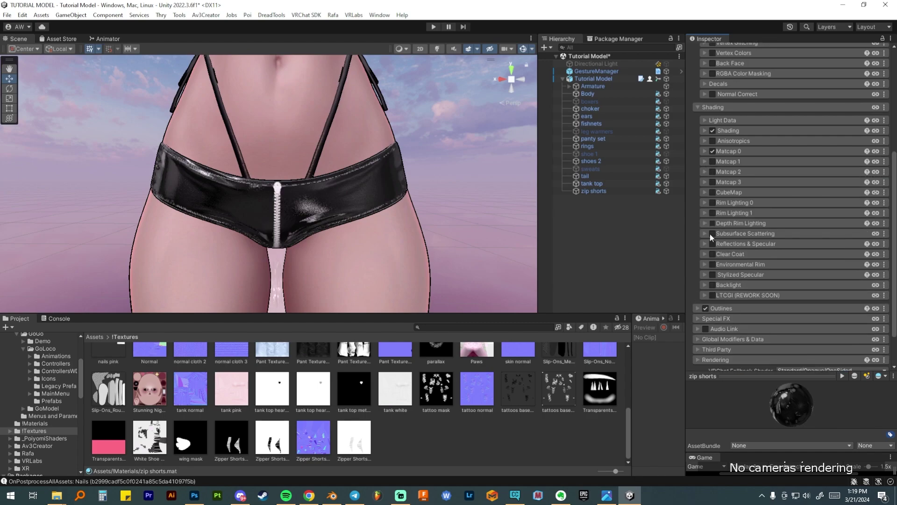
Step: Enable CubeMap on the zip shorts material, masked by the black zipper texture, and assign Cubemap 17
left_click(711, 192)
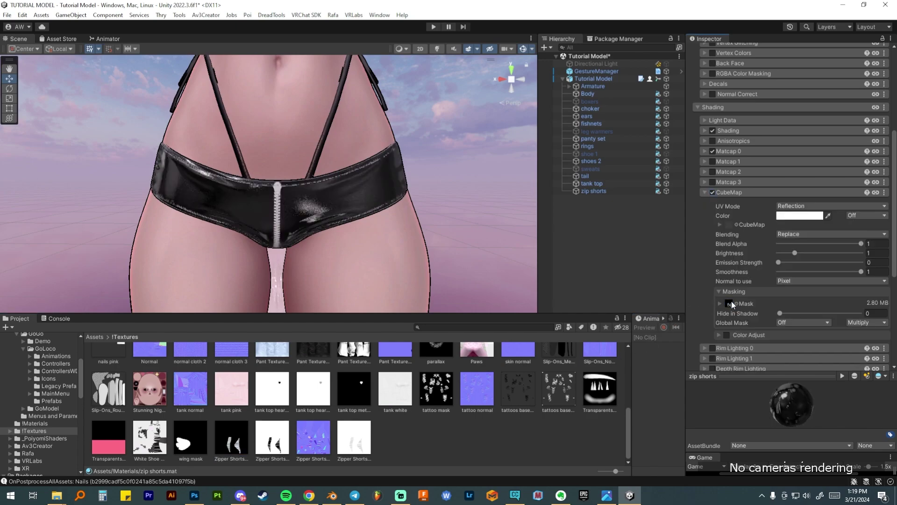
left_click(737, 224)
left_click(817, 244)
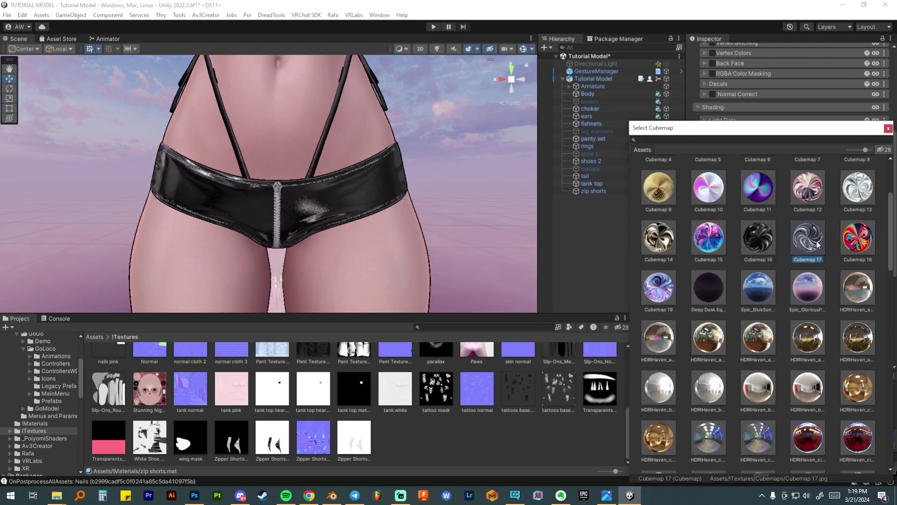
left_click(854, 188)
left_click(808, 242)
double_click(807, 246)
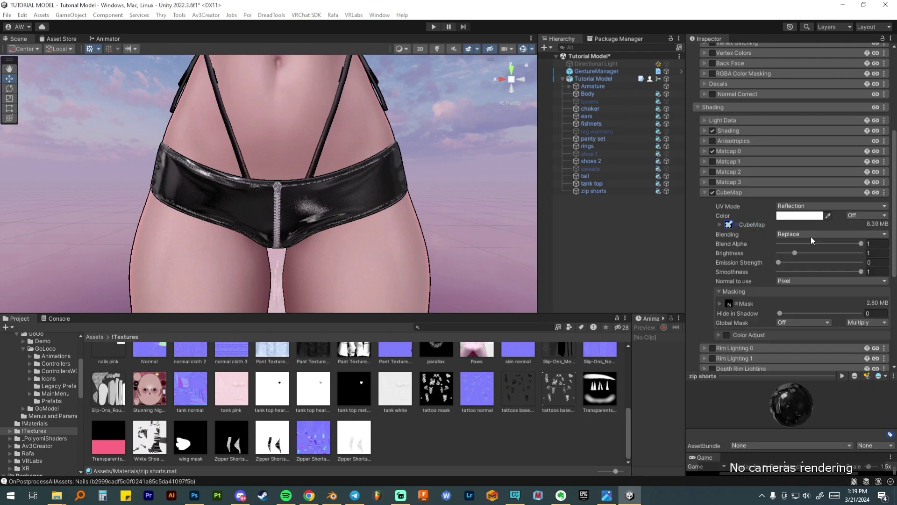
Step: Examine the zip shorts on the avatar from several angles and distances, moving up to the face piercings
scroll(340, 252, "up", 6)
middle_click_drag(311, 252, 328, 162)
scroll(314, 201, "down", 10)
scroll(328, 163, "down", 3)
right_click_drag(393, 183, 336, 206)
middle_click_drag(336, 206, 306, 206)
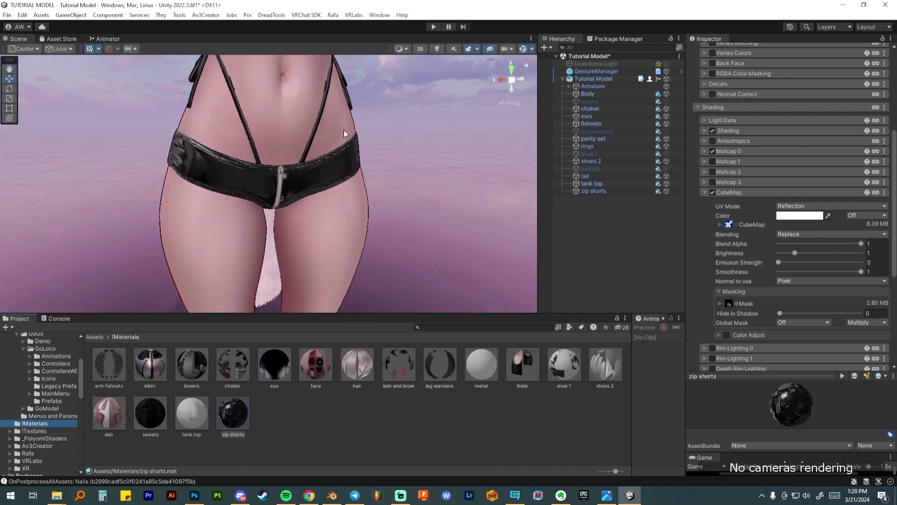
scroll(345, 134, "down", 5)
middle_click_drag(366, 126, 345, 183)
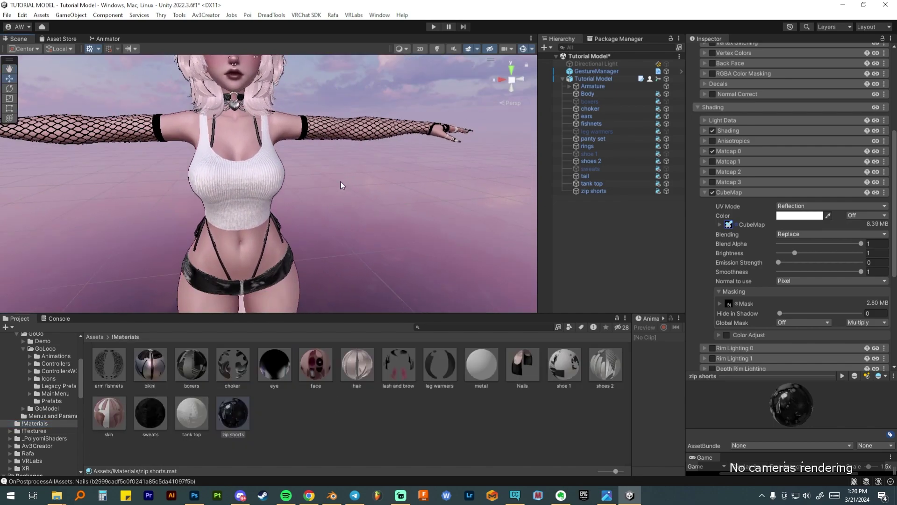
right_click_drag(346, 183, 322, 187)
middle_click_drag(343, 126, 334, 185)
scroll(346, 176, "up", 3)
scroll(342, 191, "up", 5)
scroll(342, 192, "down", 2)
left_click_drag(333, 185, 324, 190)
Step: Set the metal material's outline size to 0.05
left_click(481, 365)
left_click(726, 137)
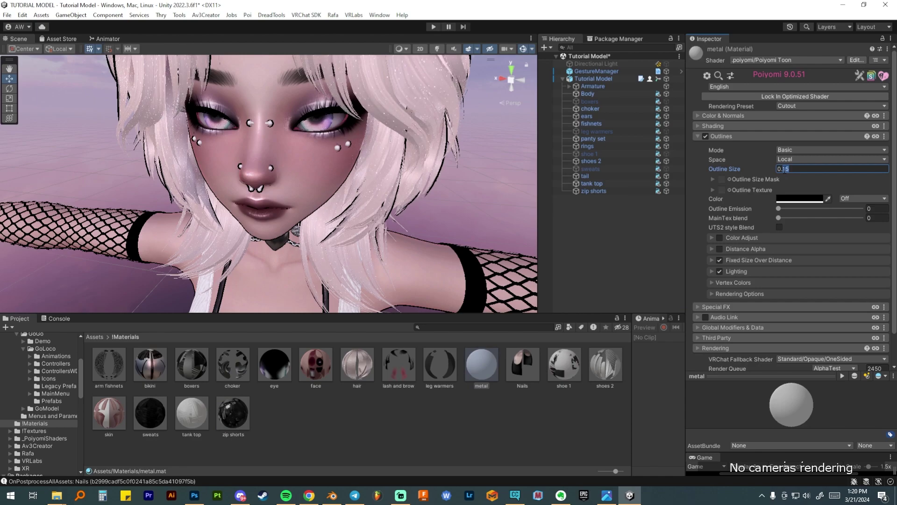
type("05")
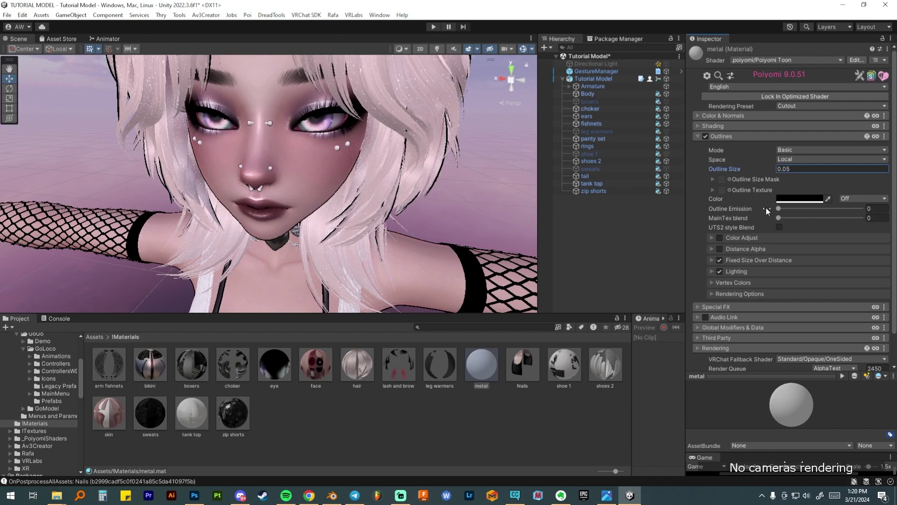
Step: Enable CubeMap shading on the metal material and try Cubemap 17 on it
left_click(728, 128)
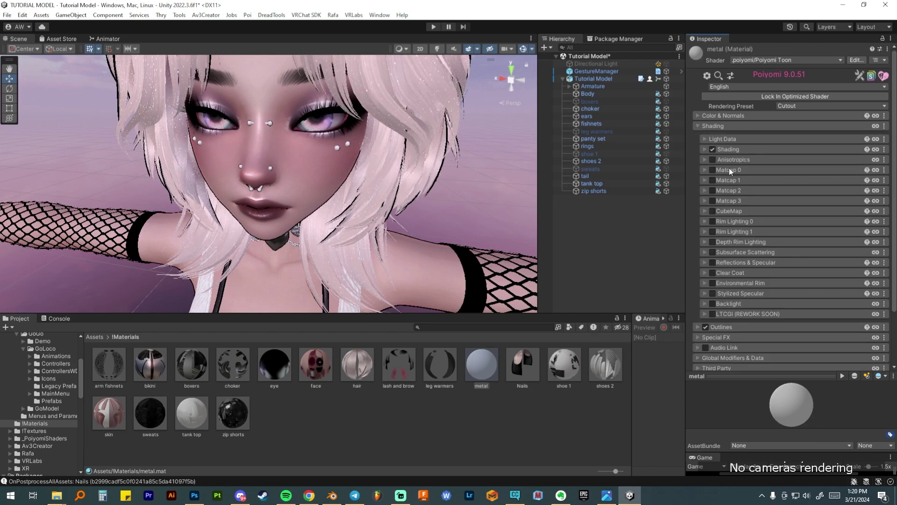
left_click(712, 211)
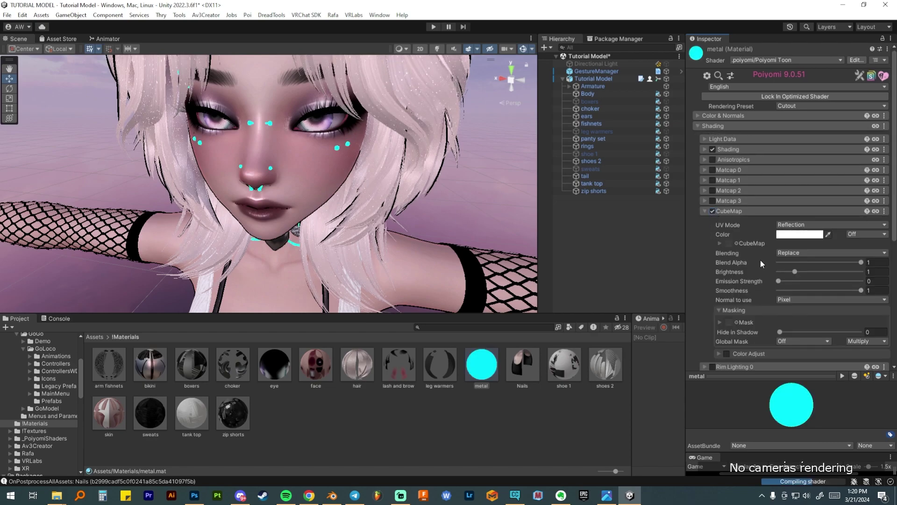
left_click(737, 244)
scroll(815, 332, "down", 3)
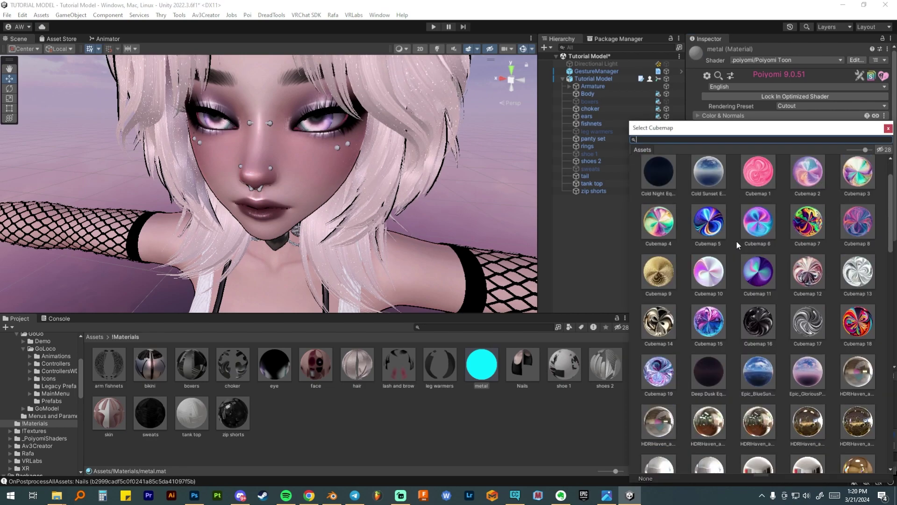
left_click(815, 331)
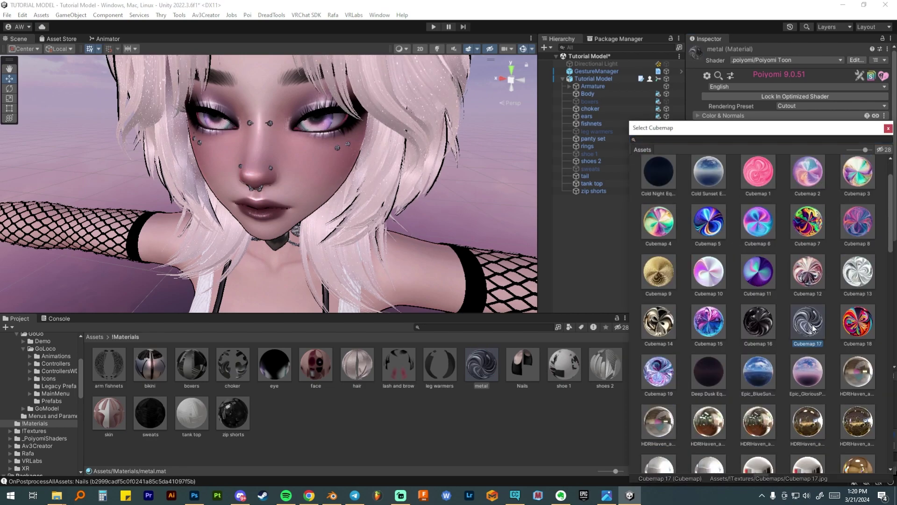
Step: Compare Cubemap 13 and T_Shine_CM on the metal material, and choose the HDRIHaven_forest_slope cubemap
left_click(857, 275)
scroll(828, 313, "down", 3)
left_click(704, 391)
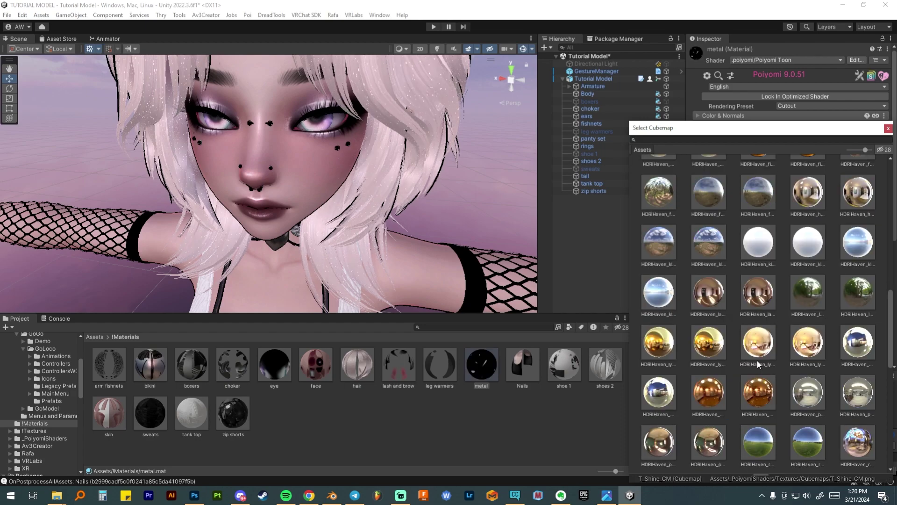
scroll(758, 364, "up", 10)
scroll(757, 365, "down", 4)
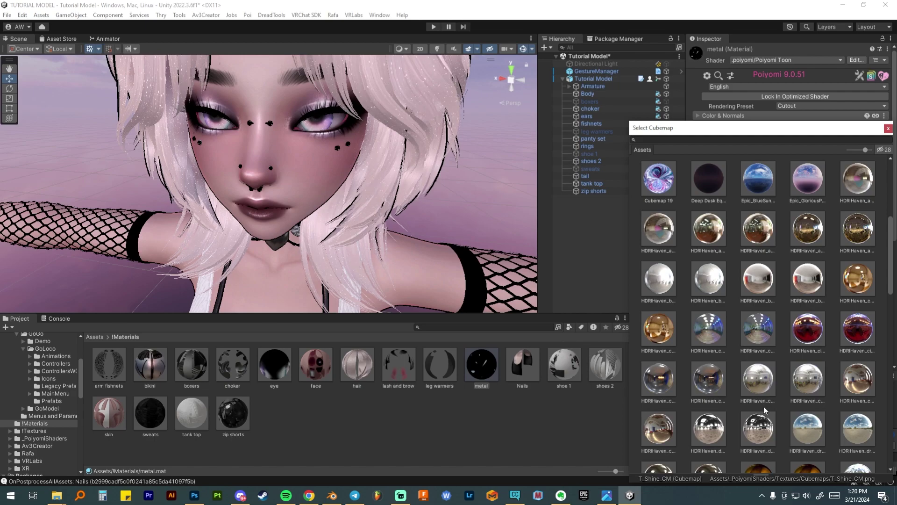
scroll(765, 409, "down", 2)
left_click(859, 441)
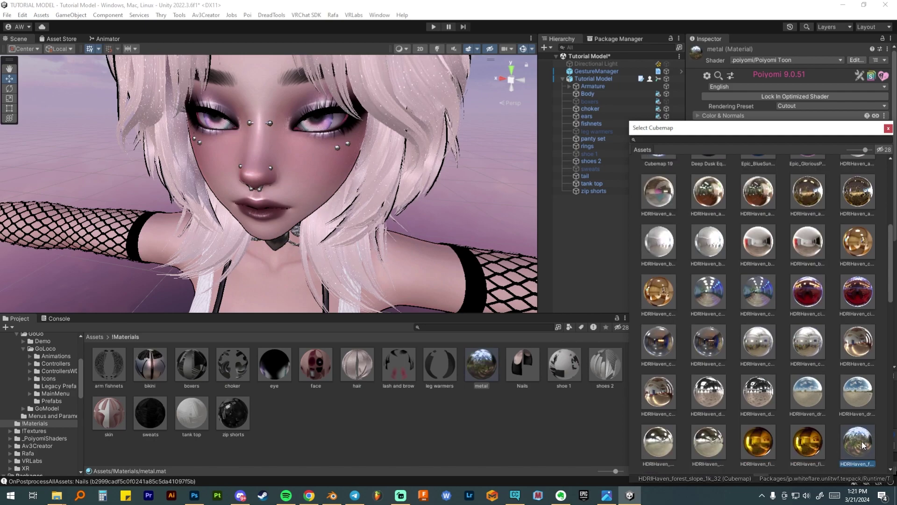
double_click(863, 445)
scroll(327, 207, "up", 7)
scroll(324, 172, "down", 4)
middle_click_drag(322, 168, 322, 184)
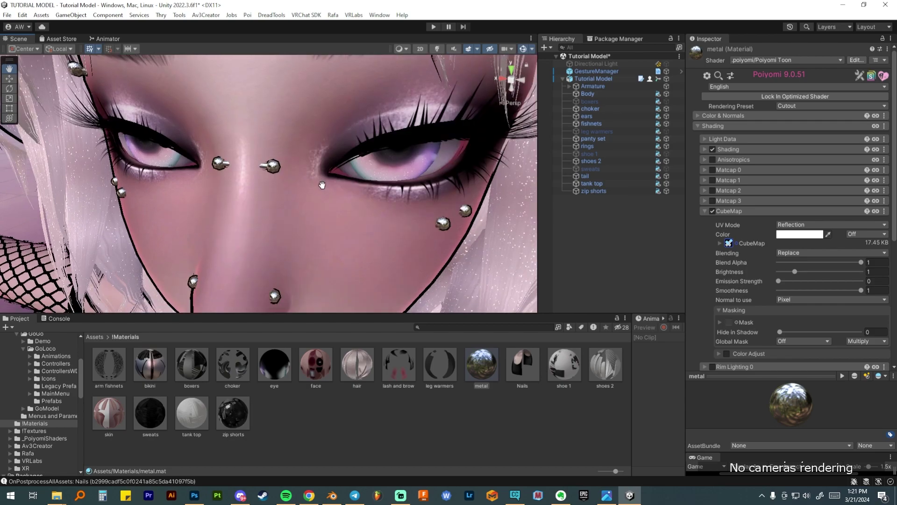
Step: Enable Rim Lighting 1 on the metal material with sharpness 0.658 and width 0.555, and check it on the piercings
left_click(749, 212)
left_click(712, 232)
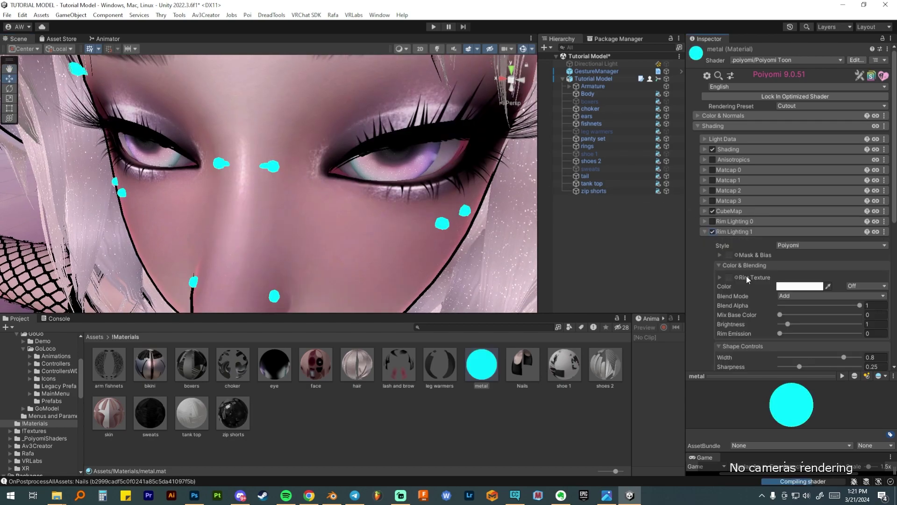
scroll(746, 274, "down", 2)
scroll(441, 251, "down", 5)
scroll(441, 251, "up", 5)
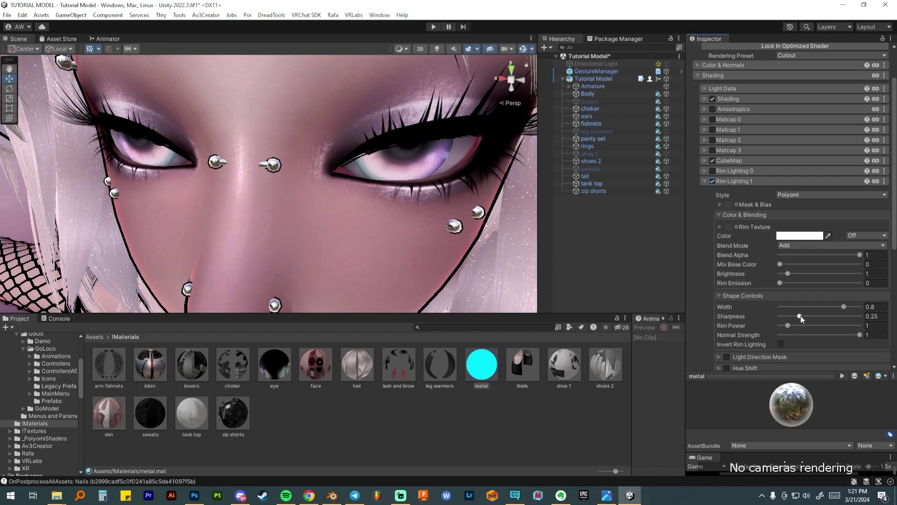
left_click_drag(800, 316, 825, 307)
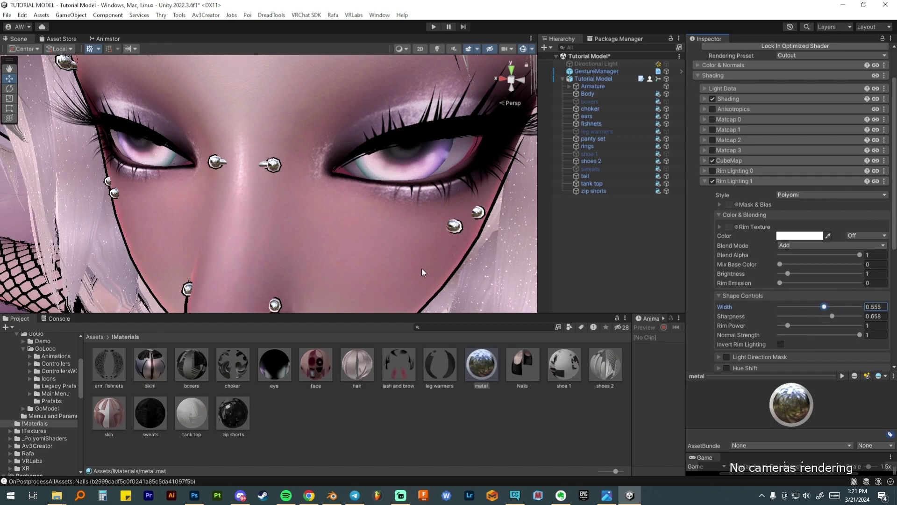
scroll(421, 227, "down", 5)
mouse_move(410, 222)
middle_mouse_down()
mouse_move(416, 203)
mouse_move(414, 224)
middle_mouse_up()
scroll(413, 231, "up", 5)
left_click(736, 184)
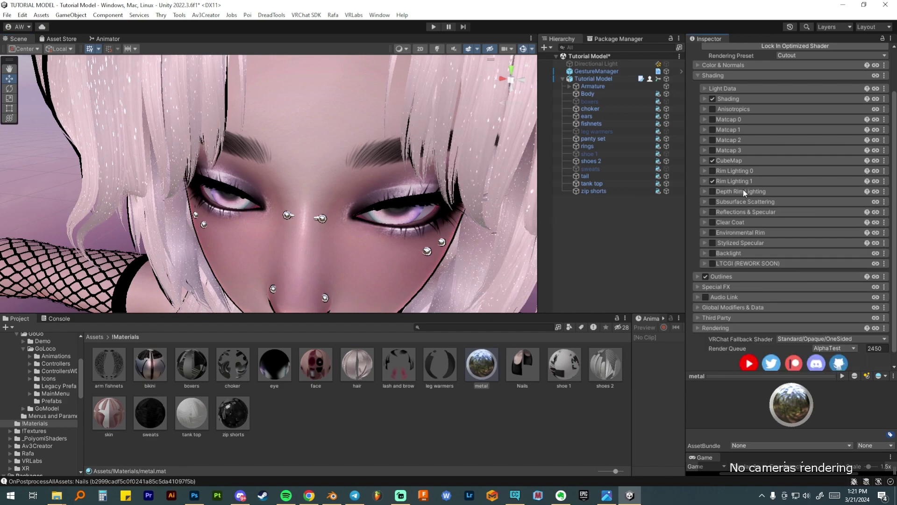
Step: Enable Glitter / Sparkle on the metal material with glitter density 3000 and glitter size 1, and check the piercings up close
scroll(732, 278, "down", 1)
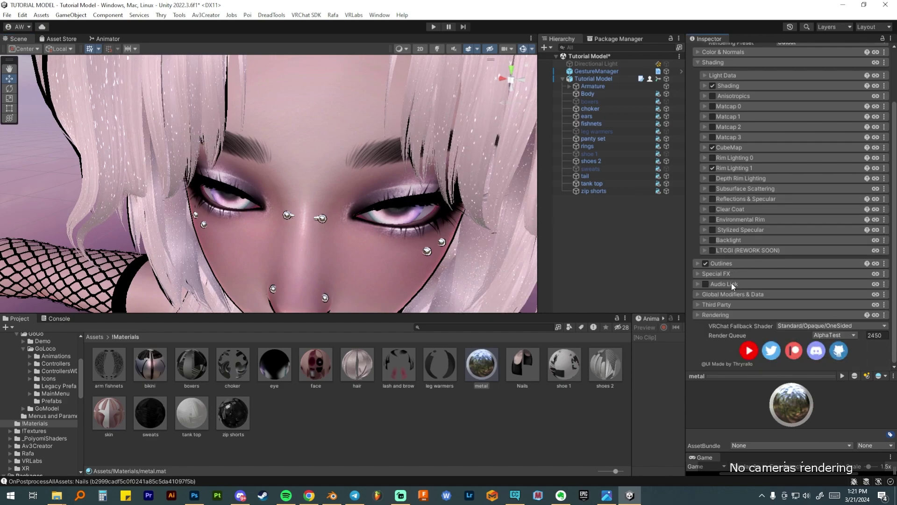
left_click(733, 273)
scroll(734, 277, "down", 4)
left_click(712, 295)
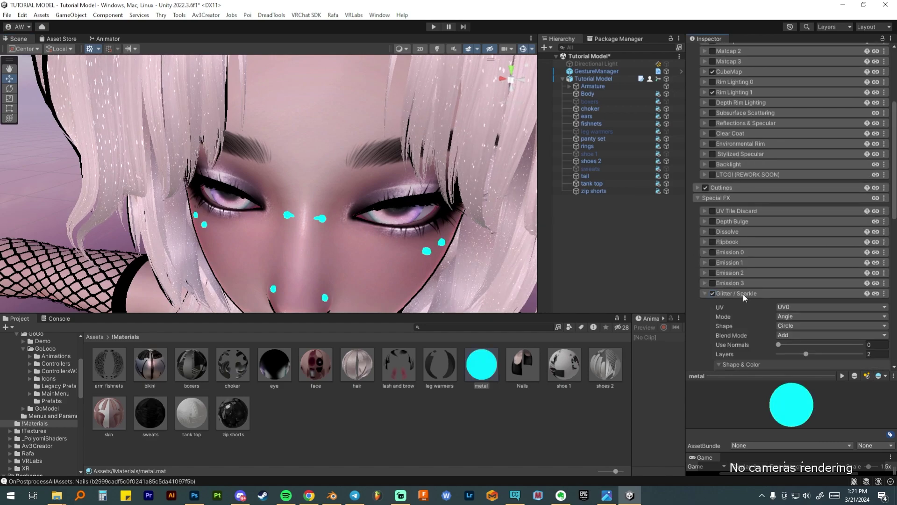
scroll(743, 294, "down", 8)
left_click(784, 285)
left_click(784, 288)
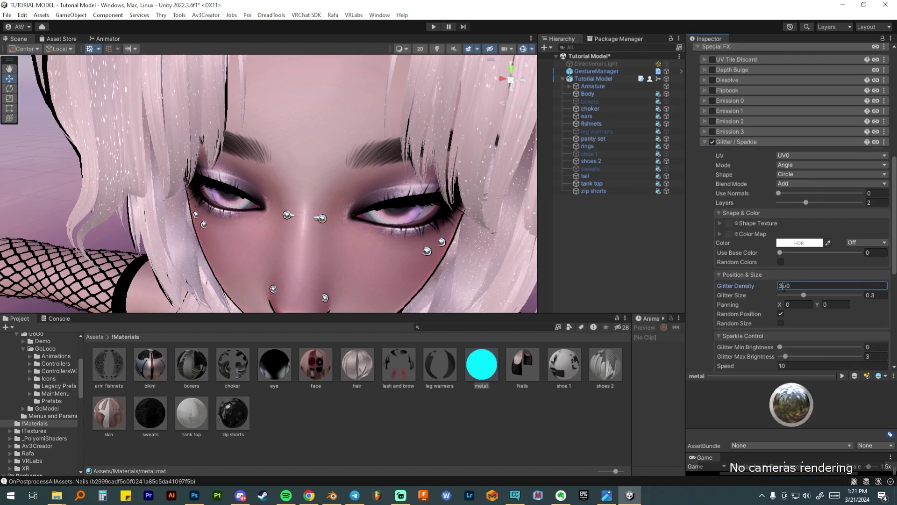
type("0")
left_click_drag(804, 295, 868, 310)
scroll(851, 312, "down", 2)
middle_click_drag(460, 299, 438, 239)
scroll(439, 240, "up", 5)
scroll(438, 238, "down", 5)
scroll(342, 218, "up", 5)
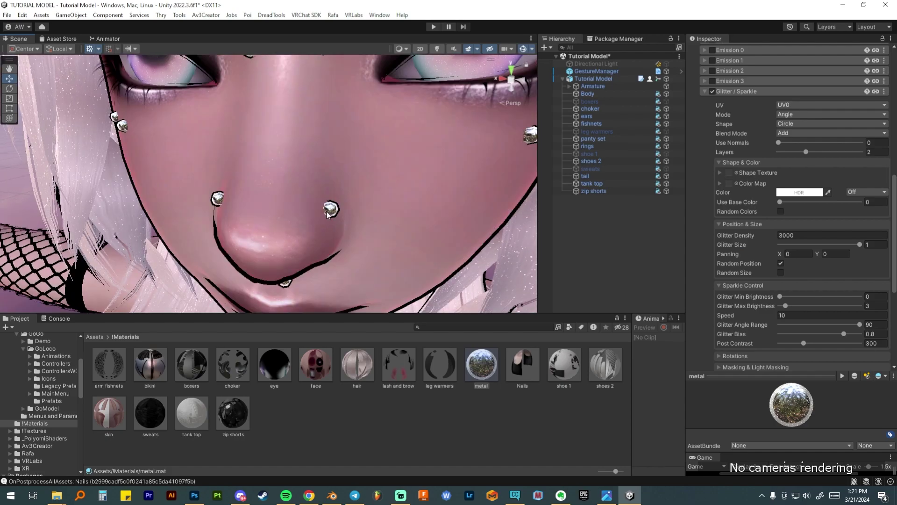
Step: Set the metal glitter's speed to 40, post contrast to 96 and Use Base Color to 0.846
left_click(783, 316)
type("40")
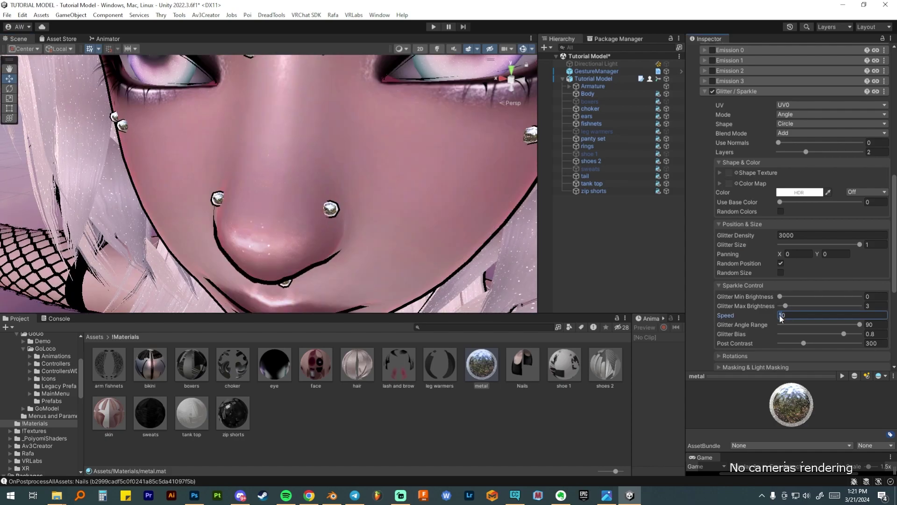
scroll(806, 318, "down", 2)
left_click_drag(803, 318, 788, 318)
scroll(774, 215, "up", 2)
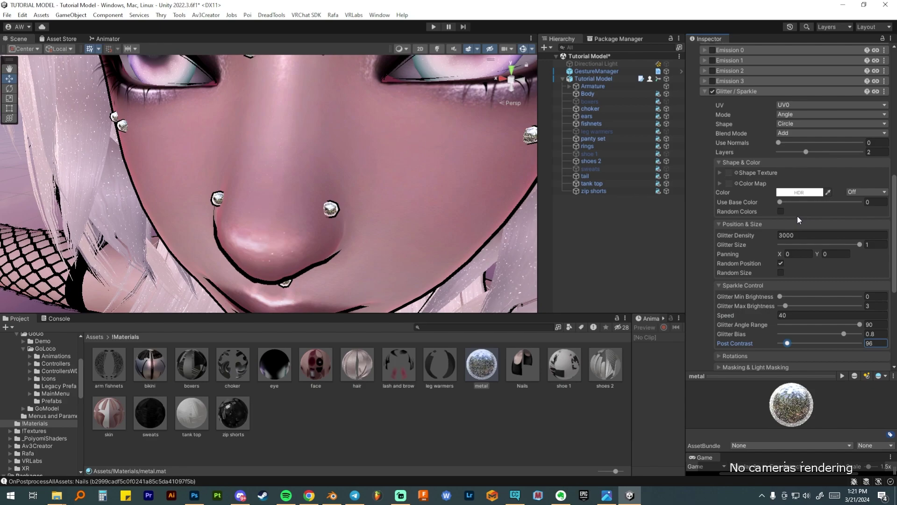
left_click_drag(780, 202, 848, 204)
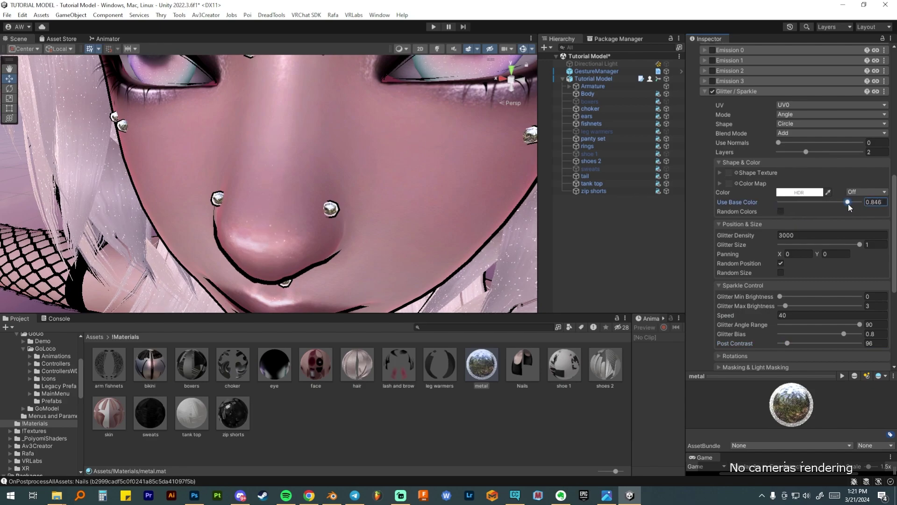
Step: Examine the metal material on the choker's heart pendant and chains up close
scroll(440, 209, "down", 10)
middle_click_drag(440, 211, 415, 194)
scroll(411, 187, "up", 5)
middle_click_drag(377, 124, 366, 150)
scroll(365, 149, "up", 8)
scroll(343, 180, "down", 3)
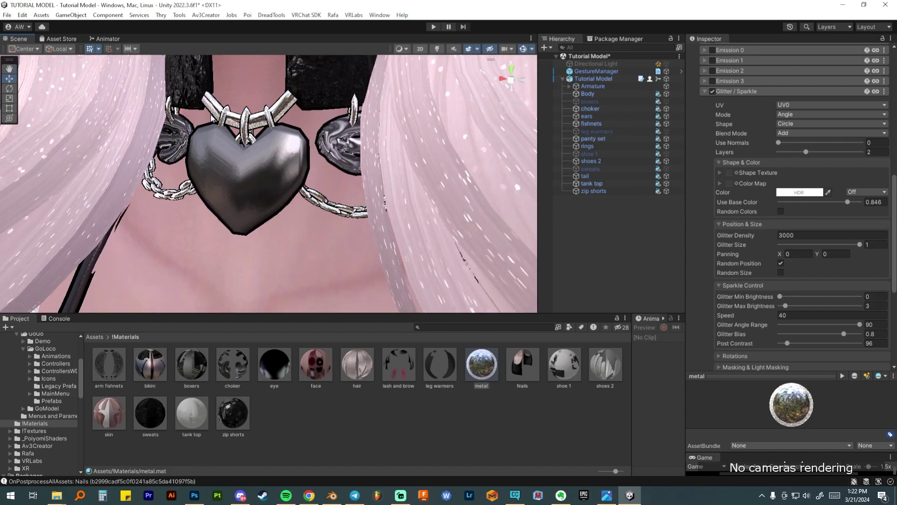
Step: Examine the finished materials on the avatar's face, hands and outfit from different sides
scroll(311, 189, "down", 3)
scroll(311, 189, "down", 3)
mouse_move(368, 257)
middle_mouse_down()
mouse_move(341, 97)
mouse_move(357, 75)
mouse_move(360, 259)
middle_mouse_up()
middle_click_drag(476, 229, 369, 210)
scroll(365, 214, "up", 3)
middle_click_drag(302, 275, 320, 219)
scroll(321, 218, "up", 10)
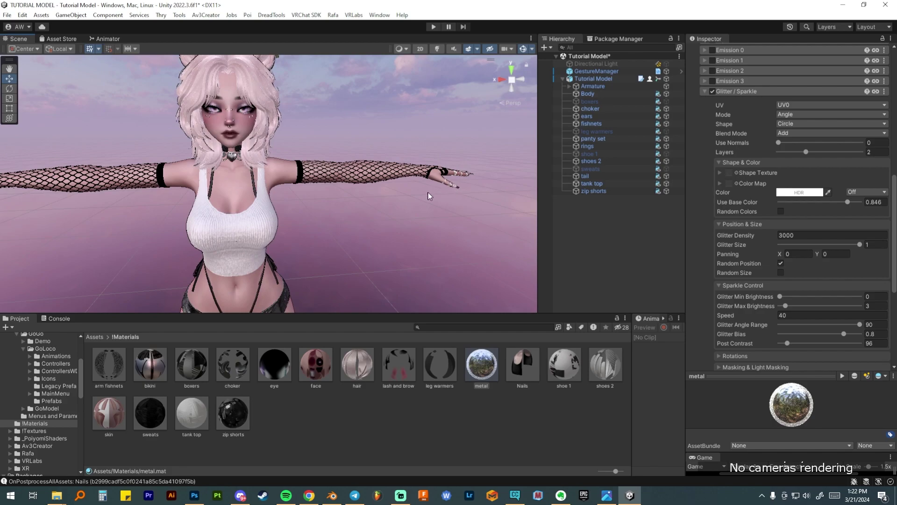
middle_click_drag(286, 177, 291, 199)
scroll(292, 199, "up", 8)
middle_click_drag(211, 144, 257, 133)
scroll(257, 133, "down", 7)
right_click_drag(299, 196, 292, 218)
scroll(261, 206, "up", 3)
scroll(292, 217, "down", 3)
middle_click_drag(292, 218, 295, 246)
scroll(294, 246, "up", 3)
right_click_drag(294, 246, 296, 240)
middle_click_drag(333, 244, 321, 227)
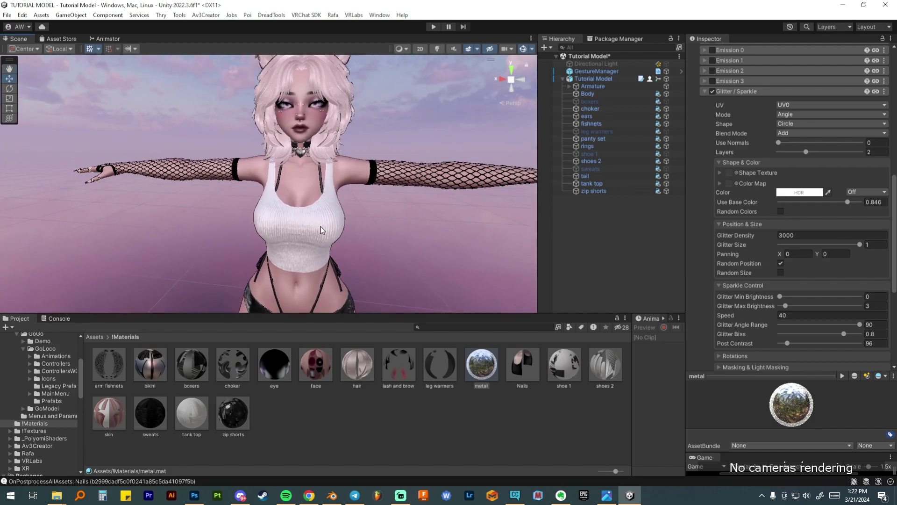
scroll(320, 226, "down", 5)
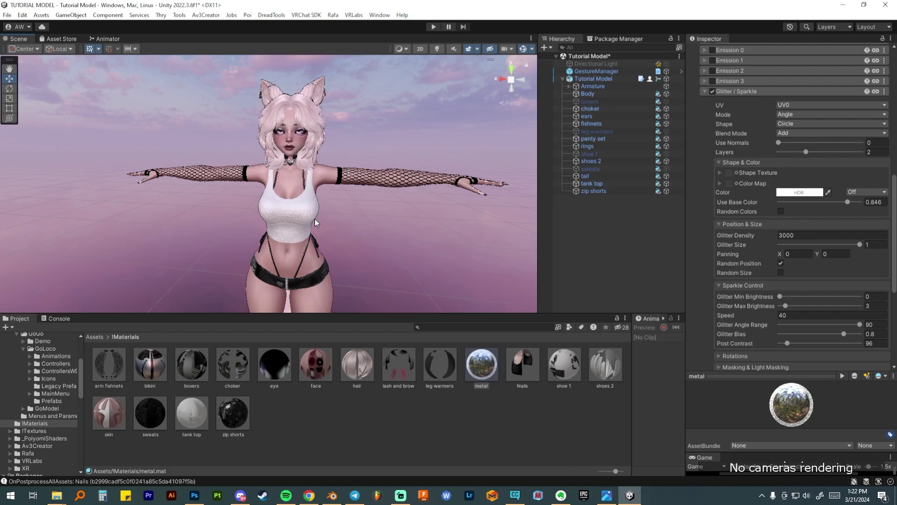
scroll(315, 218, "down", 3)
middle_click_drag(319, 236, 324, 192)
right_click_drag(324, 192, 339, 182)
scroll(339, 182, "up", 1)
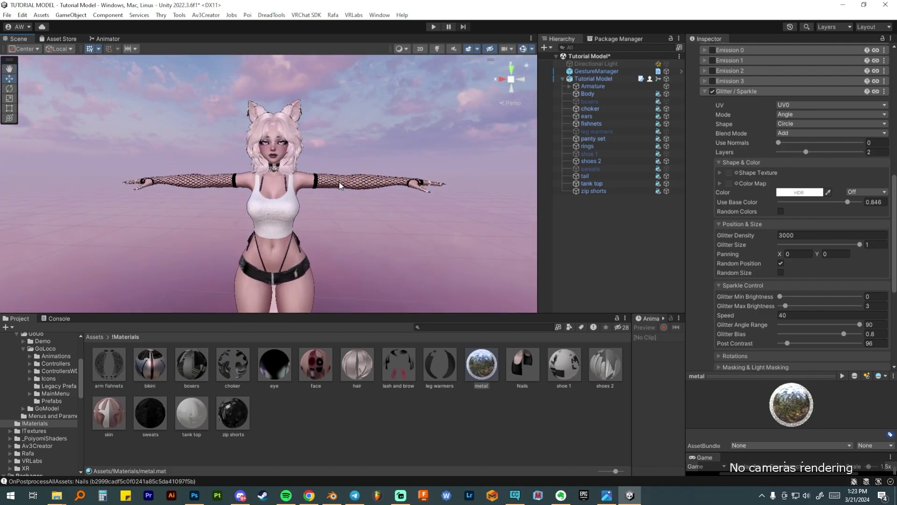
scroll(335, 189, "up", 2)
mouse_move(324, 285)
middle_mouse_down()
mouse_move(323, 215)
mouse_move(321, 270)
middle_mouse_up()
scroll(760, 277, "up", 4)
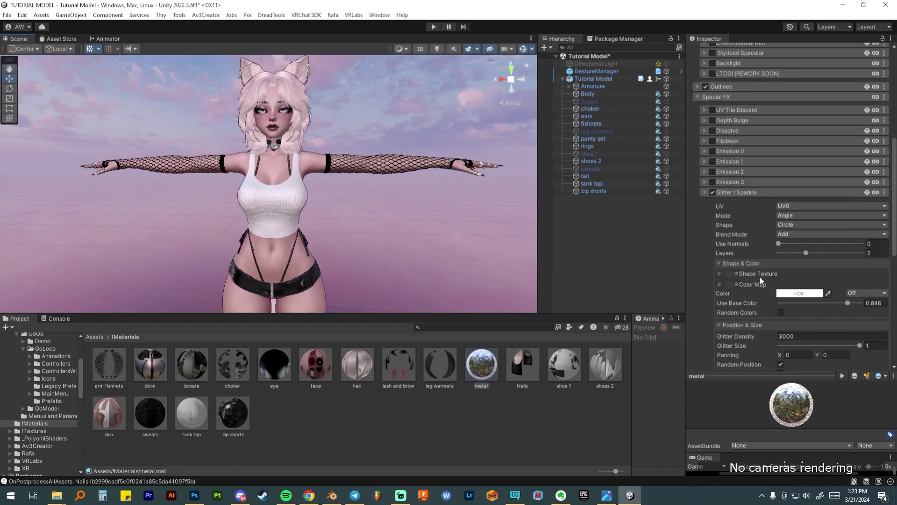
scroll(292, 215, "up", 2)
middle_click_drag(291, 216, 302, 206)
right_click_drag(301, 206, 282, 226)
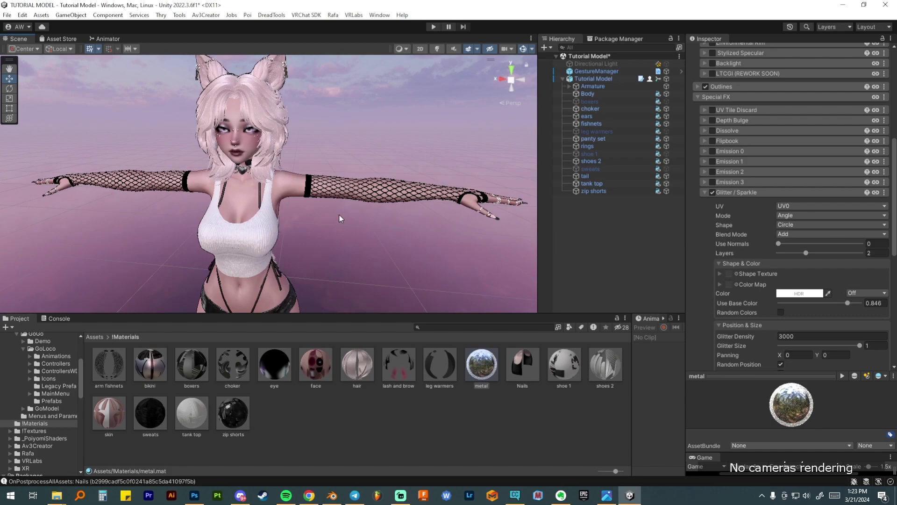
scroll(287, 234, "down", 3)
mouse_move(288, 233)
middle_mouse_down()
mouse_move(280, 236)
mouse_move(281, 225)
middle_mouse_up()
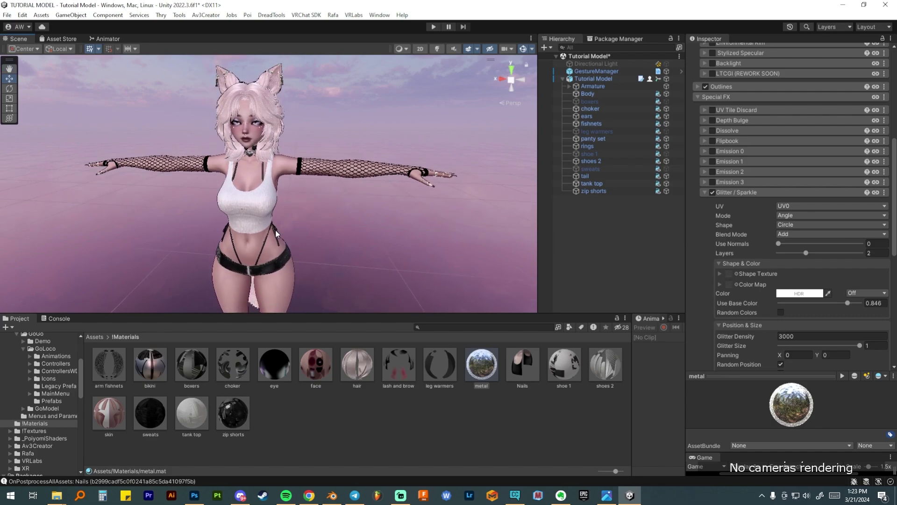